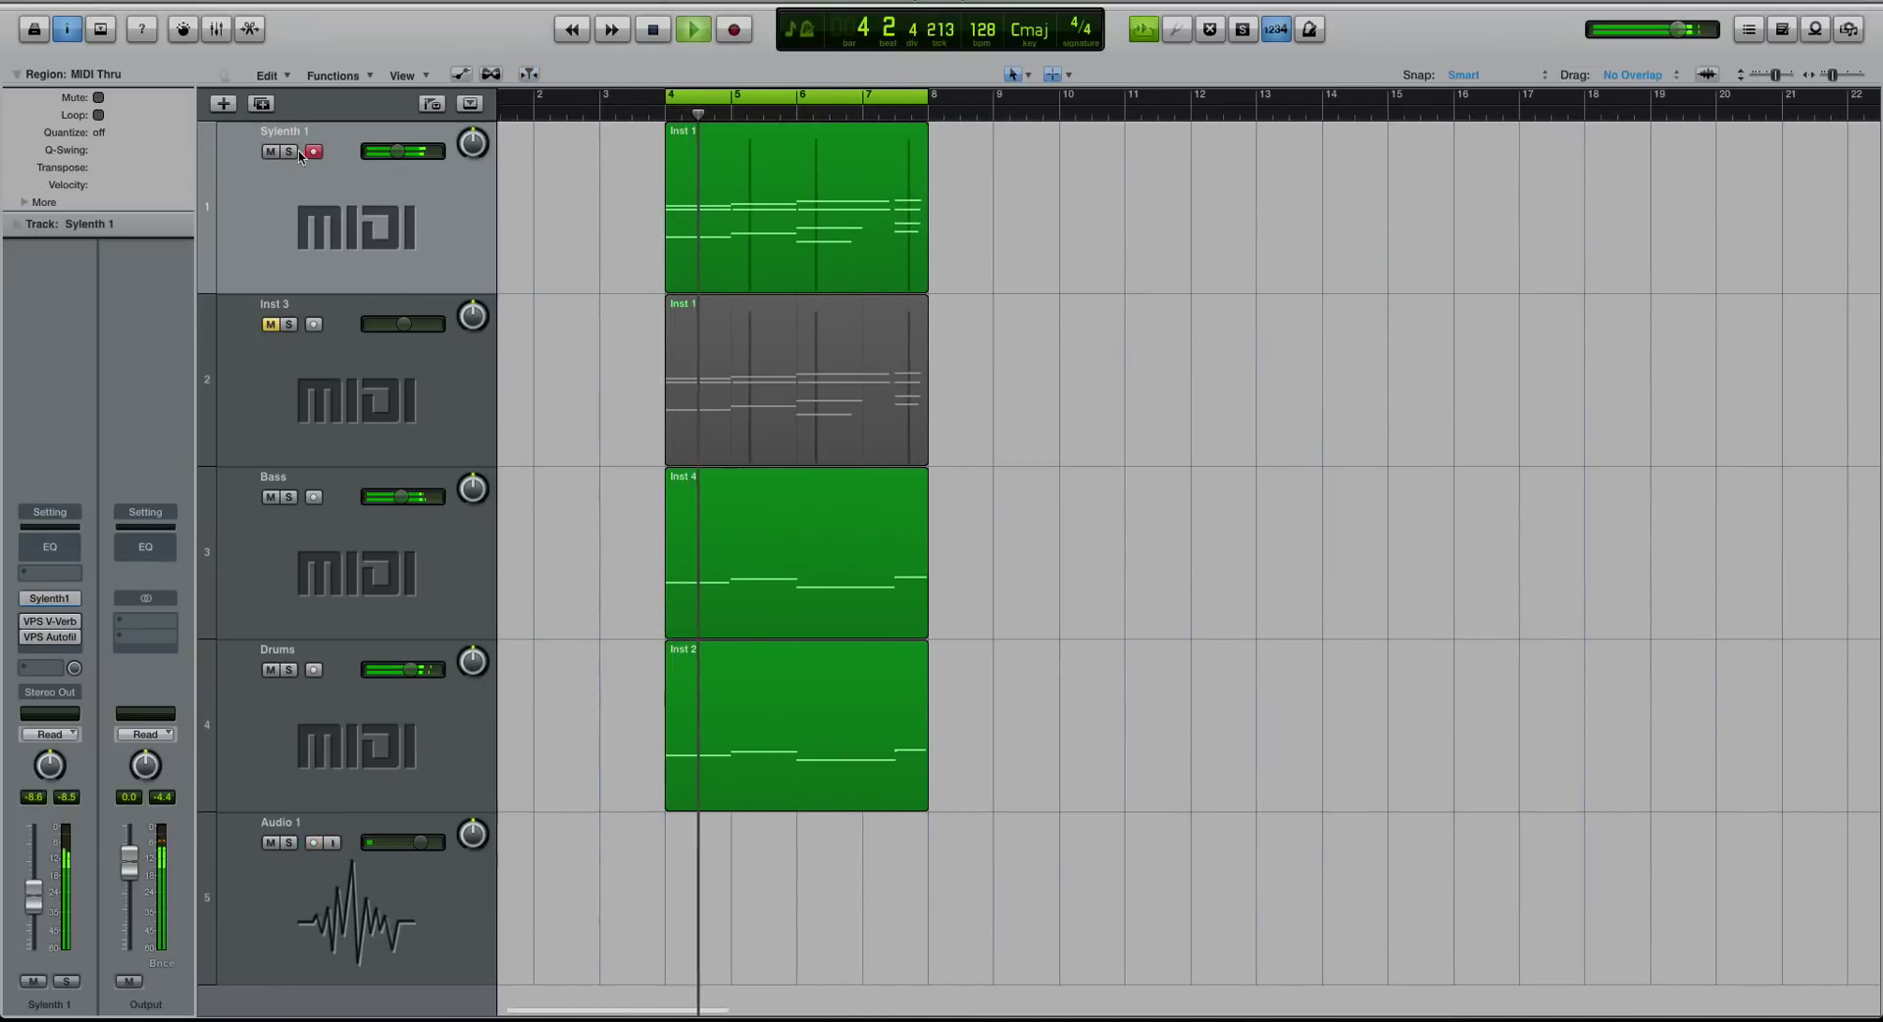
- Audition the Sylenth 1 track on its own, return to the full mix and stop playback
{"action": "key", "text": "s"}
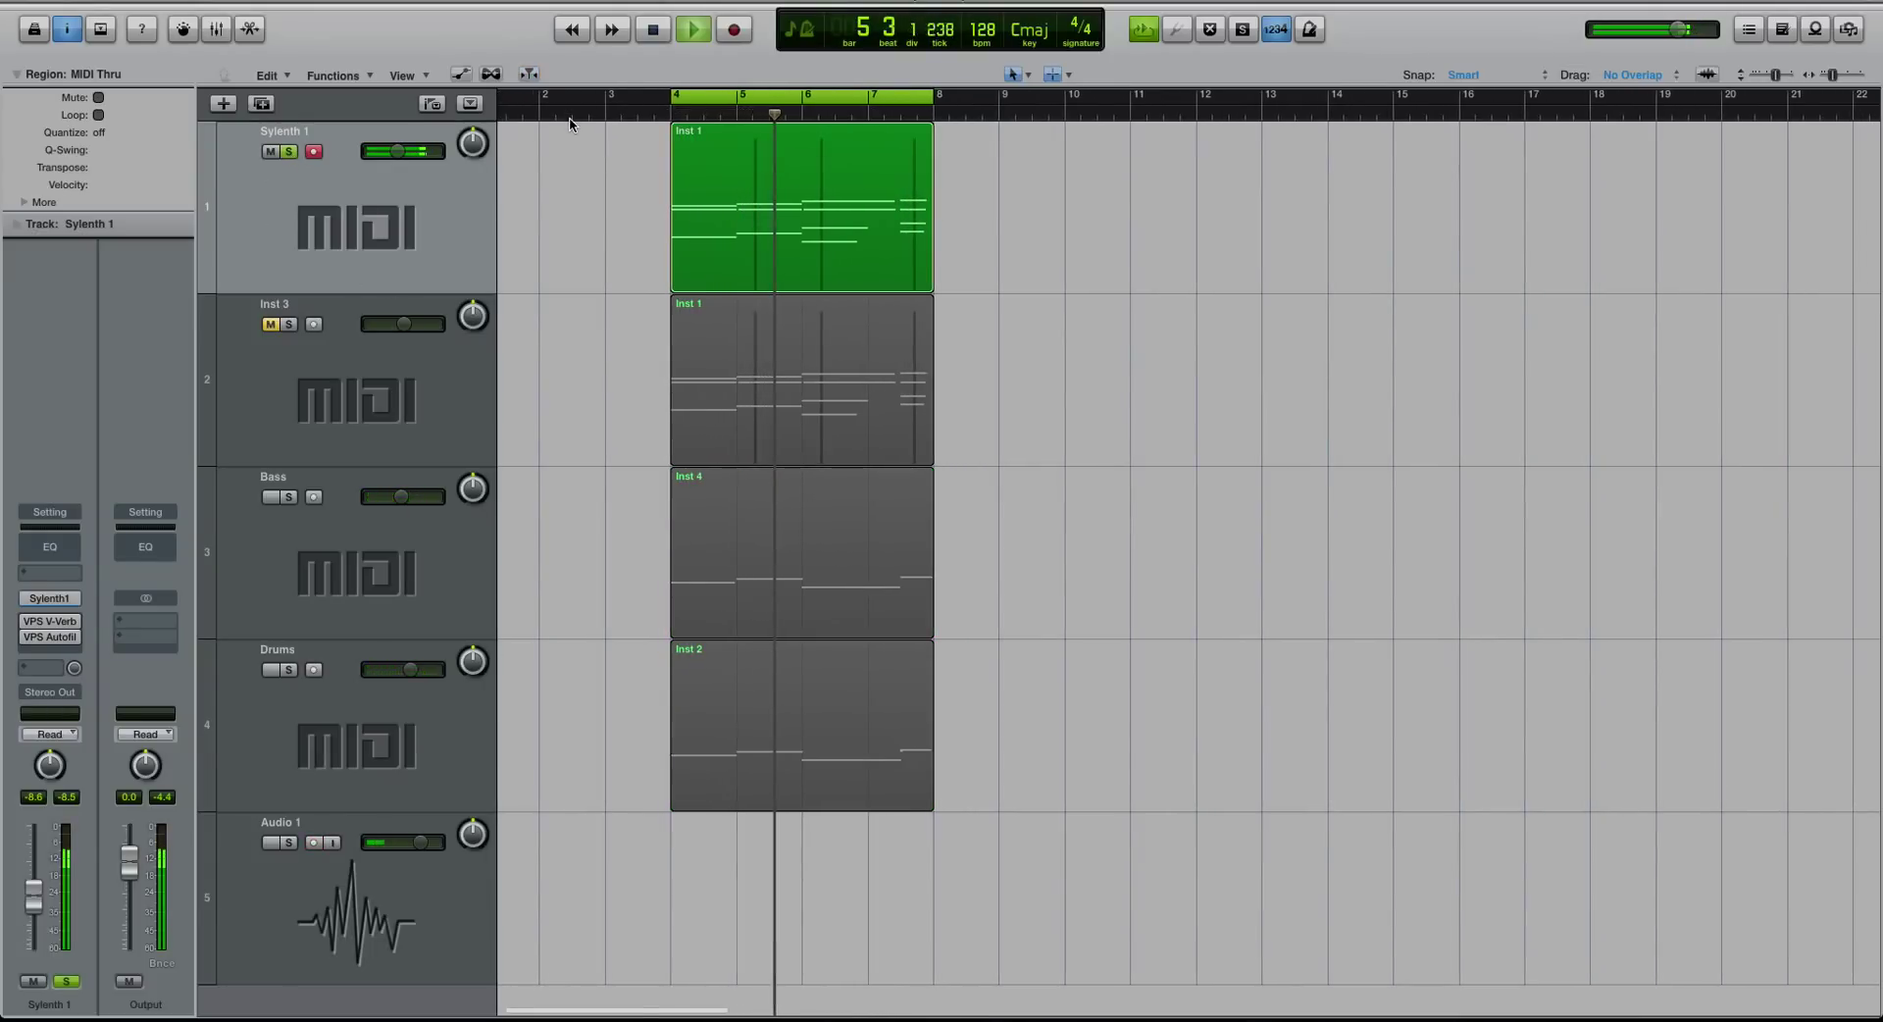
{"action": "left_click", "coordinate": [288, 152]}
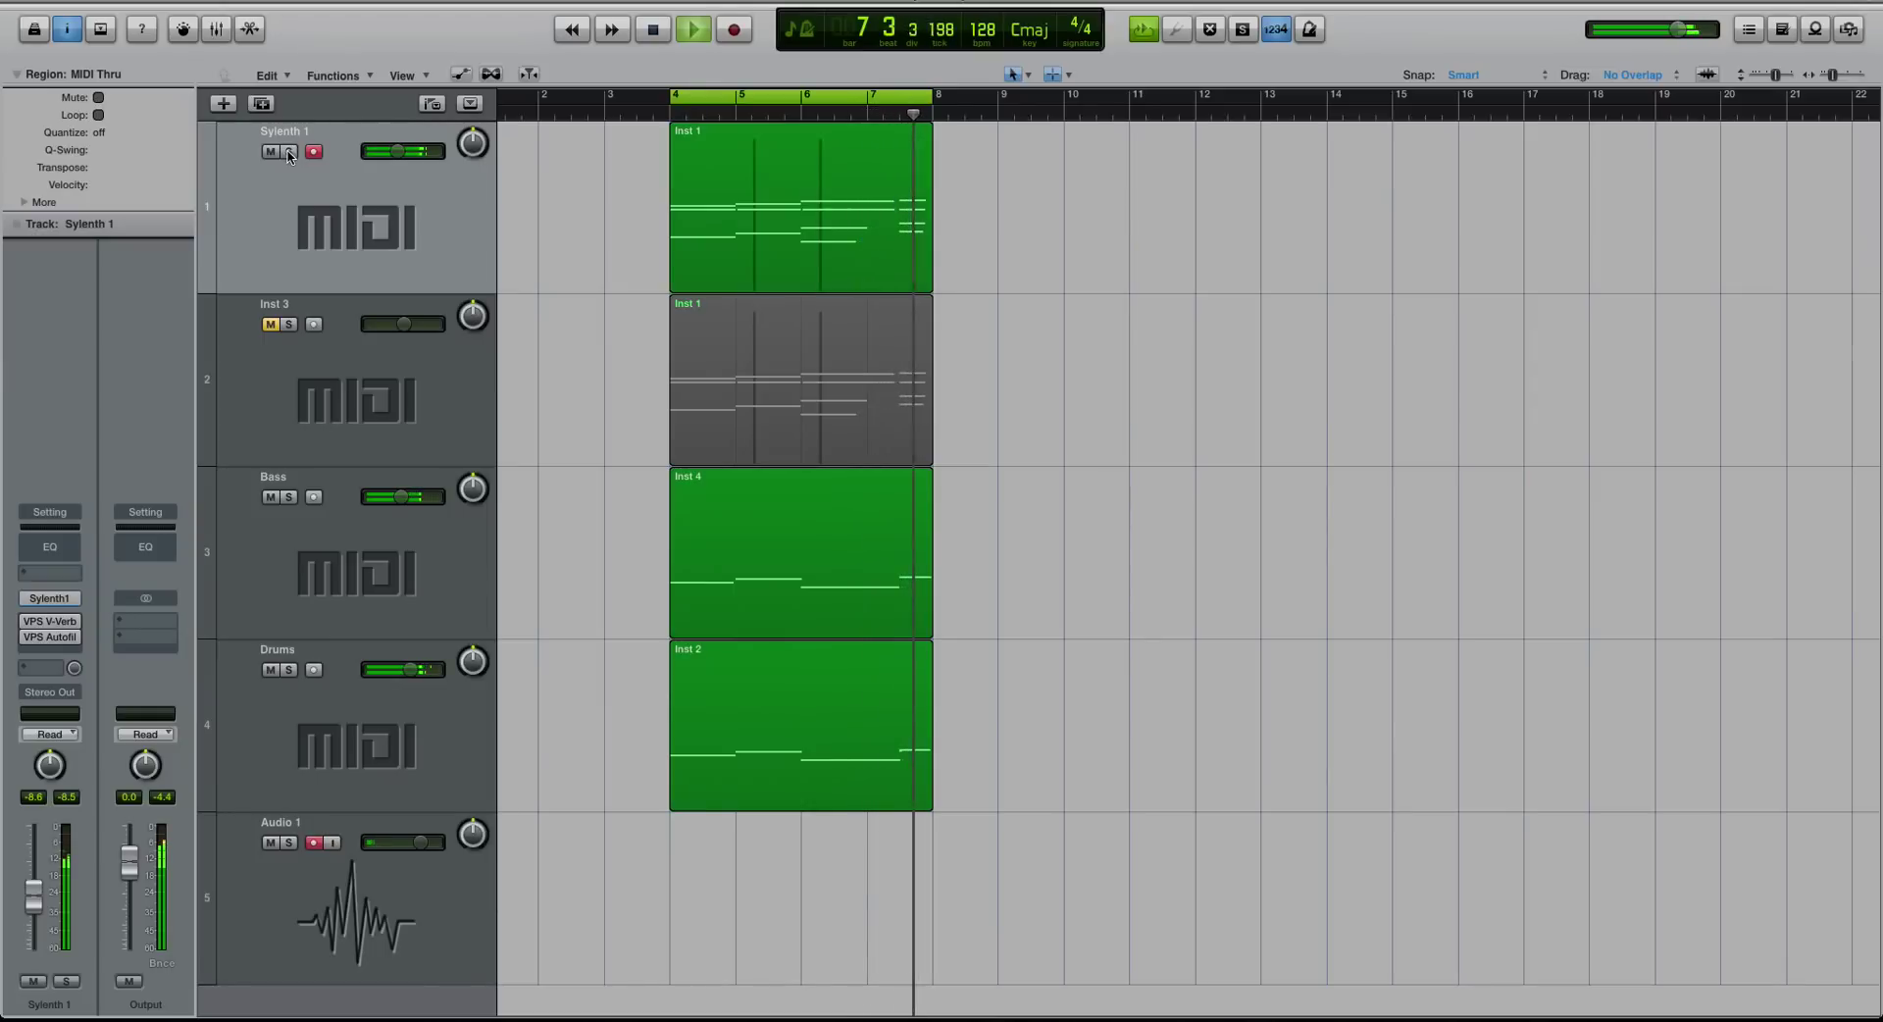
{"action": "key", "text": "space"}
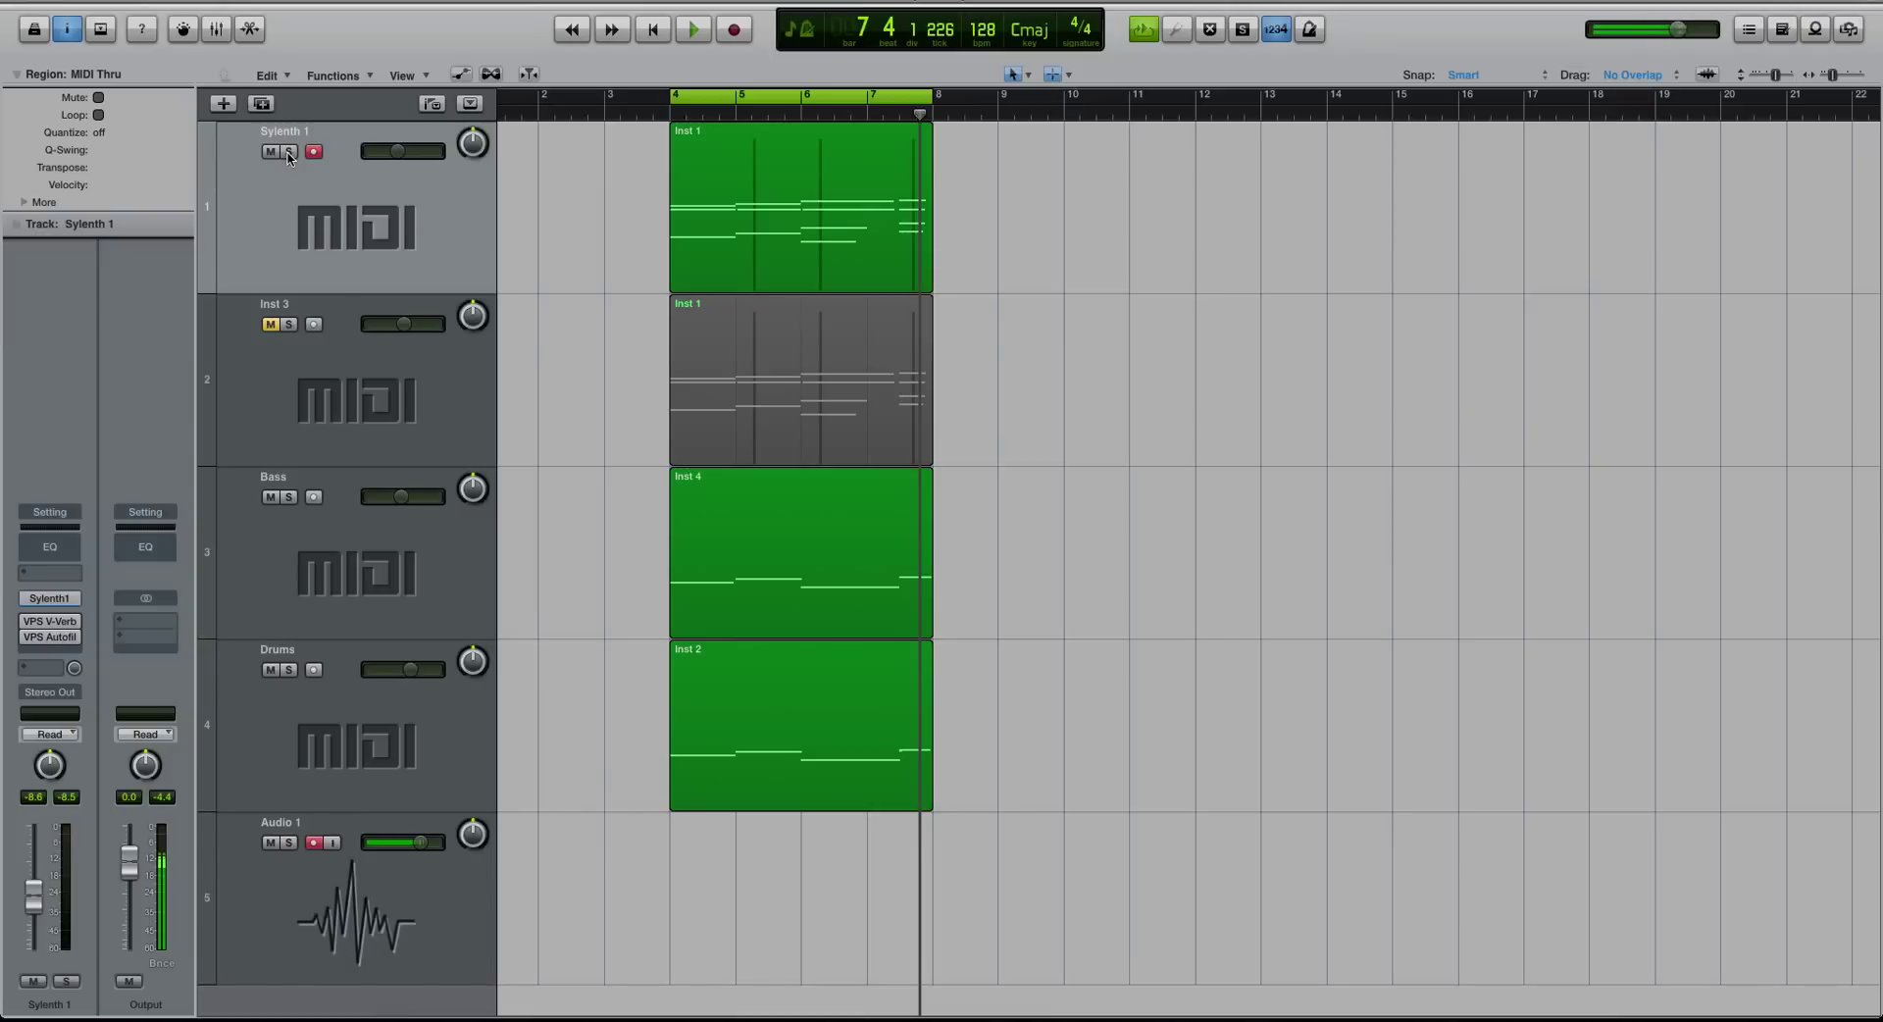
- Open the Sylenth1 instrument on the Sylenth 1 track and examine its lead patch settings beside the arrangement
{"action": "left_click", "coordinate": [695, 206]}
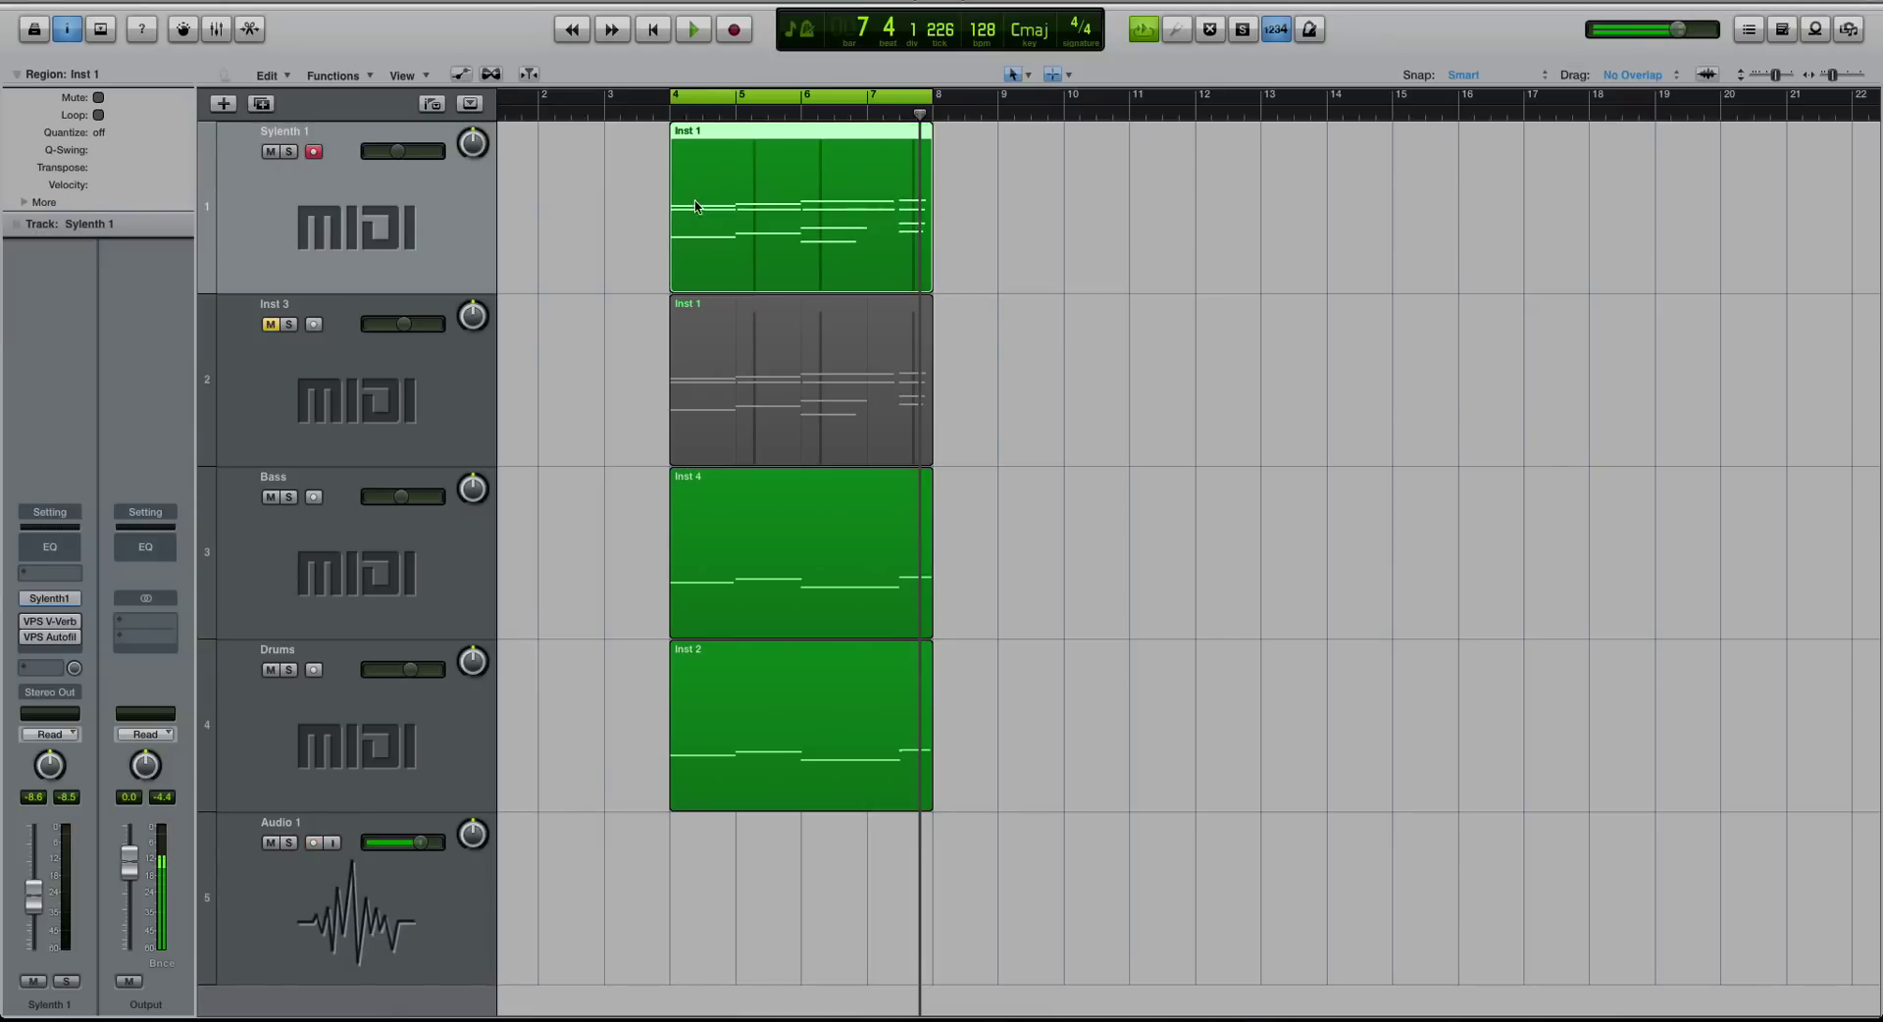
{"action": "left_click", "coordinate": [49, 598]}
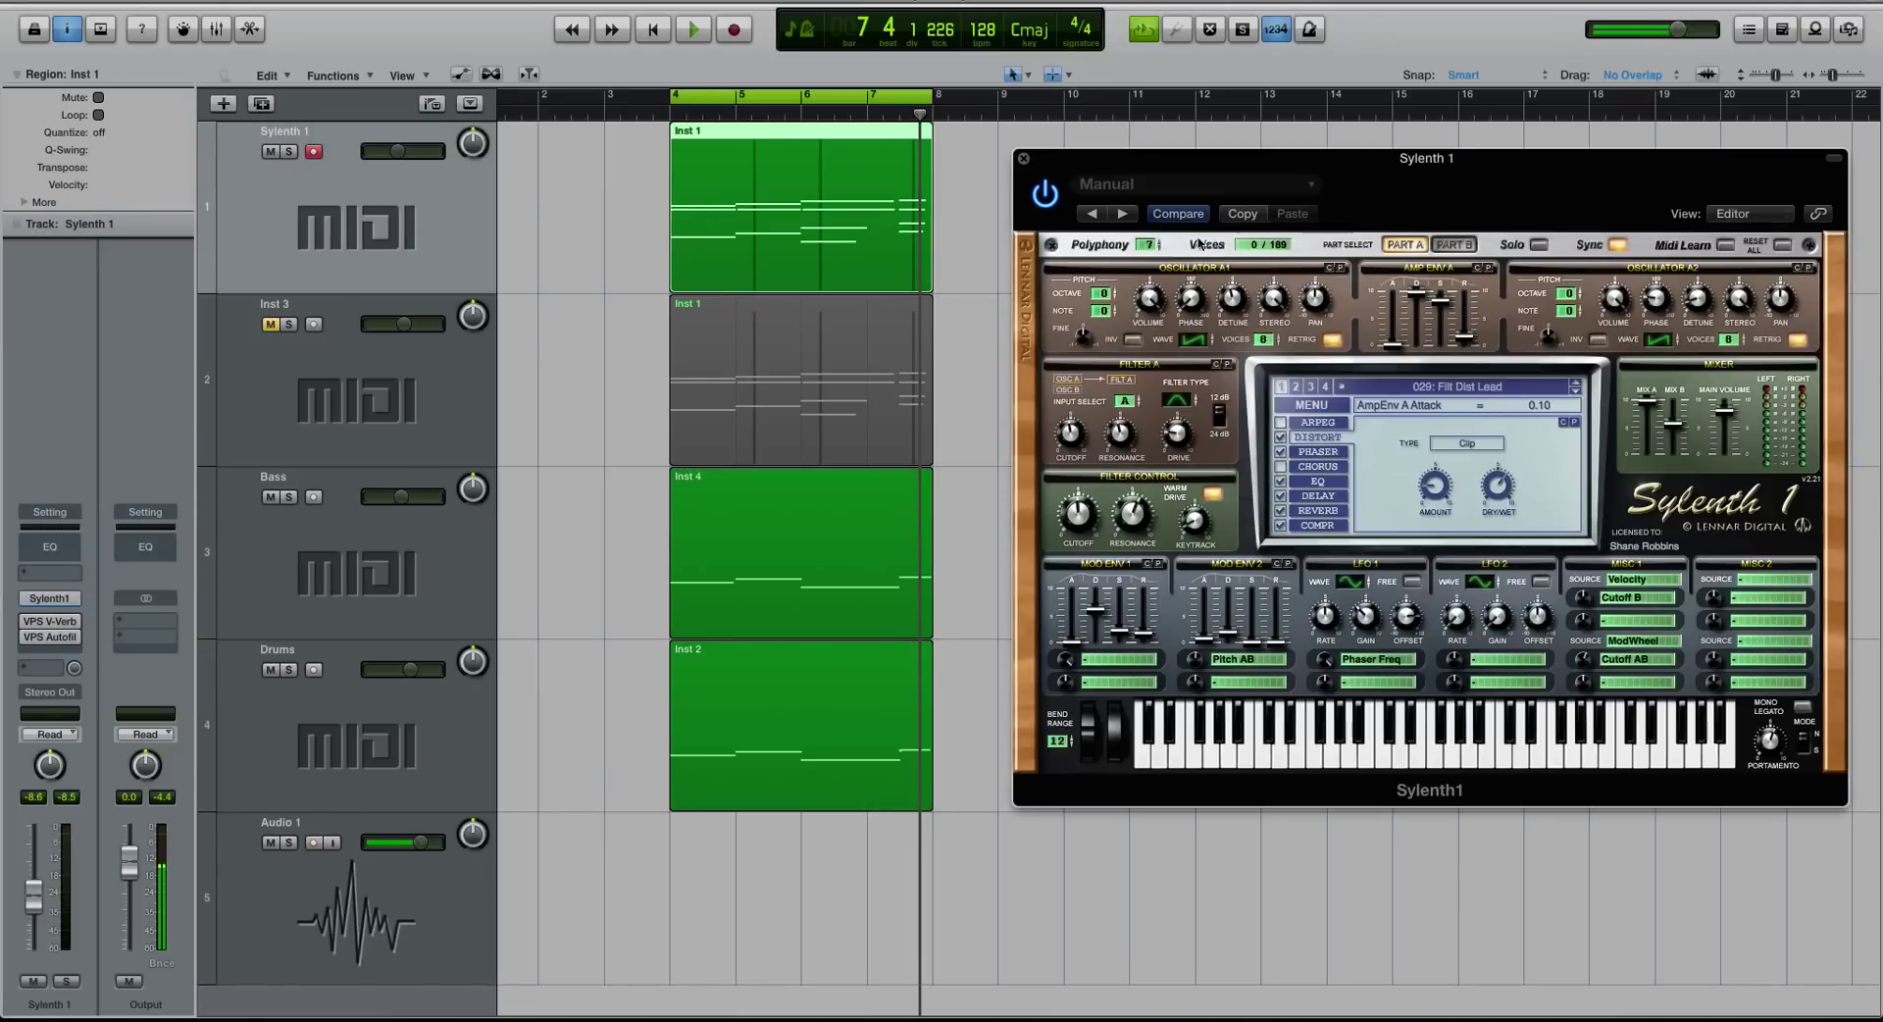
{"action": "left_click_drag", "start_coordinate": [1085, 164], "coordinate": [1079, 140]}
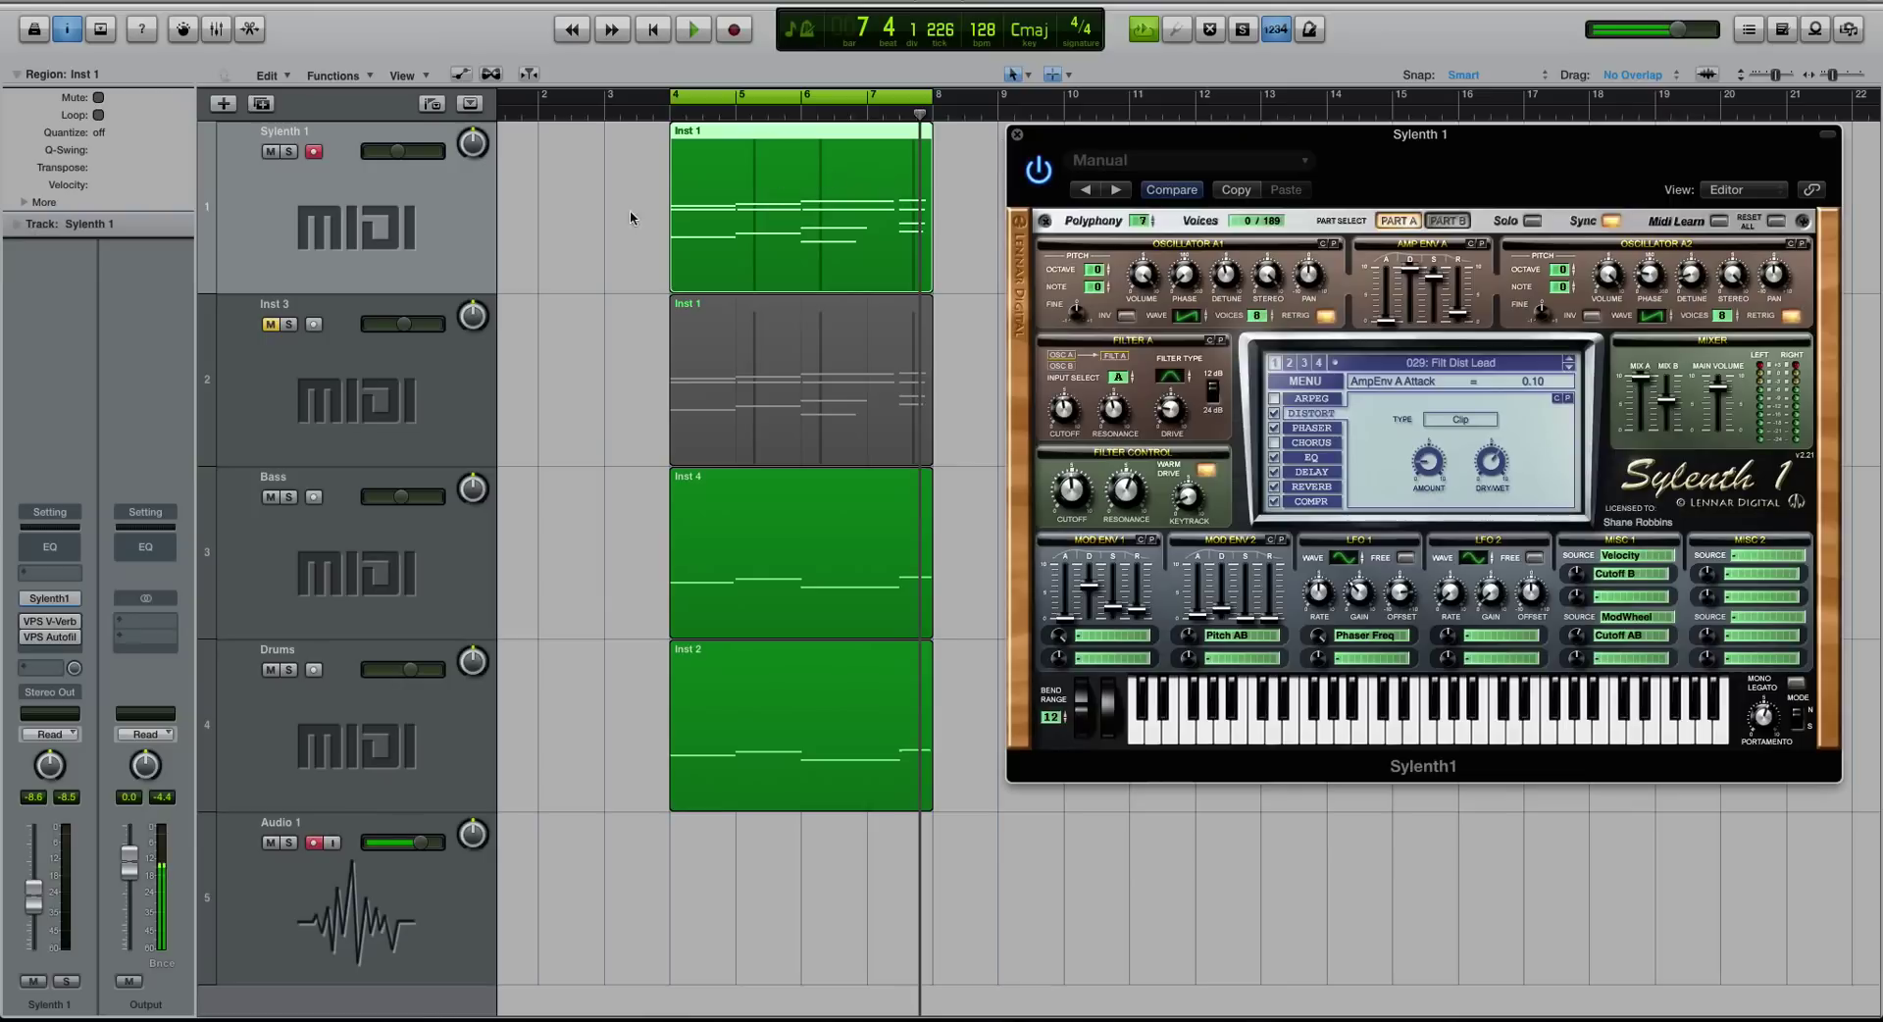
{"action": "left_click", "coordinate": [686, 211]}
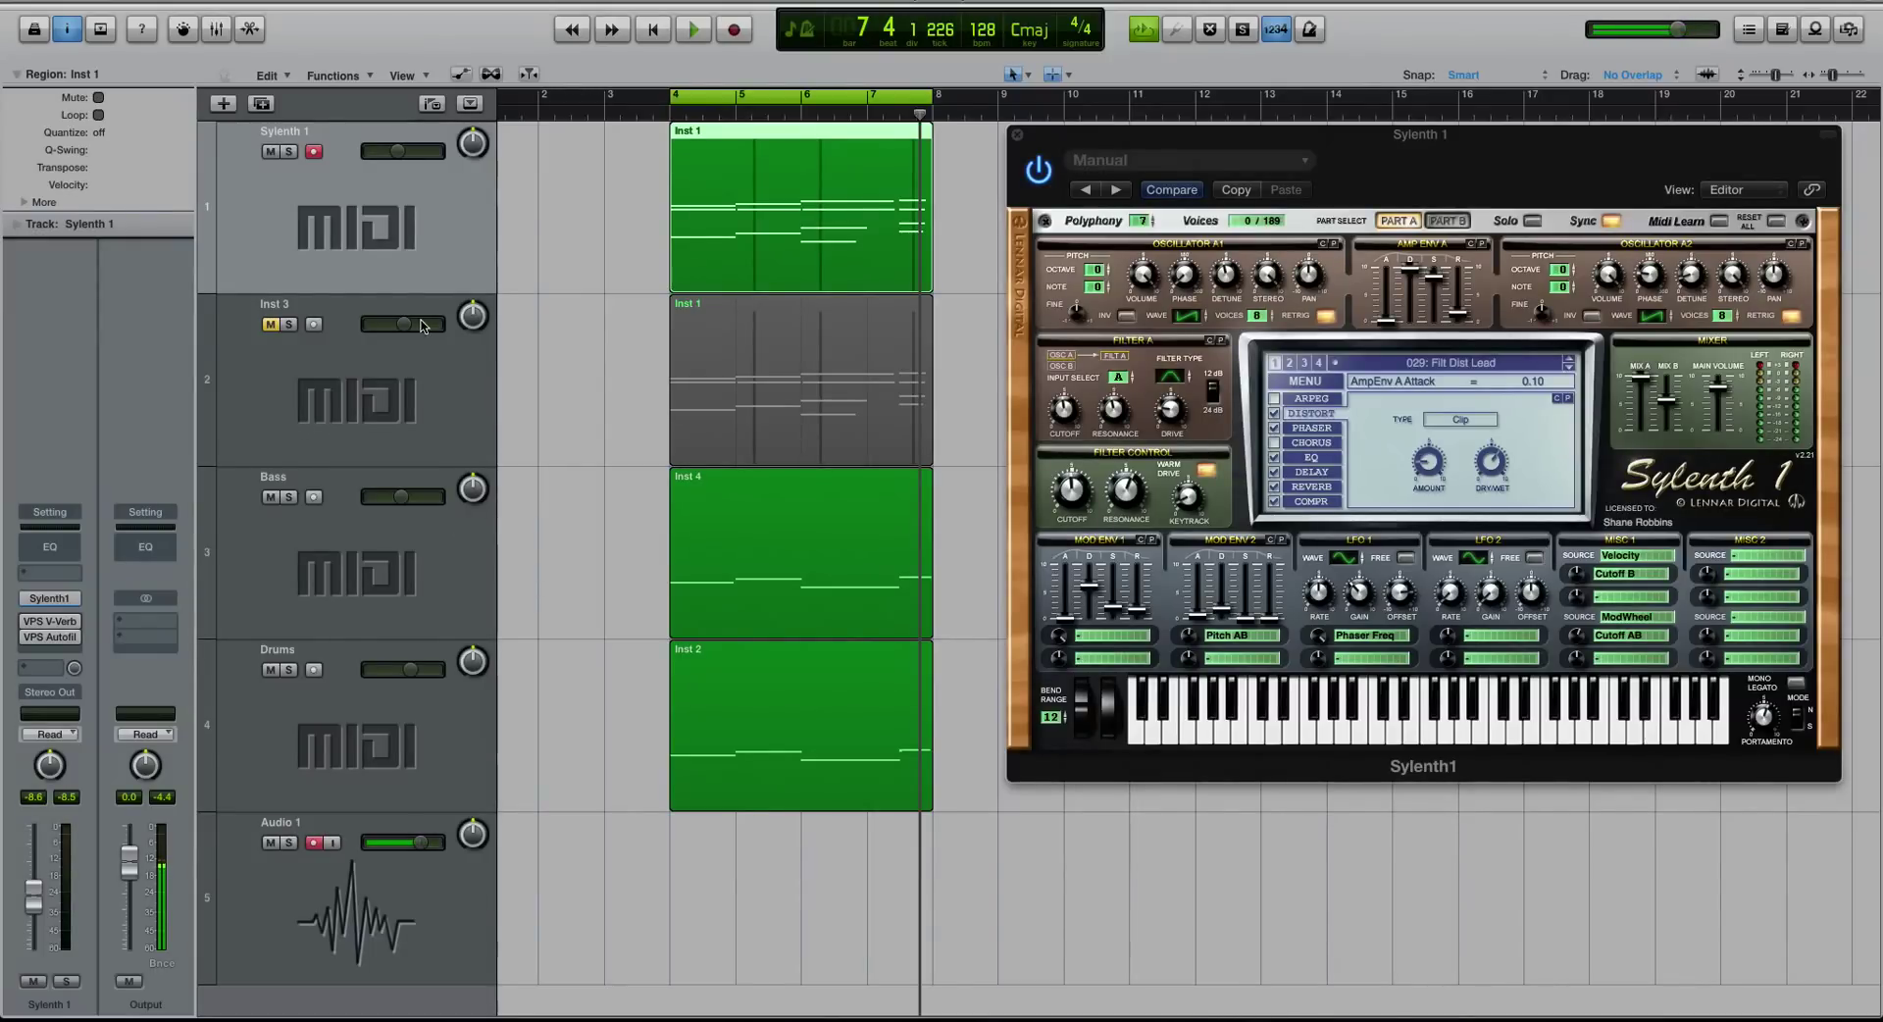
- Examine the VPS V-Verb pre-delay and decay settings on the Sylenth 1 track and close the reverb window
{"action": "left_click", "coordinate": [50, 621]}
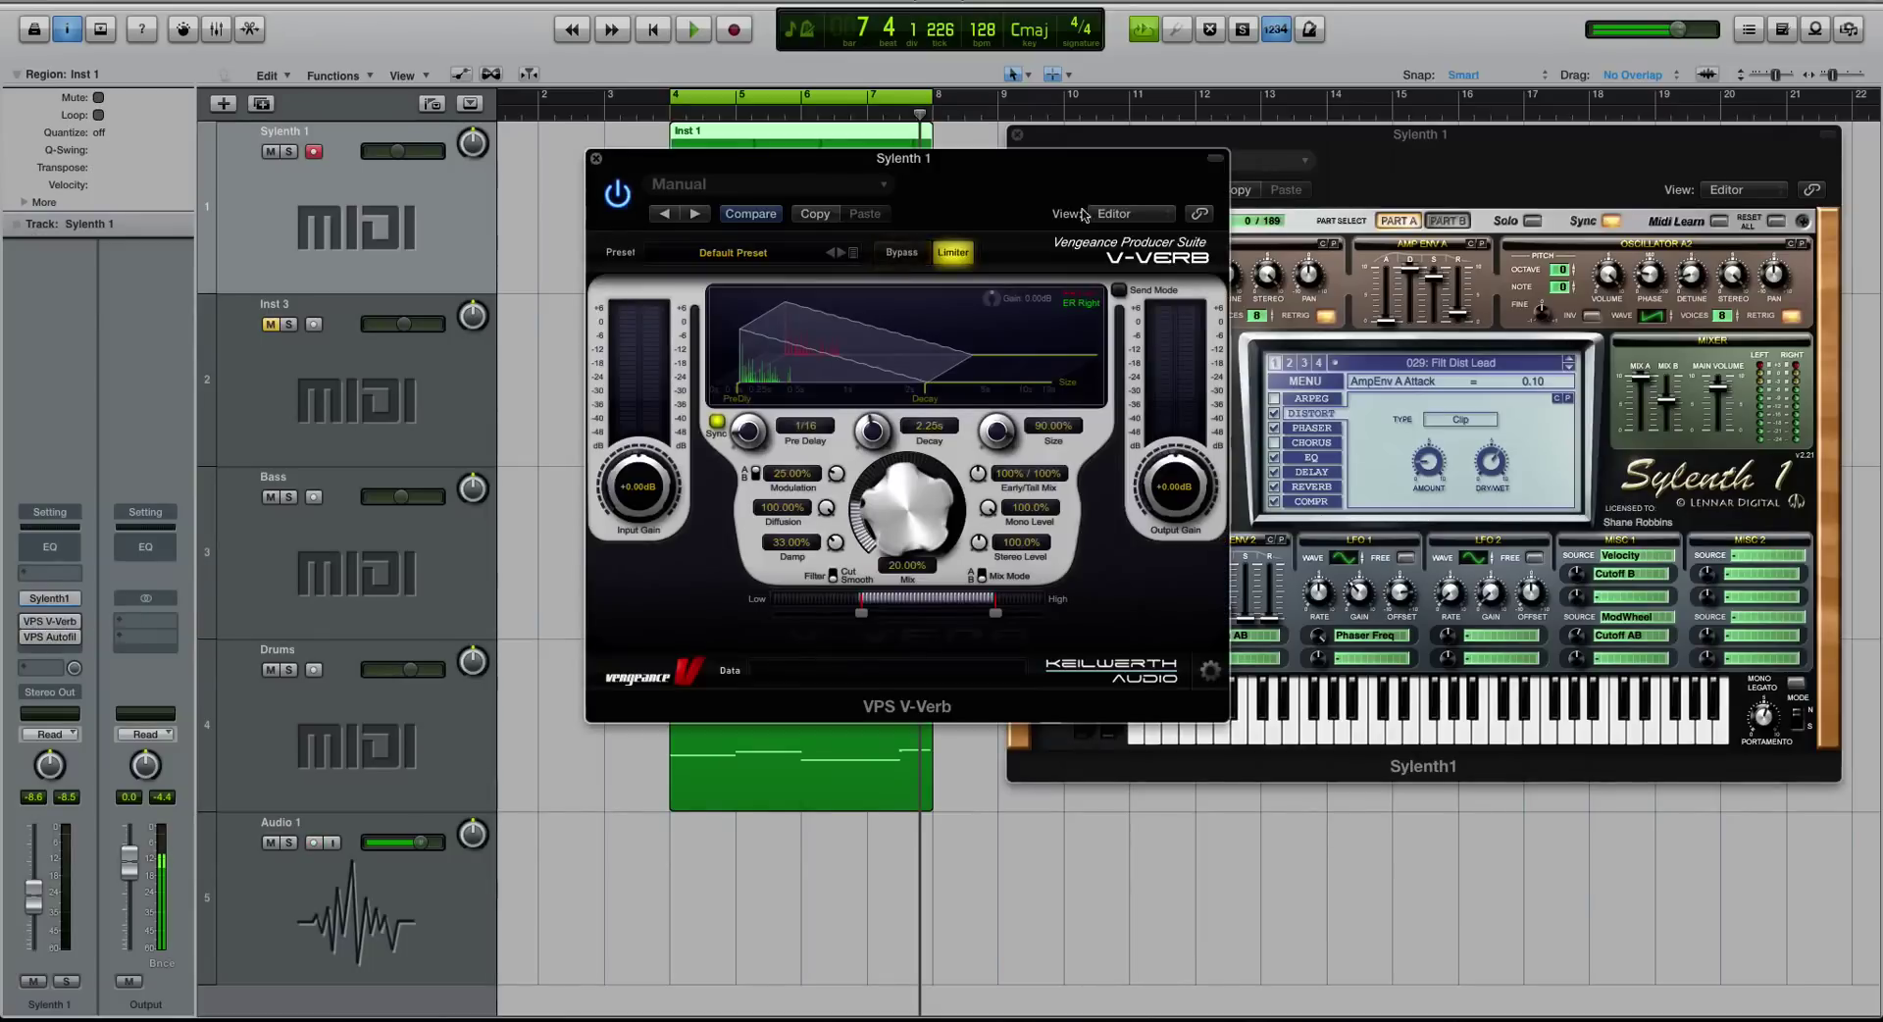
{"action": "left_click_drag", "start_coordinate": [828, 165], "coordinate": [812, 207]}
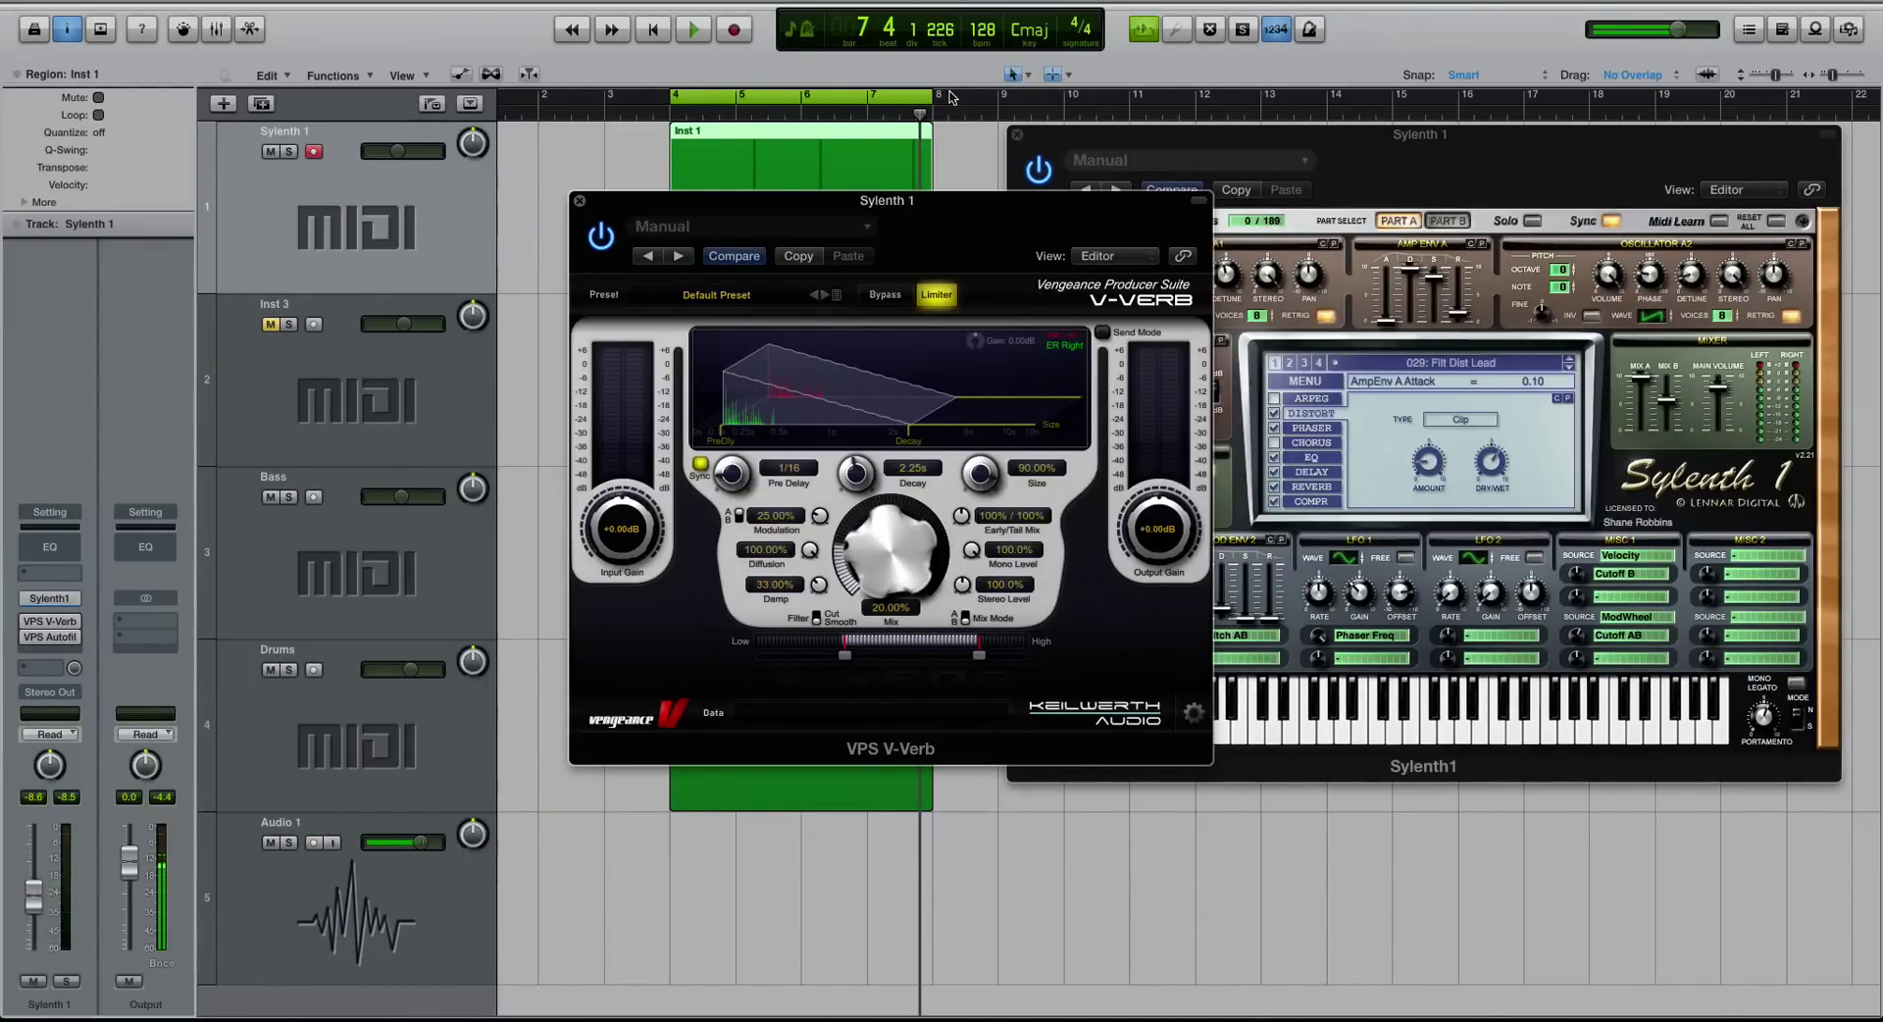
{"action": "mouse_move", "coordinate": [730, 473]}
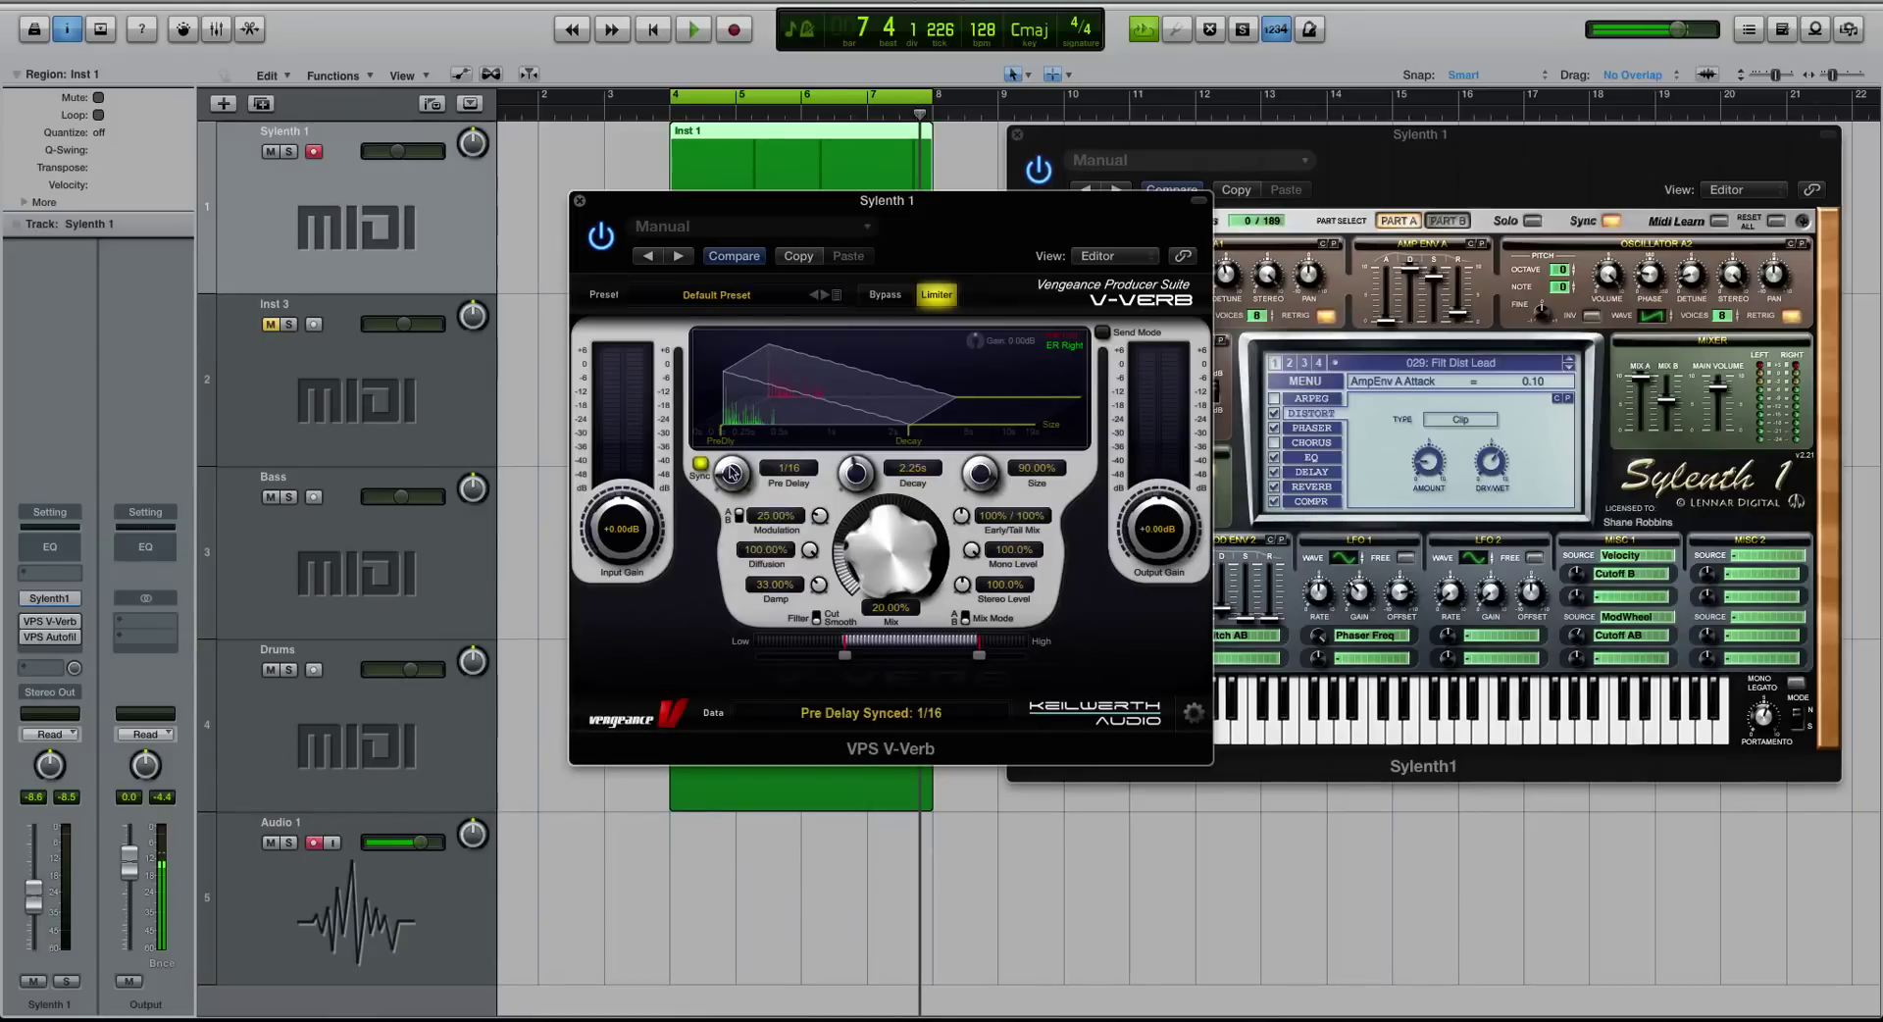
{"action": "mouse_move", "coordinate": [861, 486]}
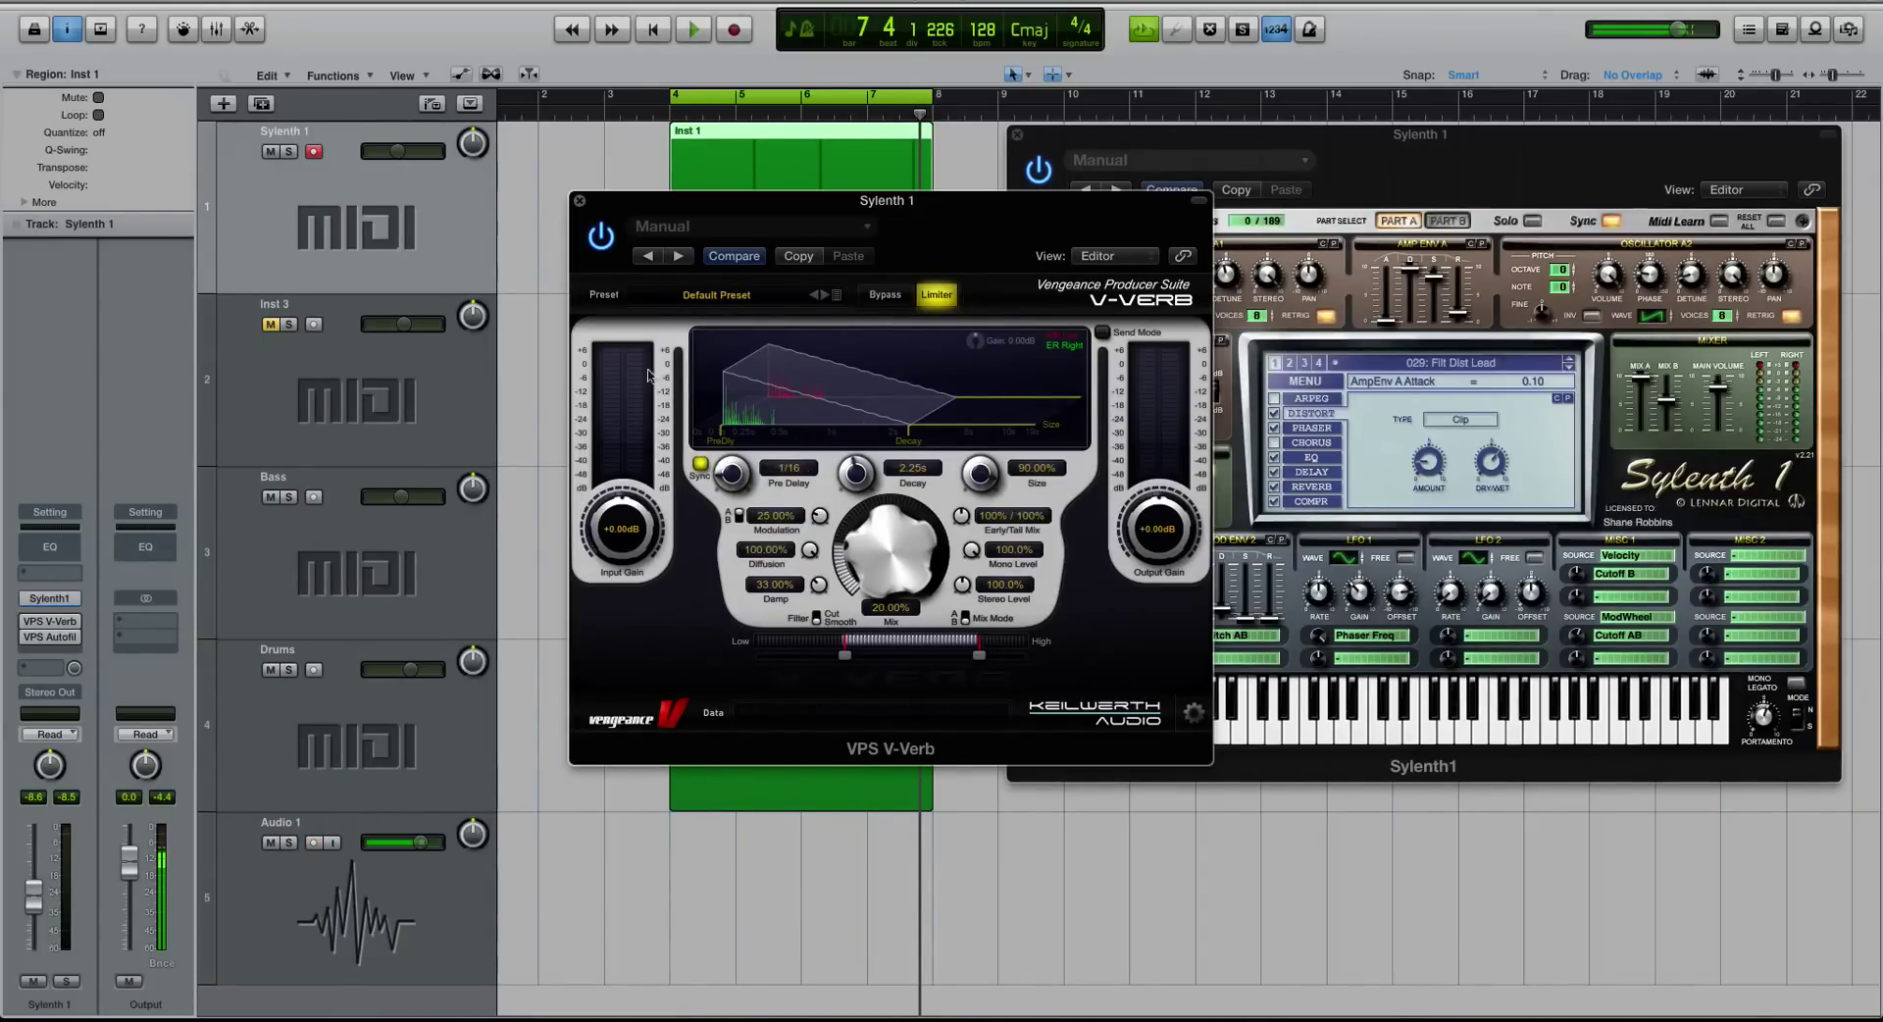
{"action": "left_click", "coordinate": [580, 200]}
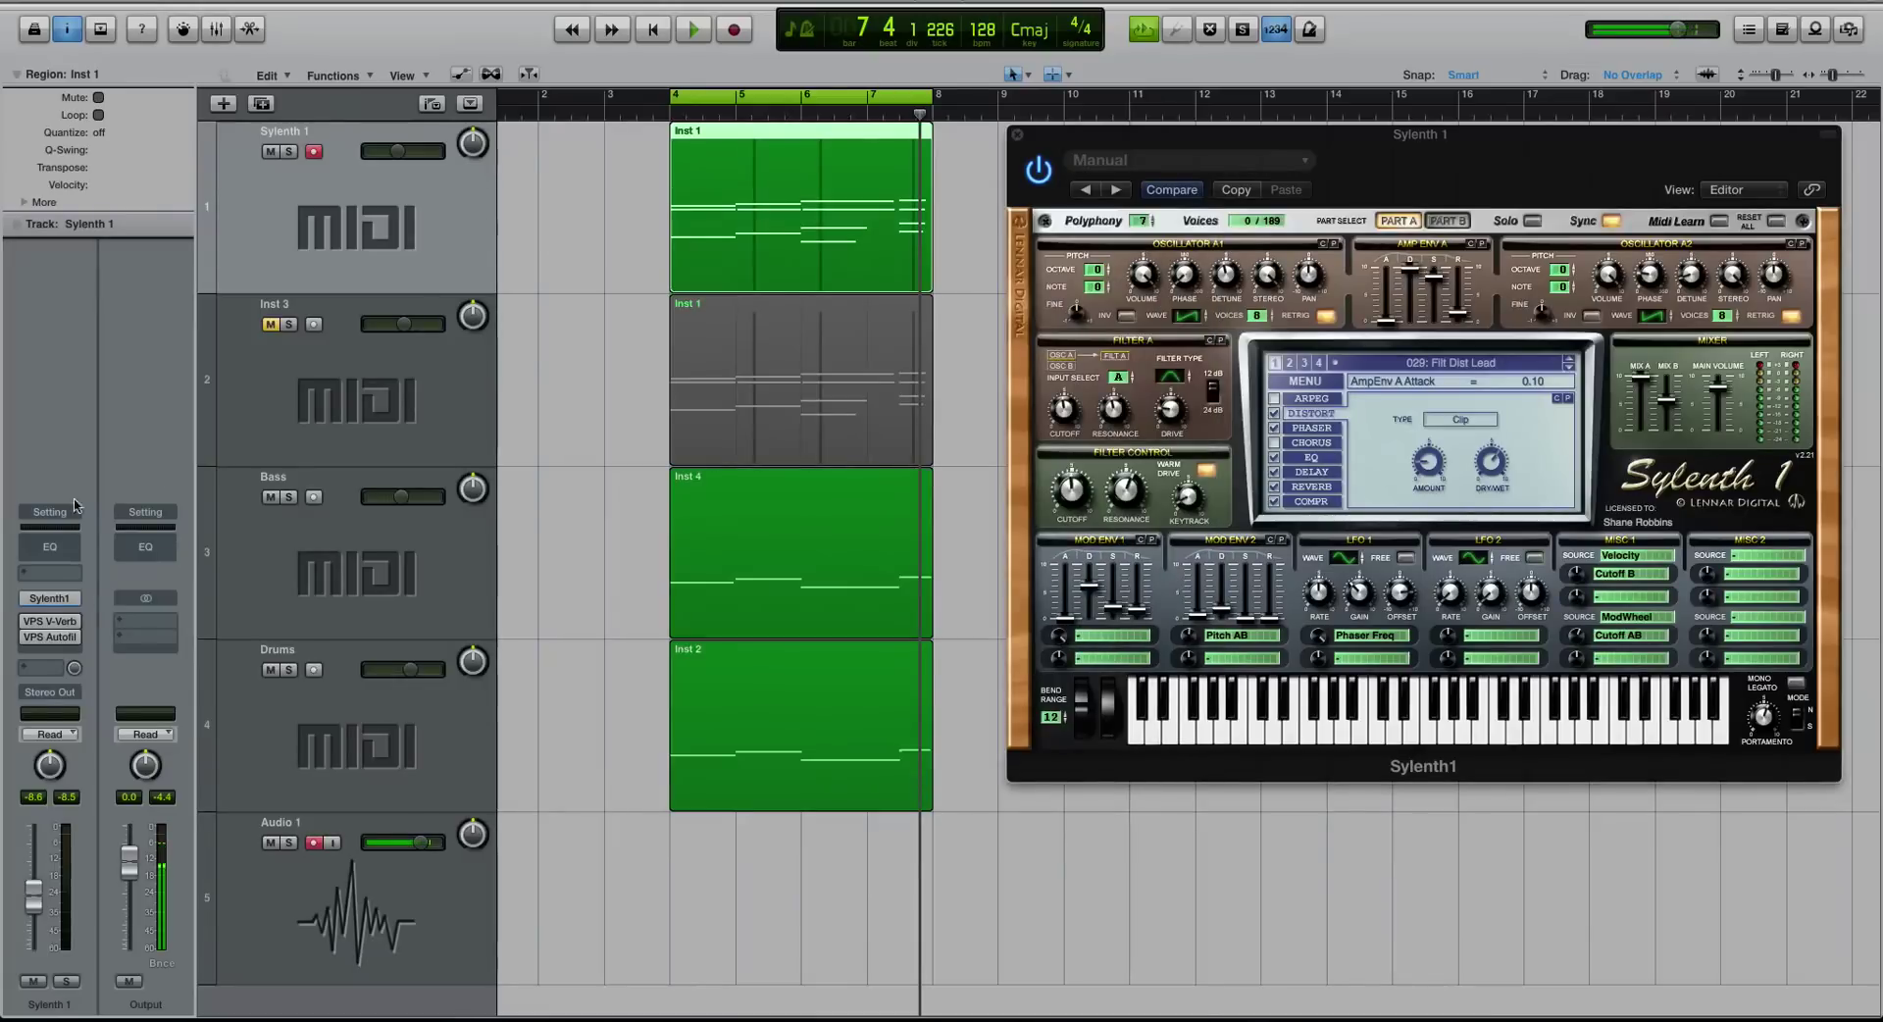
- Mute the Sylenth 1 track and close its synth window
{"action": "mouse_move", "coordinate": [43, 643]}
{"action": "left_click", "coordinate": [690, 193]}
{"action": "left_click", "coordinate": [691, 192]}
{"action": "key", "text": "ctrl+m"}
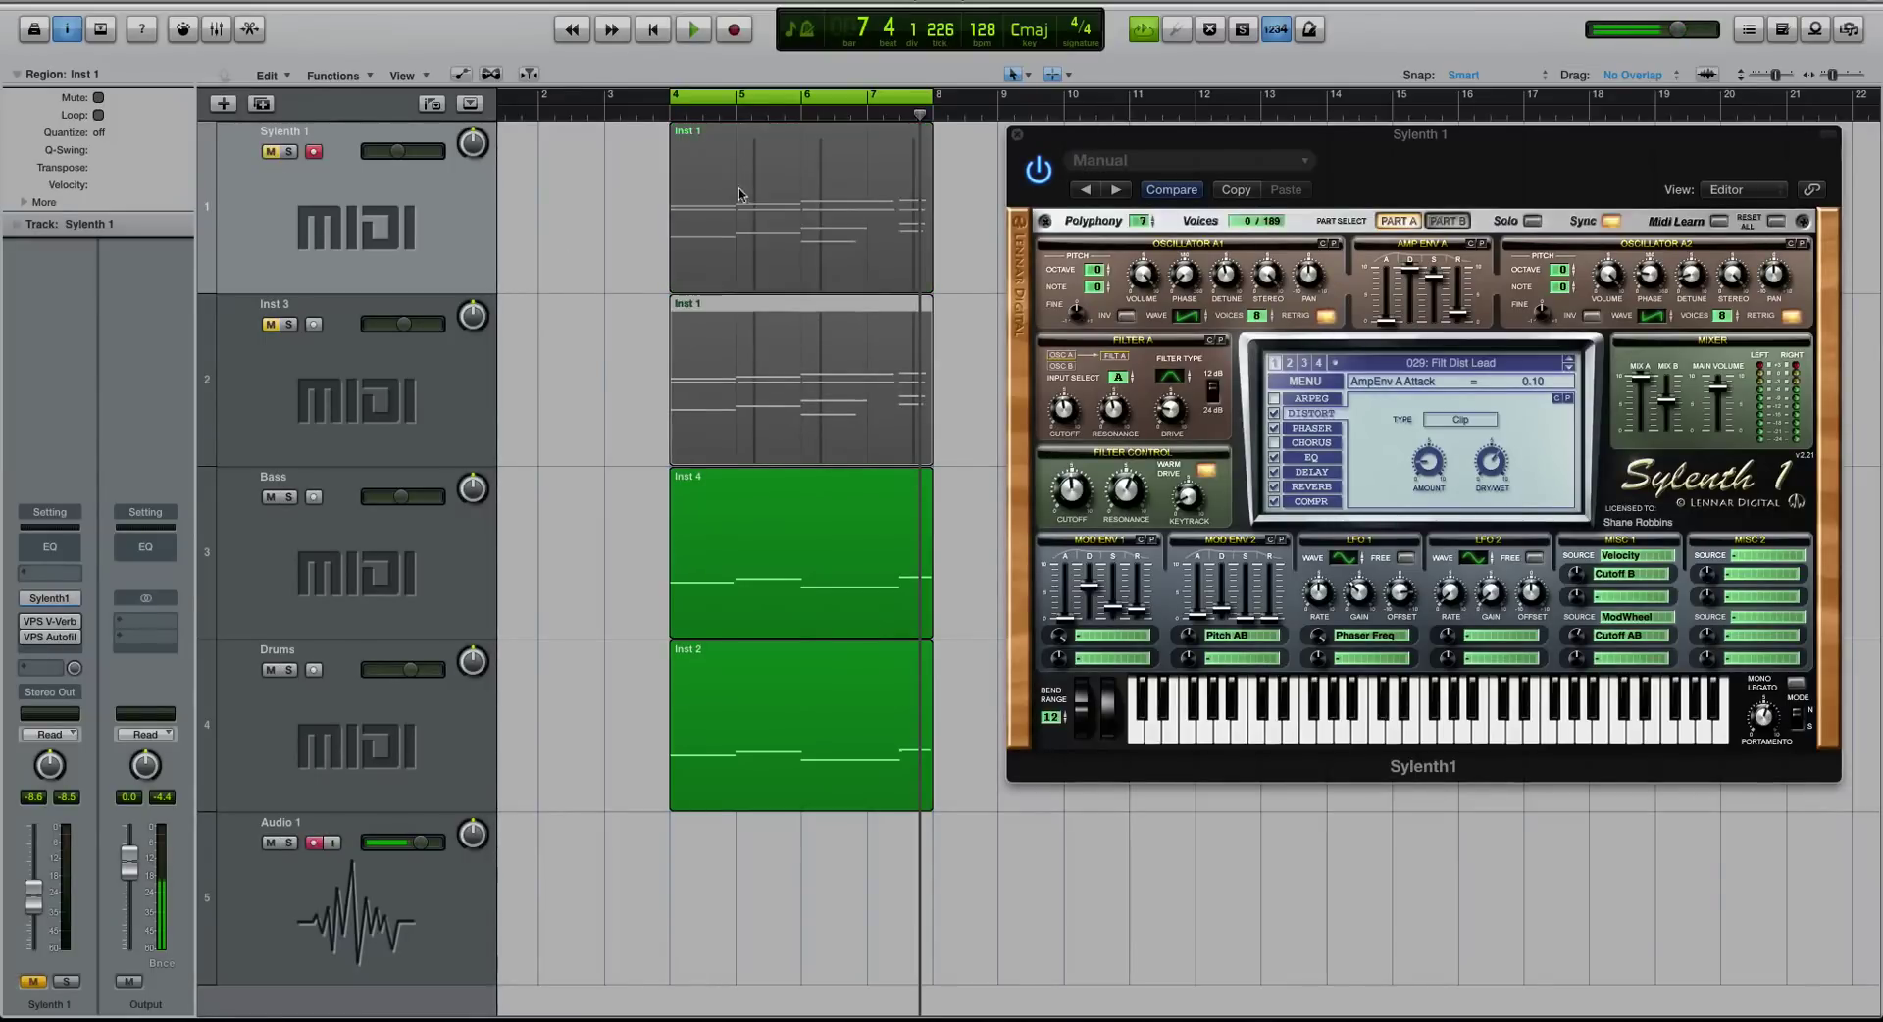
{"action": "left_click", "coordinate": [1017, 135]}
- Unmute the Inst 3 track, audition it with the other parts and show its Sylenth1 window
{"action": "left_click", "coordinate": [305, 338]}
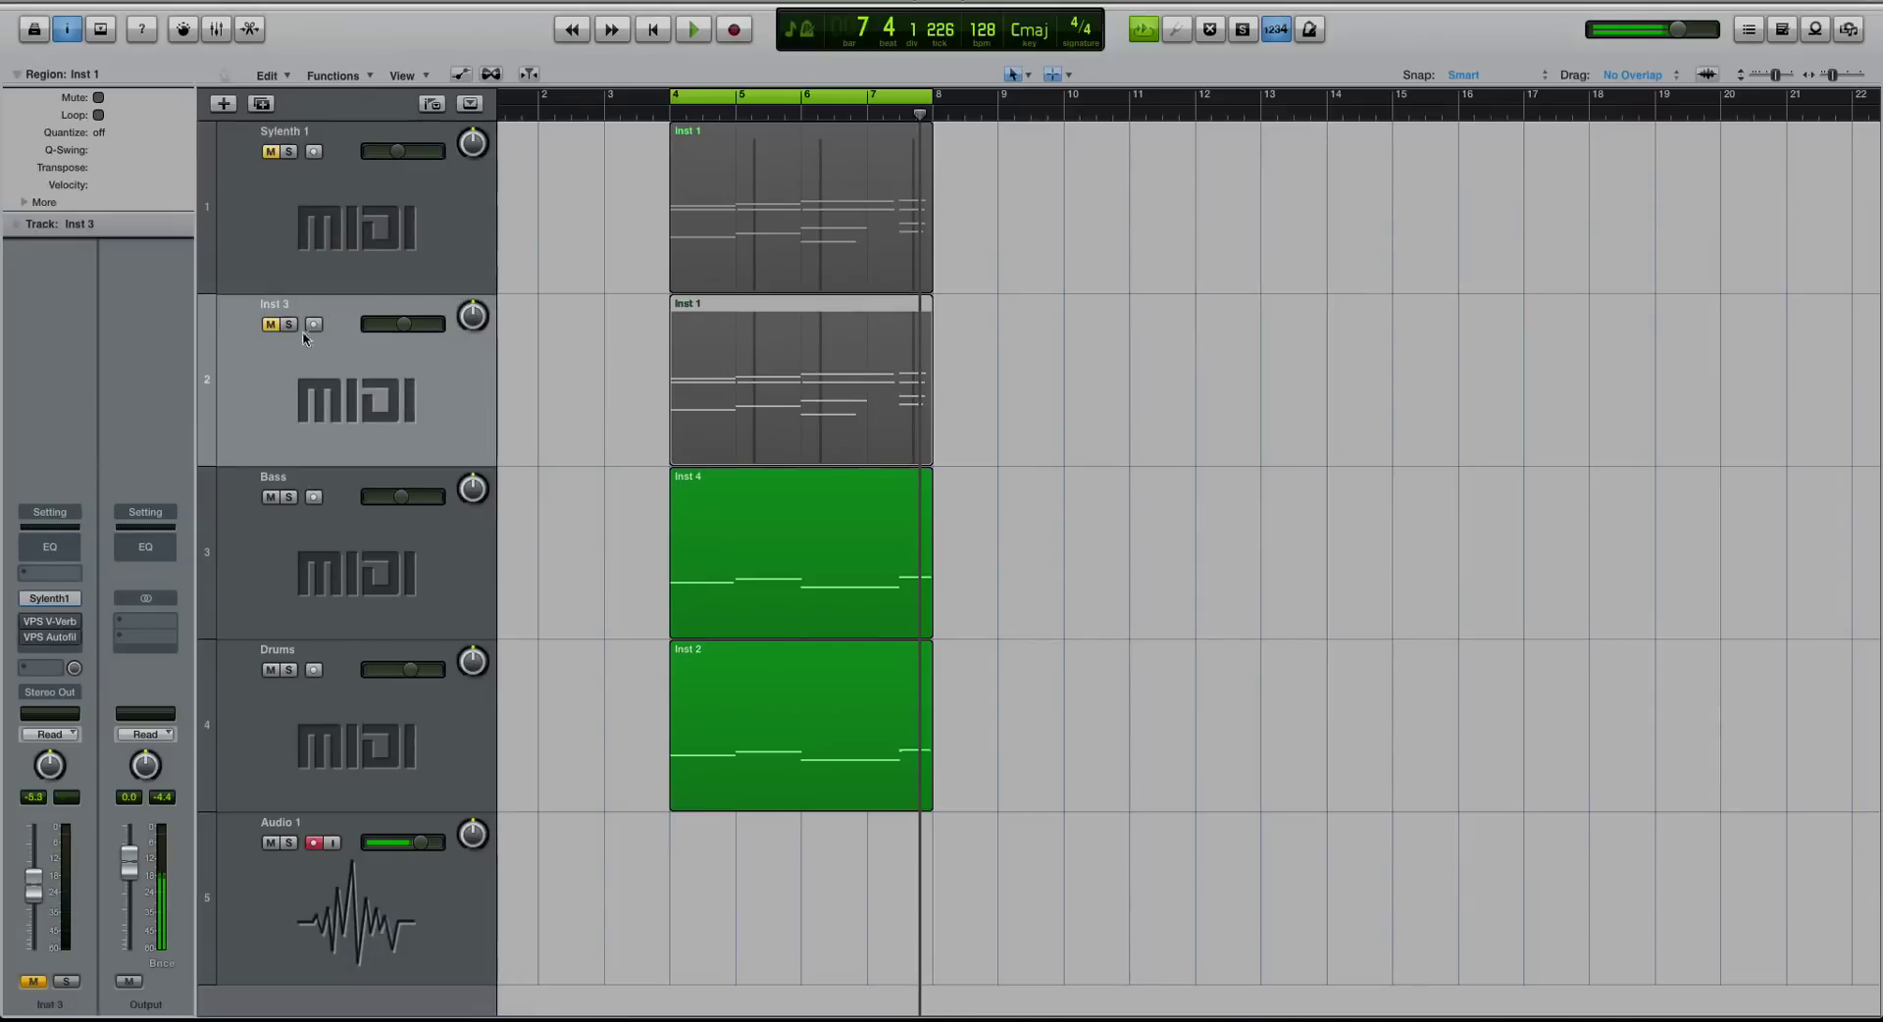
{"action": "key", "text": "ctrl+m"}
{"action": "key", "text": "space"}
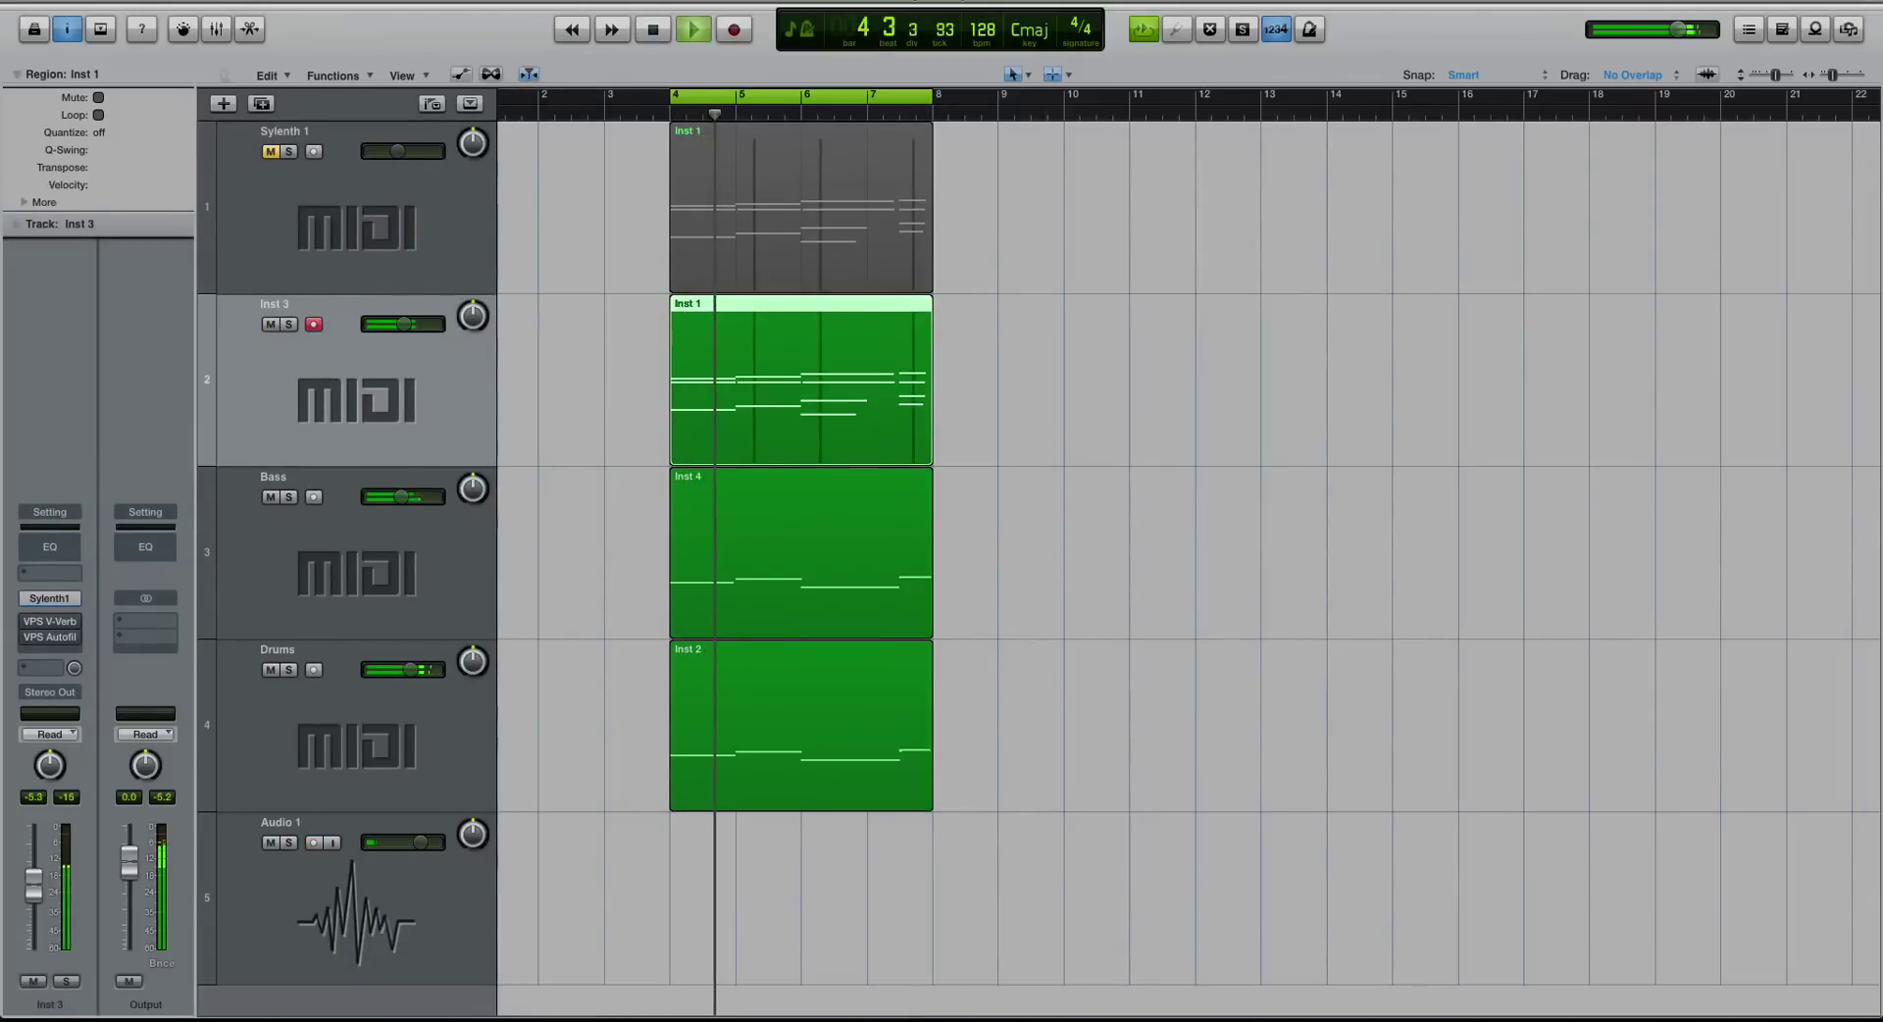
{"action": "key", "text": "v"}
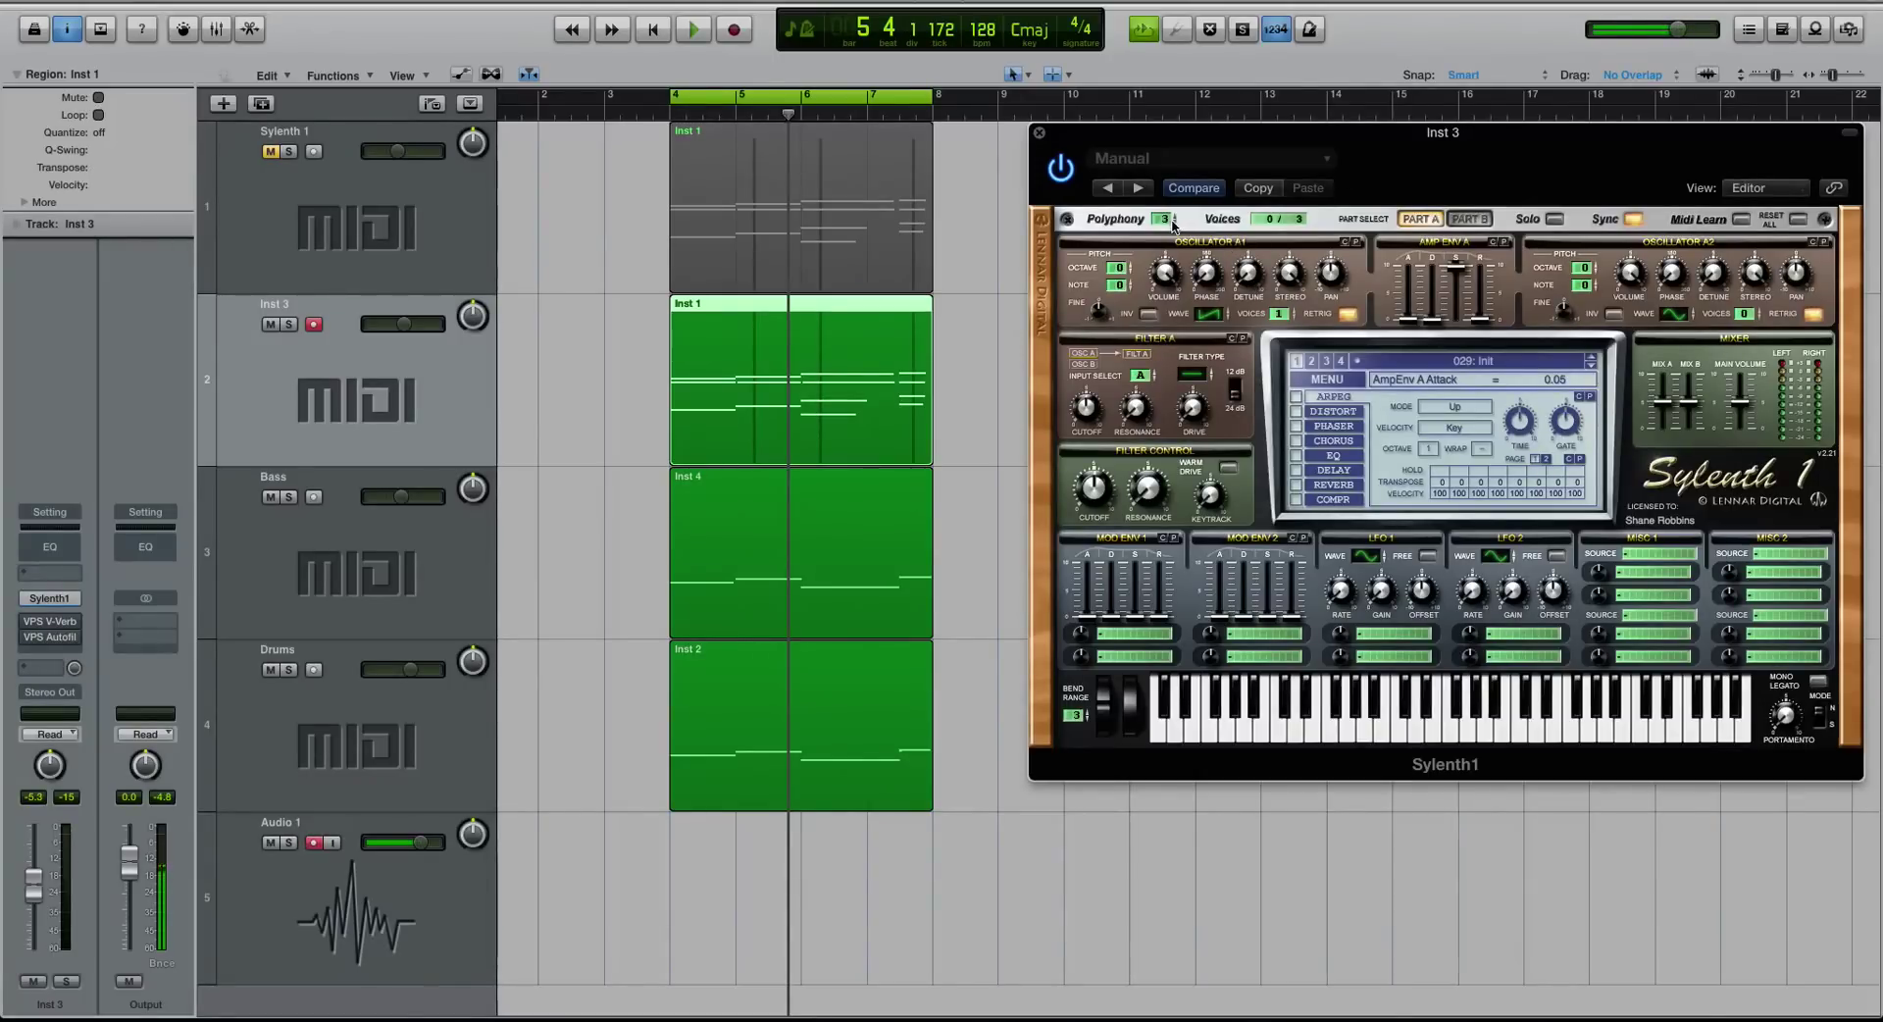
- Set the Inst 3 synth's polyphony to 7 and its portamento time to 5.52
{"action": "mouse_move", "coordinate": [1170, 224]}
{"action": "left_mouse_down"}
{"action": "mouse_move", "coordinate": [1181, 190]}
{"action": "mouse_move", "coordinate": [1170, 208]}
{"action": "left_mouse_up"}
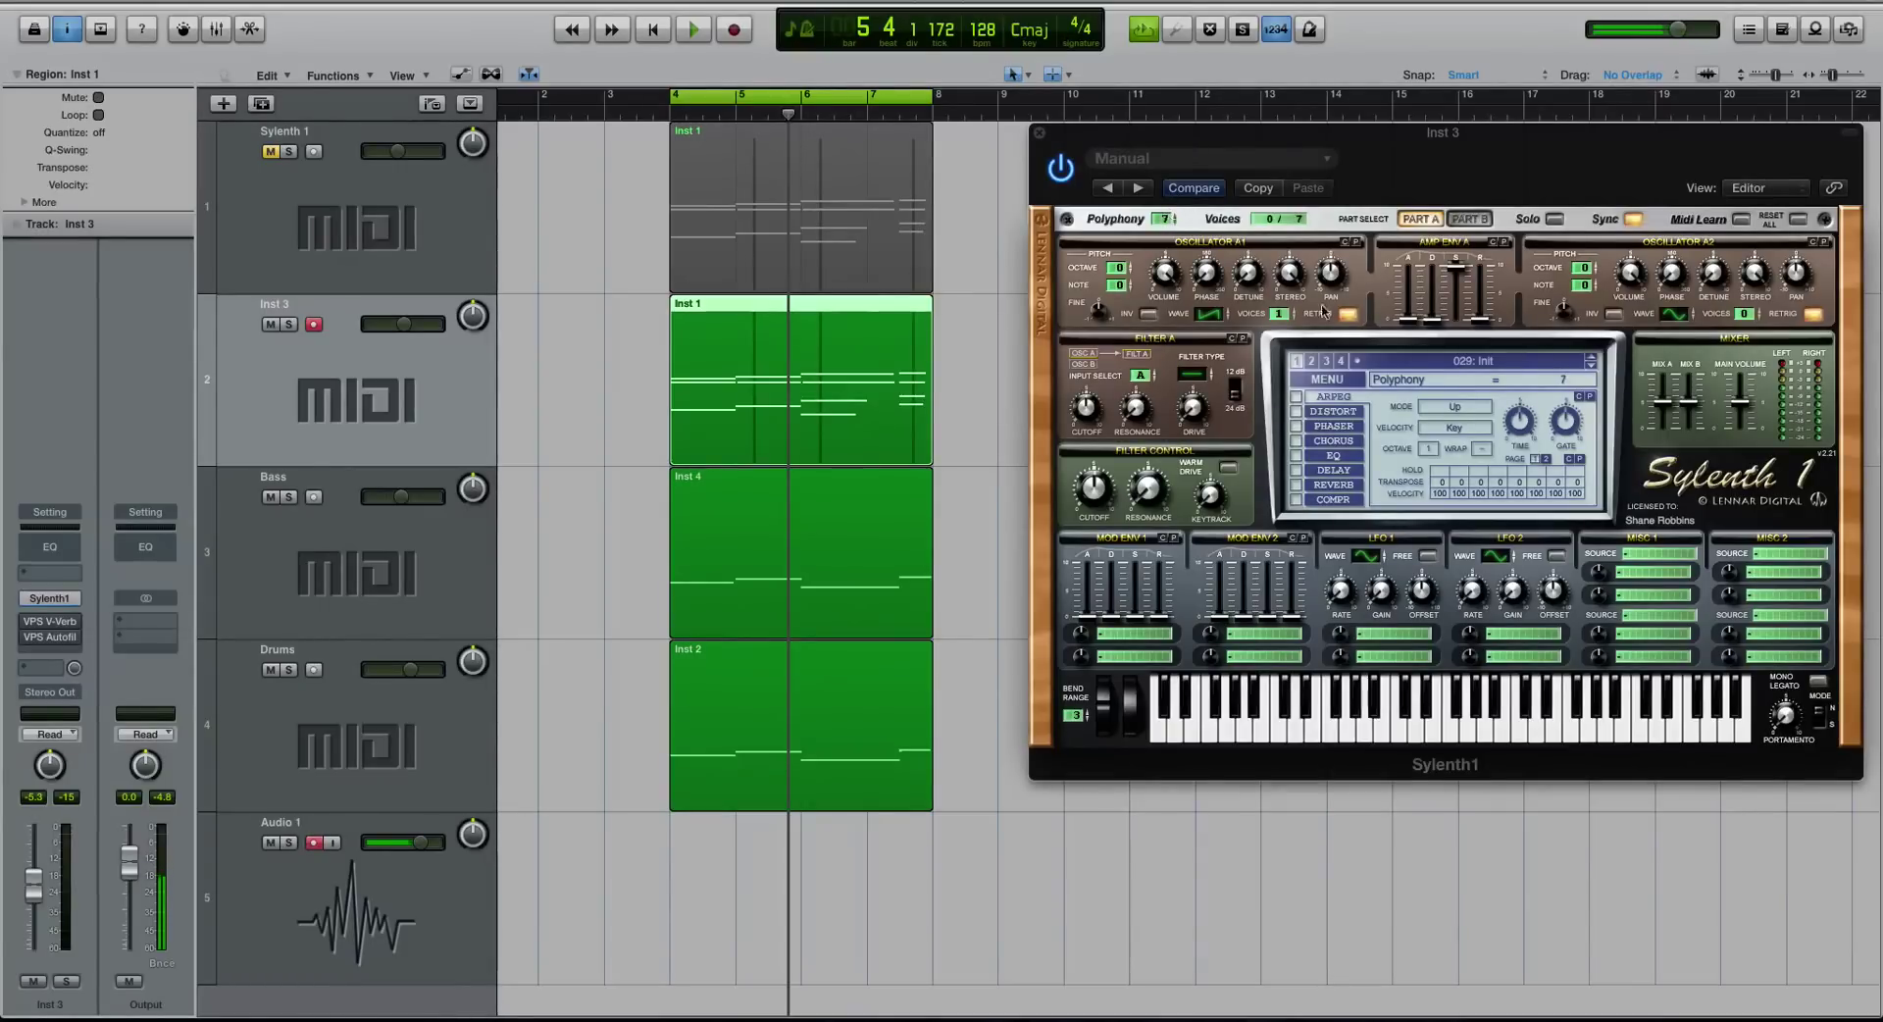
{"action": "left_click", "coordinate": [1784, 719]}
{"action": "left_click_drag", "start_coordinate": [1774, 620], "coordinate": [1775, 606]}
{"action": "left_click_drag", "start_coordinate": [1787, 721], "coordinate": [1787, 715]}
- Audition the Inst 3 region soloed and again within the full mix
{"action": "key", "text": "ctrl+s"}
{"action": "key", "text": "space"}
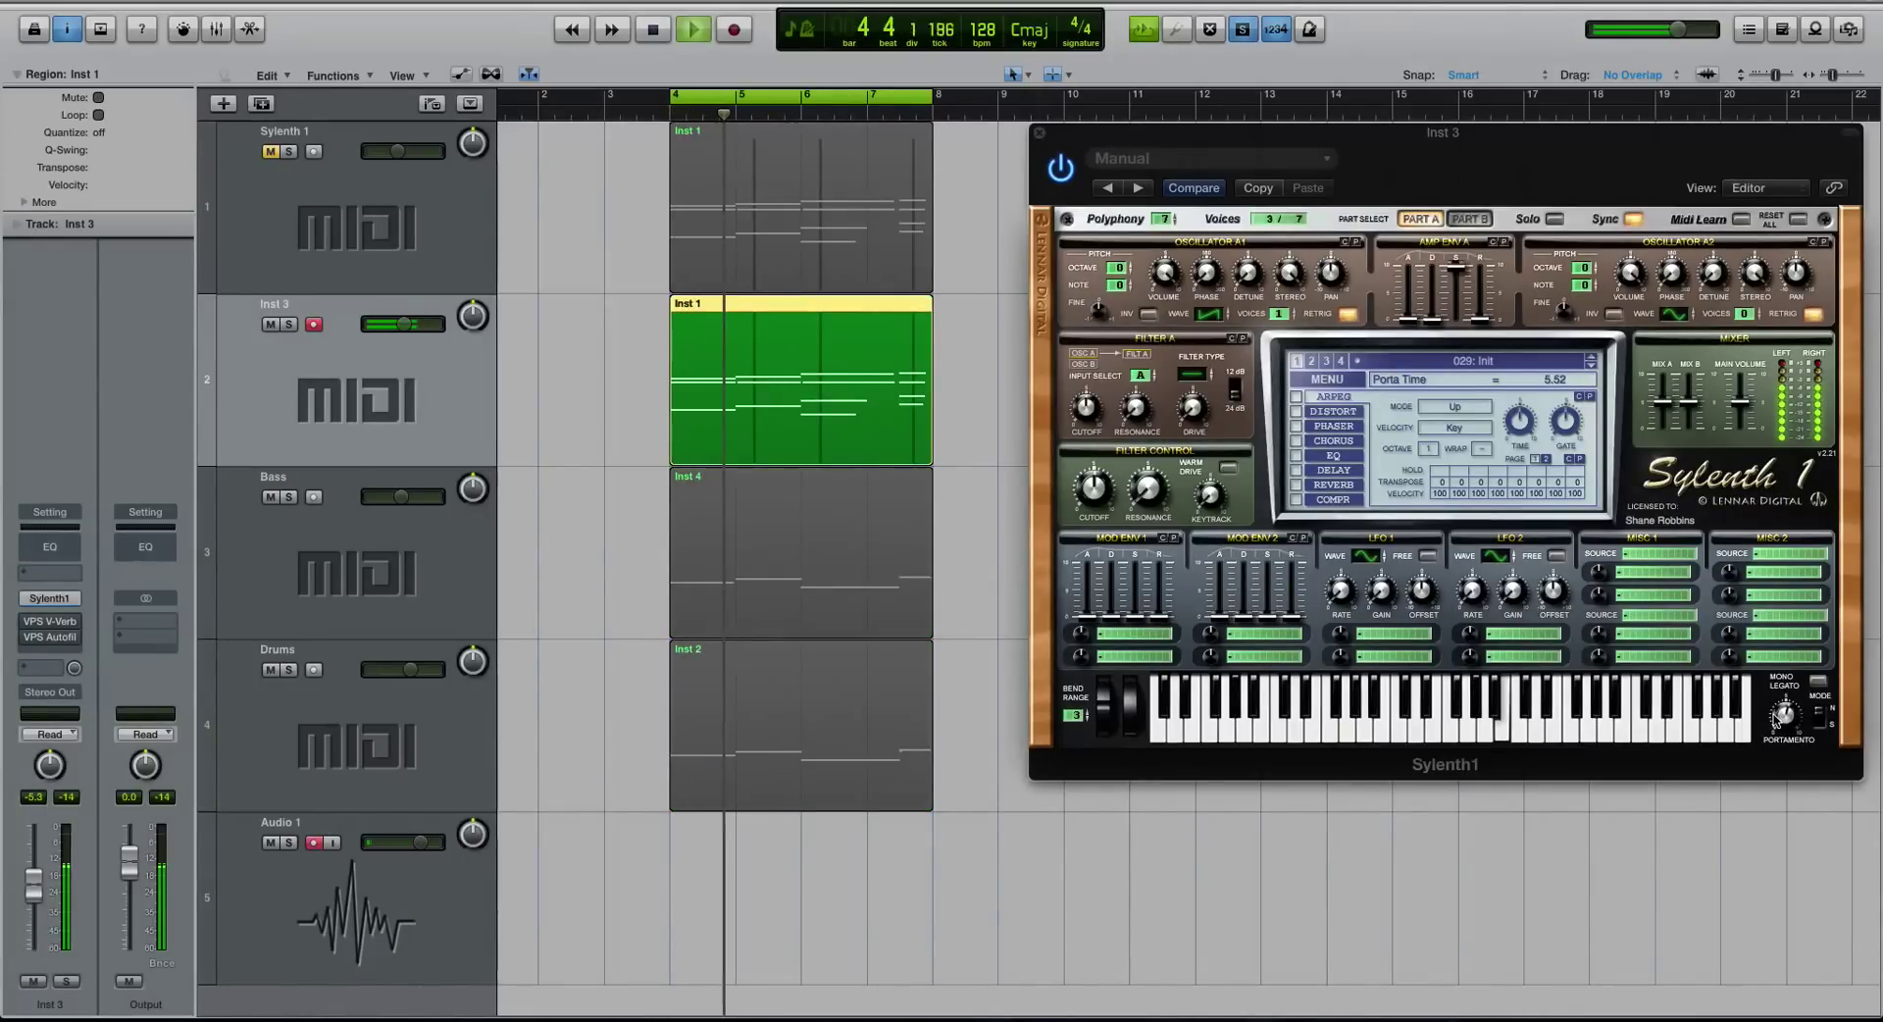
{"action": "key", "text": "space"}
{"action": "key", "text": "ctrl+s"}
{"action": "key", "text": "space"}
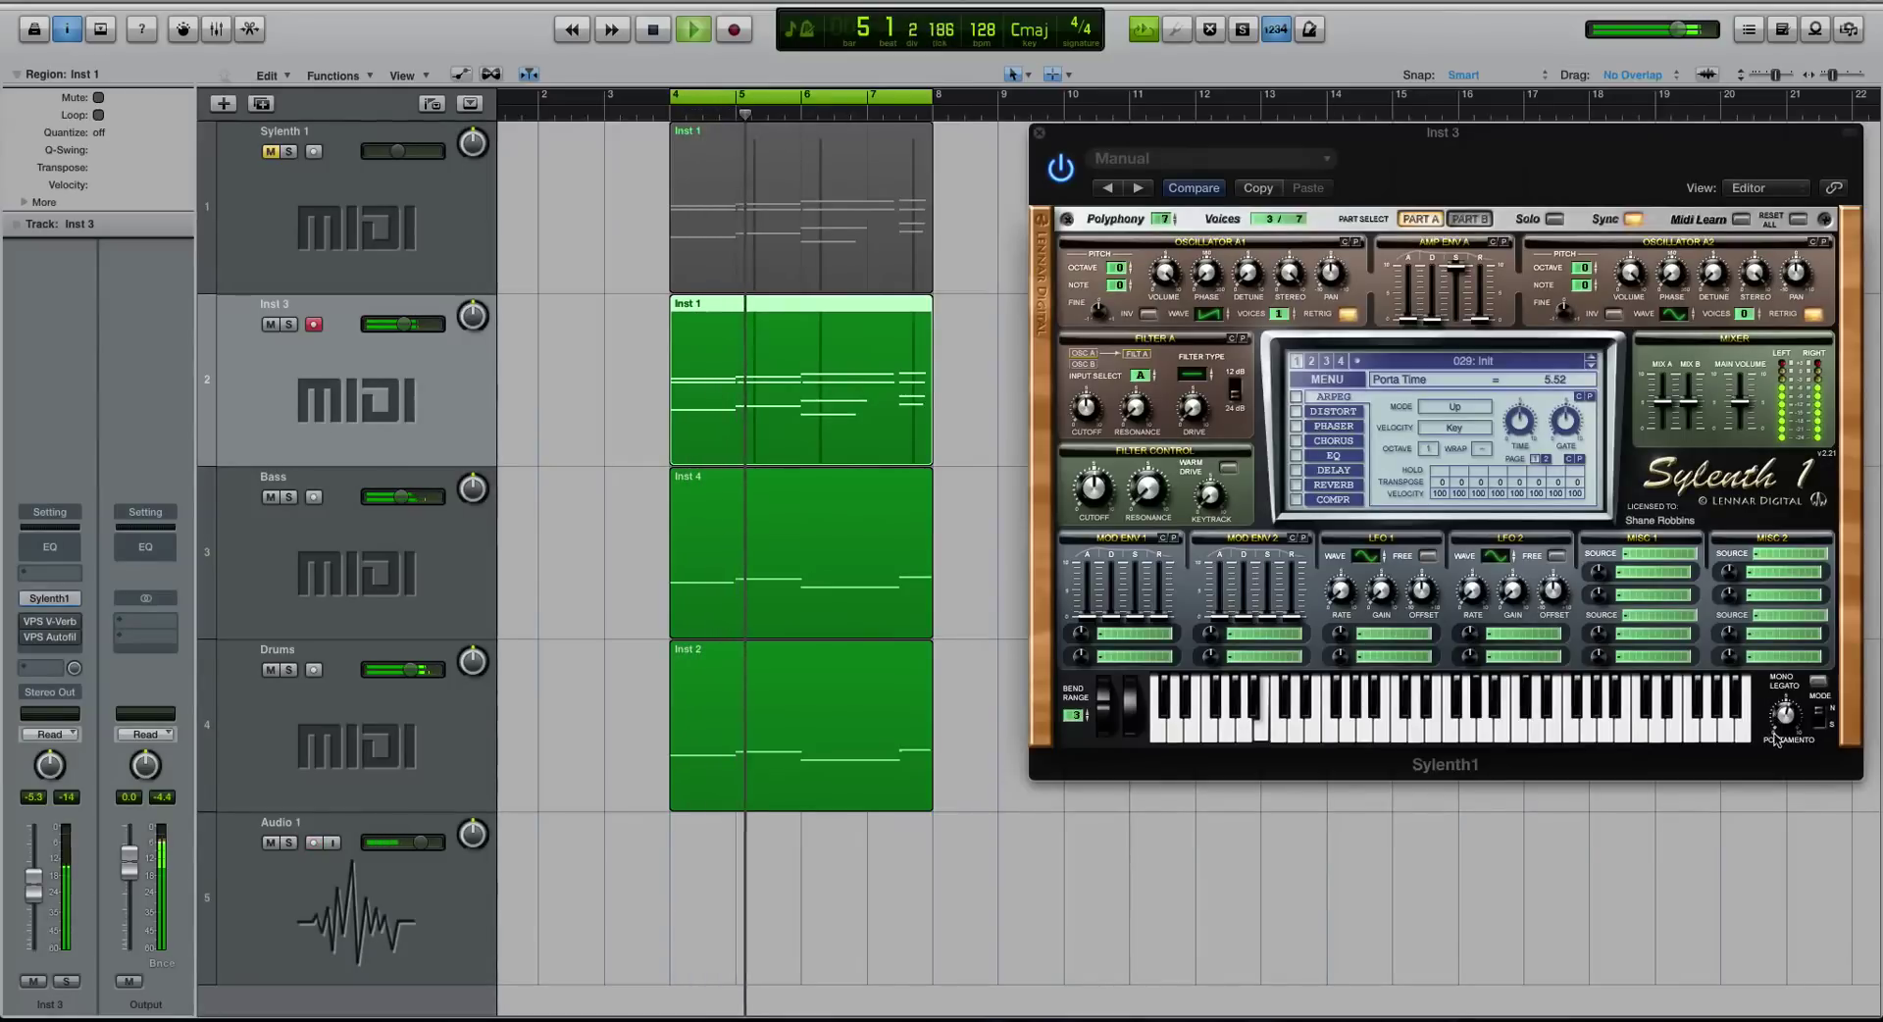
{"action": "key", "text": "space"}
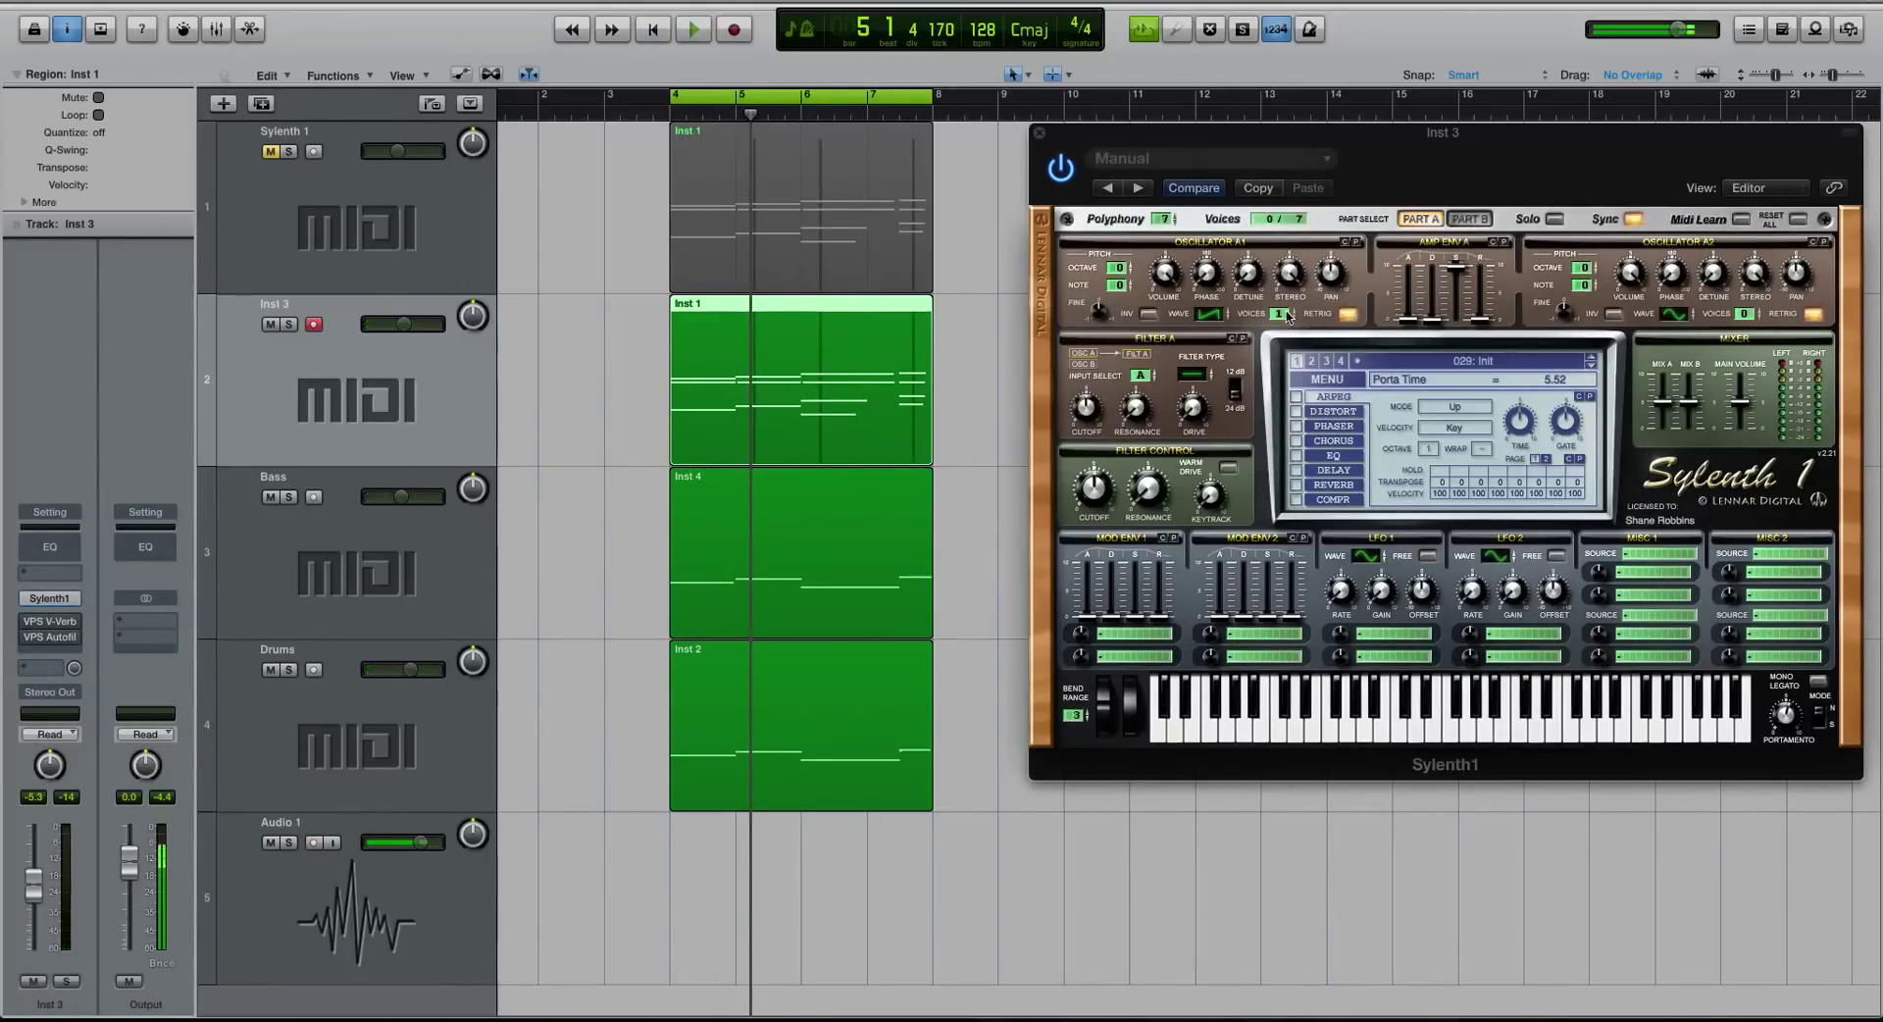
- Set oscillator A1 to 8 voices with detune 4.57, audition it and adjust its stereo spread
{"action": "left_click_drag", "start_coordinate": [1287, 316], "coordinate": [1286, 210]}
{"action": "left_click_drag", "start_coordinate": [1250, 281], "coordinate": [1252, 265]}
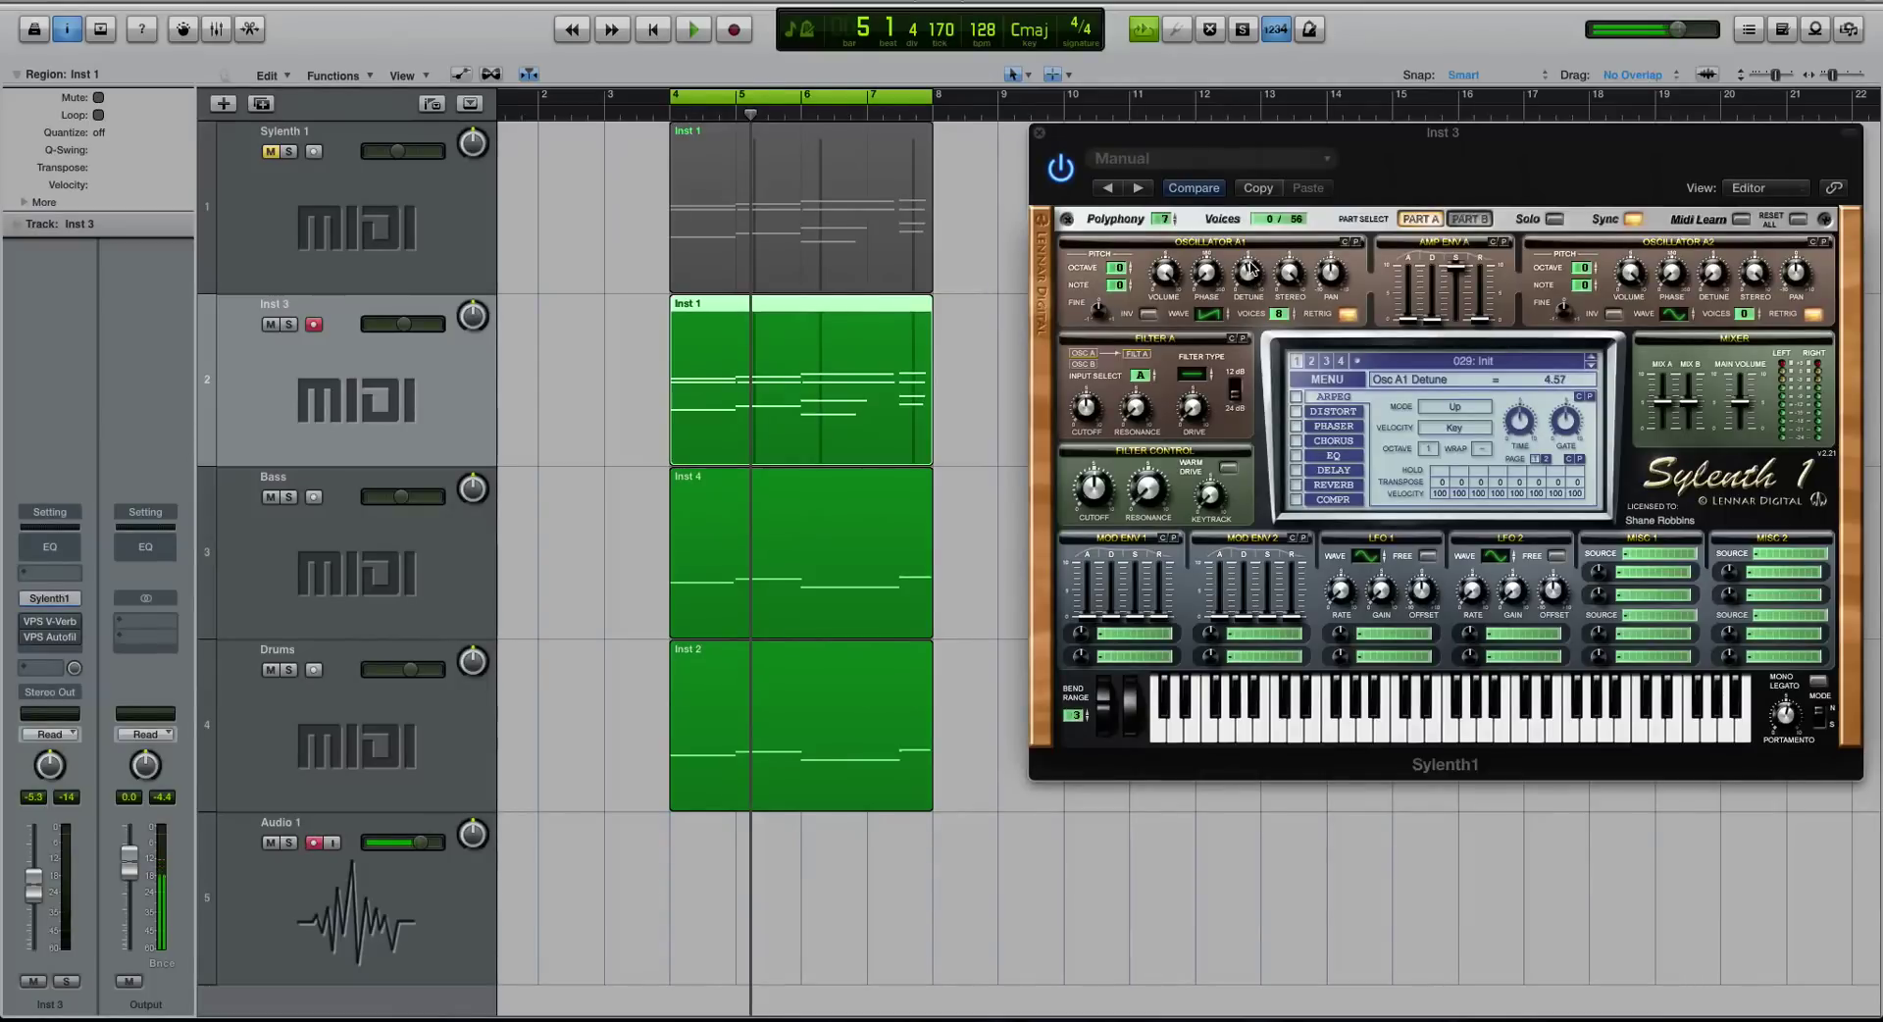
{"action": "key", "text": "space"}
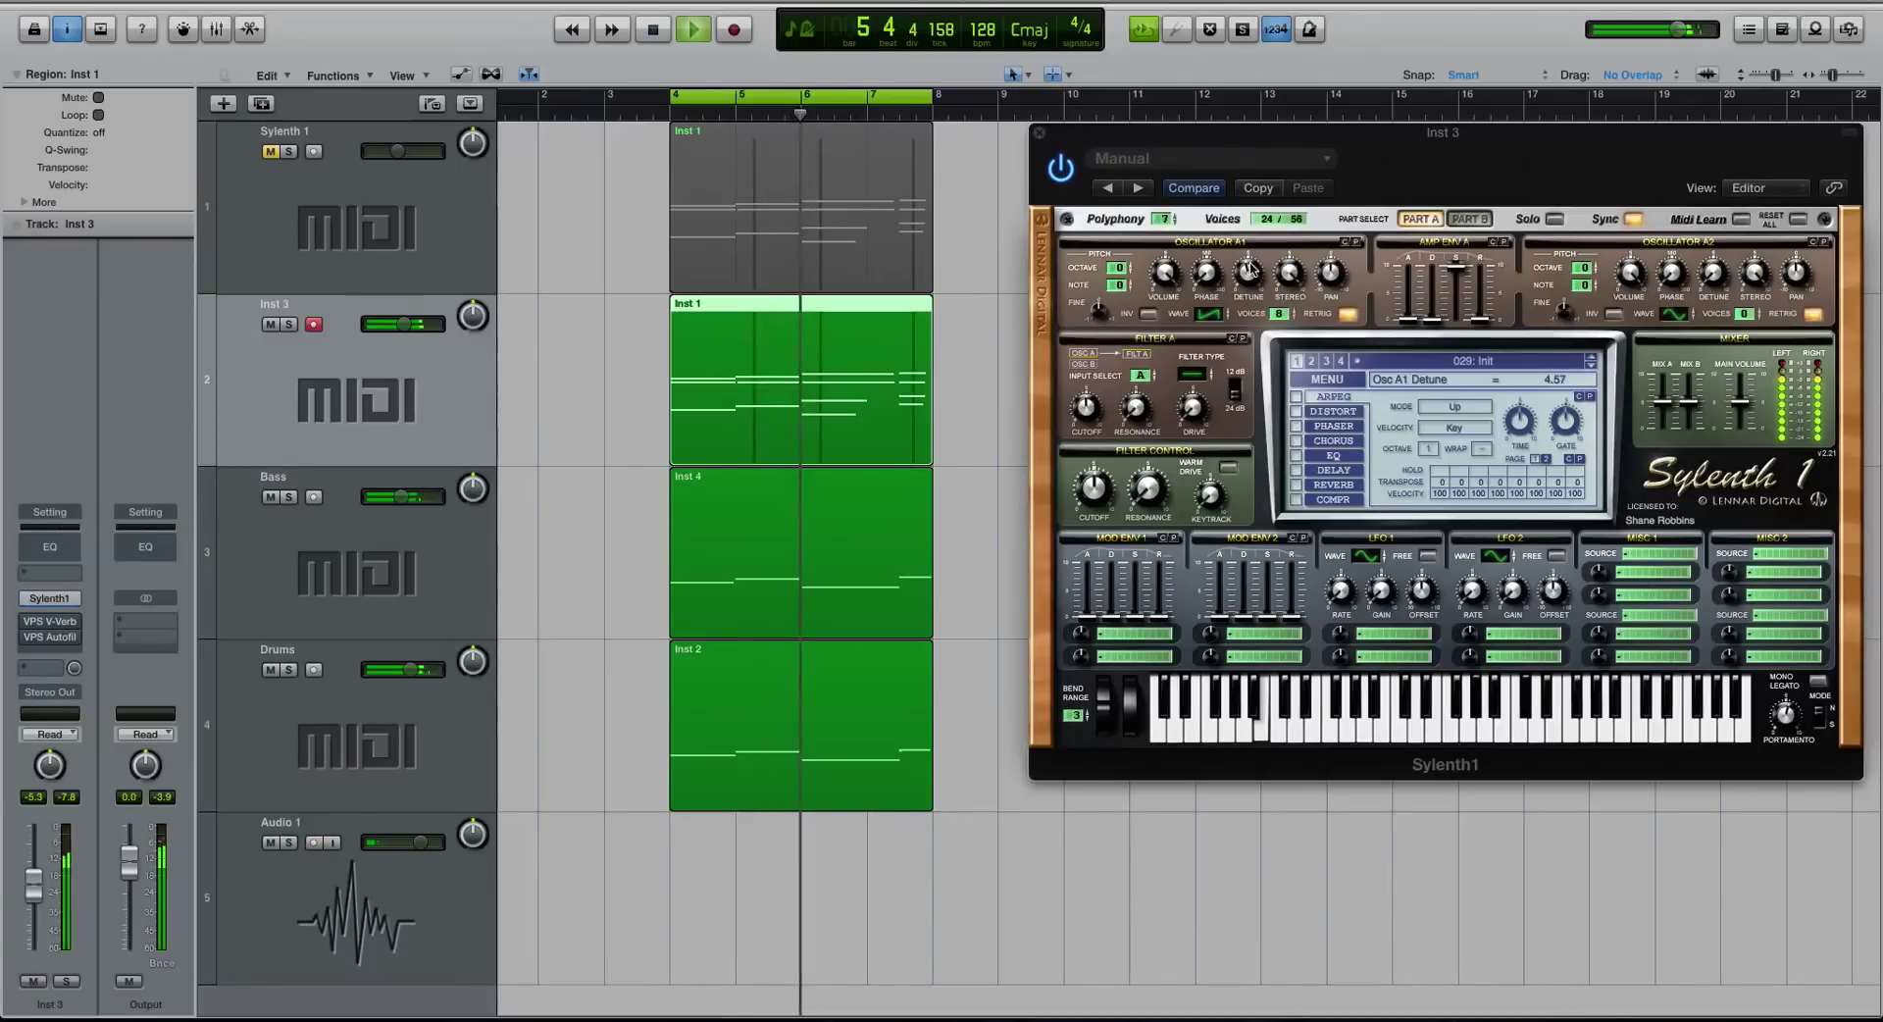
{"action": "key", "text": "space"}
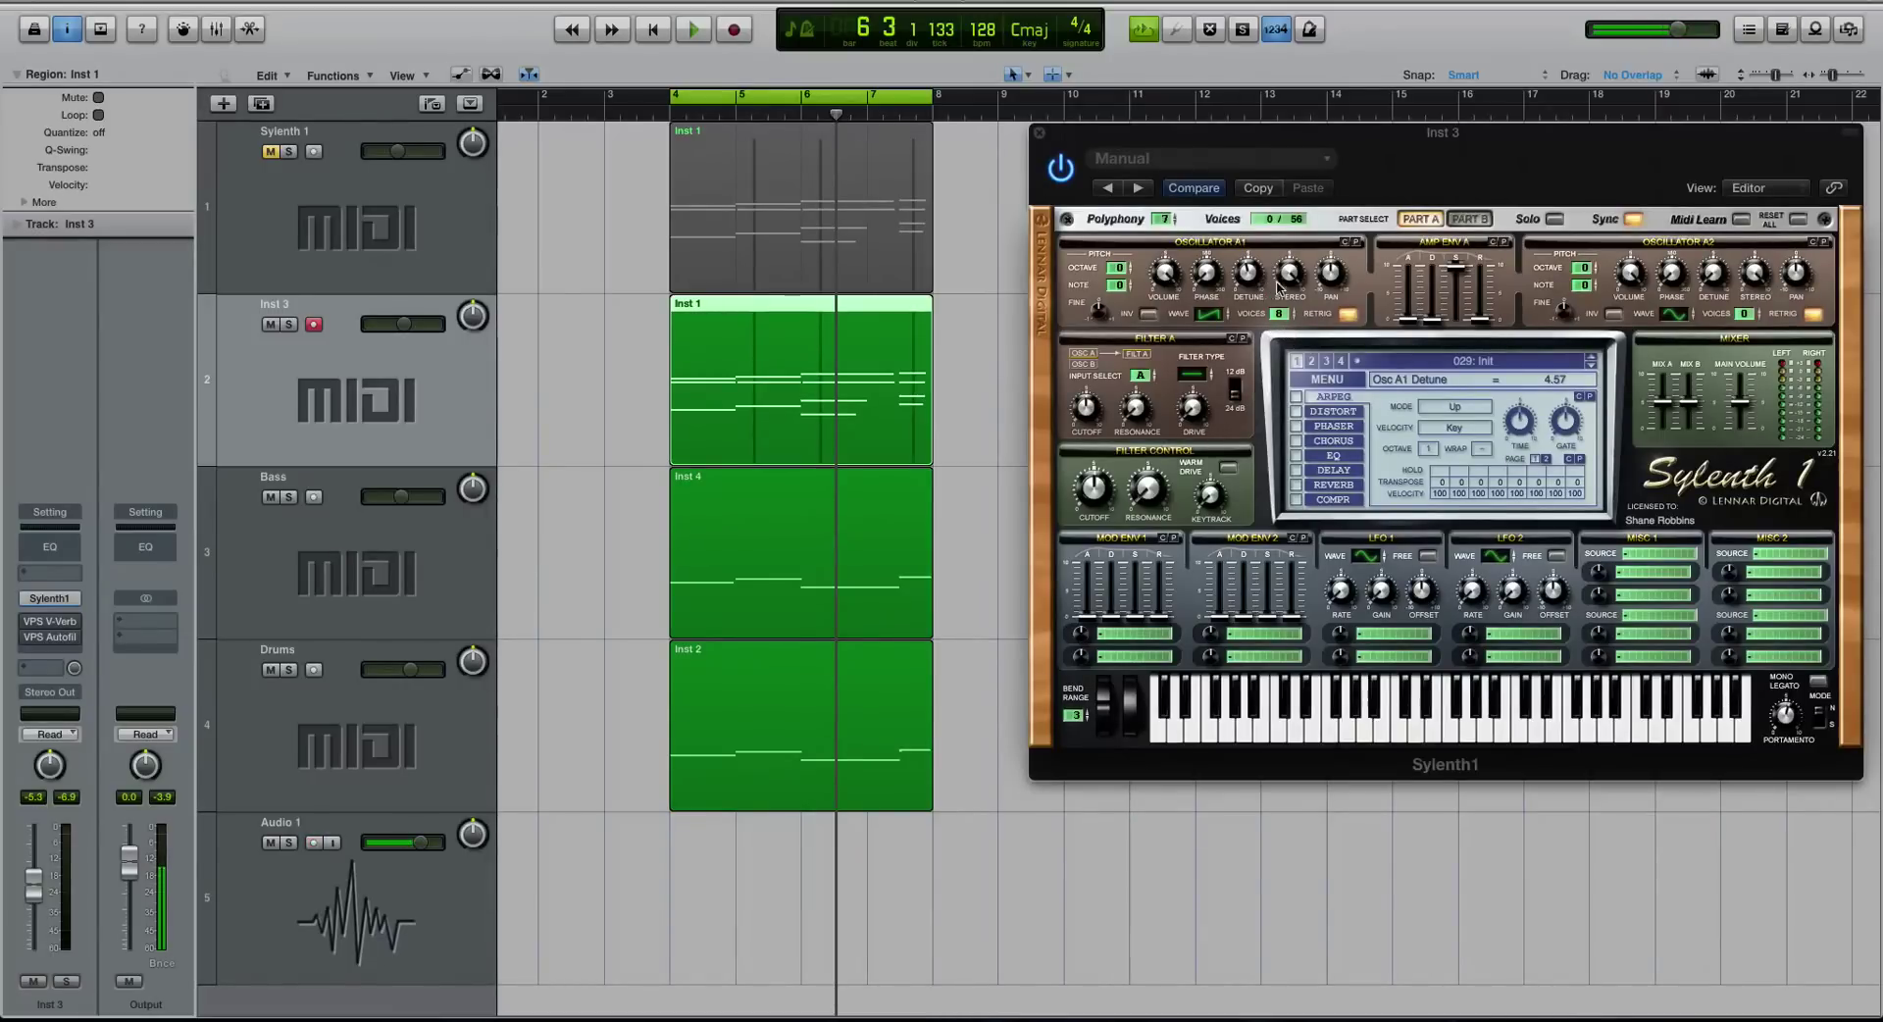
{"action": "left_click_drag", "start_coordinate": [1292, 284], "coordinate": [1296, 274]}
- Set the decay of amp envelope A to 8.74 and its sustain to 8.45, and audition the sound
{"action": "left_click_drag", "start_coordinate": [1434, 319], "coordinate": [1434, 276]}
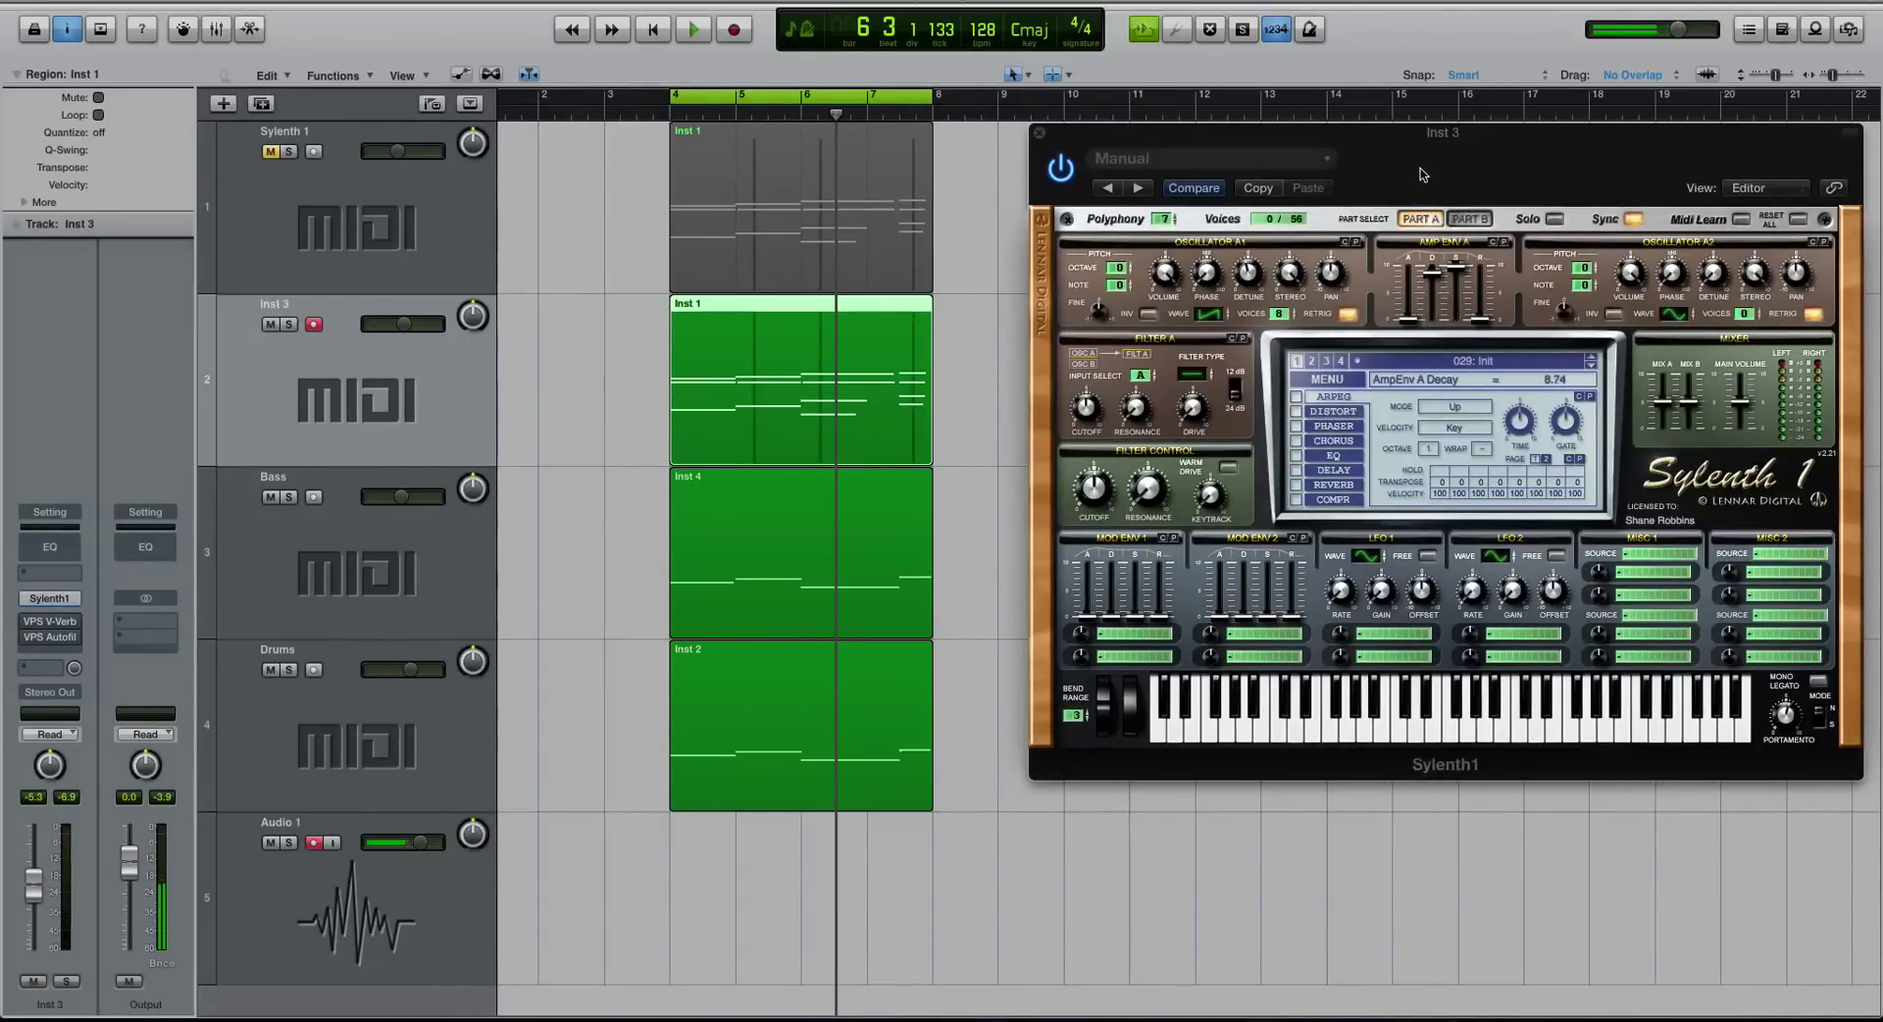
{"action": "left_click_drag", "start_coordinate": [1423, 174], "coordinate": [1422, 163]}
{"action": "left_click", "coordinate": [1454, 267]}
{"action": "left_click_drag", "start_coordinate": [1451, 269], "coordinate": [1454, 291]}
{"action": "key", "text": "space"}
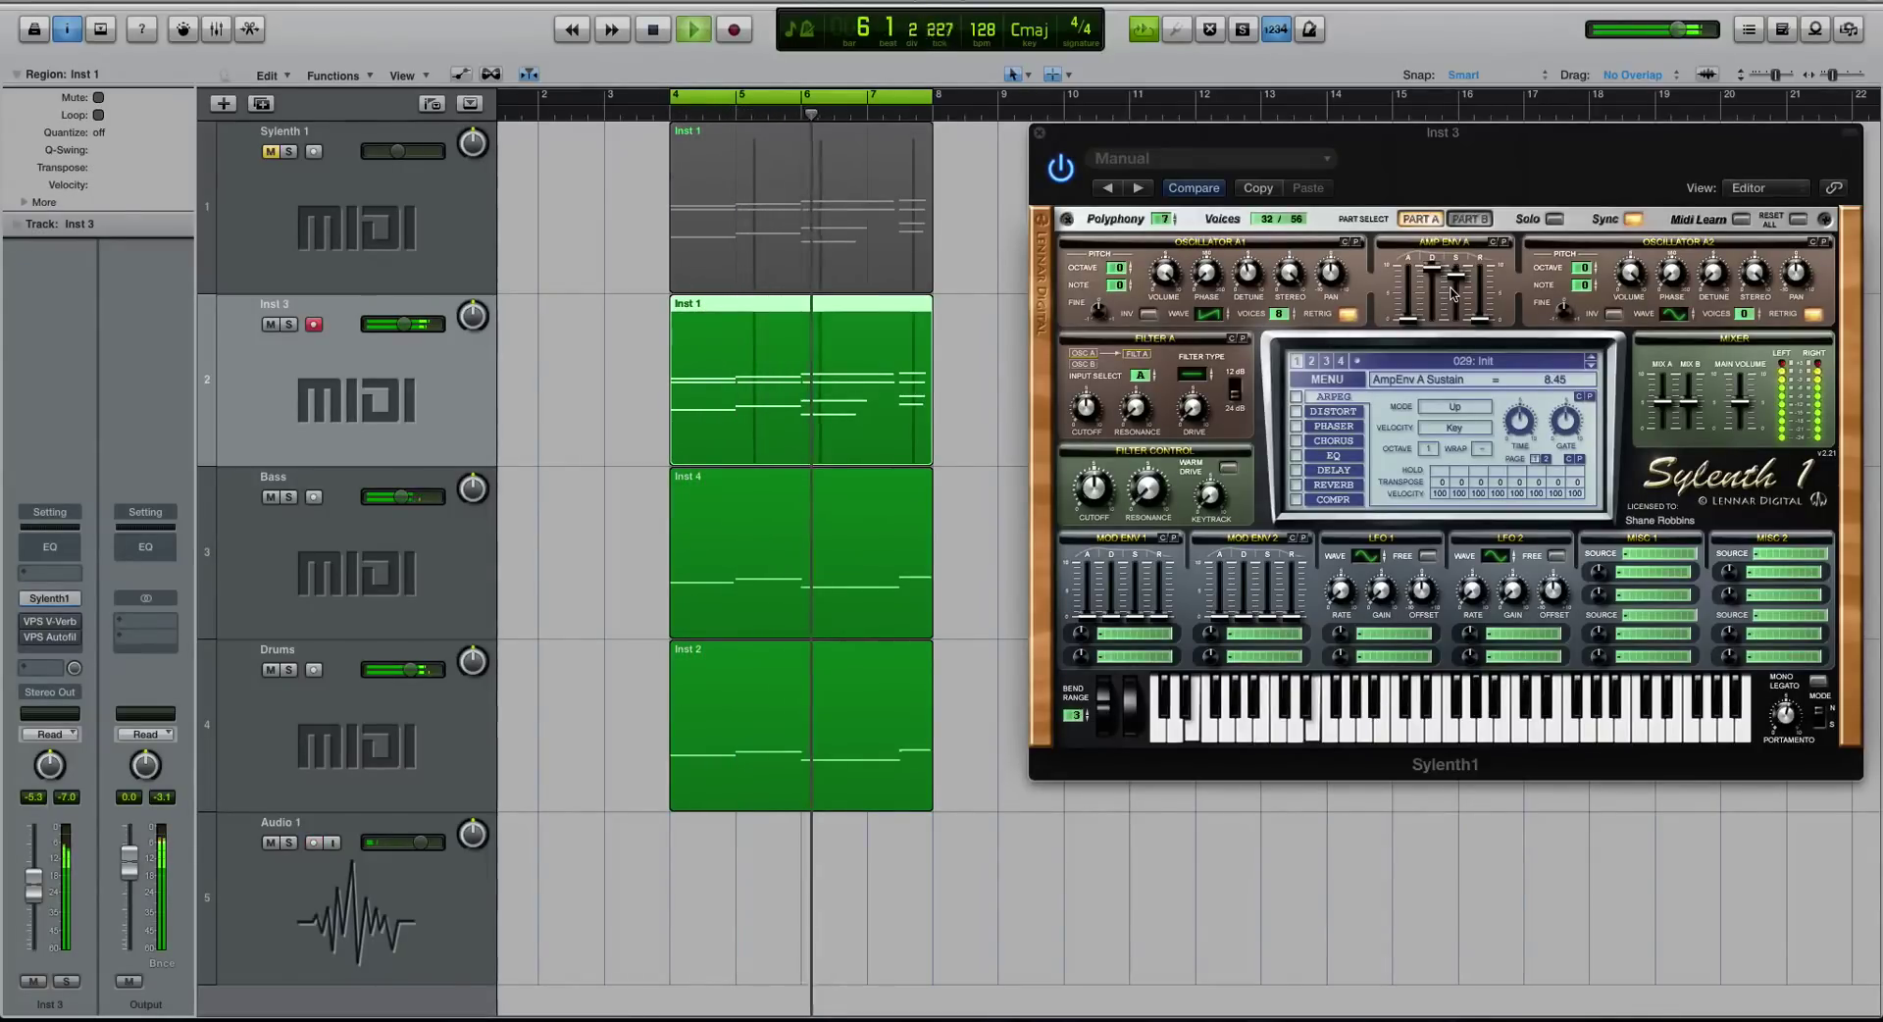
{"action": "key", "text": "space"}
- Set the release of amp envelope A to 1.59 and audition it
{"action": "left_click_drag", "start_coordinate": [1478, 321], "coordinate": [1476, 308]}
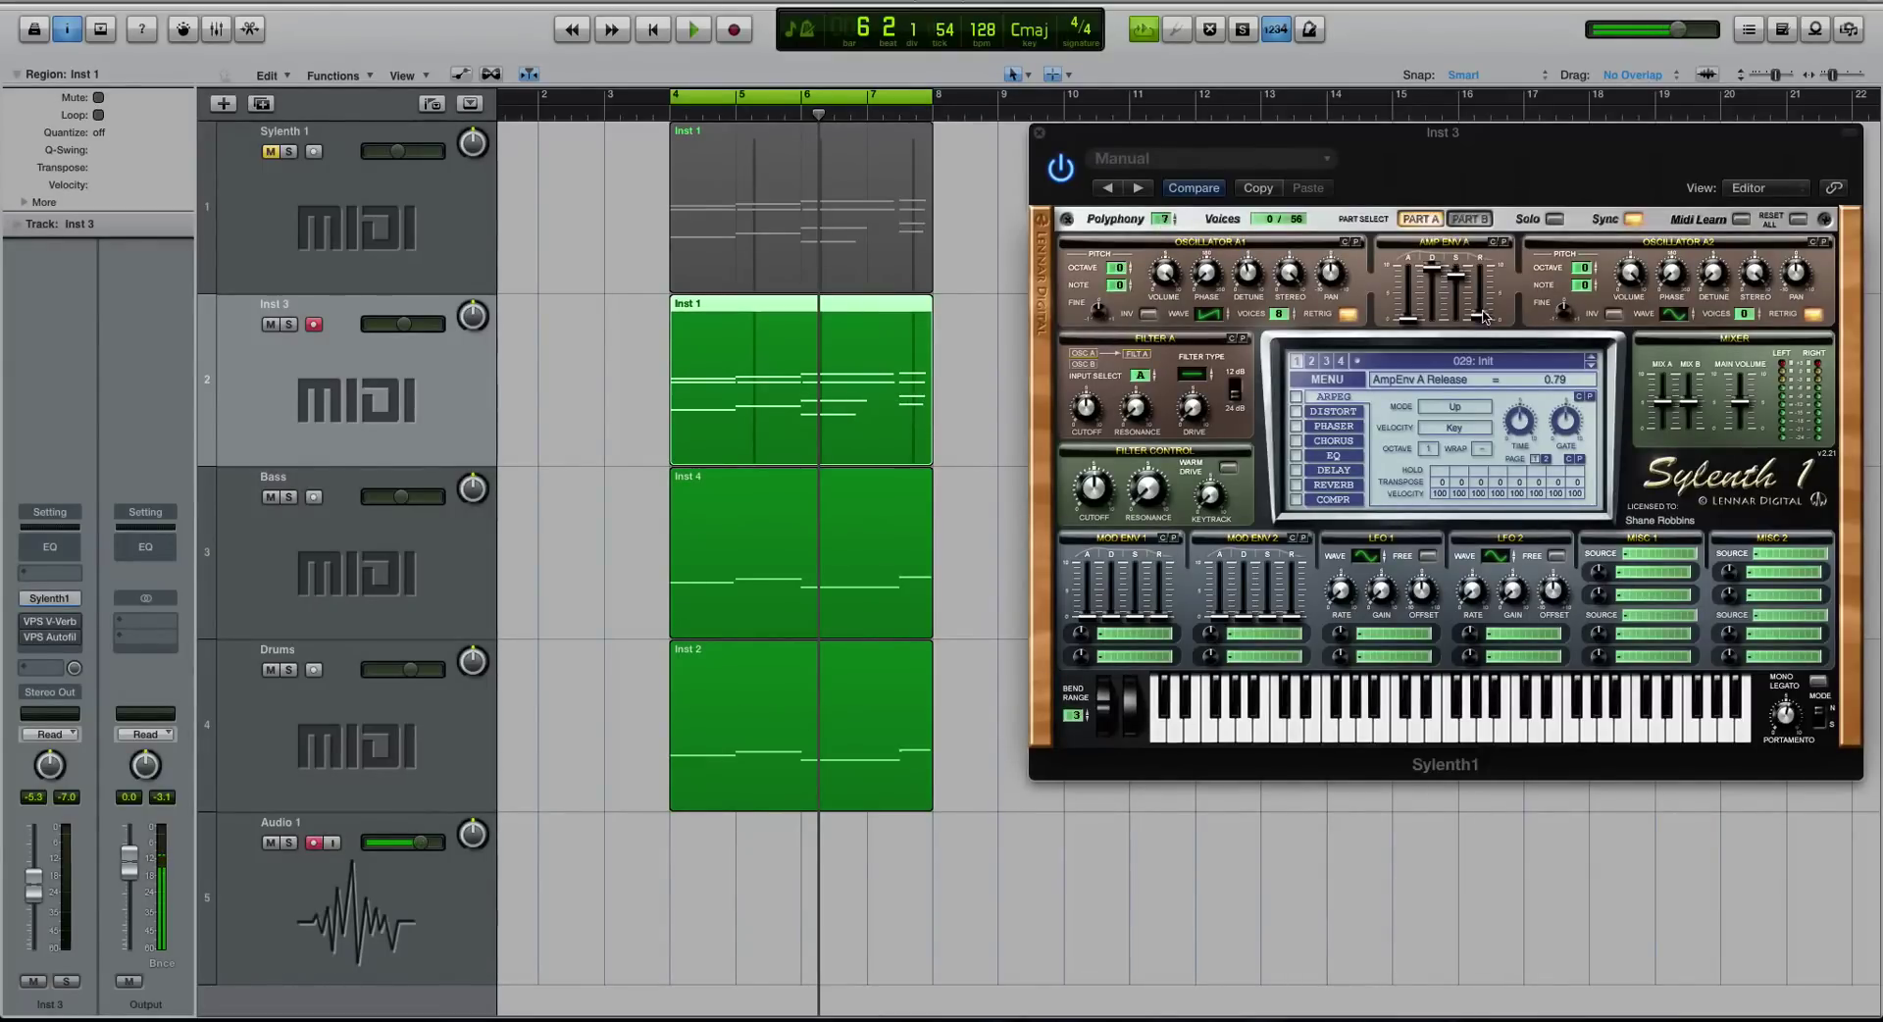
{"action": "scroll", "coordinate": [1483, 316], "scroll_direction": "up", "scroll_amount": 3}
{"action": "left_click_drag", "start_coordinate": [1485, 311], "coordinate": [1486, 301]}
{"action": "key", "text": "space"}
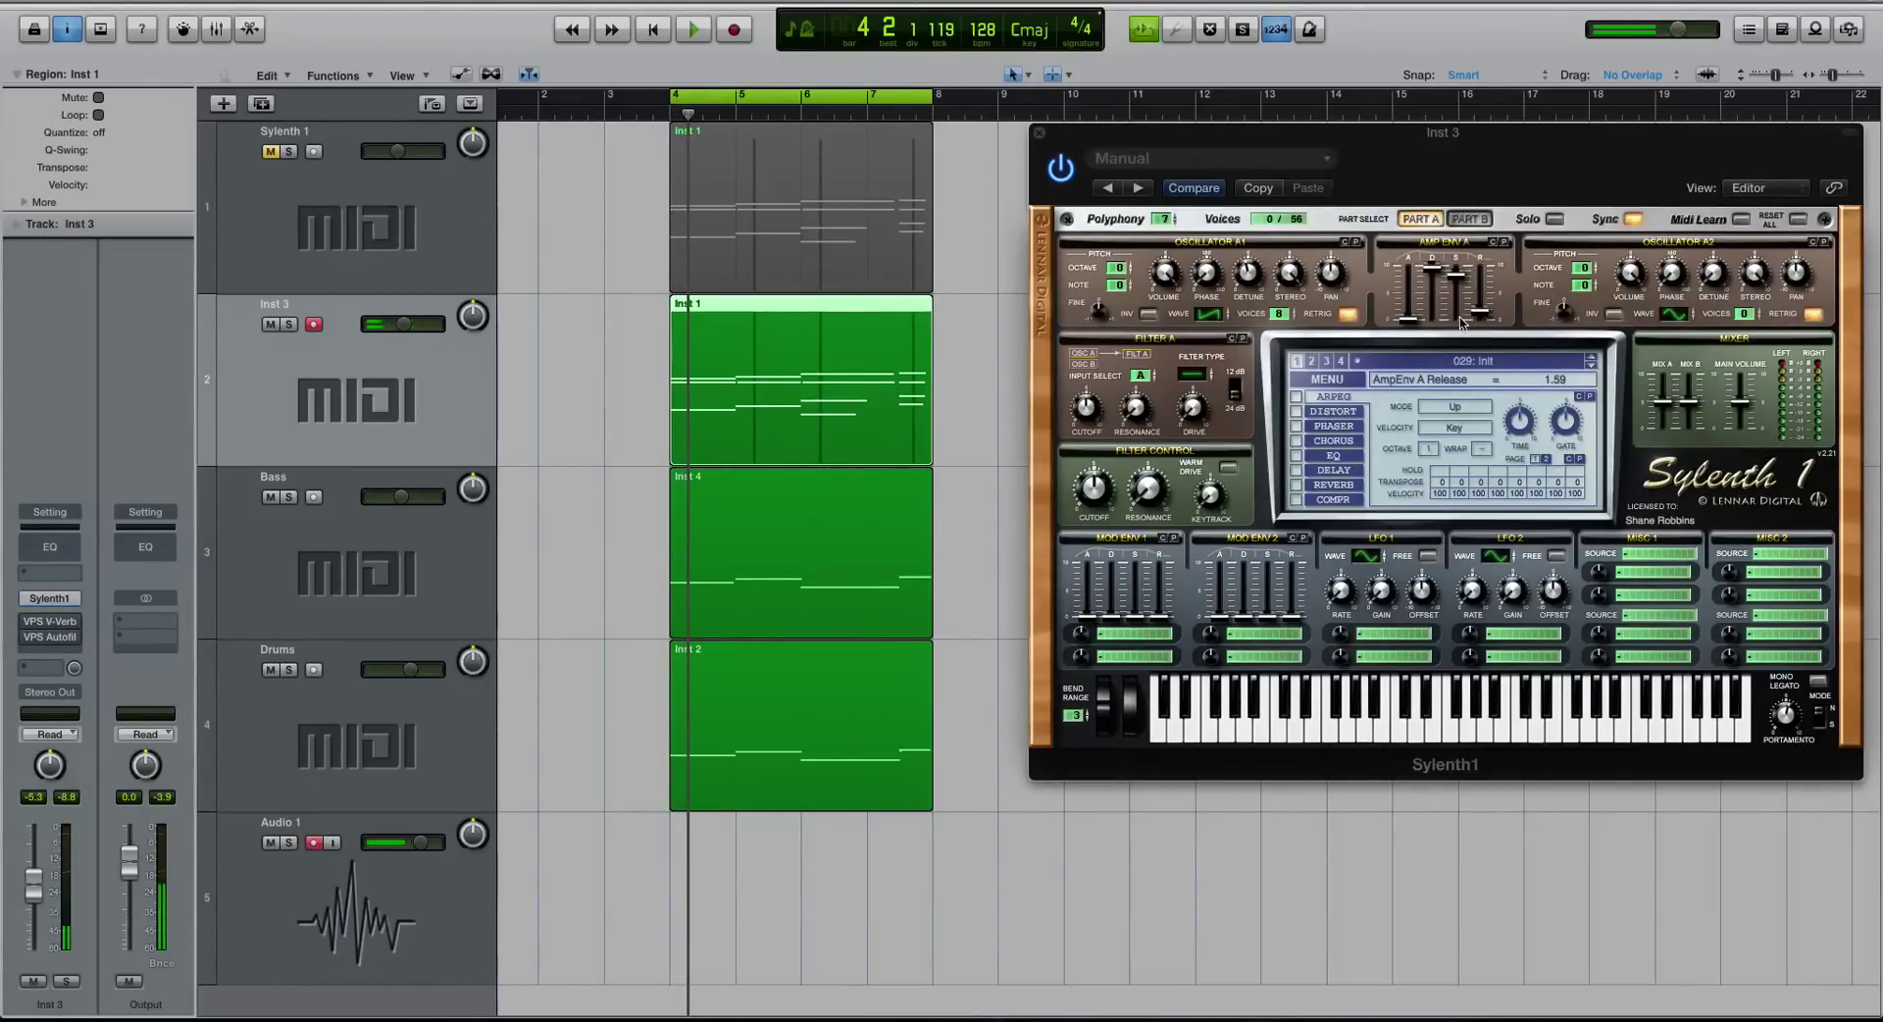
- Set oscillator A2 to a saw wave with 8 voices, phase 72 degrees and detune 1.00, and audition it
{"action": "left_click", "coordinate": [1677, 316]}
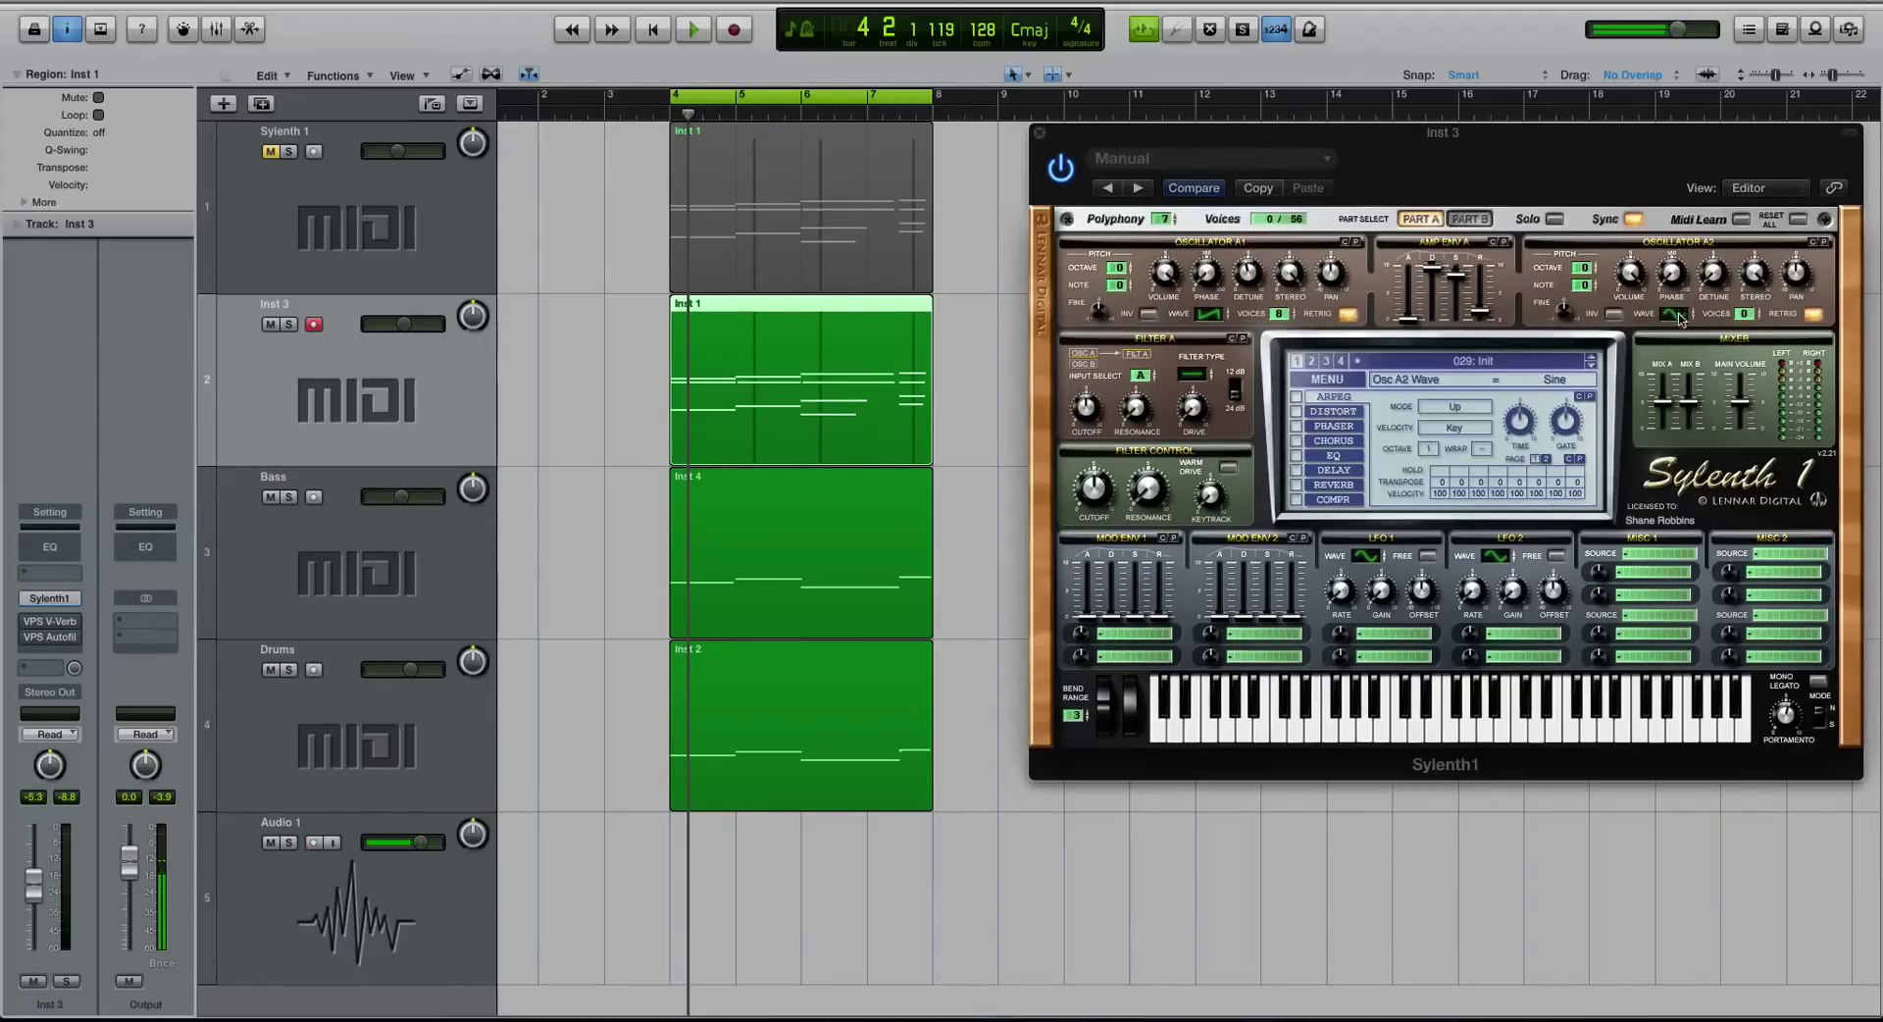
{"action": "left_click_drag", "start_coordinate": [1680, 319], "coordinate": [1680, 299]}
{"action": "left_click", "coordinate": [1744, 319]}
{"action": "left_click_drag", "start_coordinate": [1672, 275], "coordinate": [1663, 232]}
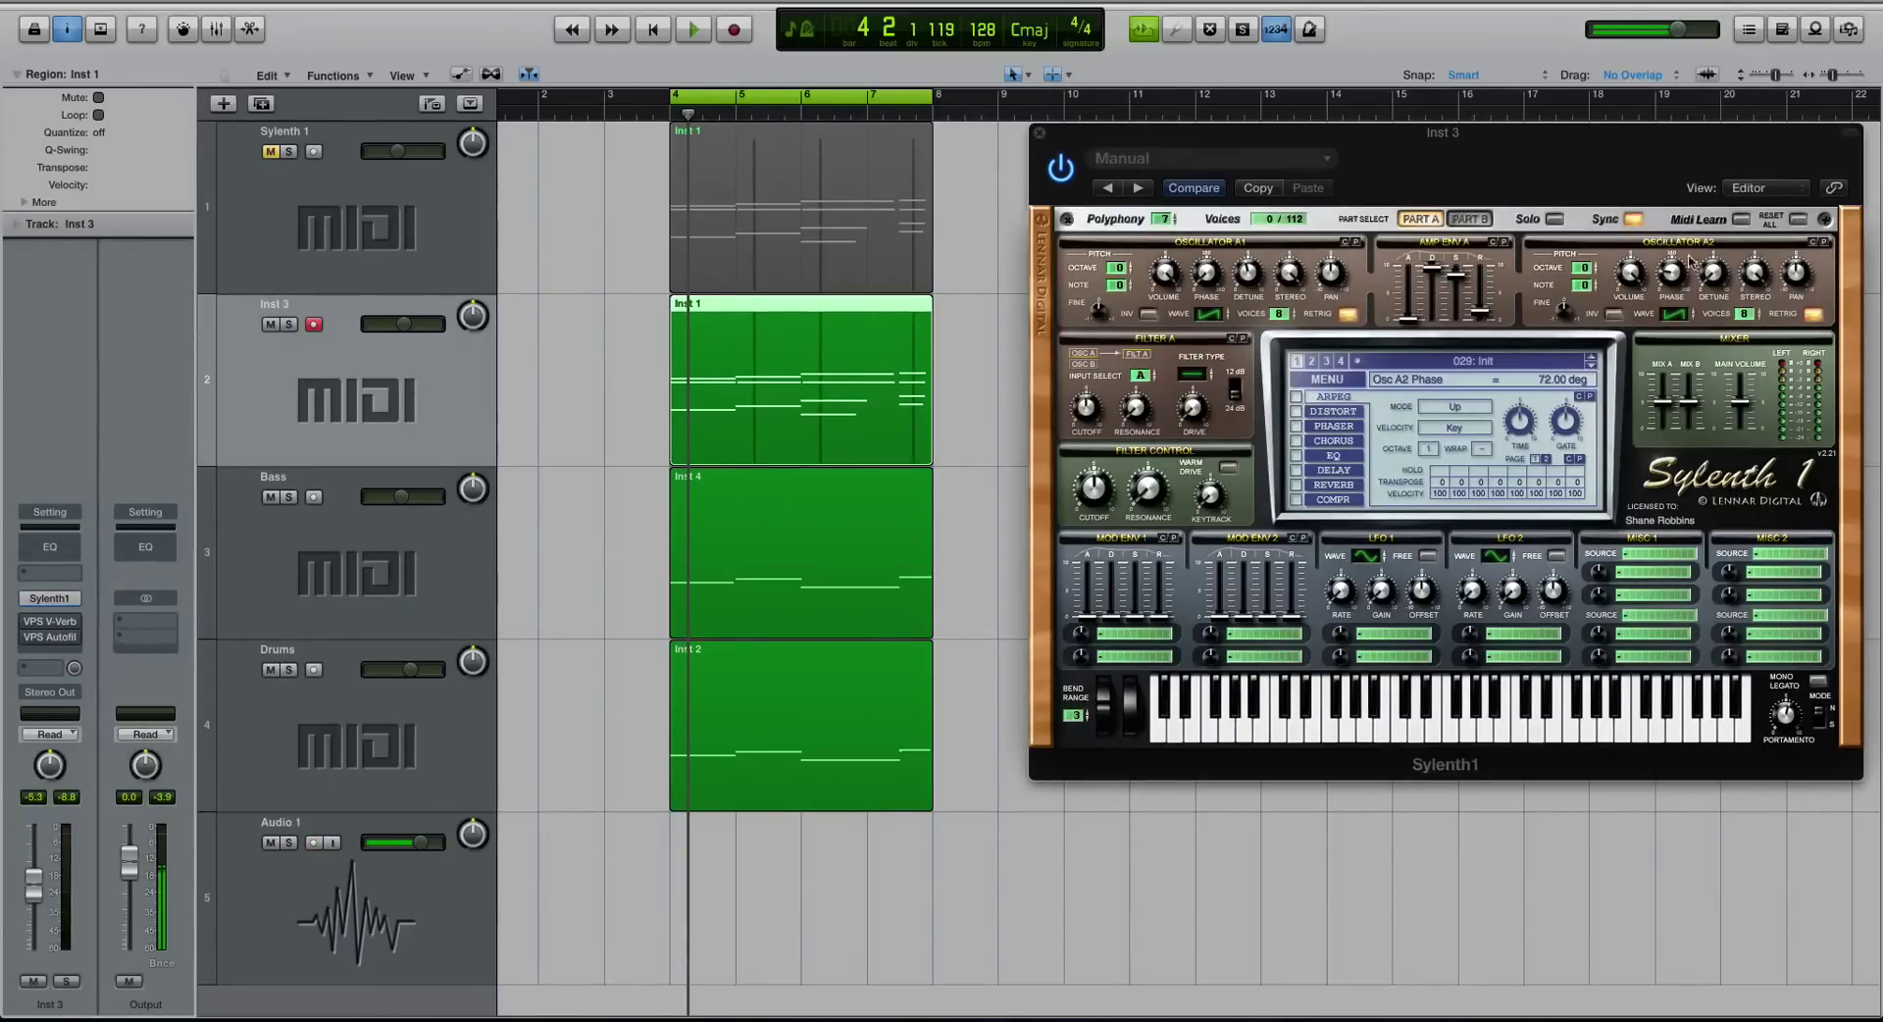
{"action": "left_click_drag", "start_coordinate": [1707, 267], "coordinate": [1707, 256]}
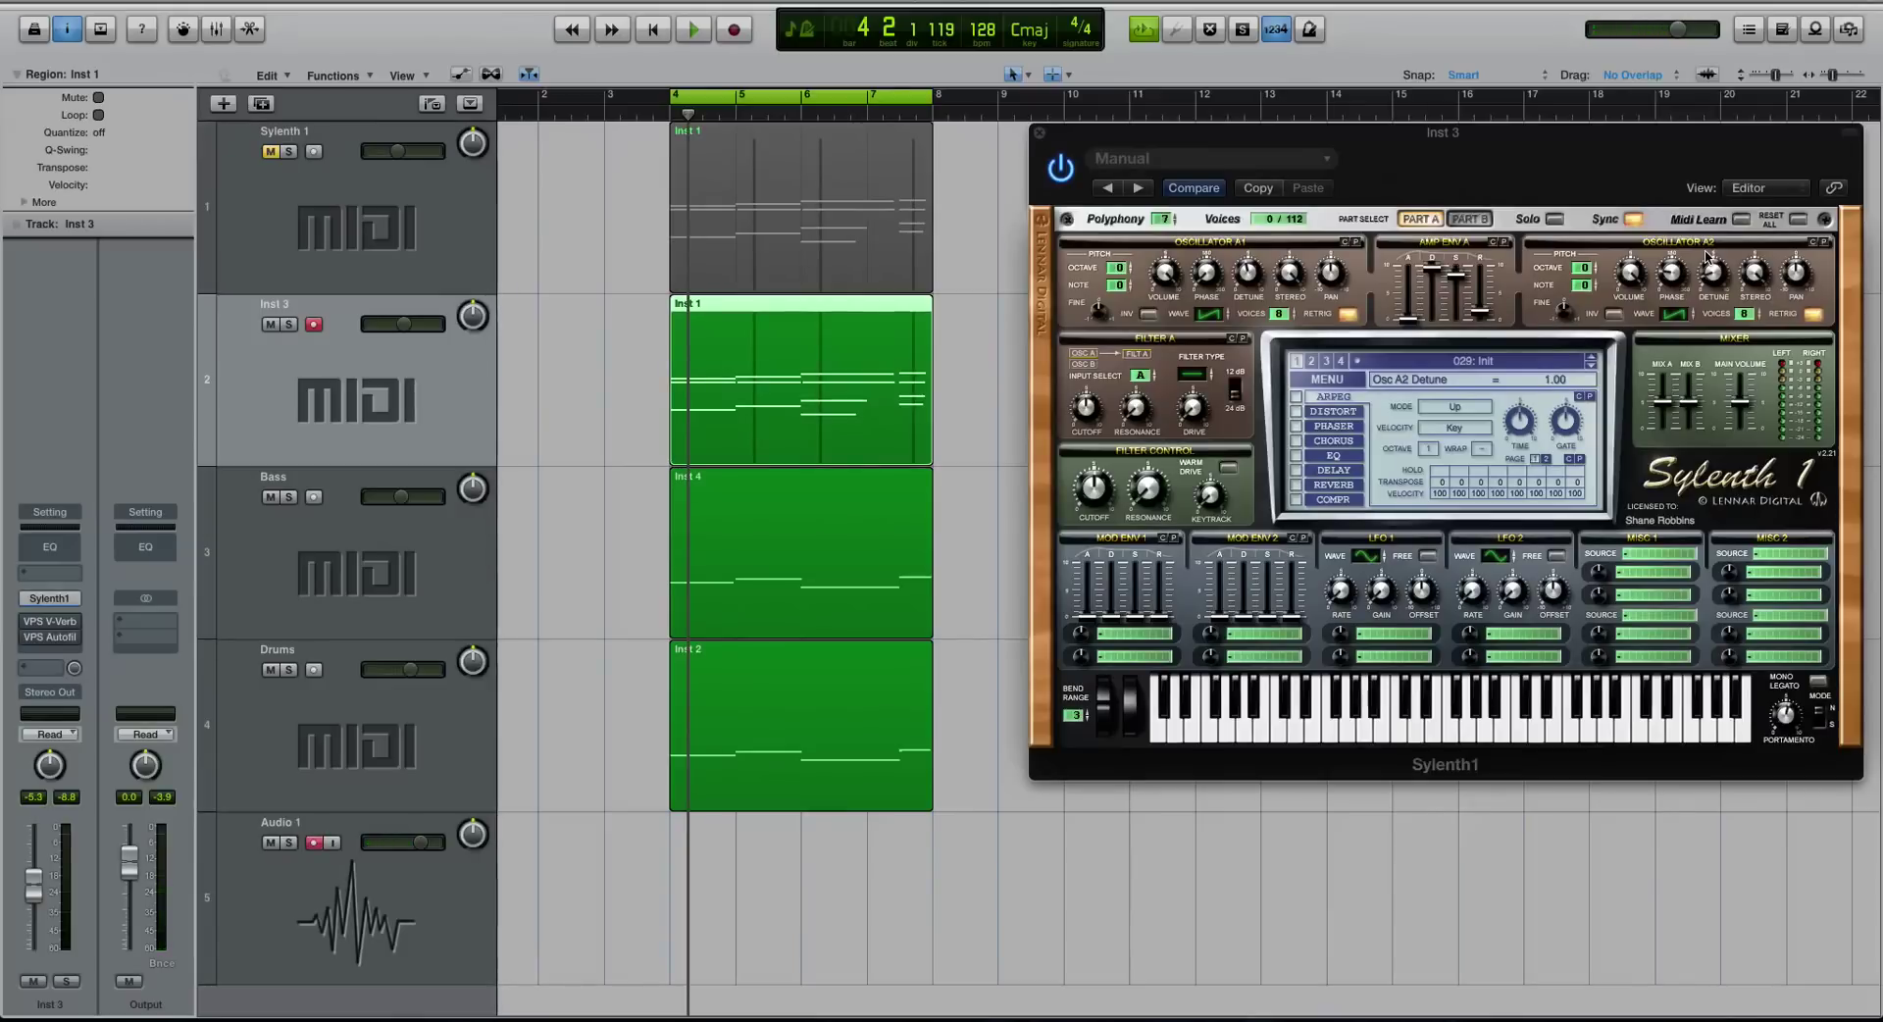
{"action": "key", "text": "space"}
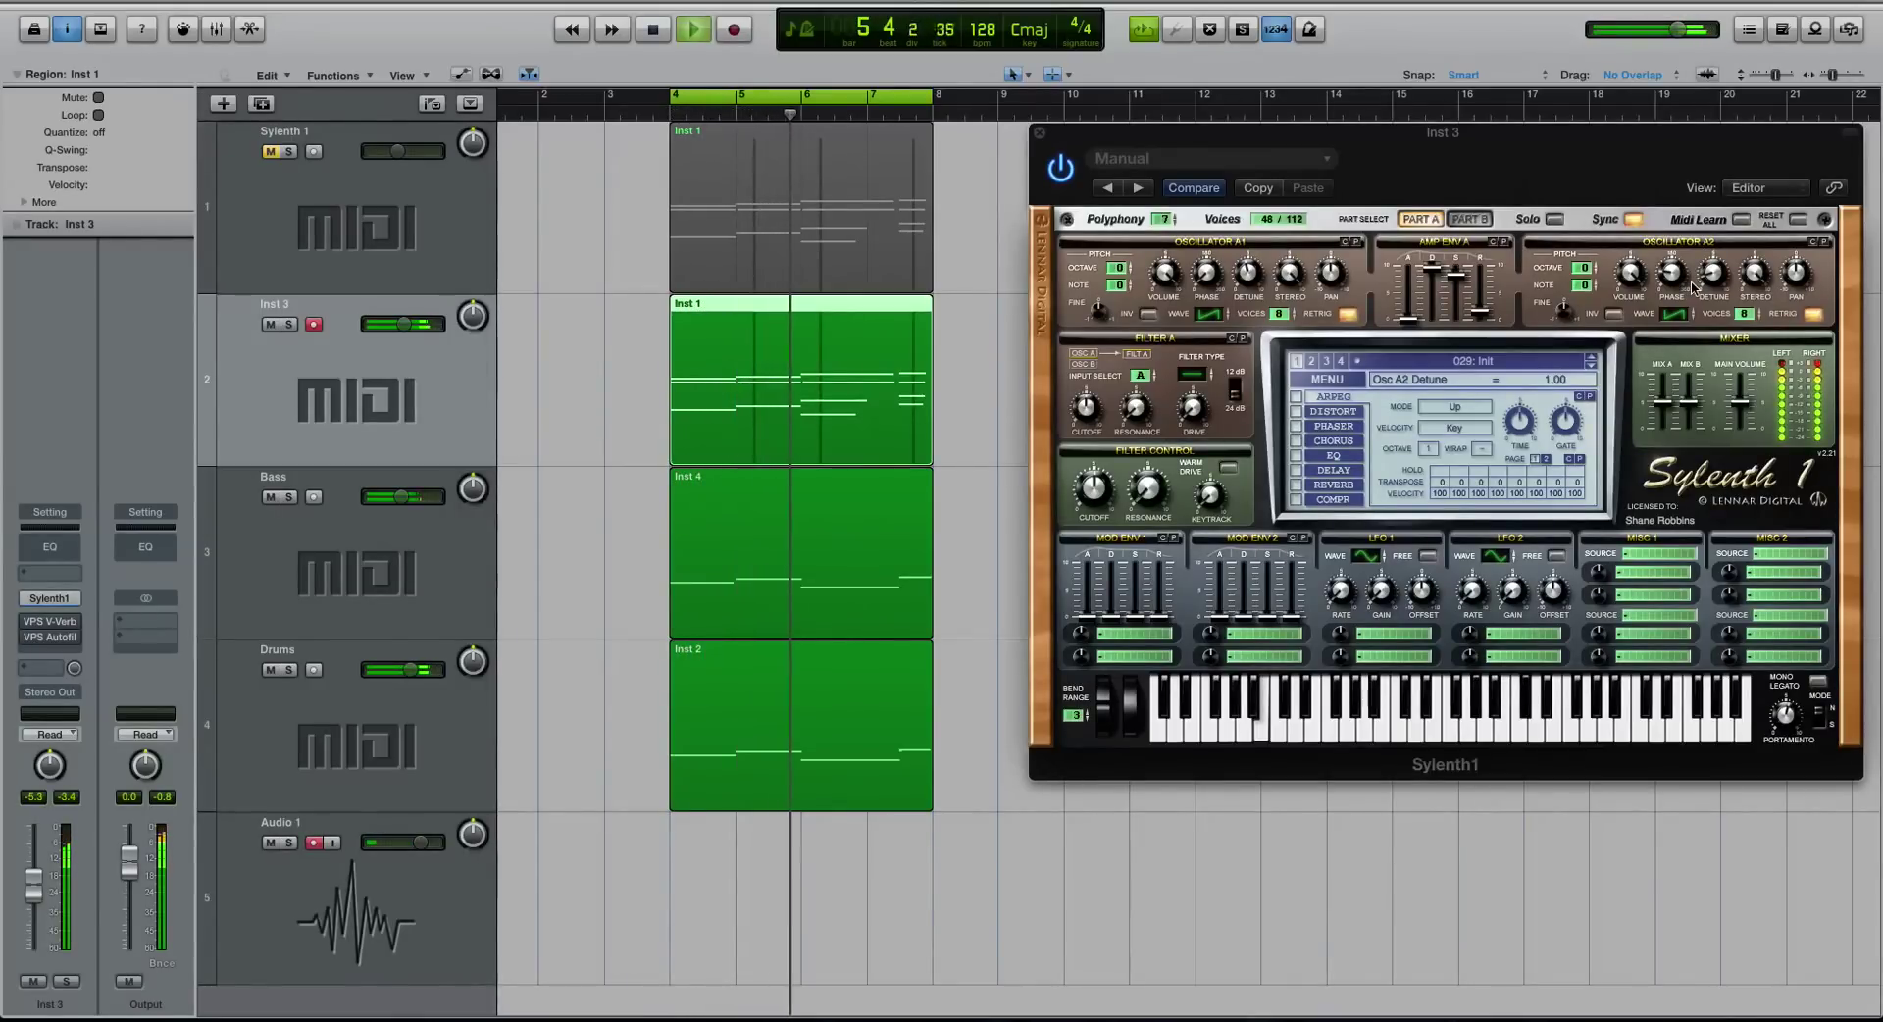
{"action": "key", "text": "space"}
- In Part B, set oscillator B1 to a saw wave with 8 voices, detune 3.43 and stereo 4.33, and audition it
{"action": "left_click", "coordinate": [1469, 218]}
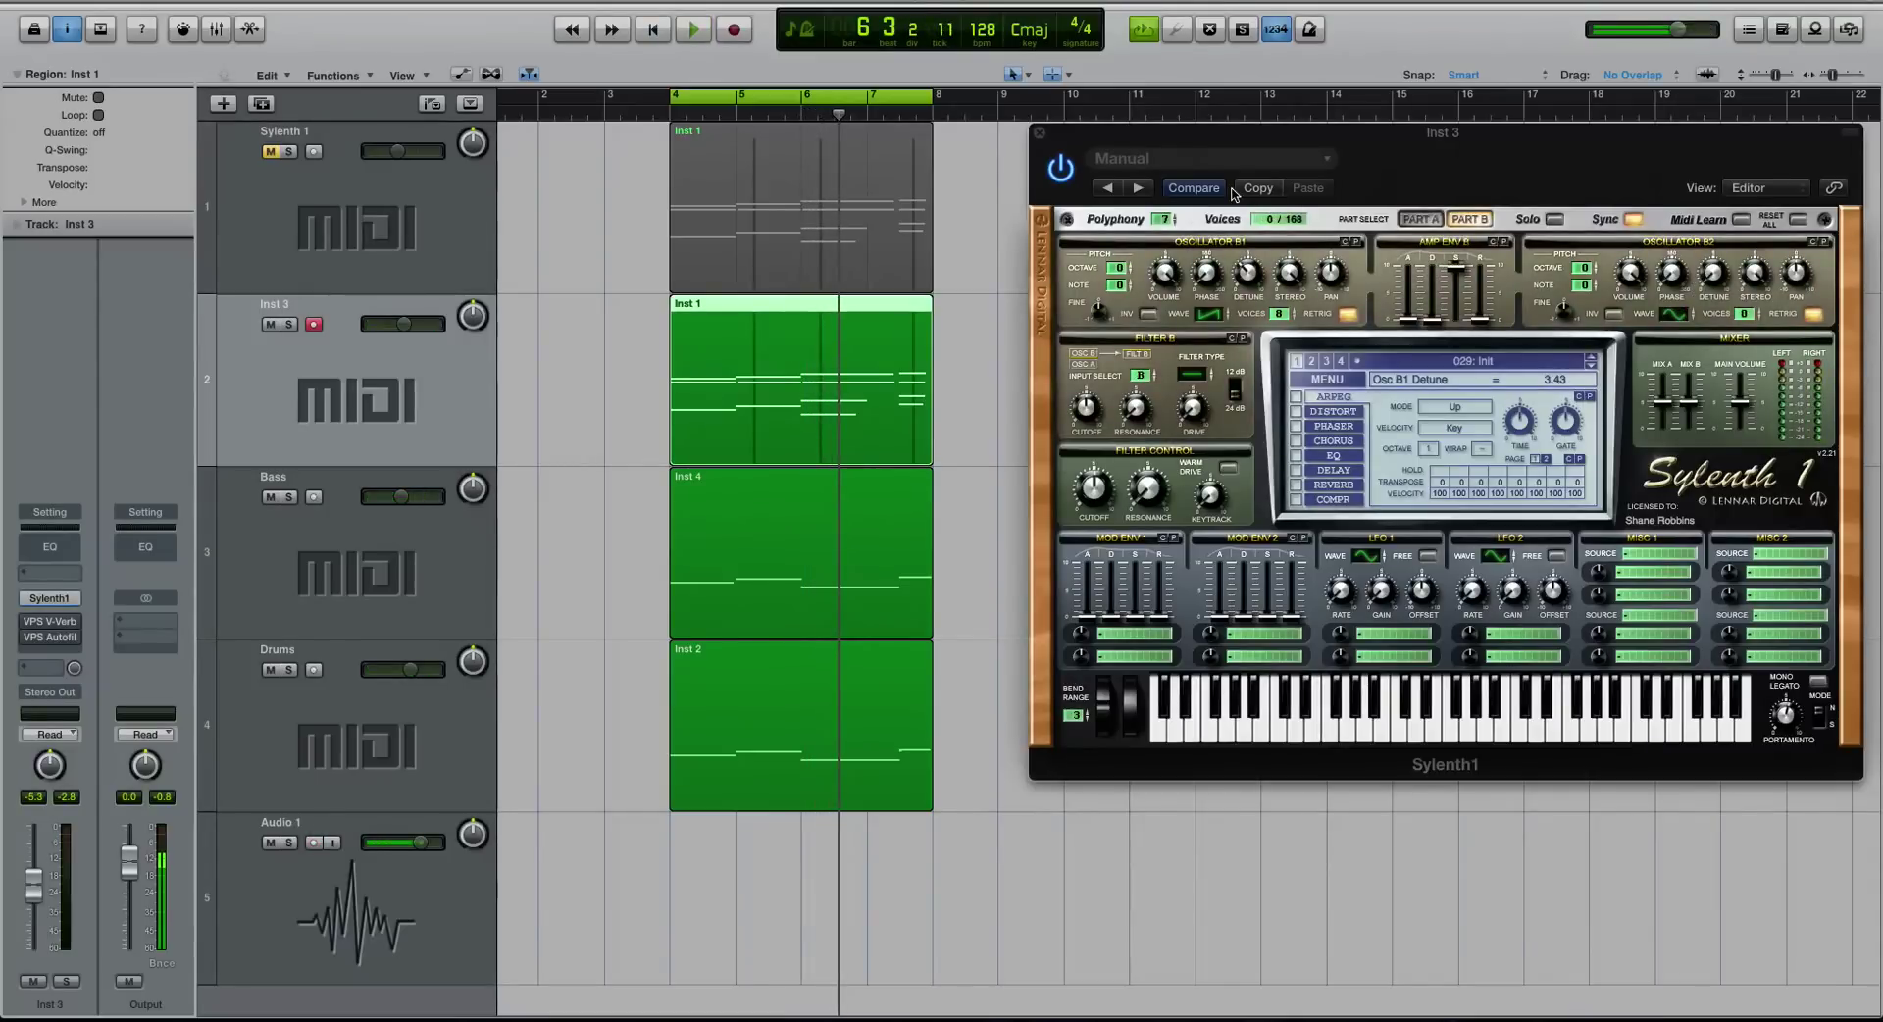
{"action": "left_click", "coordinate": [1208, 315]}
{"action": "scroll", "coordinate": [1289, 280], "scroll_direction": "down", "scroll_amount": 1}
{"action": "scroll", "coordinate": [1288, 280], "scroll_direction": "down", "scroll_amount": 1}
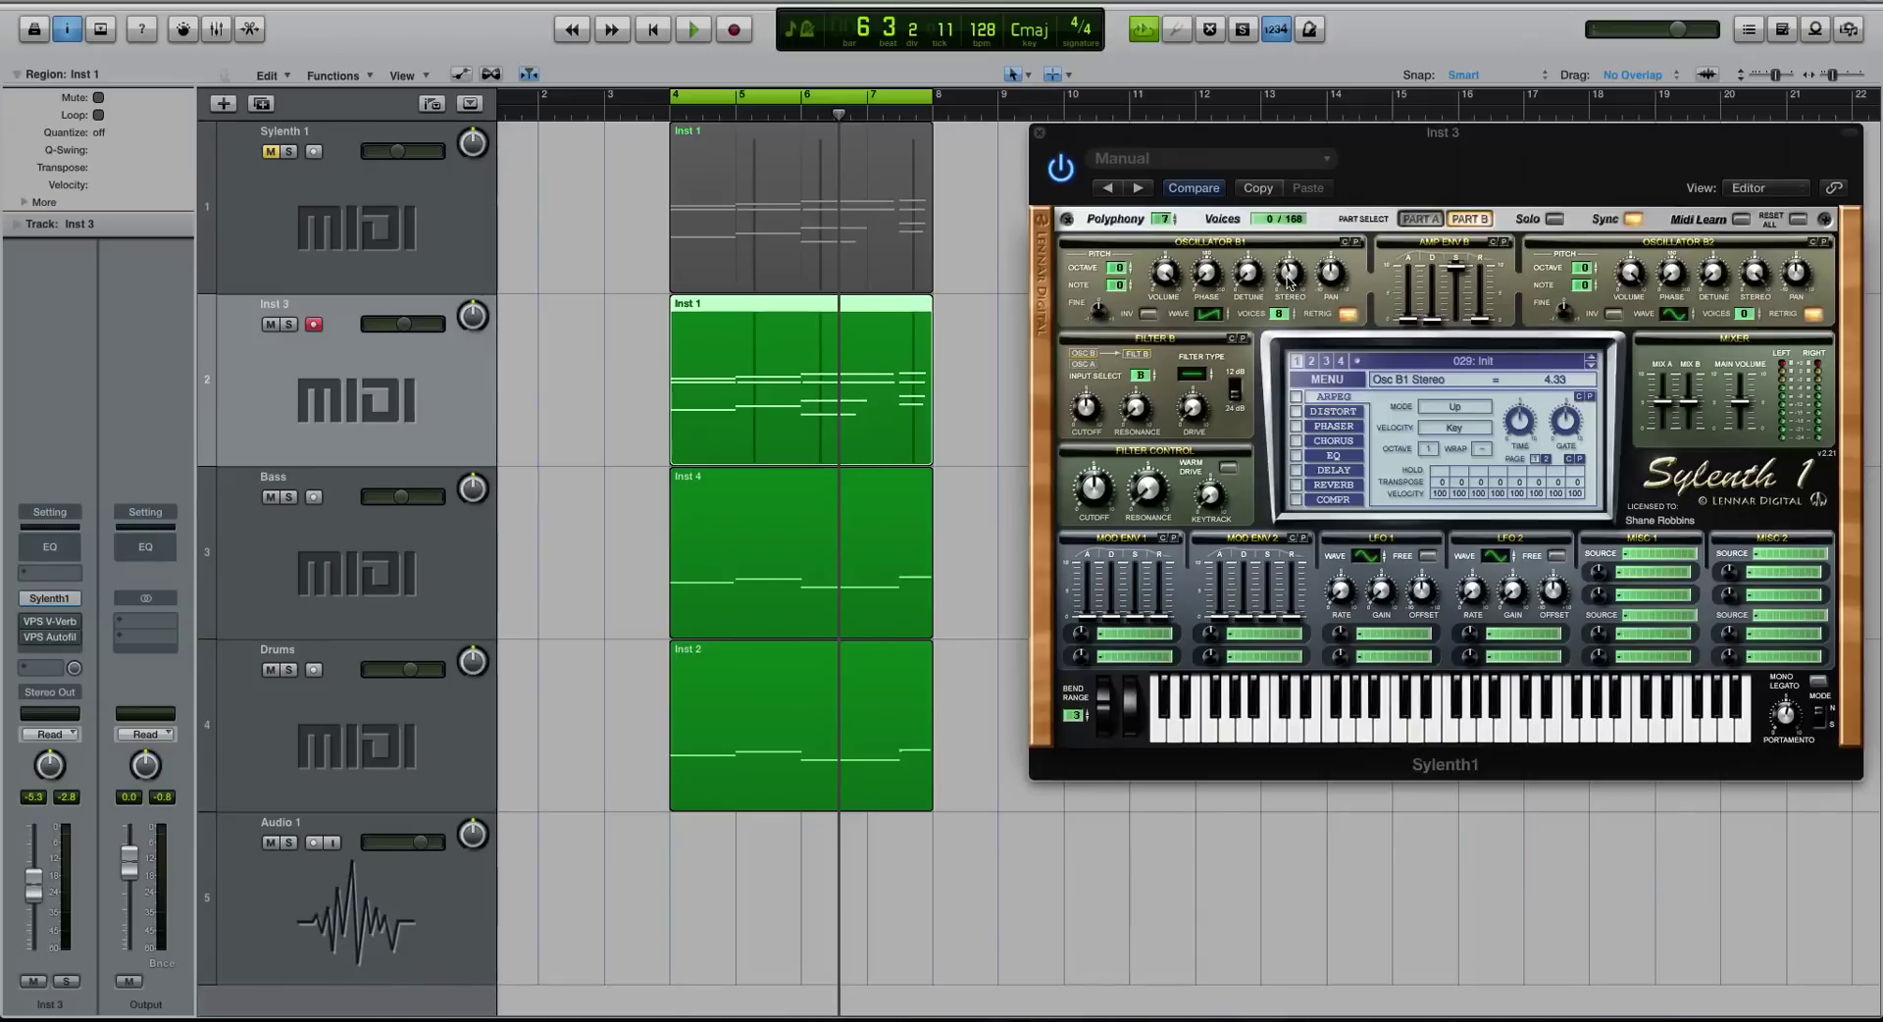
{"action": "key", "text": "space"}
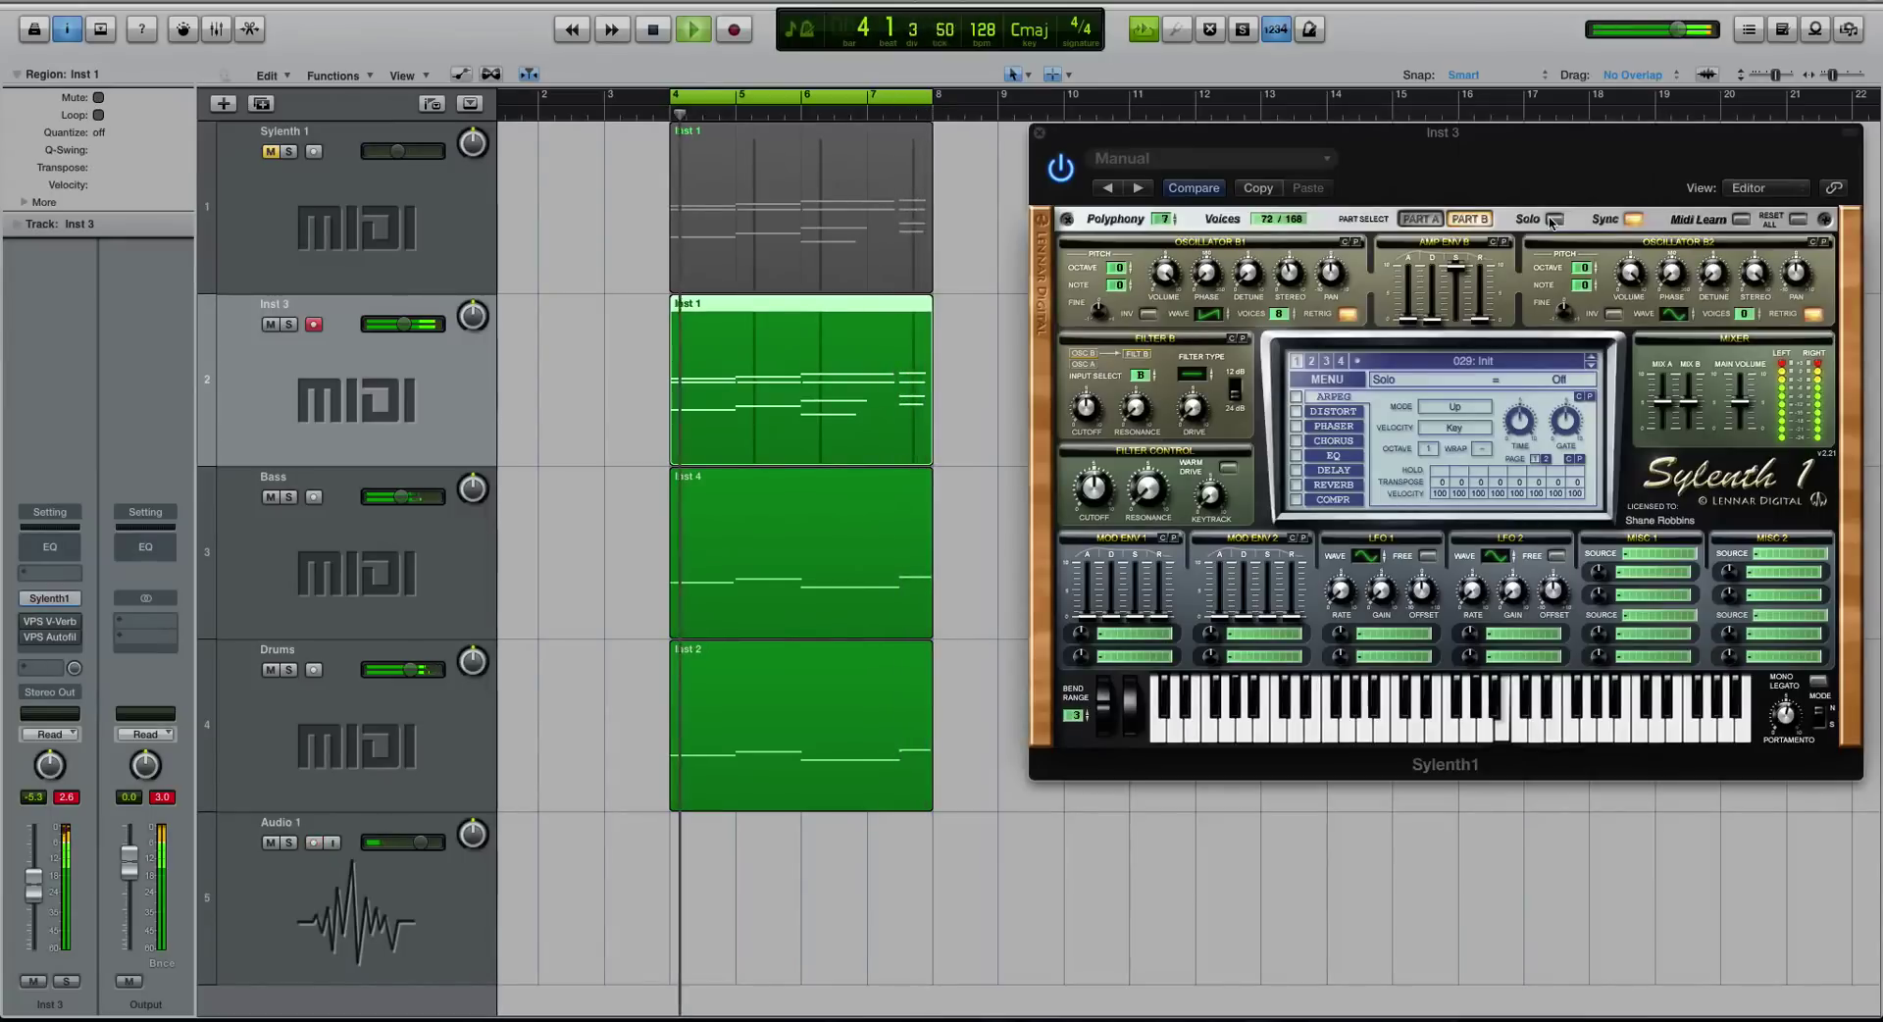
{"action": "key", "text": "space"}
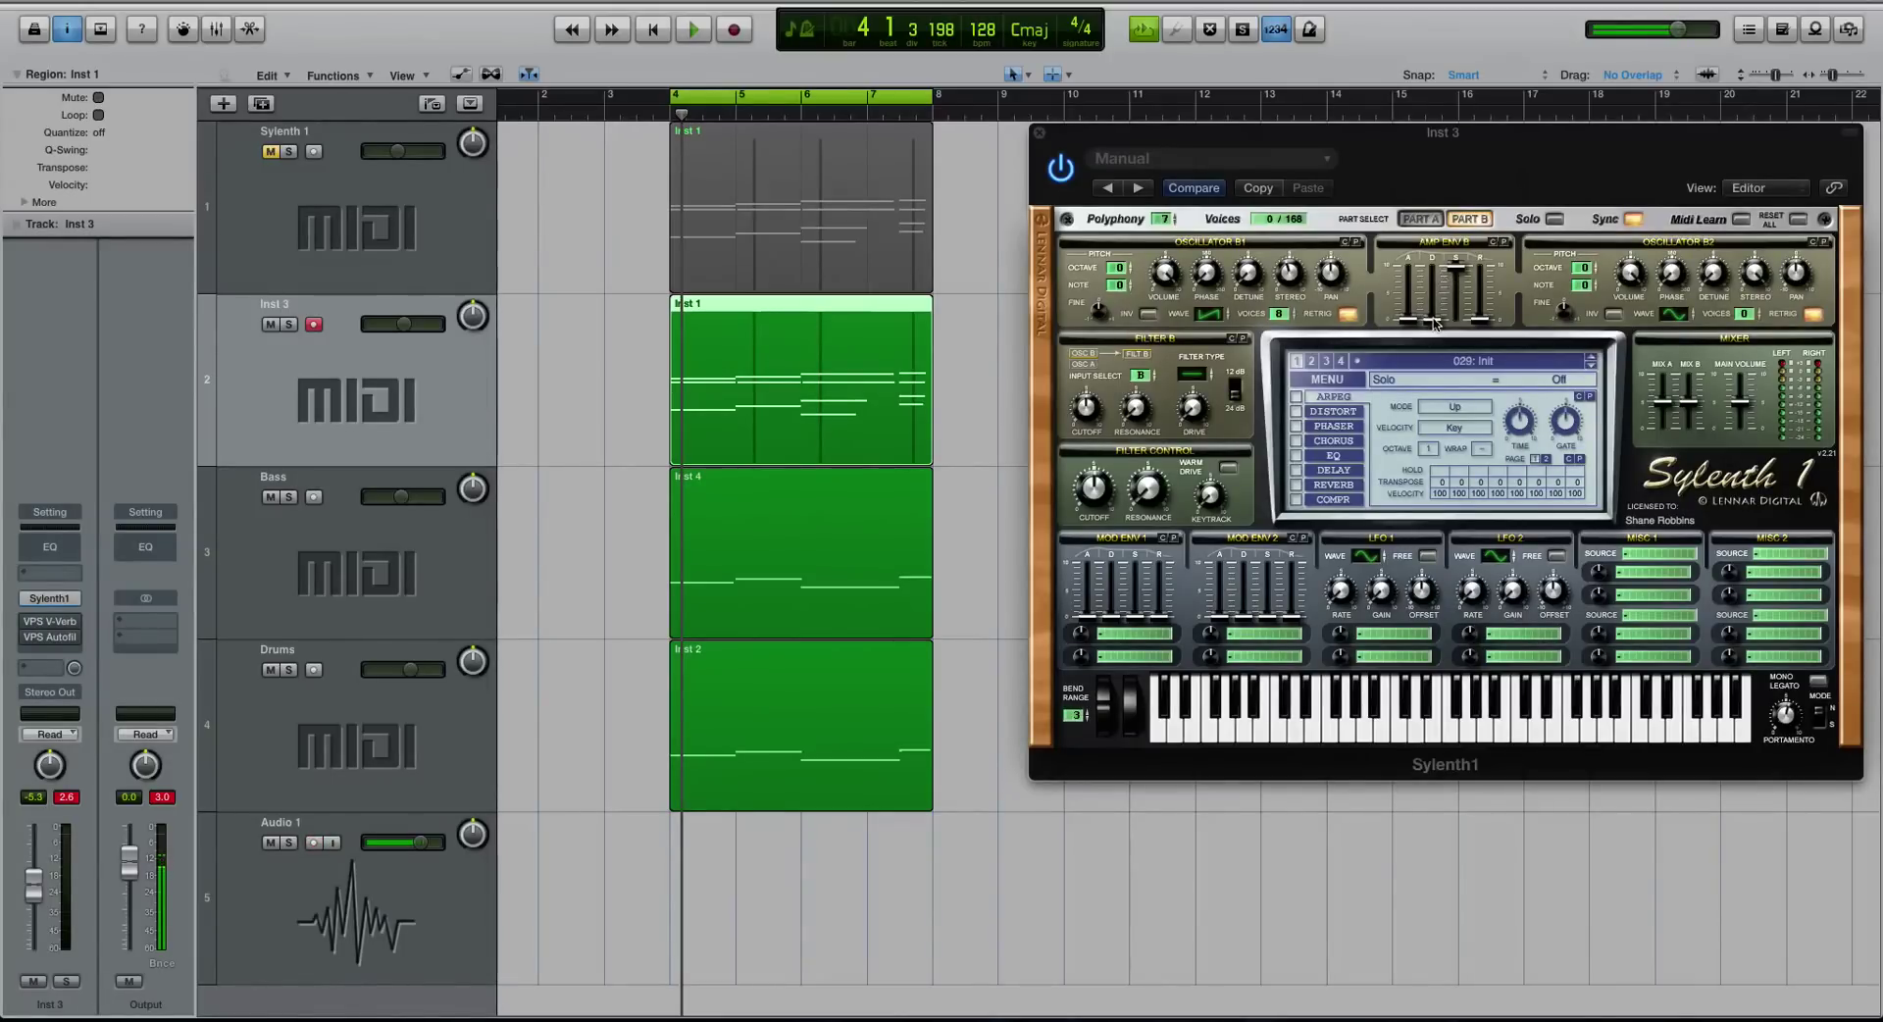
- Set amp envelope B's decay to 7.59 and sustain to 5.06, soloing Part B to audition the sound
{"action": "left_click_drag", "start_coordinate": [1436, 322], "coordinate": [1431, 203]}
{"action": "key", "text": "space"}
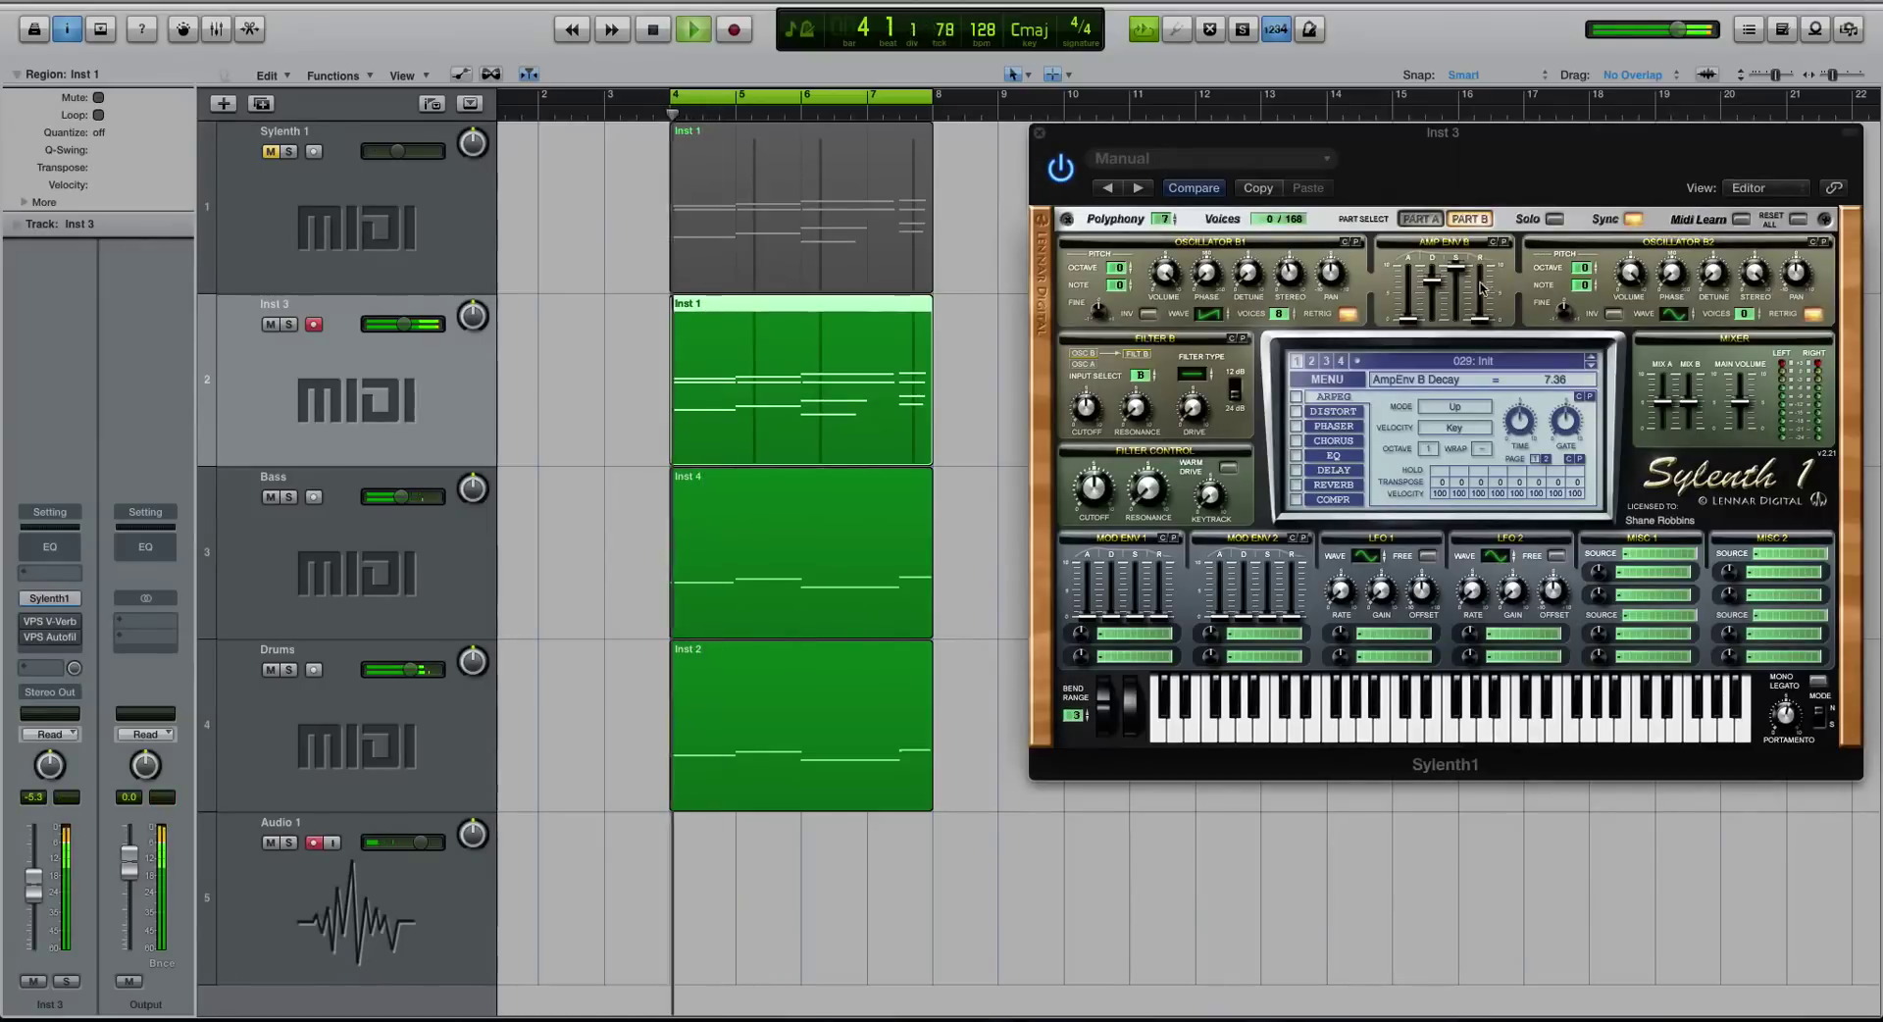
{"action": "left_click", "coordinate": [1553, 219]}
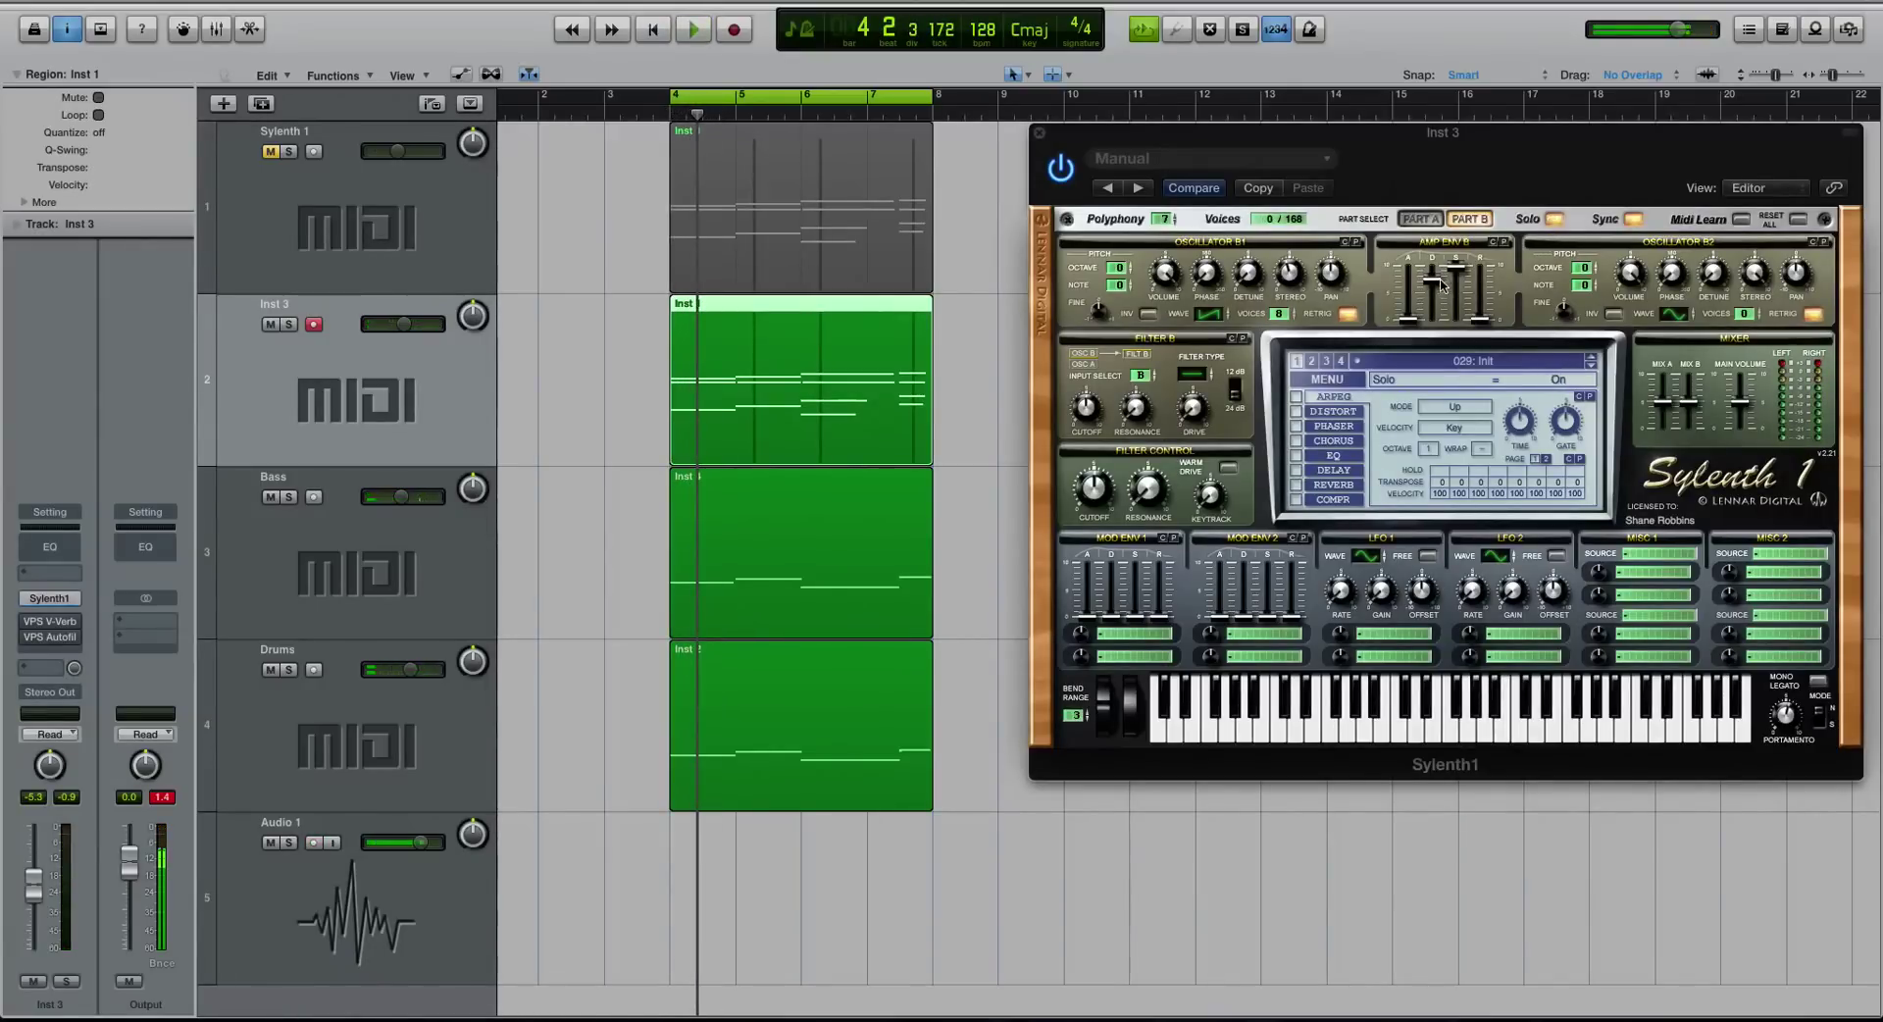
{"action": "left_click_drag", "start_coordinate": [1438, 287], "coordinate": [1438, 282]}
{"action": "key", "text": "space"}
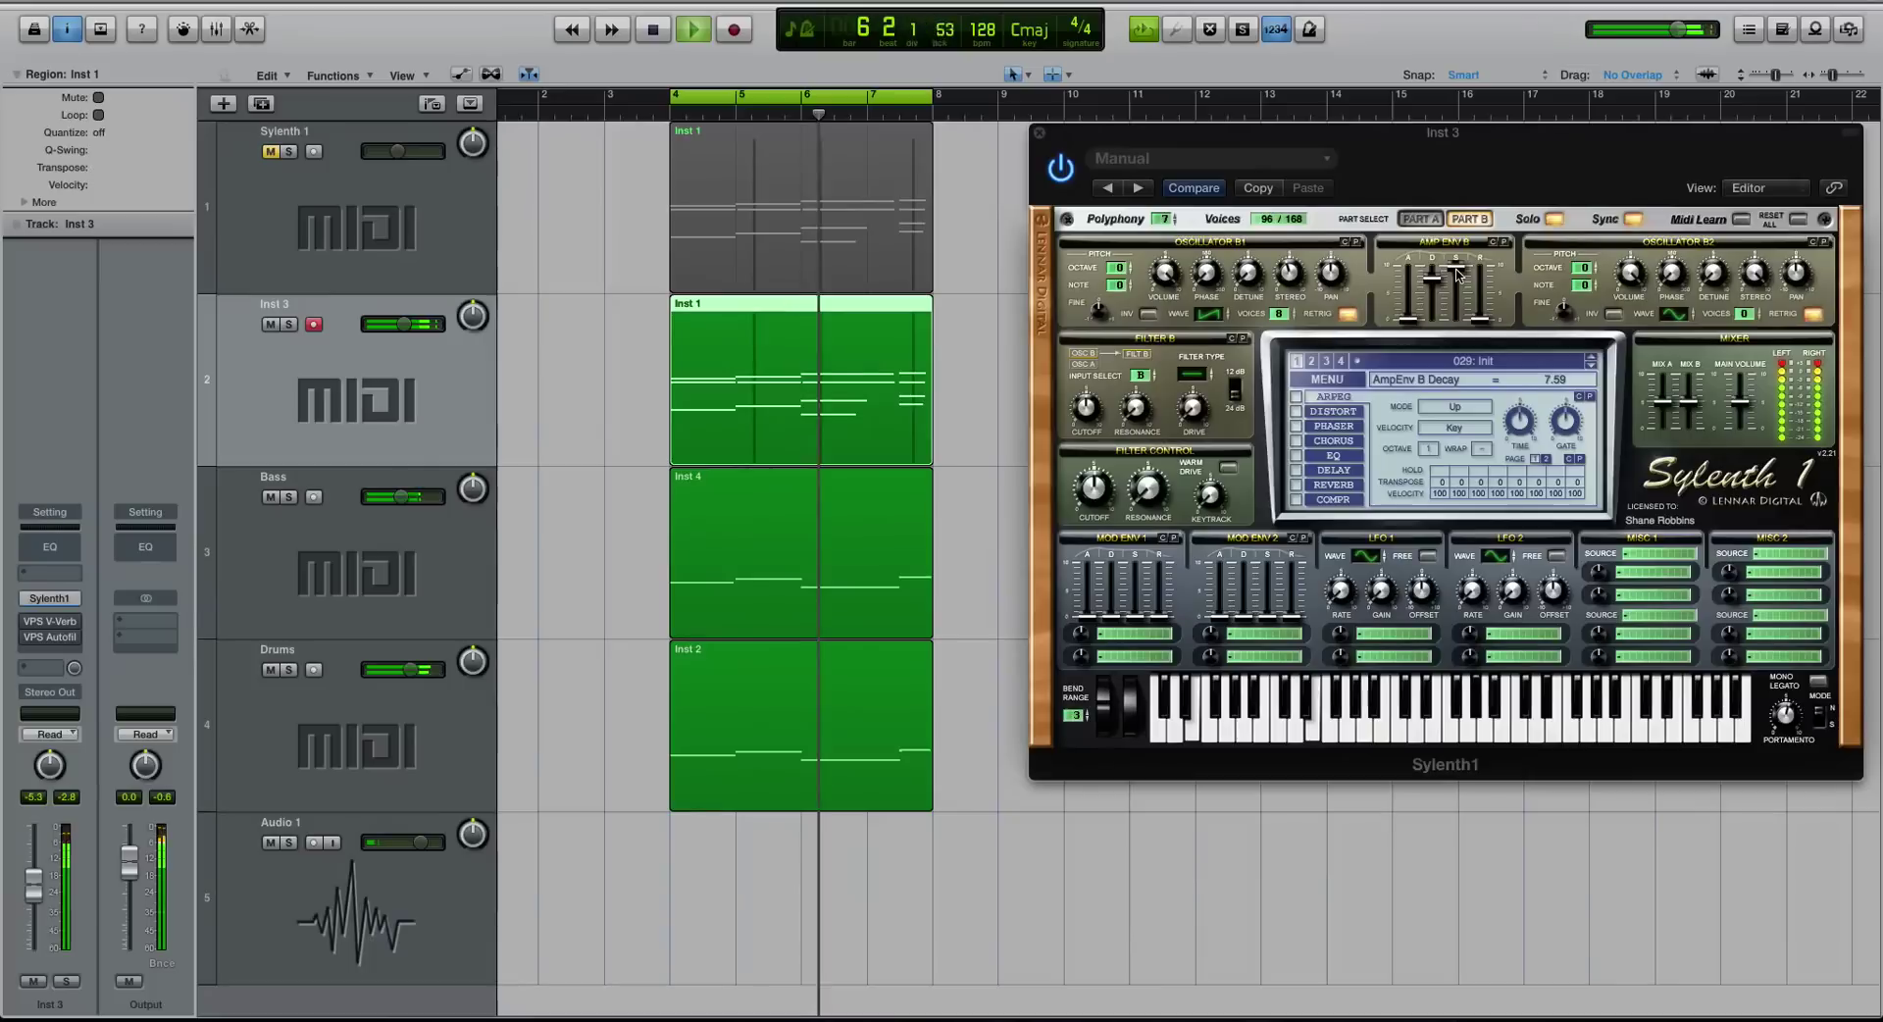
{"action": "key", "text": "space"}
{"action": "left_click_drag", "start_coordinate": [1457, 278], "coordinate": [1450, 349]}
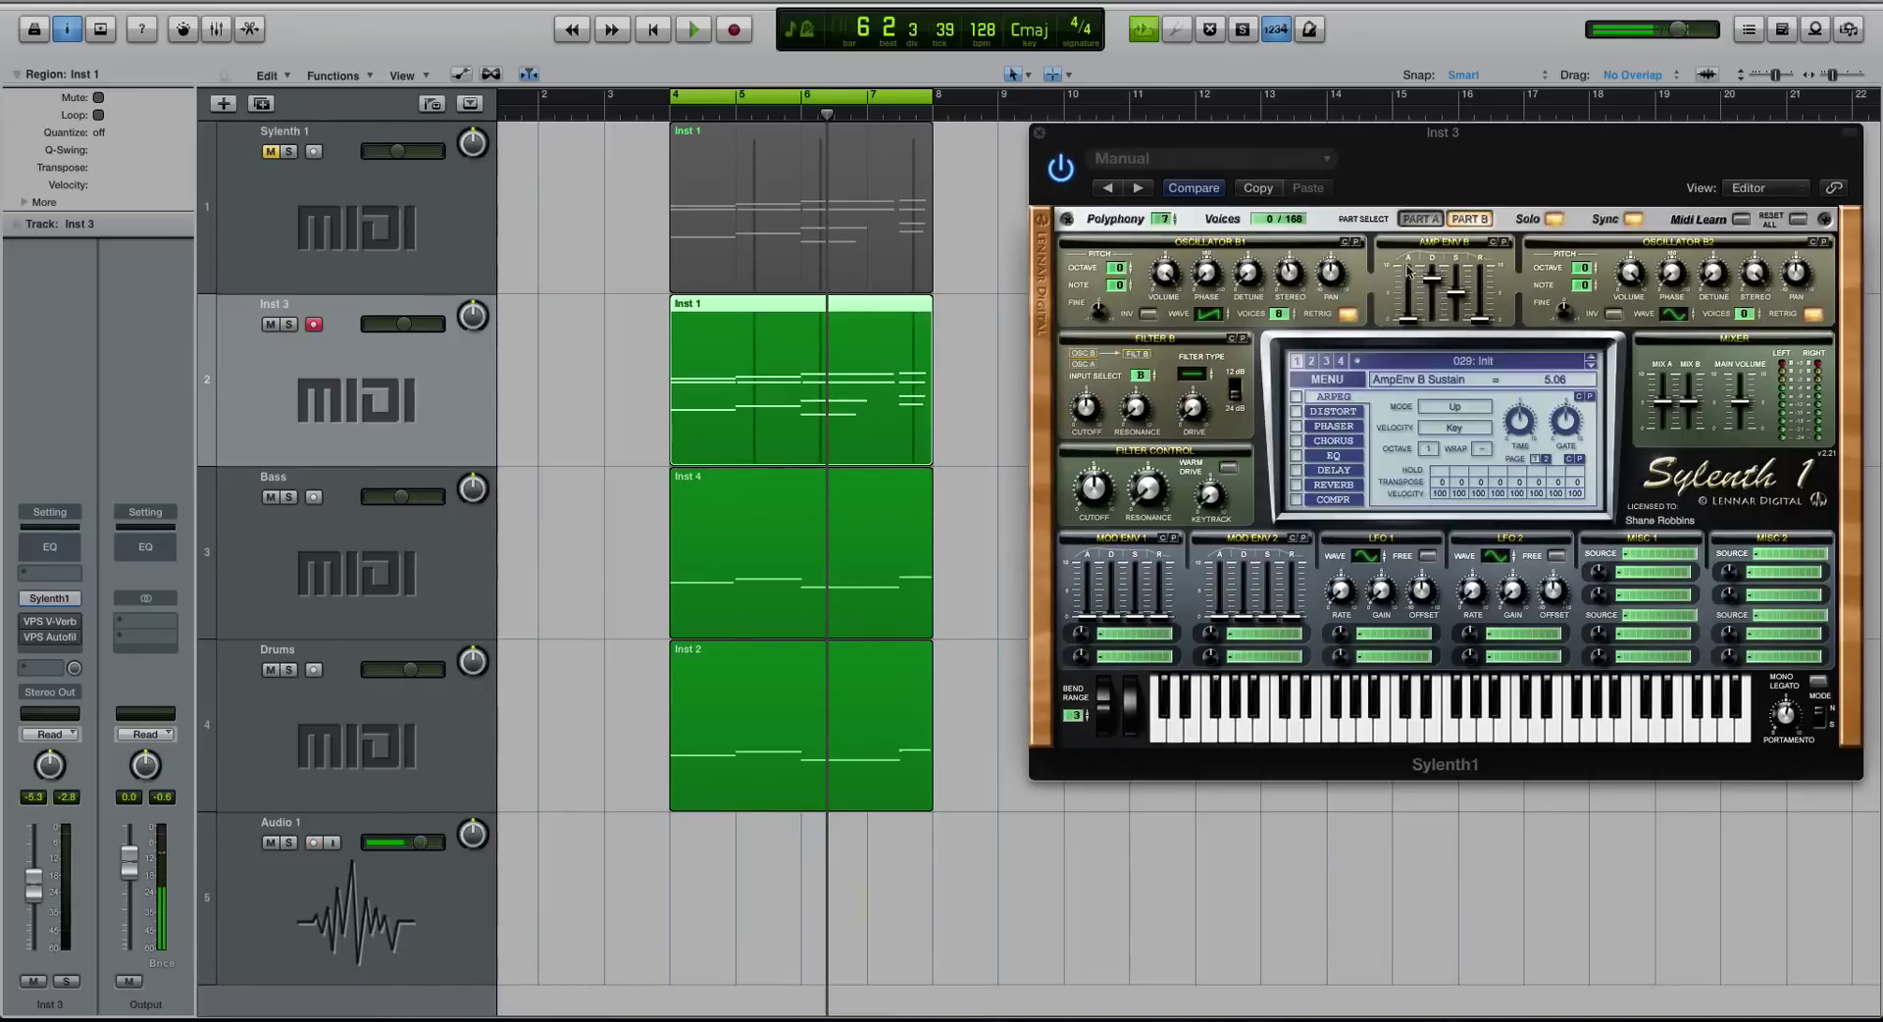
- Compare with Part A, switch oscillator B2 to a noise wave, set amp envelope B's release to 3.09, and audition it
{"action": "left_click", "coordinate": [1421, 219]}
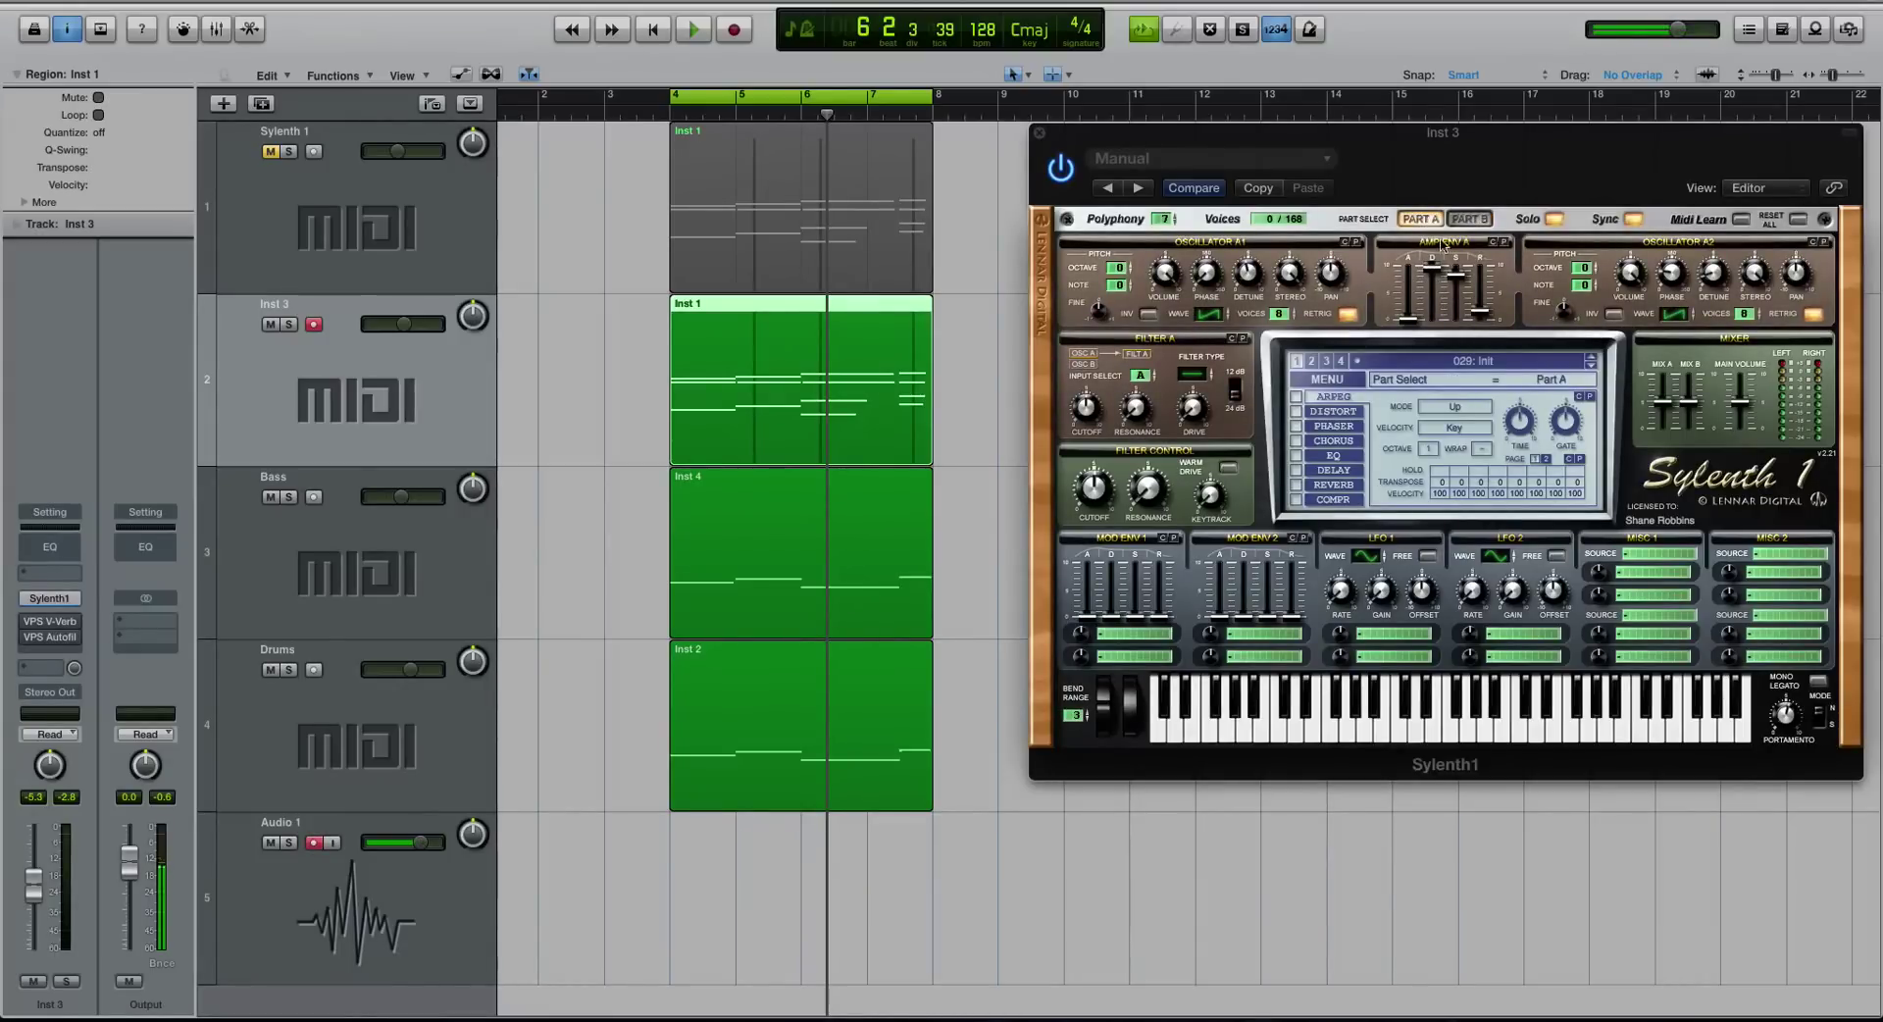
{"action": "left_click", "coordinate": [1460, 224]}
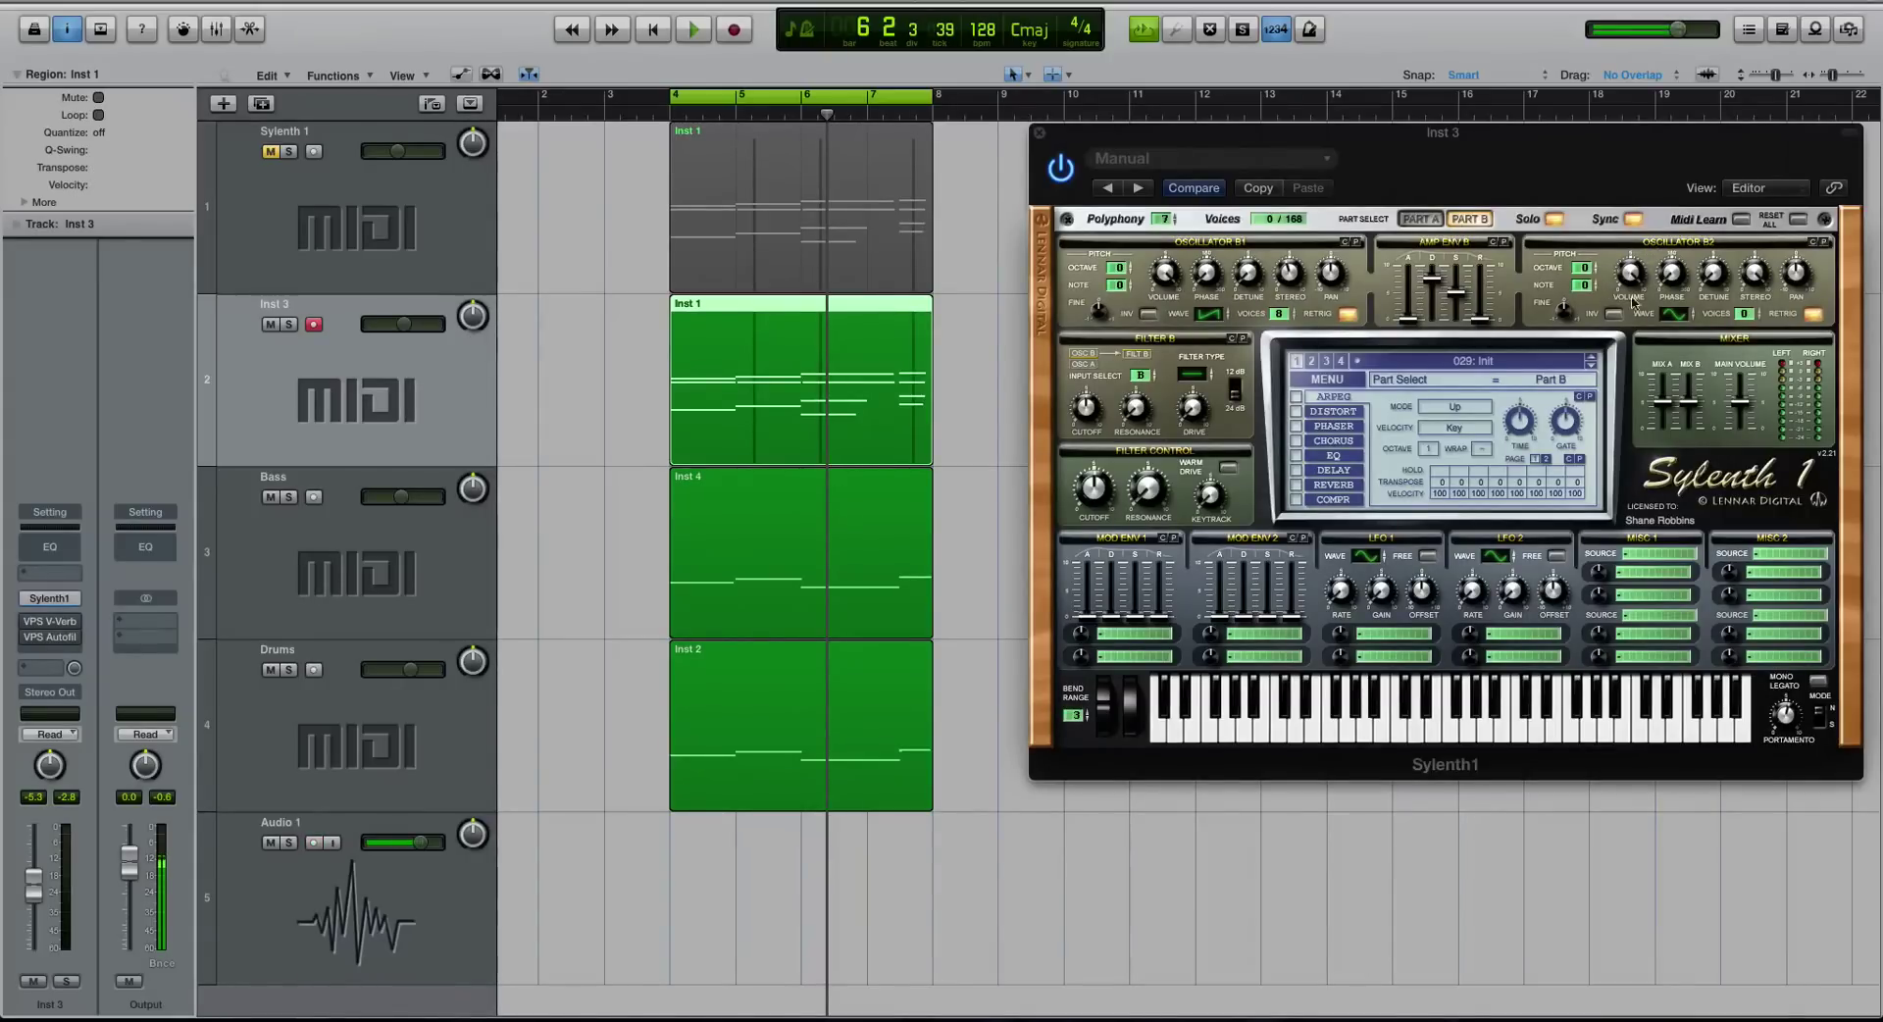
{"action": "left_click", "coordinate": [1674, 314]}
{"action": "mouse_move", "coordinate": [1480, 319]}
{"action": "left_mouse_down"}
{"action": "mouse_move", "coordinate": [1483, 280]}
{"action": "mouse_move", "coordinate": [1486, 306]}
{"action": "left_mouse_up"}
{"action": "key", "text": "space"}
{"action": "key", "text": "space"}
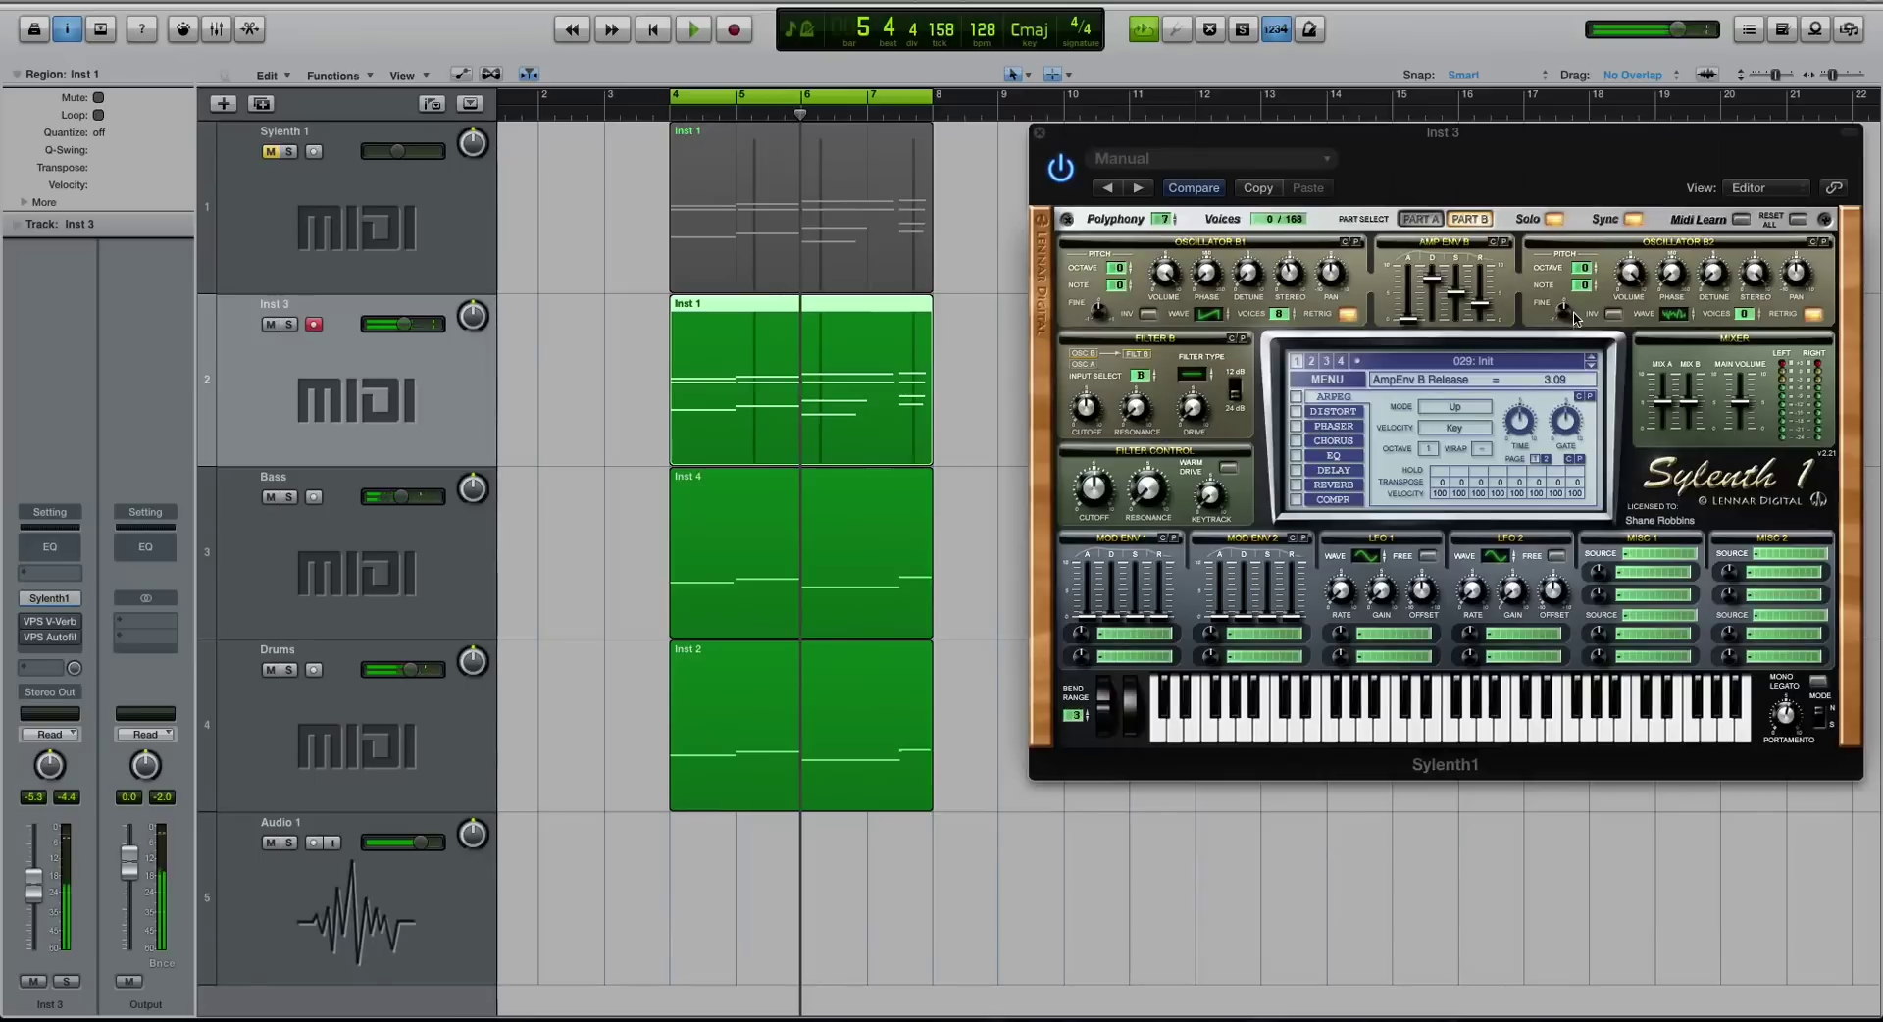
- Set oscillator B2 to 3 voices and its volume to 3.76, and audition the sound
{"action": "left_click_drag", "start_coordinate": [1771, 314], "coordinate": [1749, 277]}
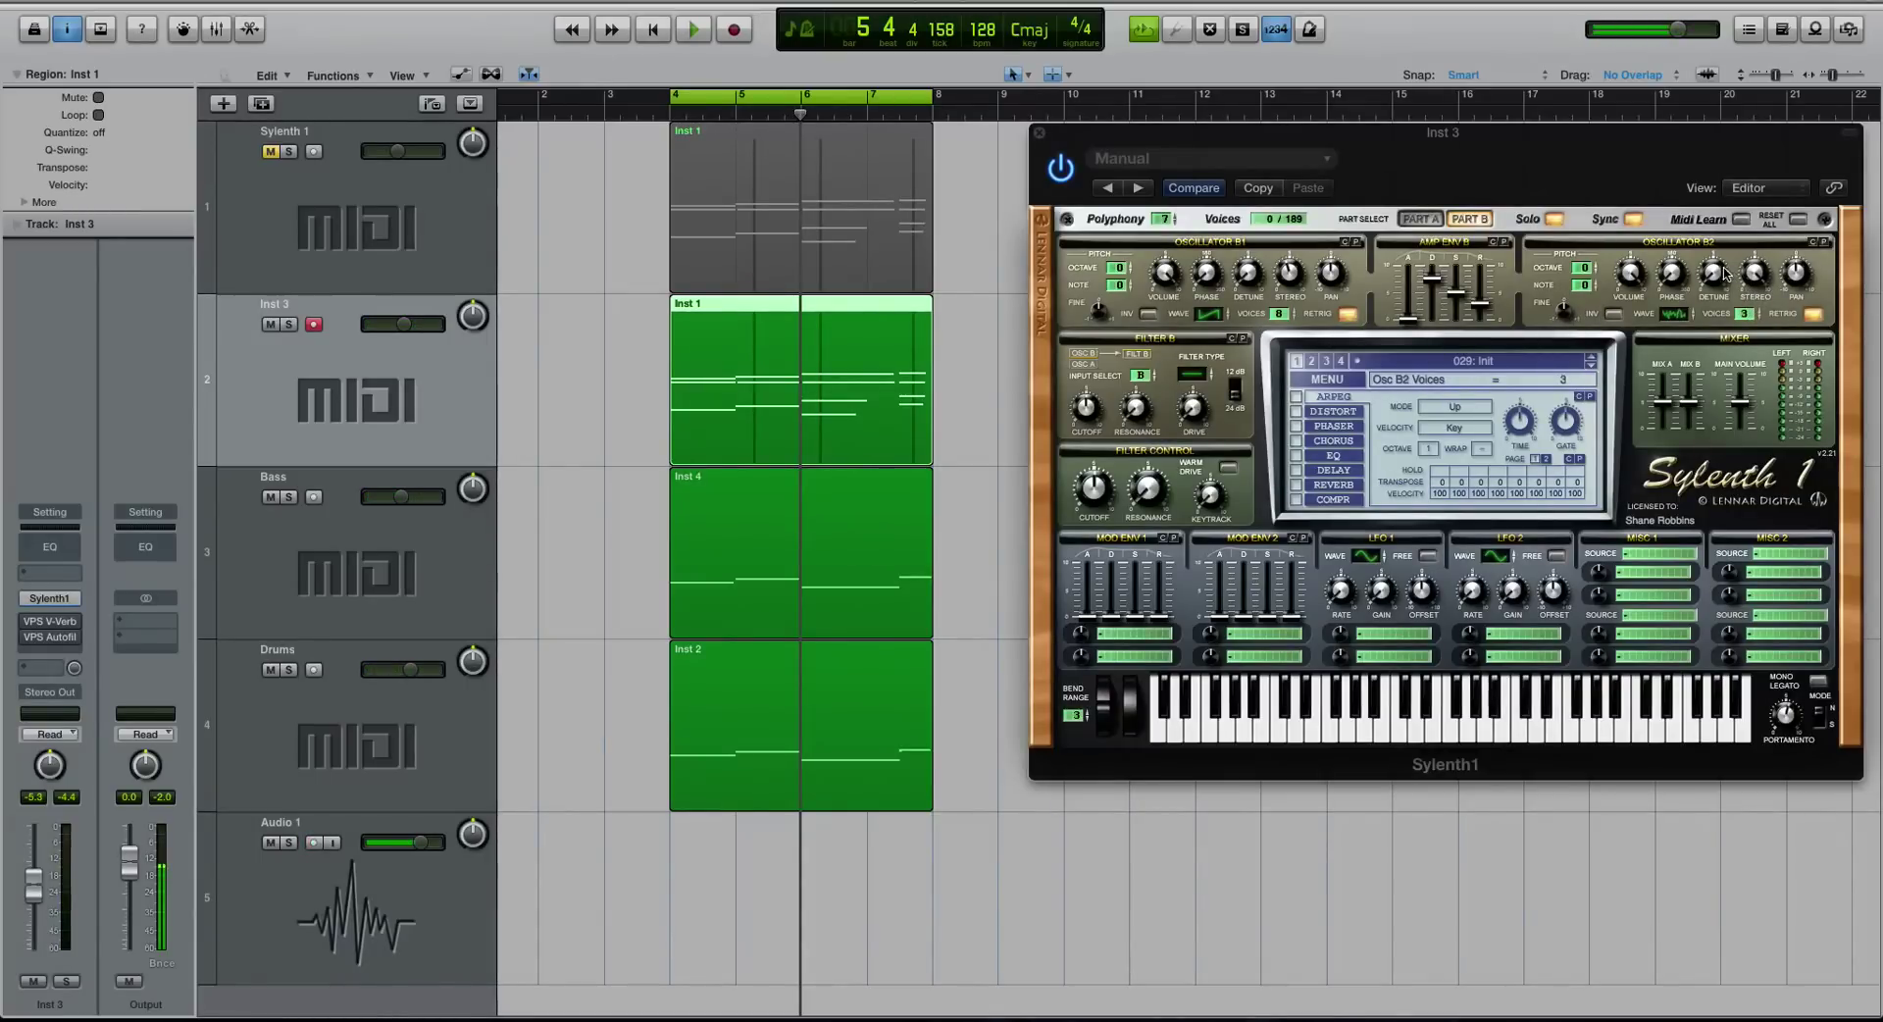
{"action": "left_click", "coordinate": [1630, 275]}
{"action": "left_click_drag", "start_coordinate": [1631, 280], "coordinate": [1631, 279]}
{"action": "key", "text": "space"}
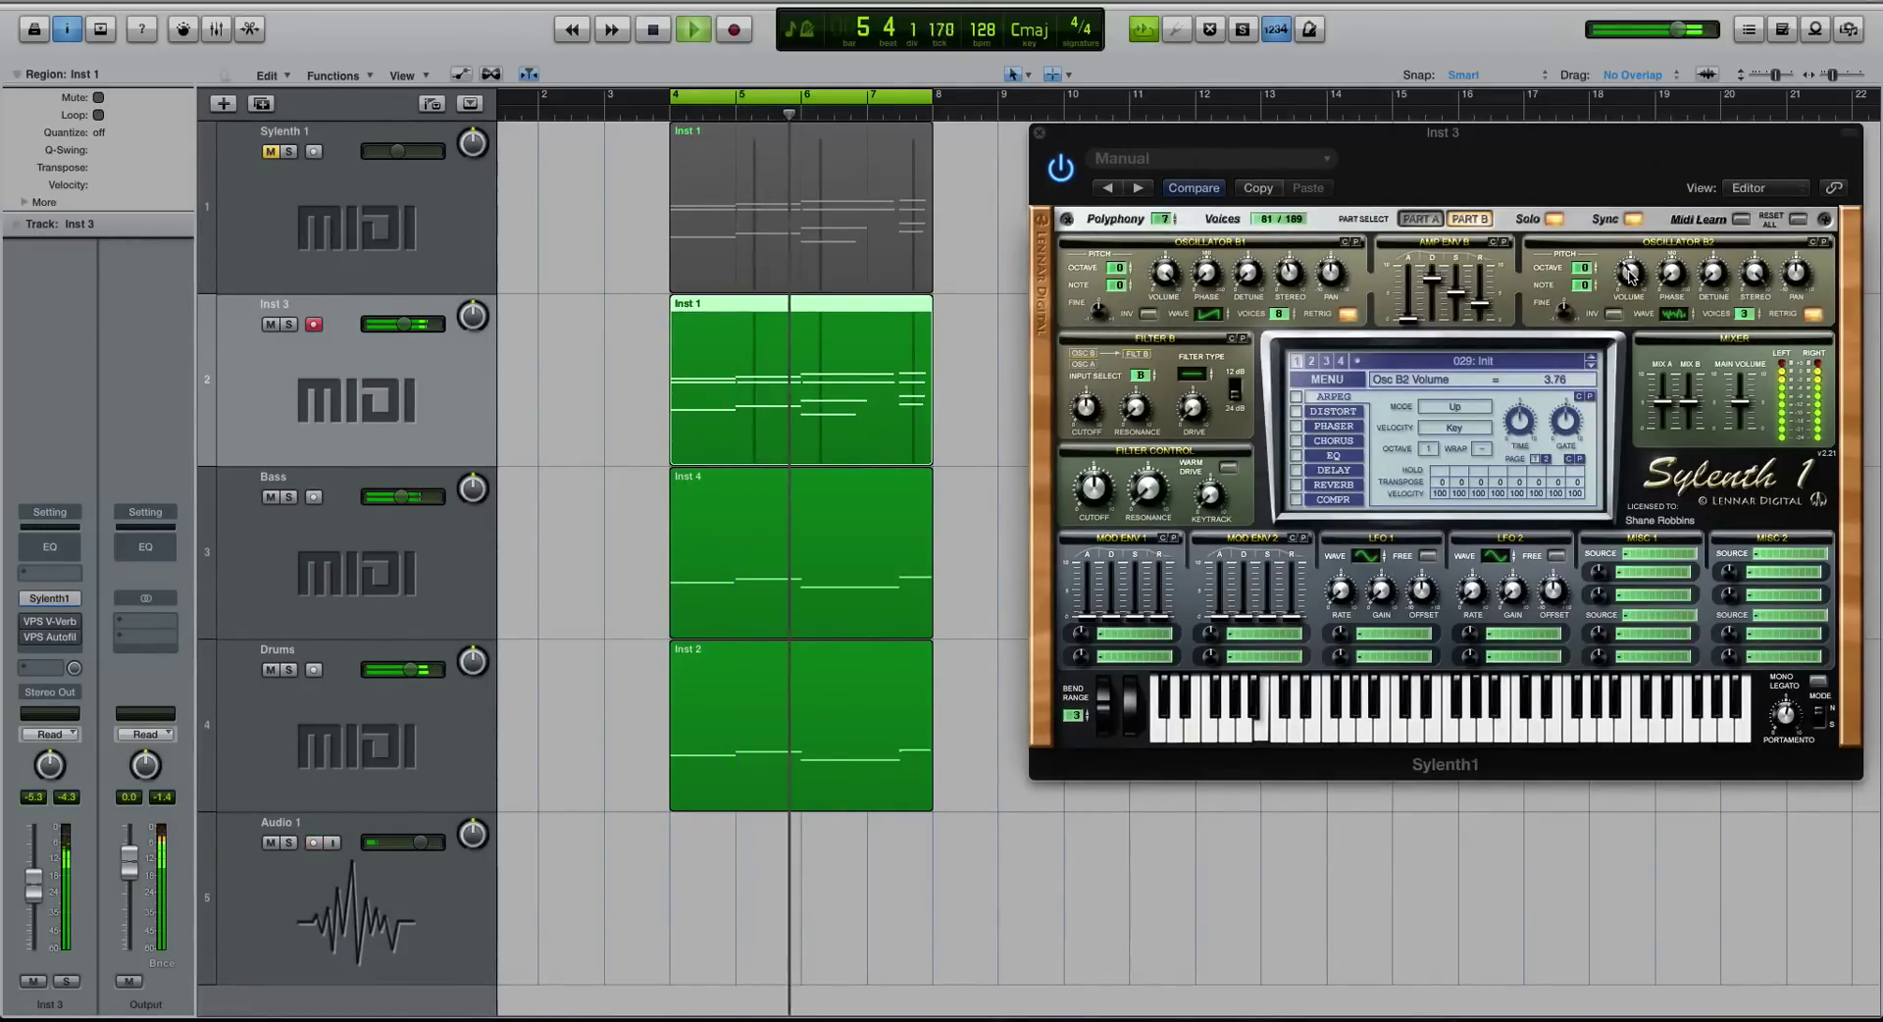
{"action": "key", "text": "space"}
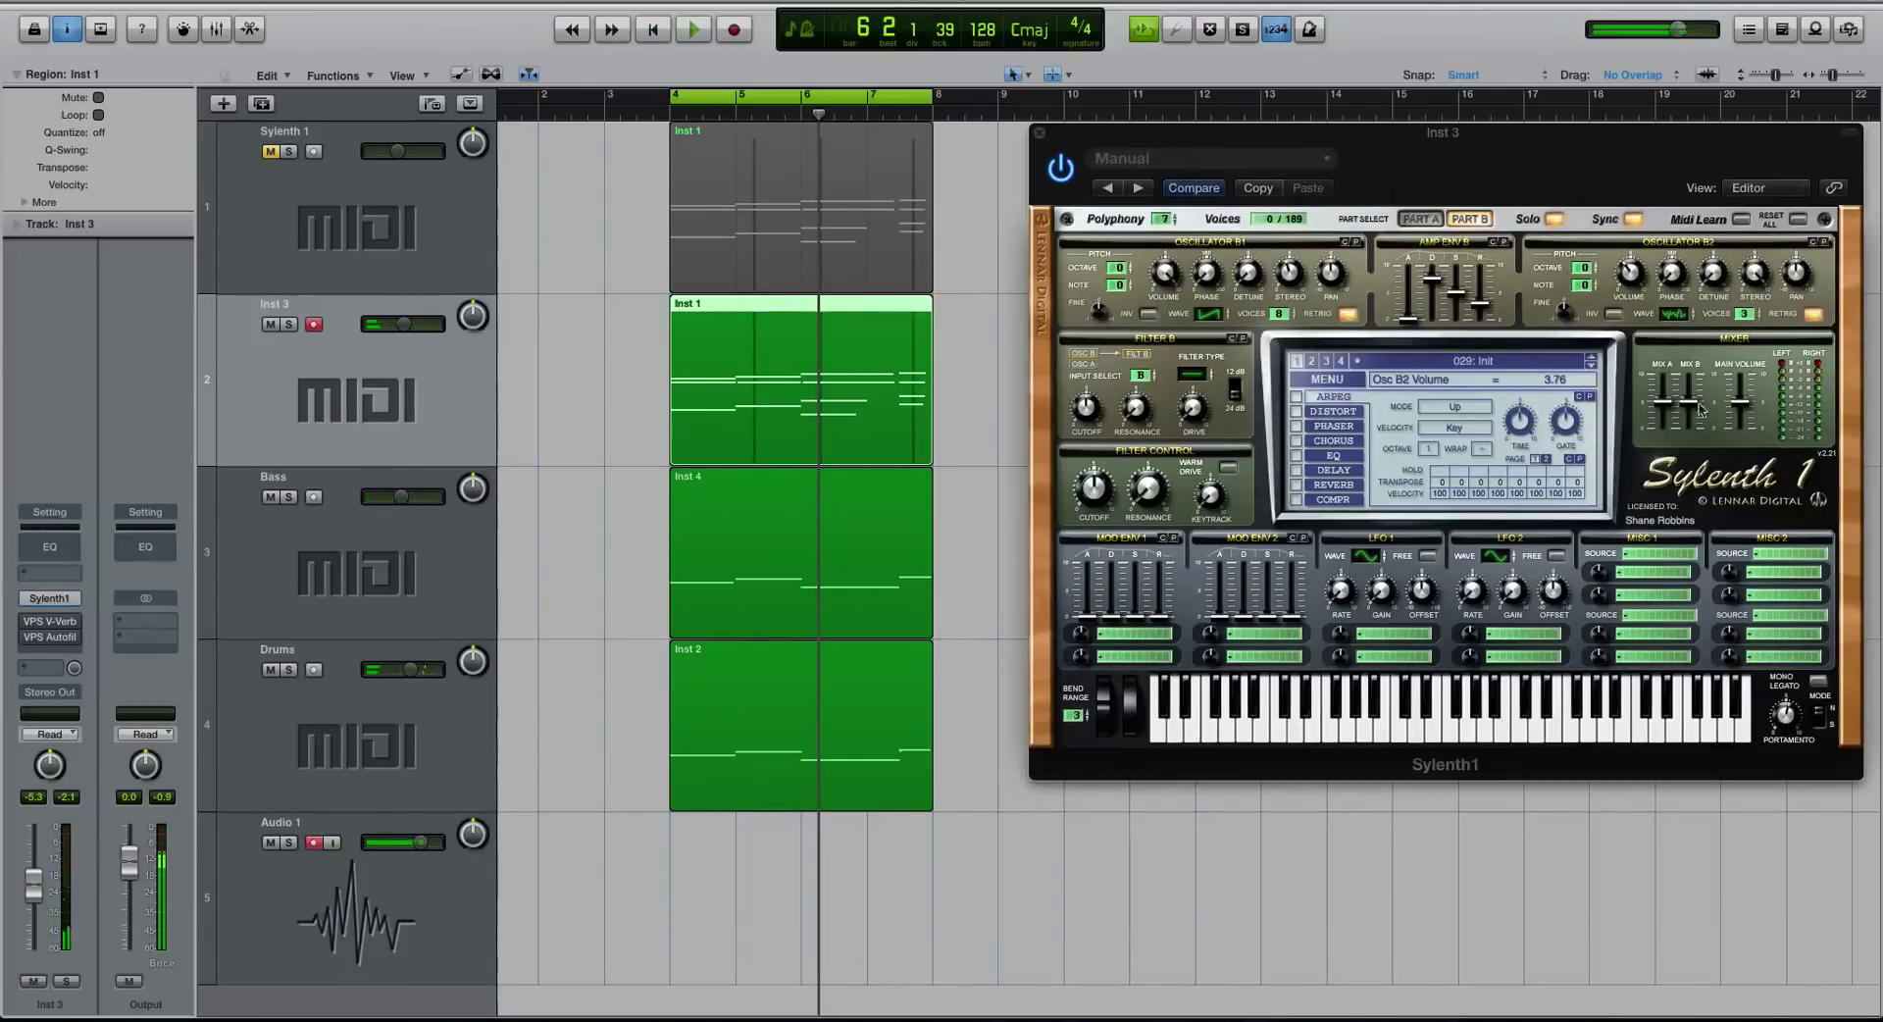
- In the mixer, set Mix A to 10.00 and Mix B to 5.63, and solo the Inst 3 region for playback
{"action": "left_click", "coordinate": [1740, 407]}
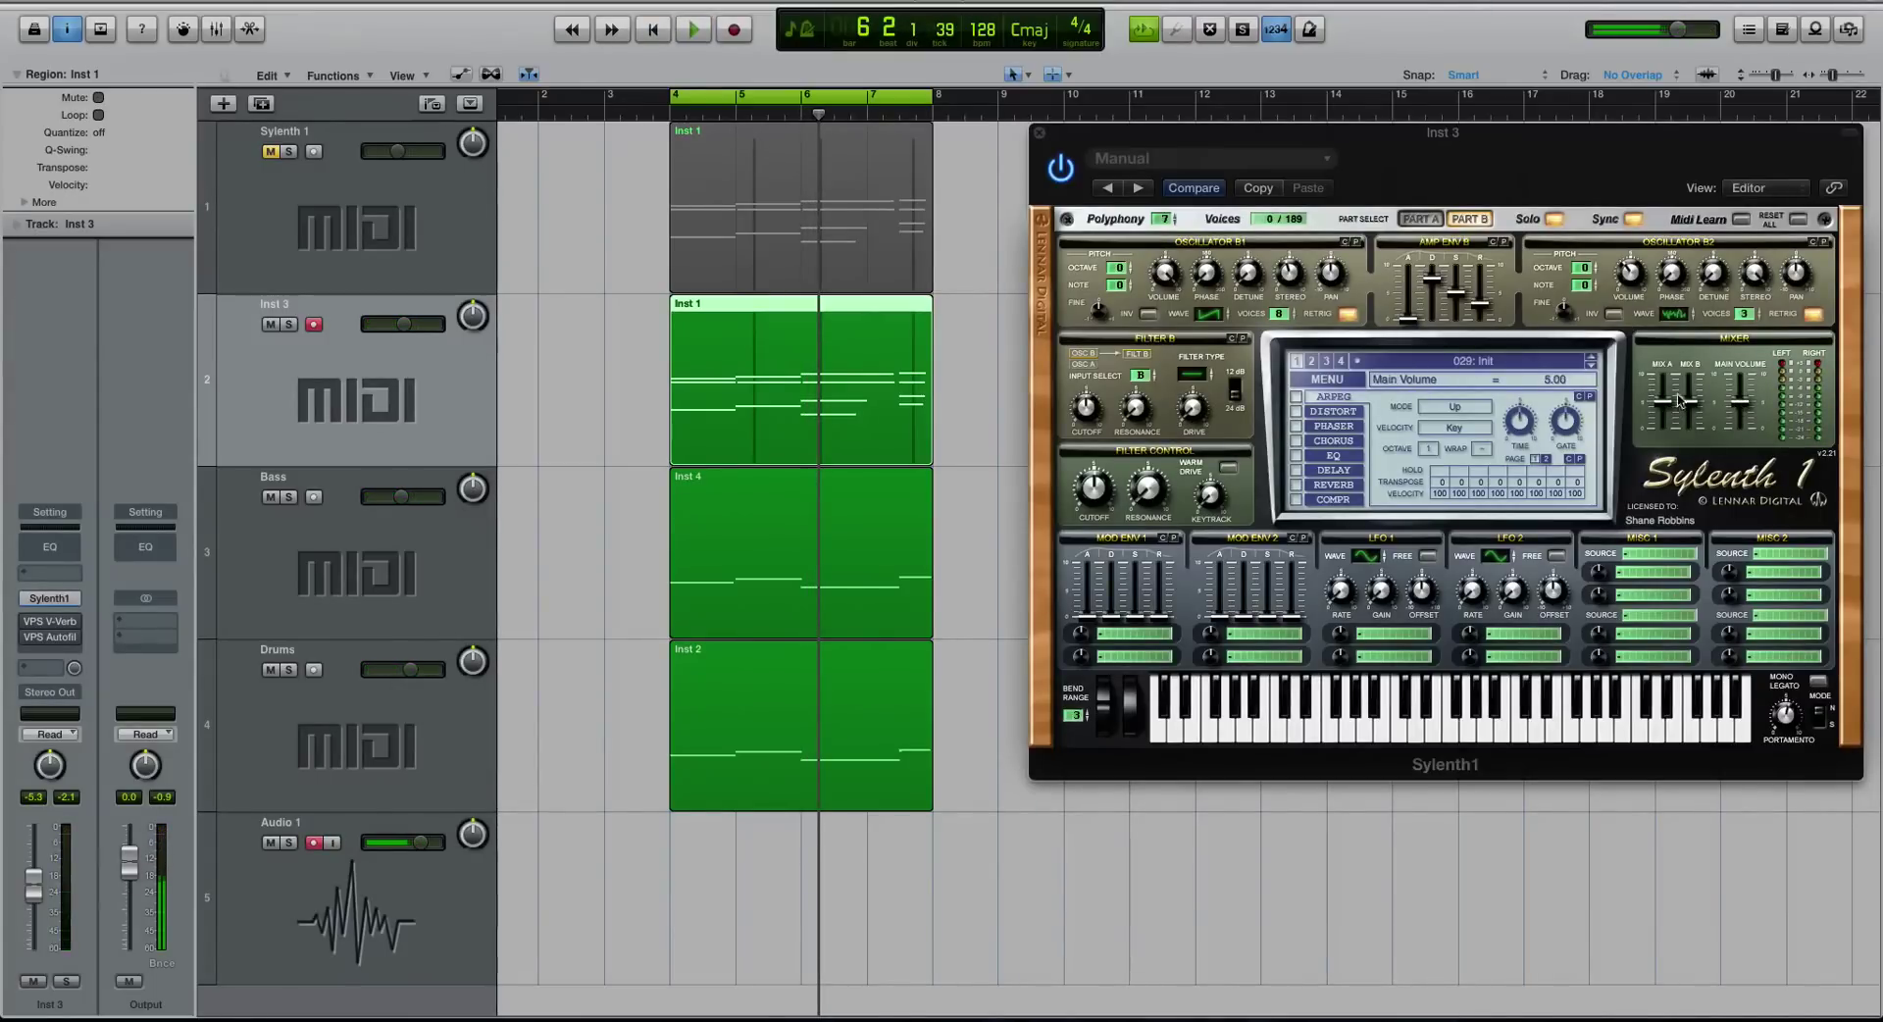
{"action": "left_click_drag", "start_coordinate": [1662, 401], "coordinate": [1662, 320]}
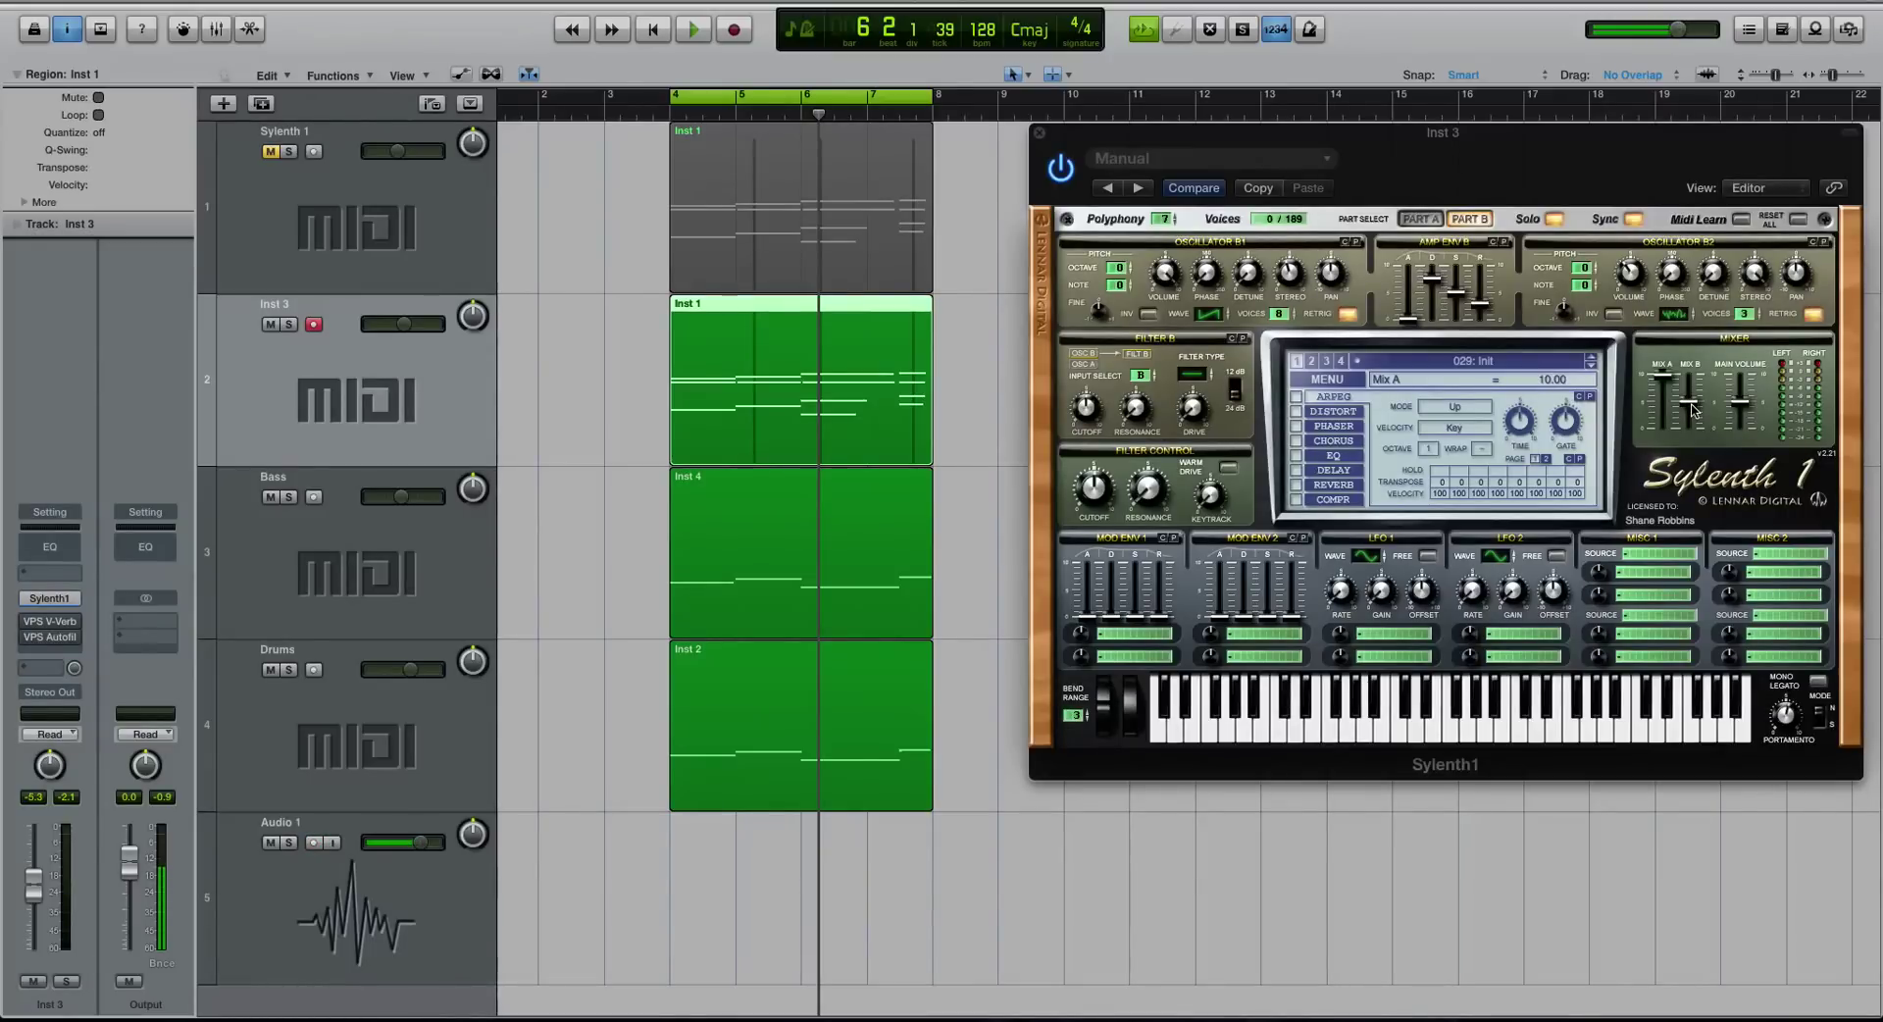
{"action": "left_click_drag", "start_coordinate": [1691, 404], "coordinate": [1694, 399]}
{"action": "key", "text": "space"}
{"action": "key", "text": "ctrl+s"}
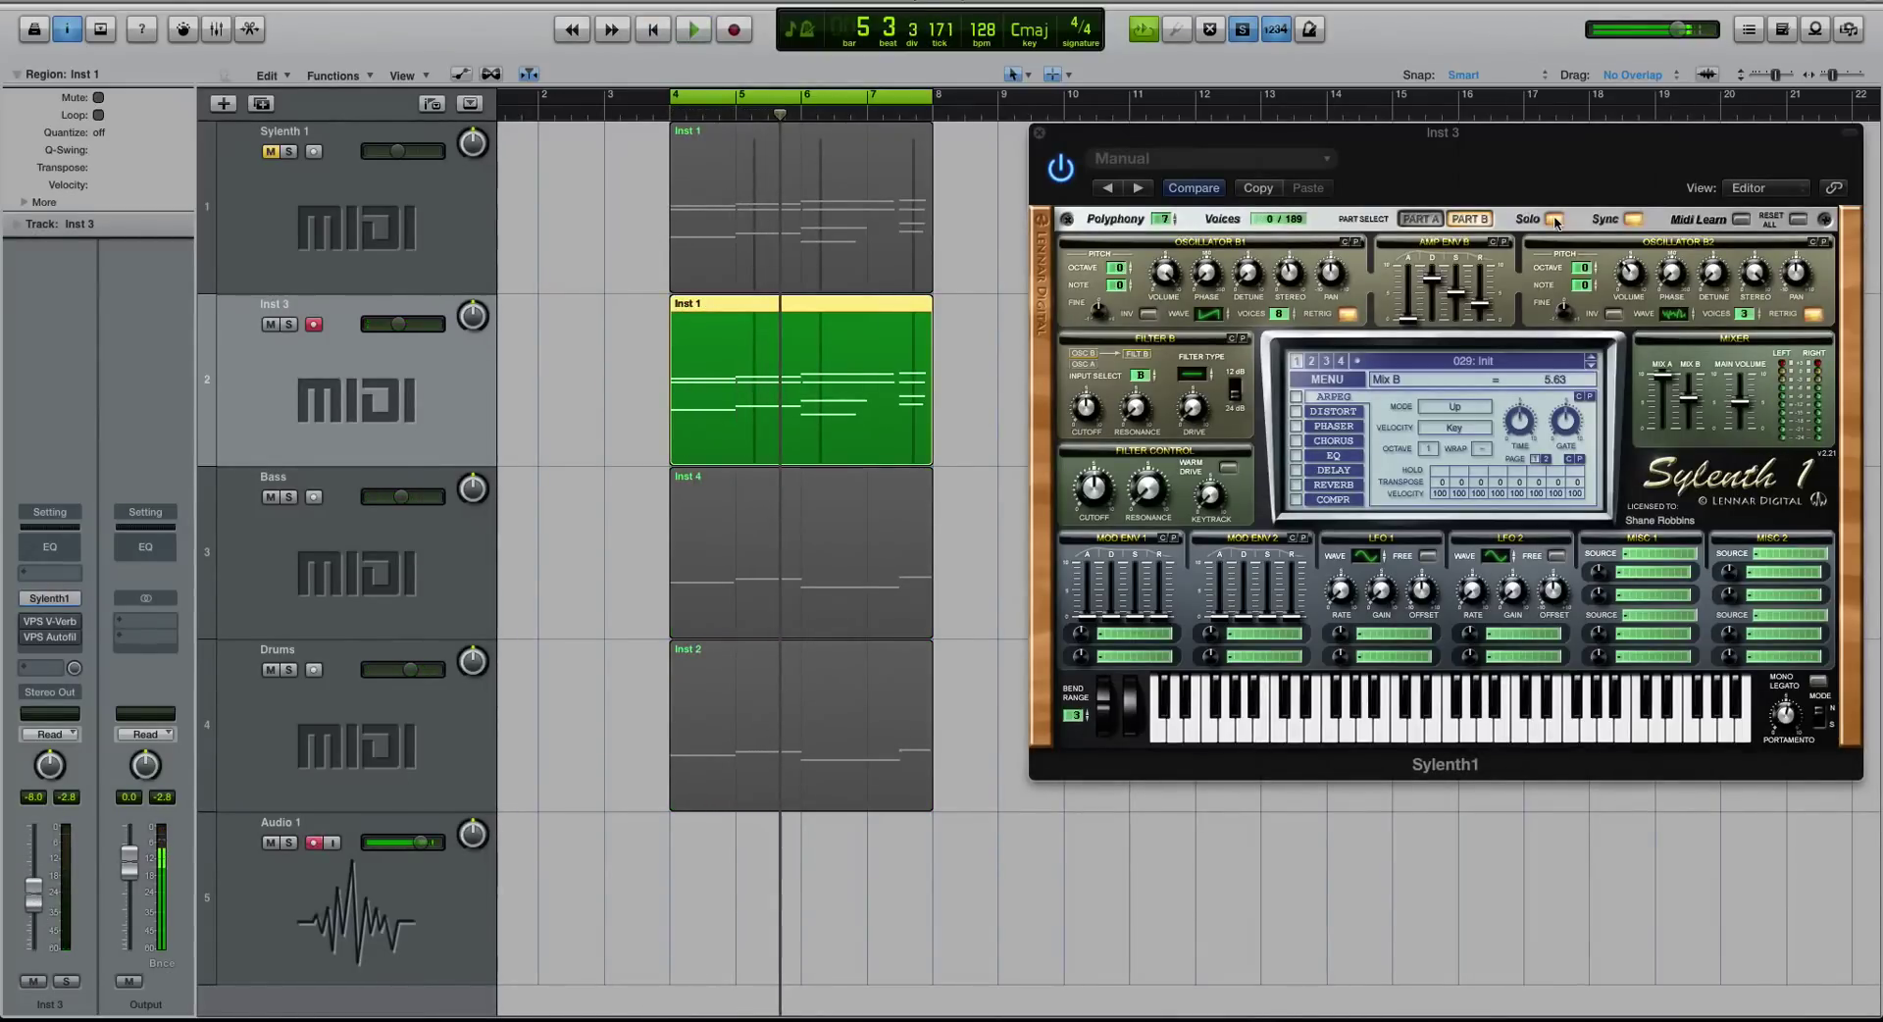
- Turn off the part solo, show Part A, and set the main volume to 3.51 during playback
{"action": "left_click", "coordinate": [1434, 218]}
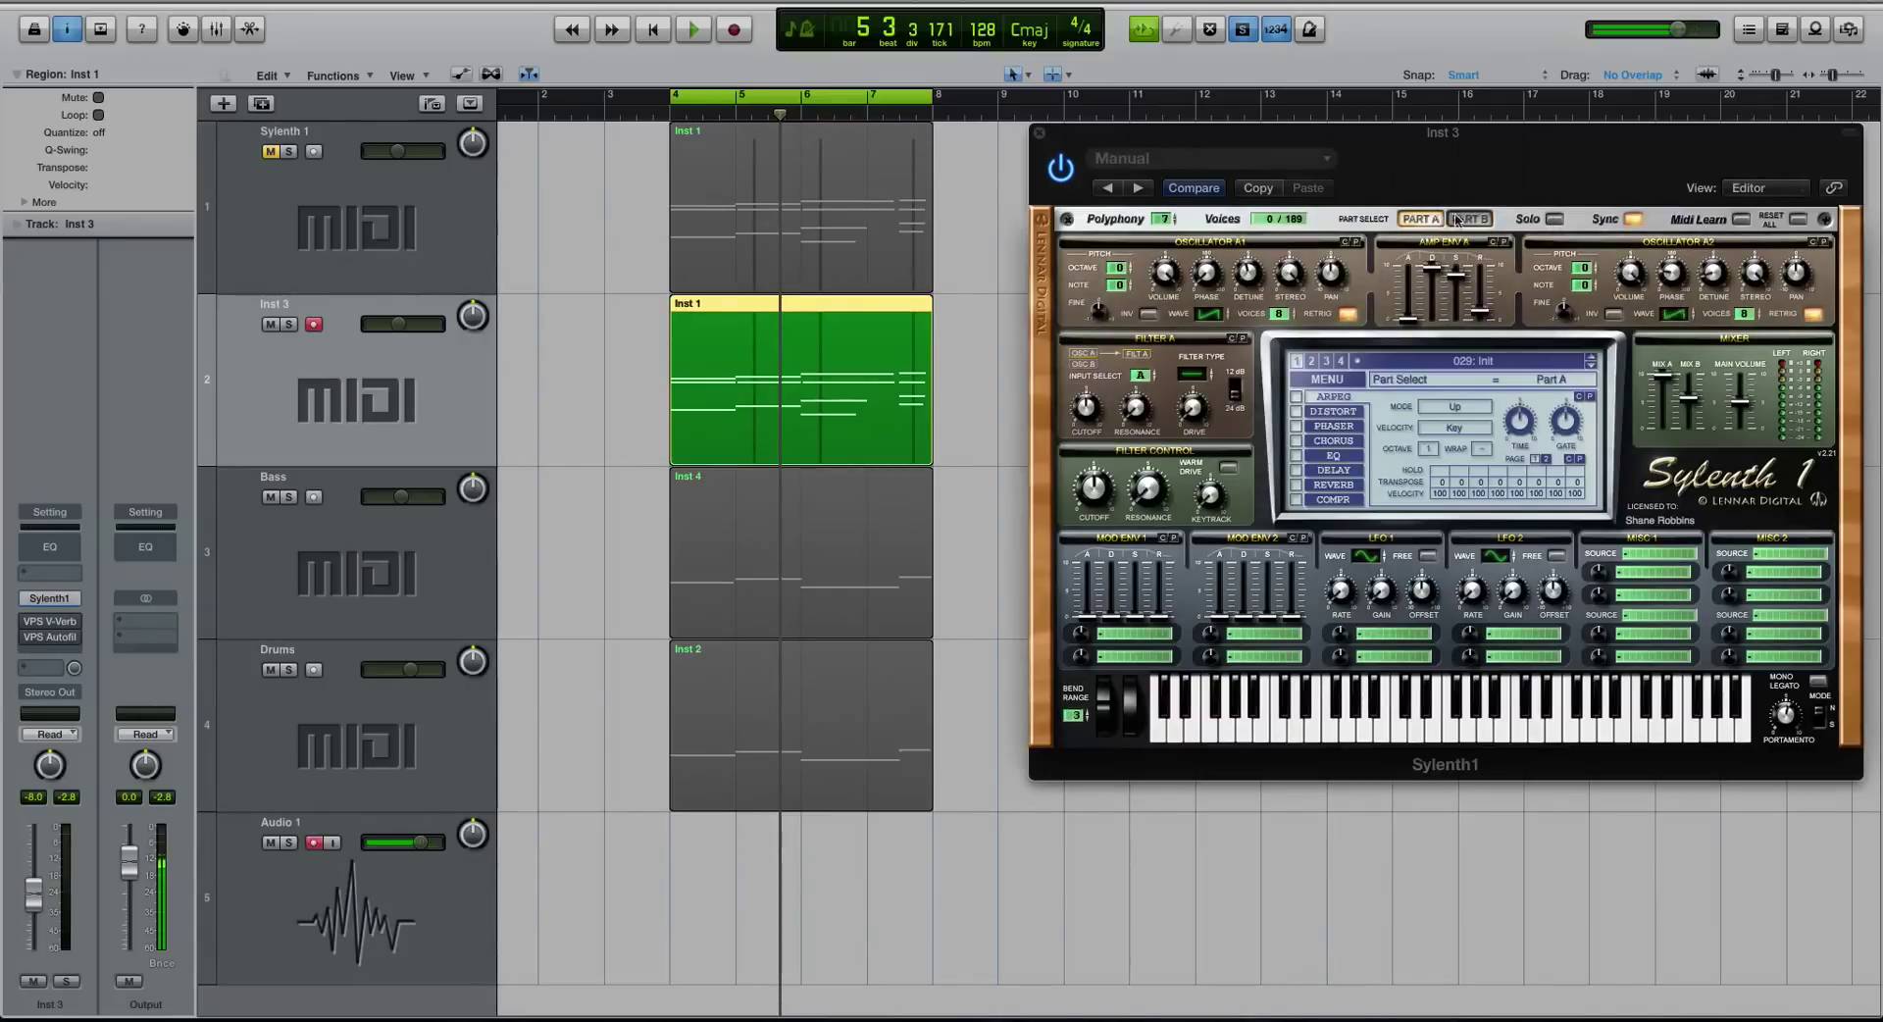
{"action": "key", "text": "space"}
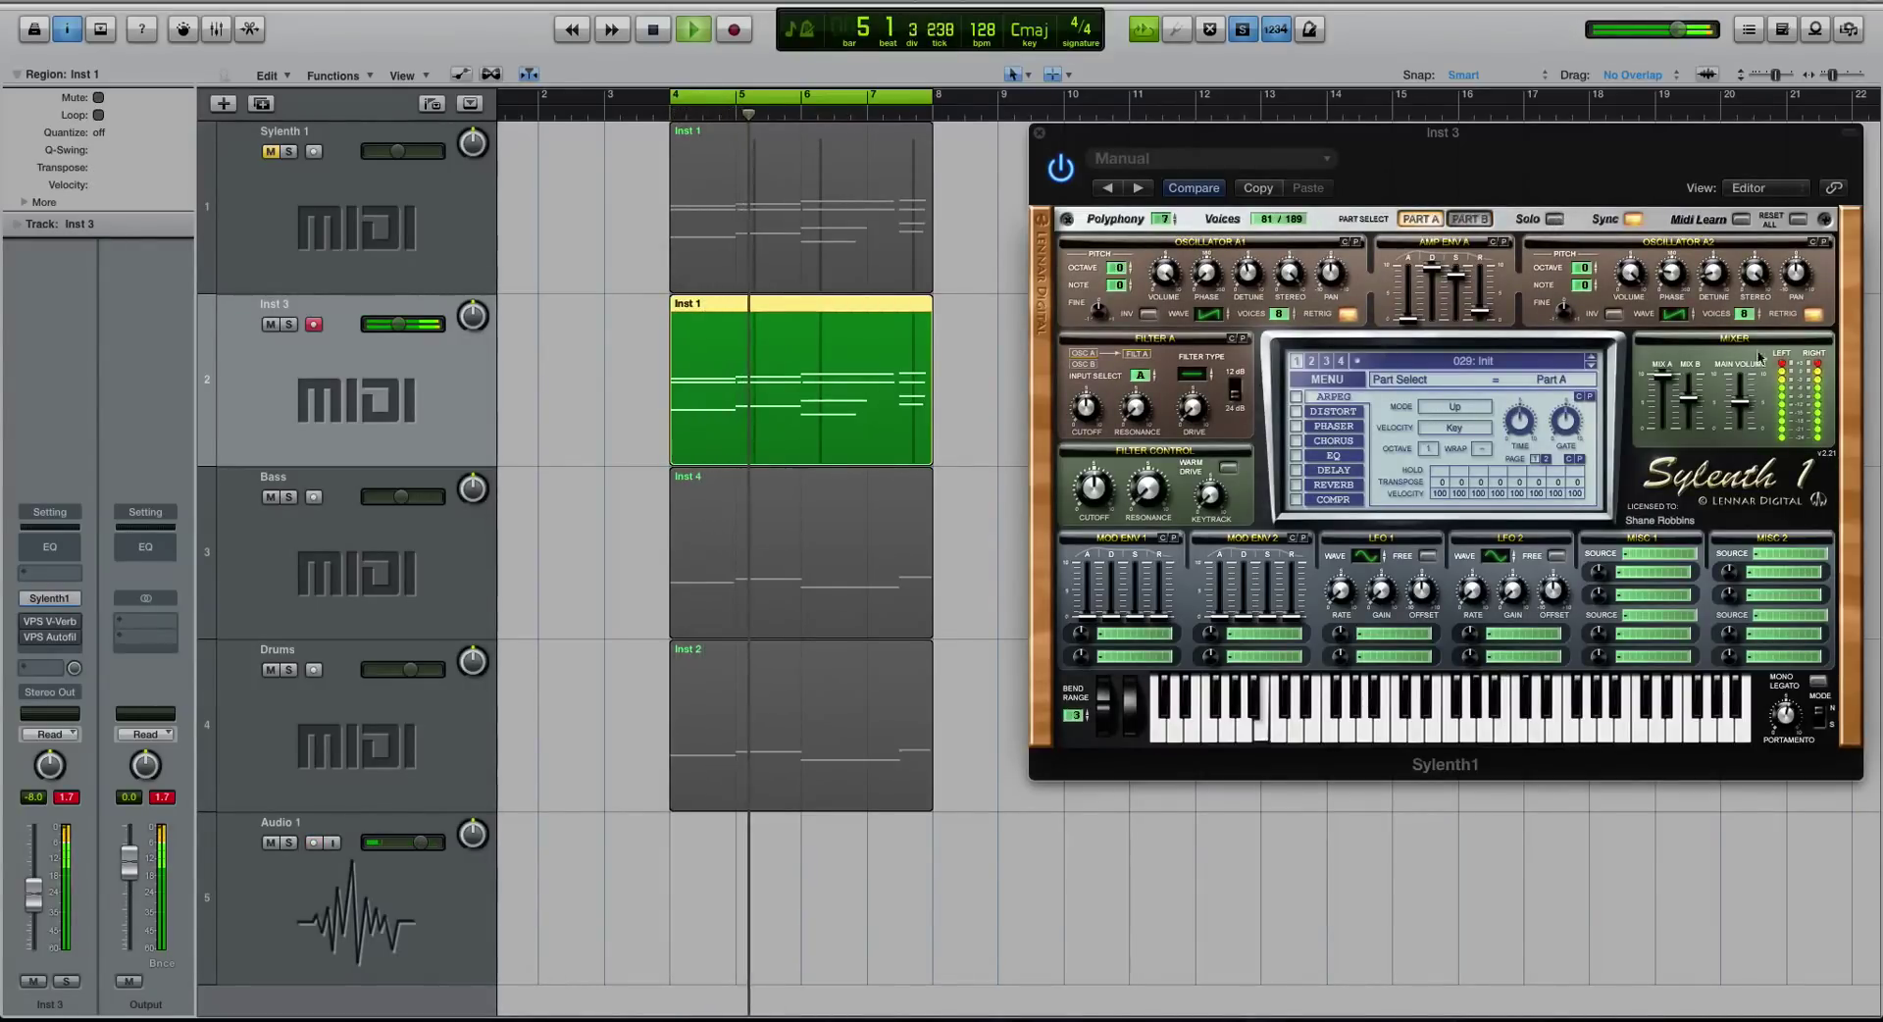
{"action": "left_click", "coordinate": [1742, 422]}
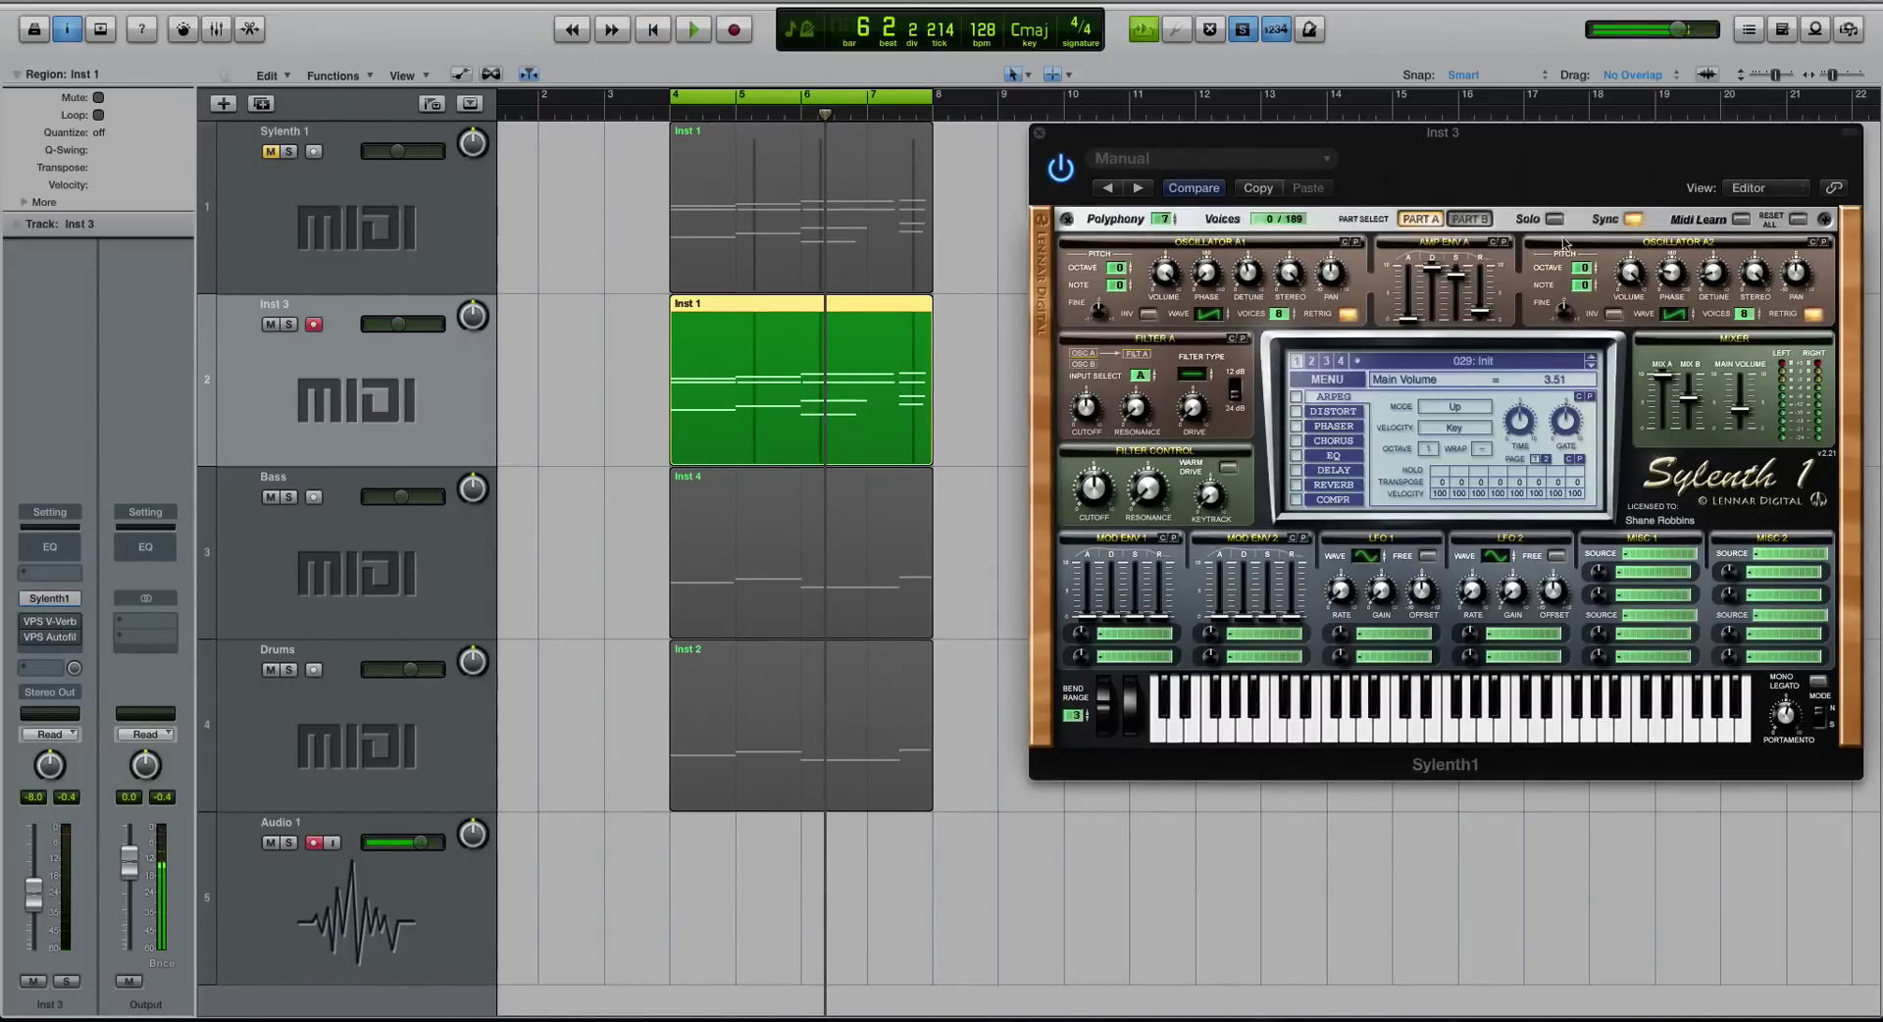
- In Part A, set Filter A to bandpass, adjust its cutoff, set its resonance to 4.52, and audition it
{"action": "left_click", "coordinate": [1469, 219]}
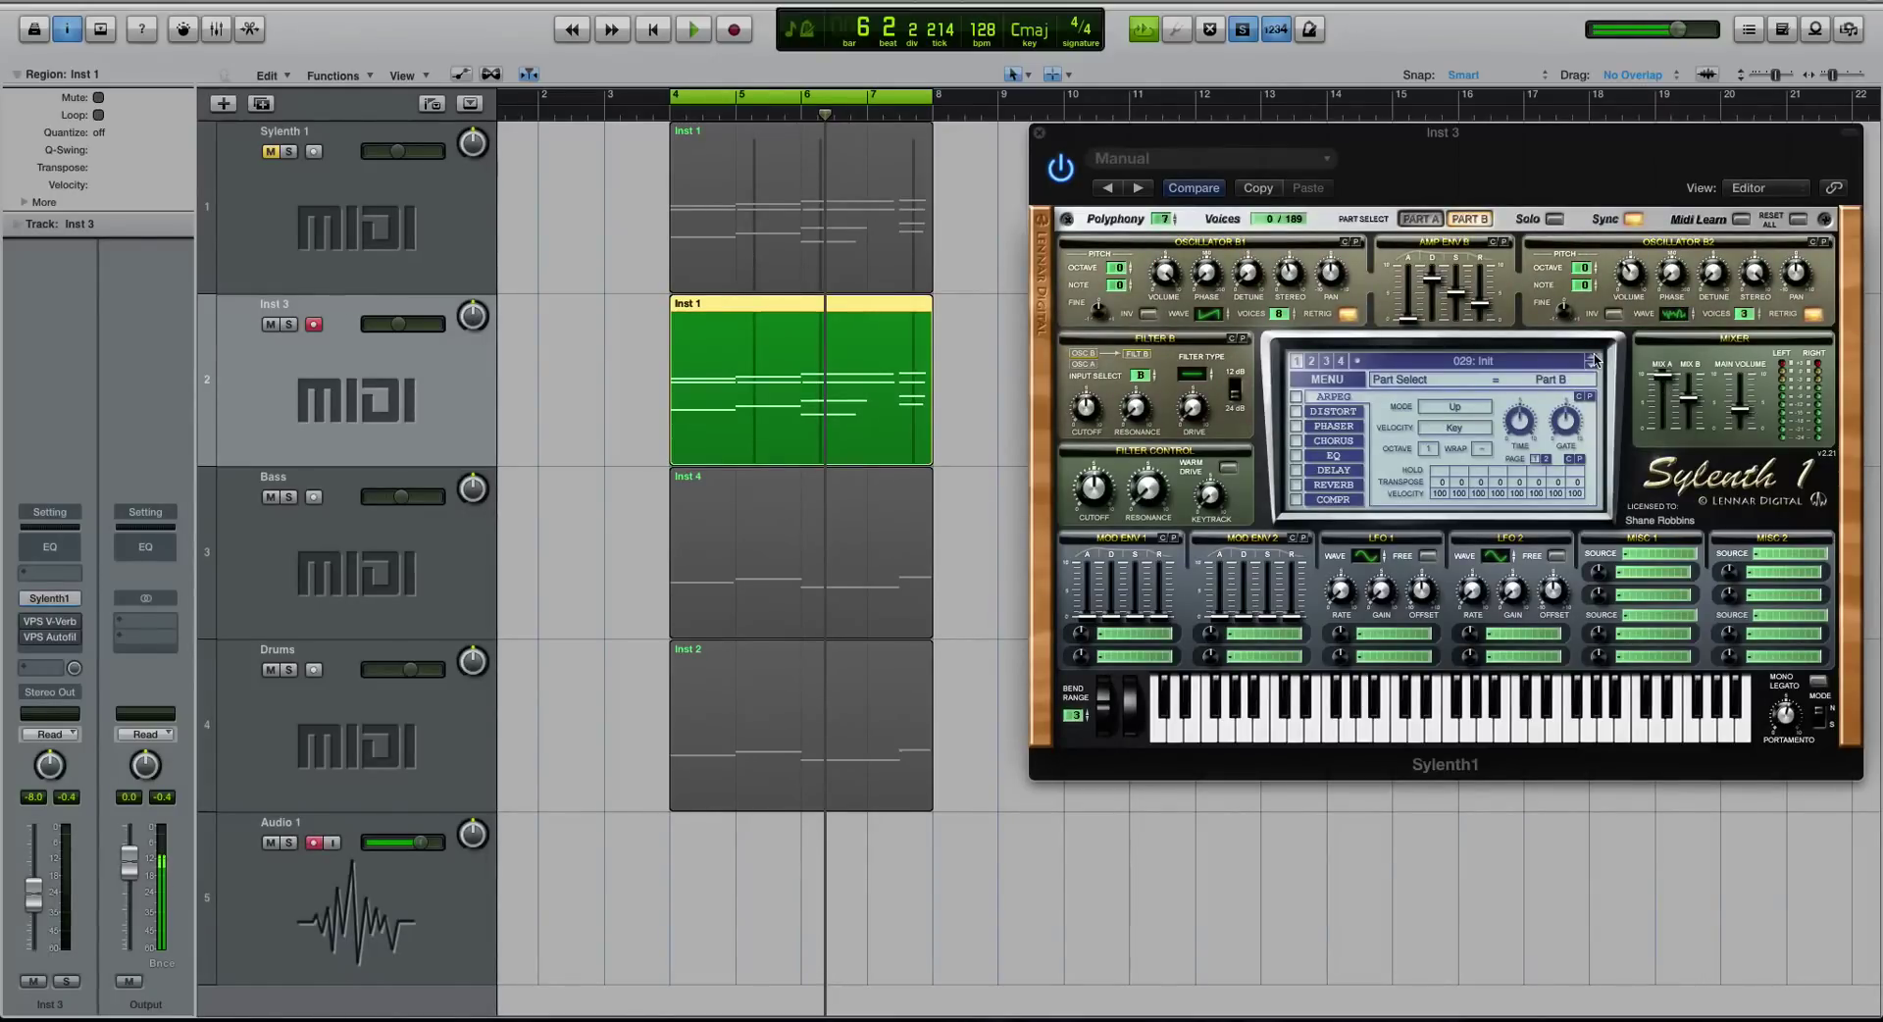
{"action": "left_click", "coordinate": [1421, 219]}
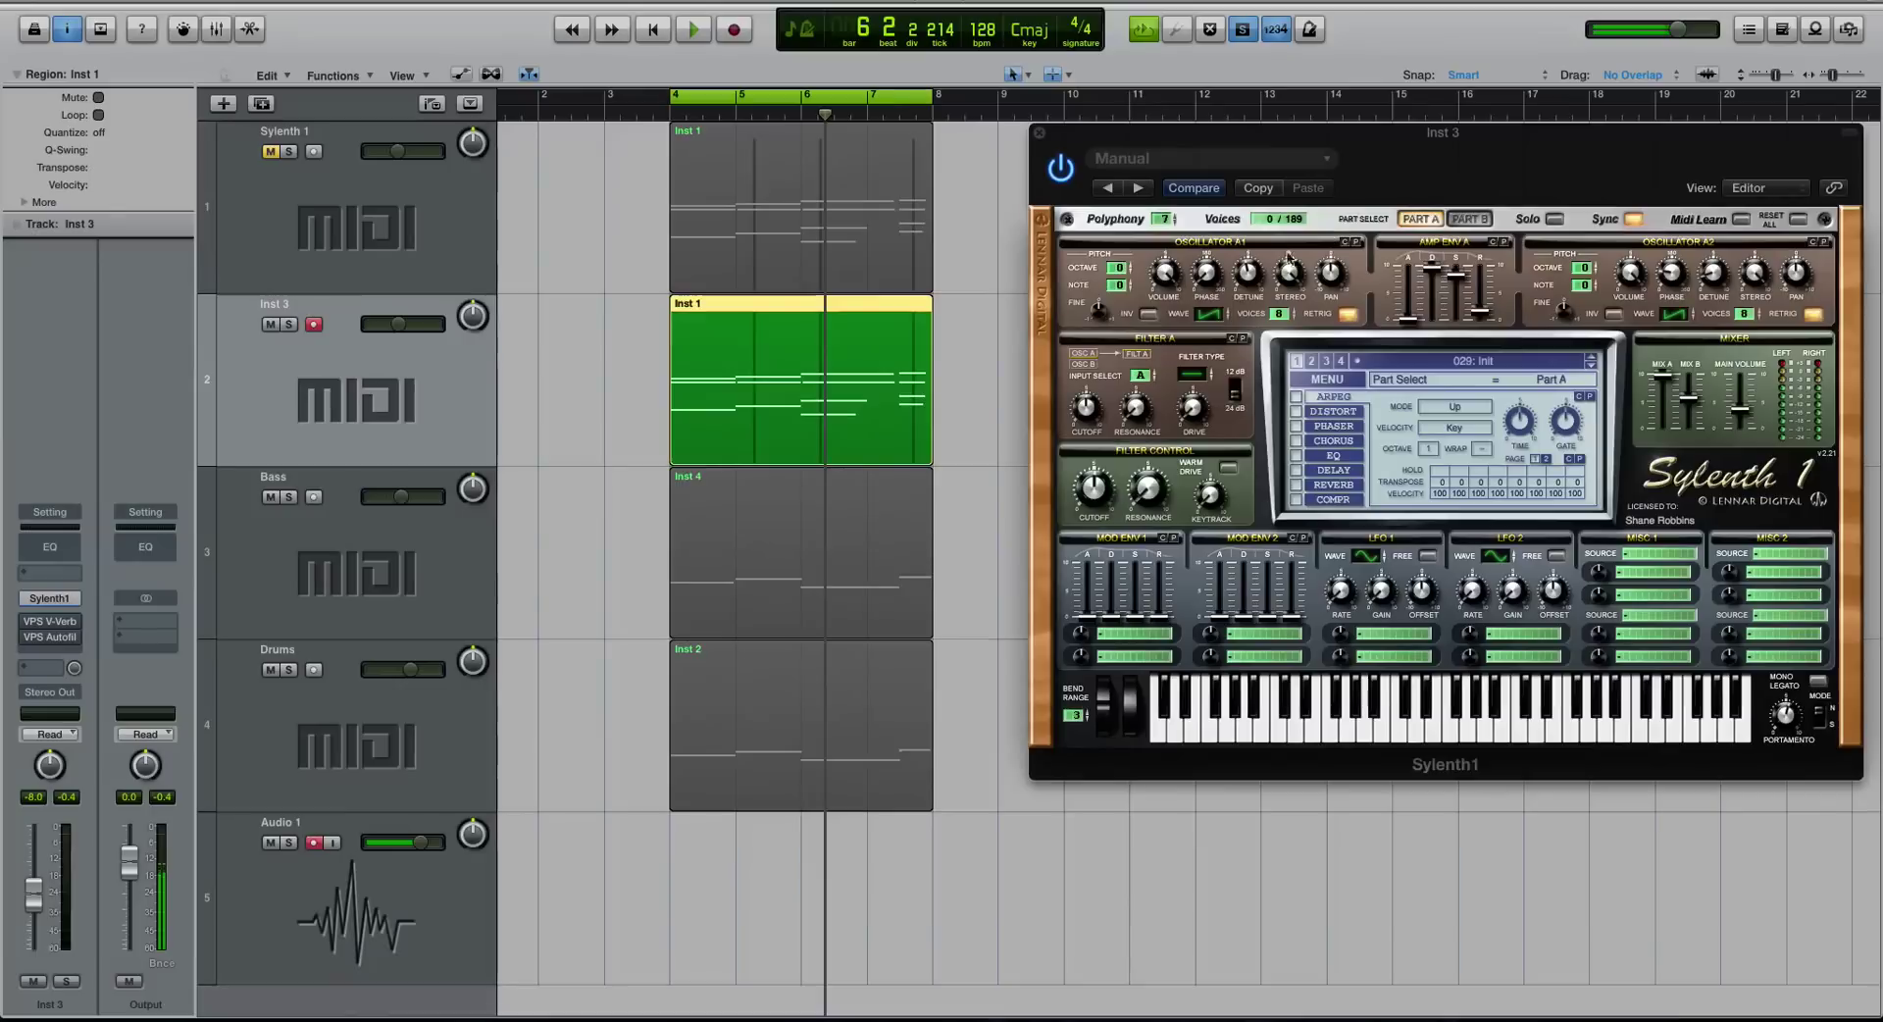
{"action": "left_click_drag", "start_coordinate": [1194, 345], "coordinate": [1192, 329]}
{"action": "left_click_drag", "start_coordinate": [1086, 403], "coordinate": [1086, 410]}
{"action": "key", "text": "space"}
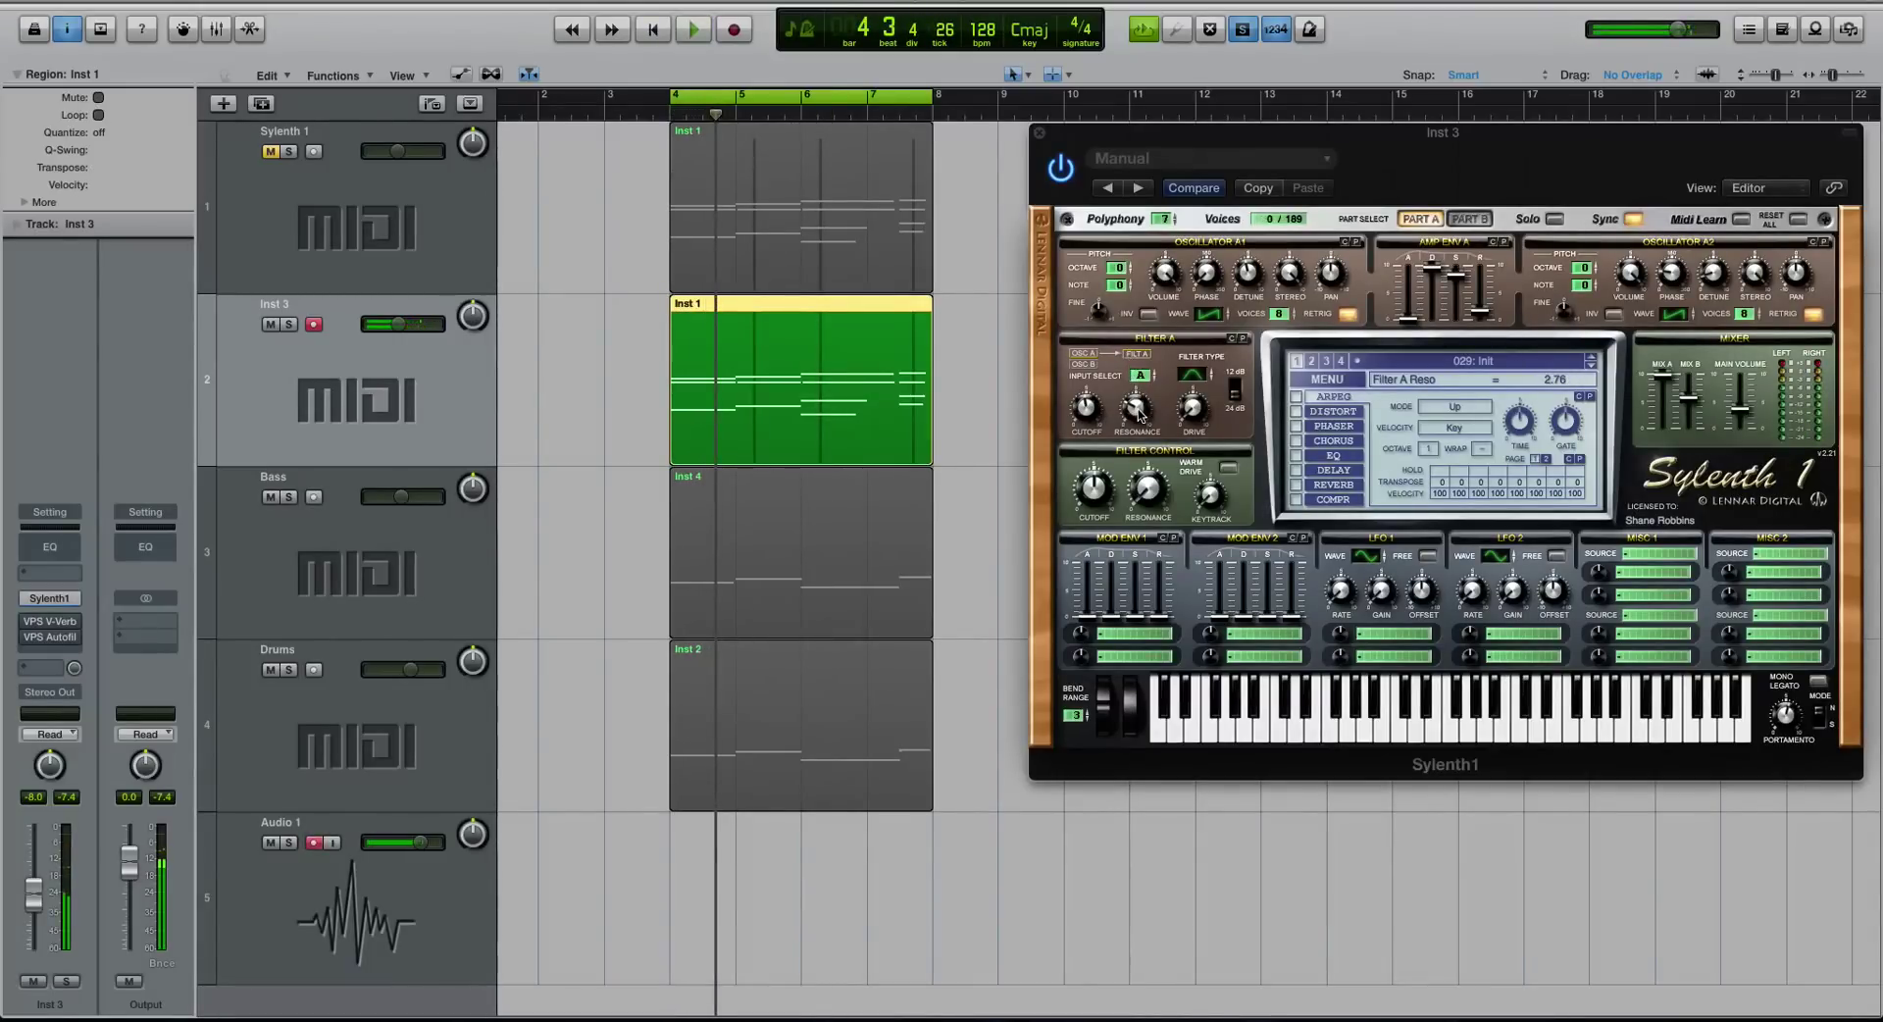
{"action": "left_click_drag", "start_coordinate": [1136, 410], "coordinate": [1140, 399]}
{"action": "key", "text": "space"}
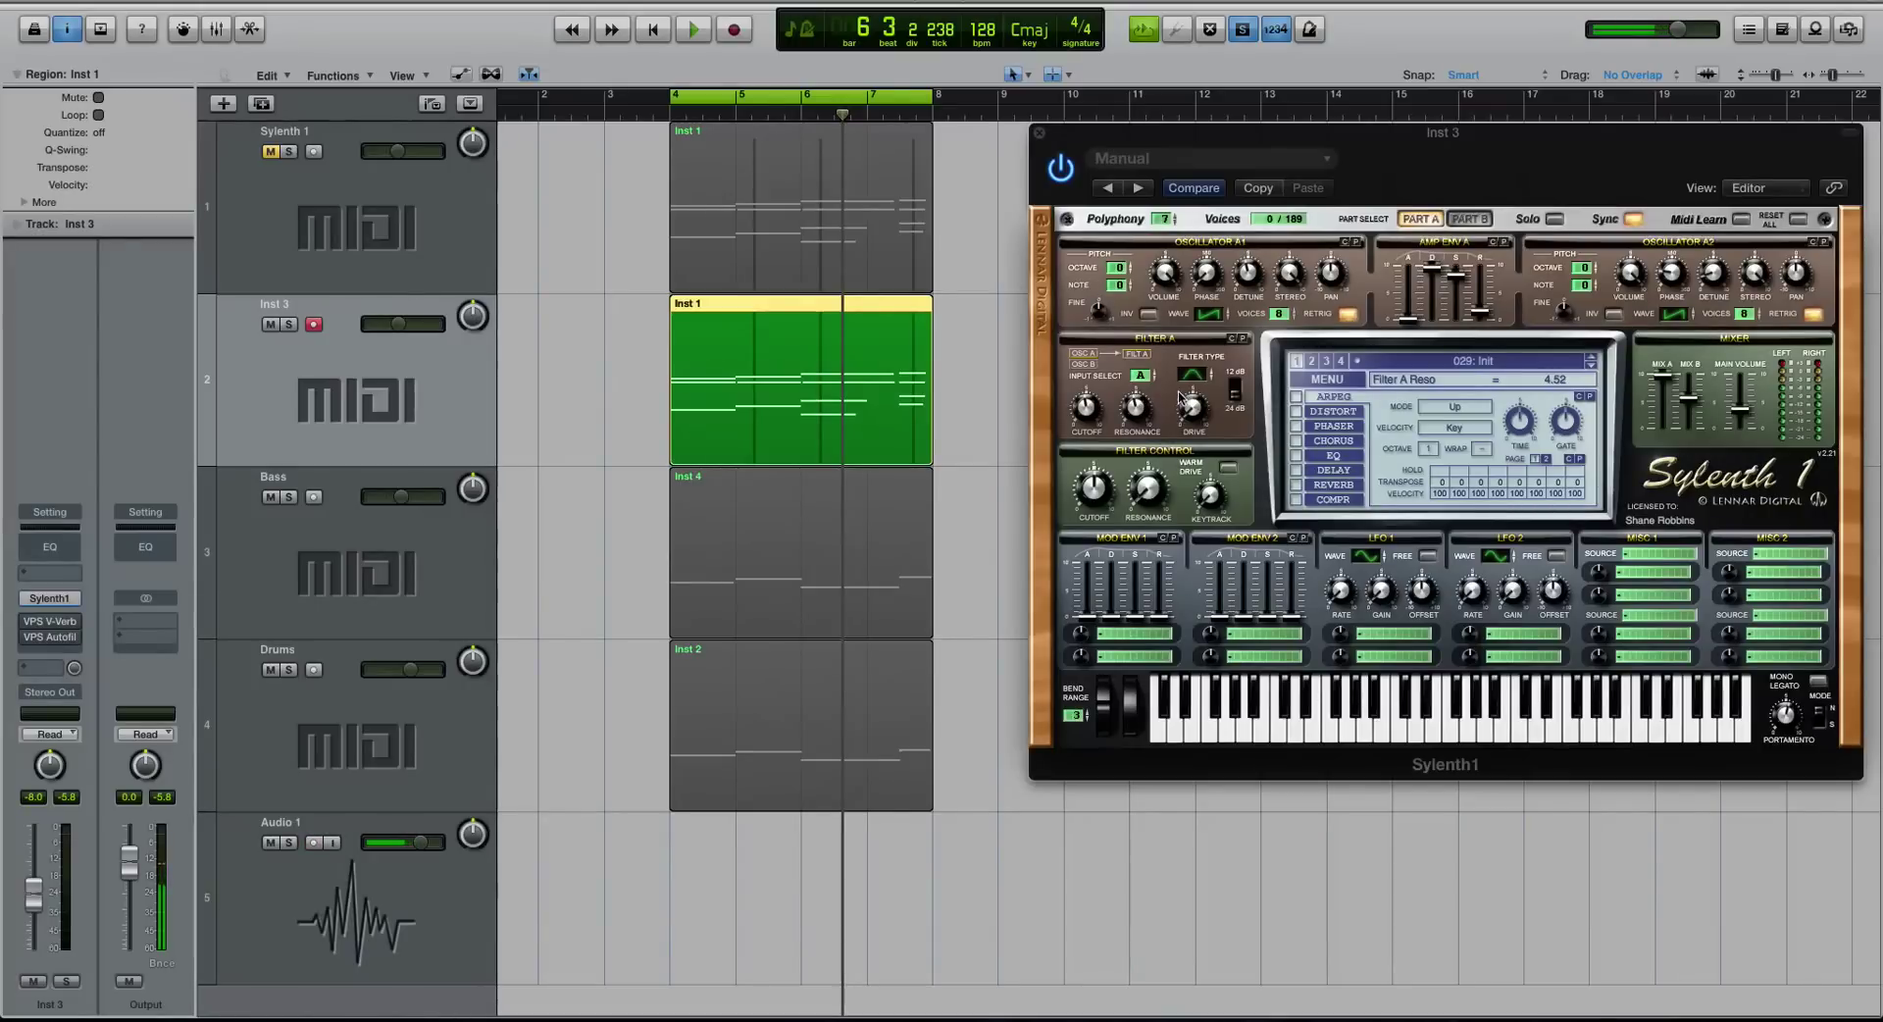
- Set Filter A's drive to 1.95 and its slope to 12 dB, and audition the result
{"action": "key", "text": "space"}
{"action": "left_click_drag", "start_coordinate": [1189, 402], "coordinate": [1196, 380]}
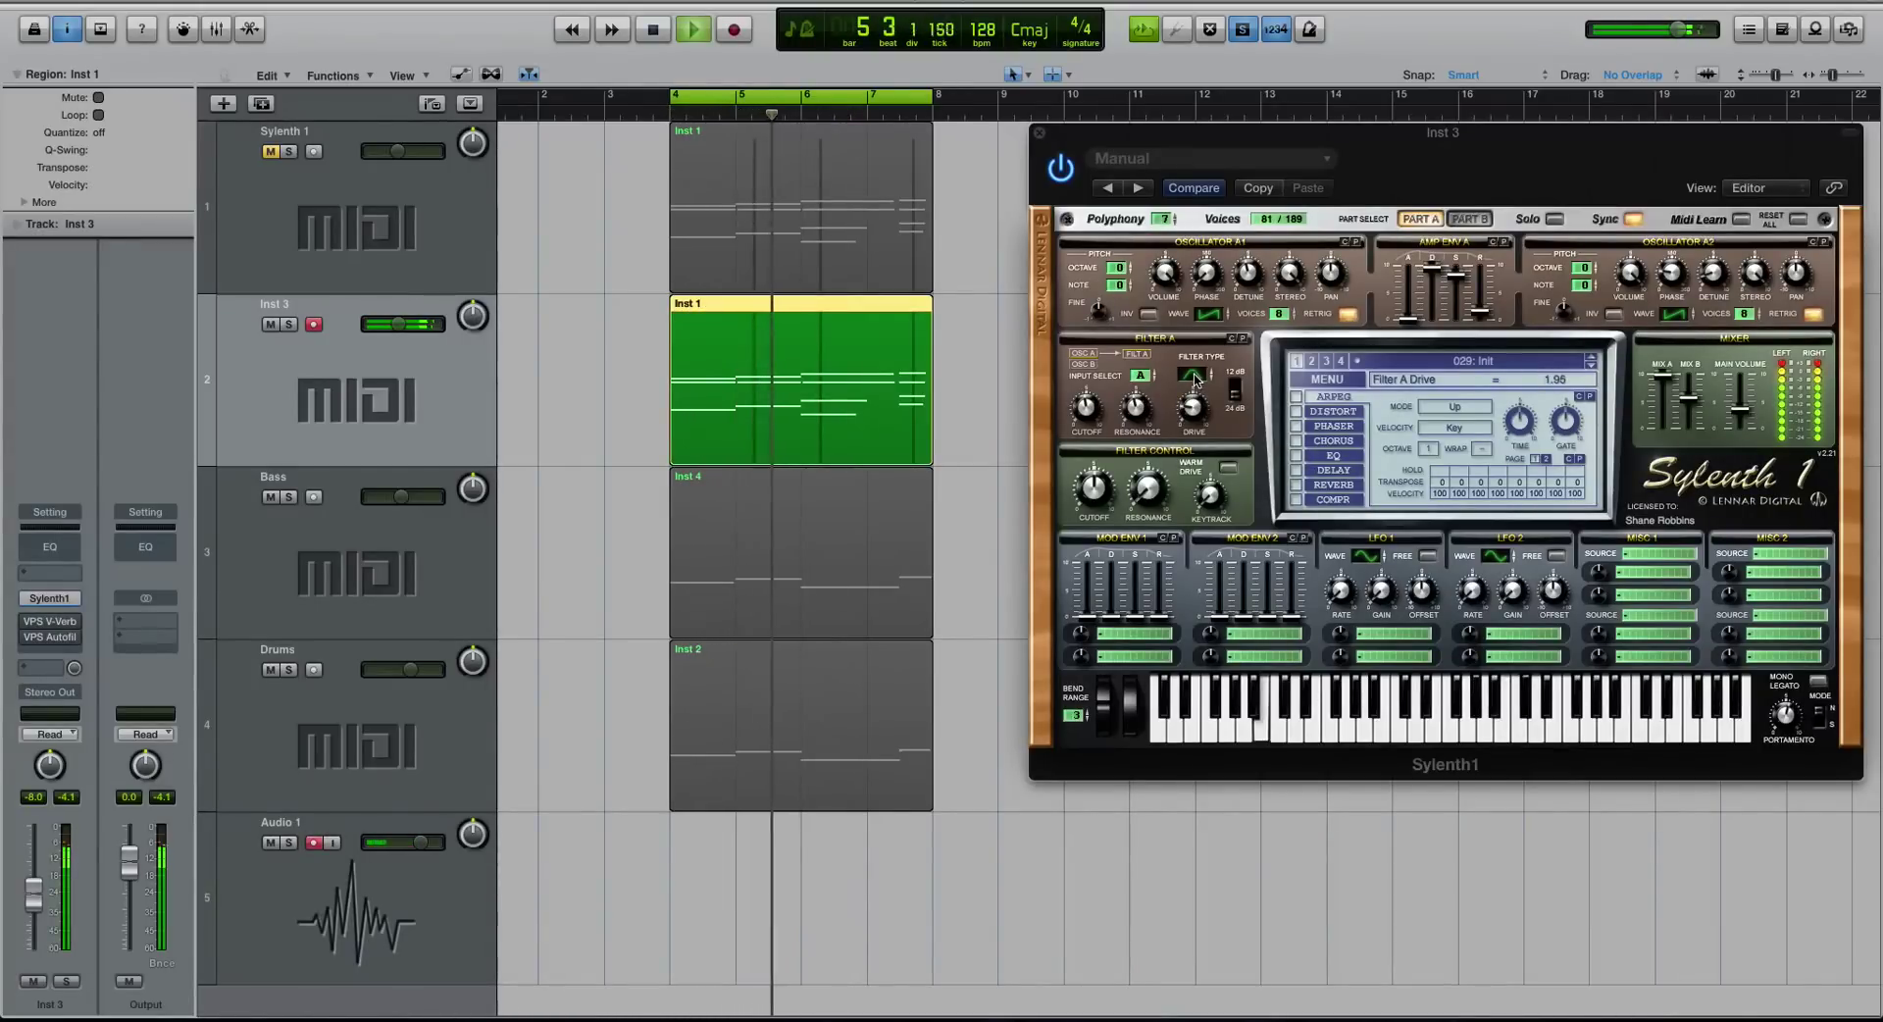
{"action": "key", "text": "space"}
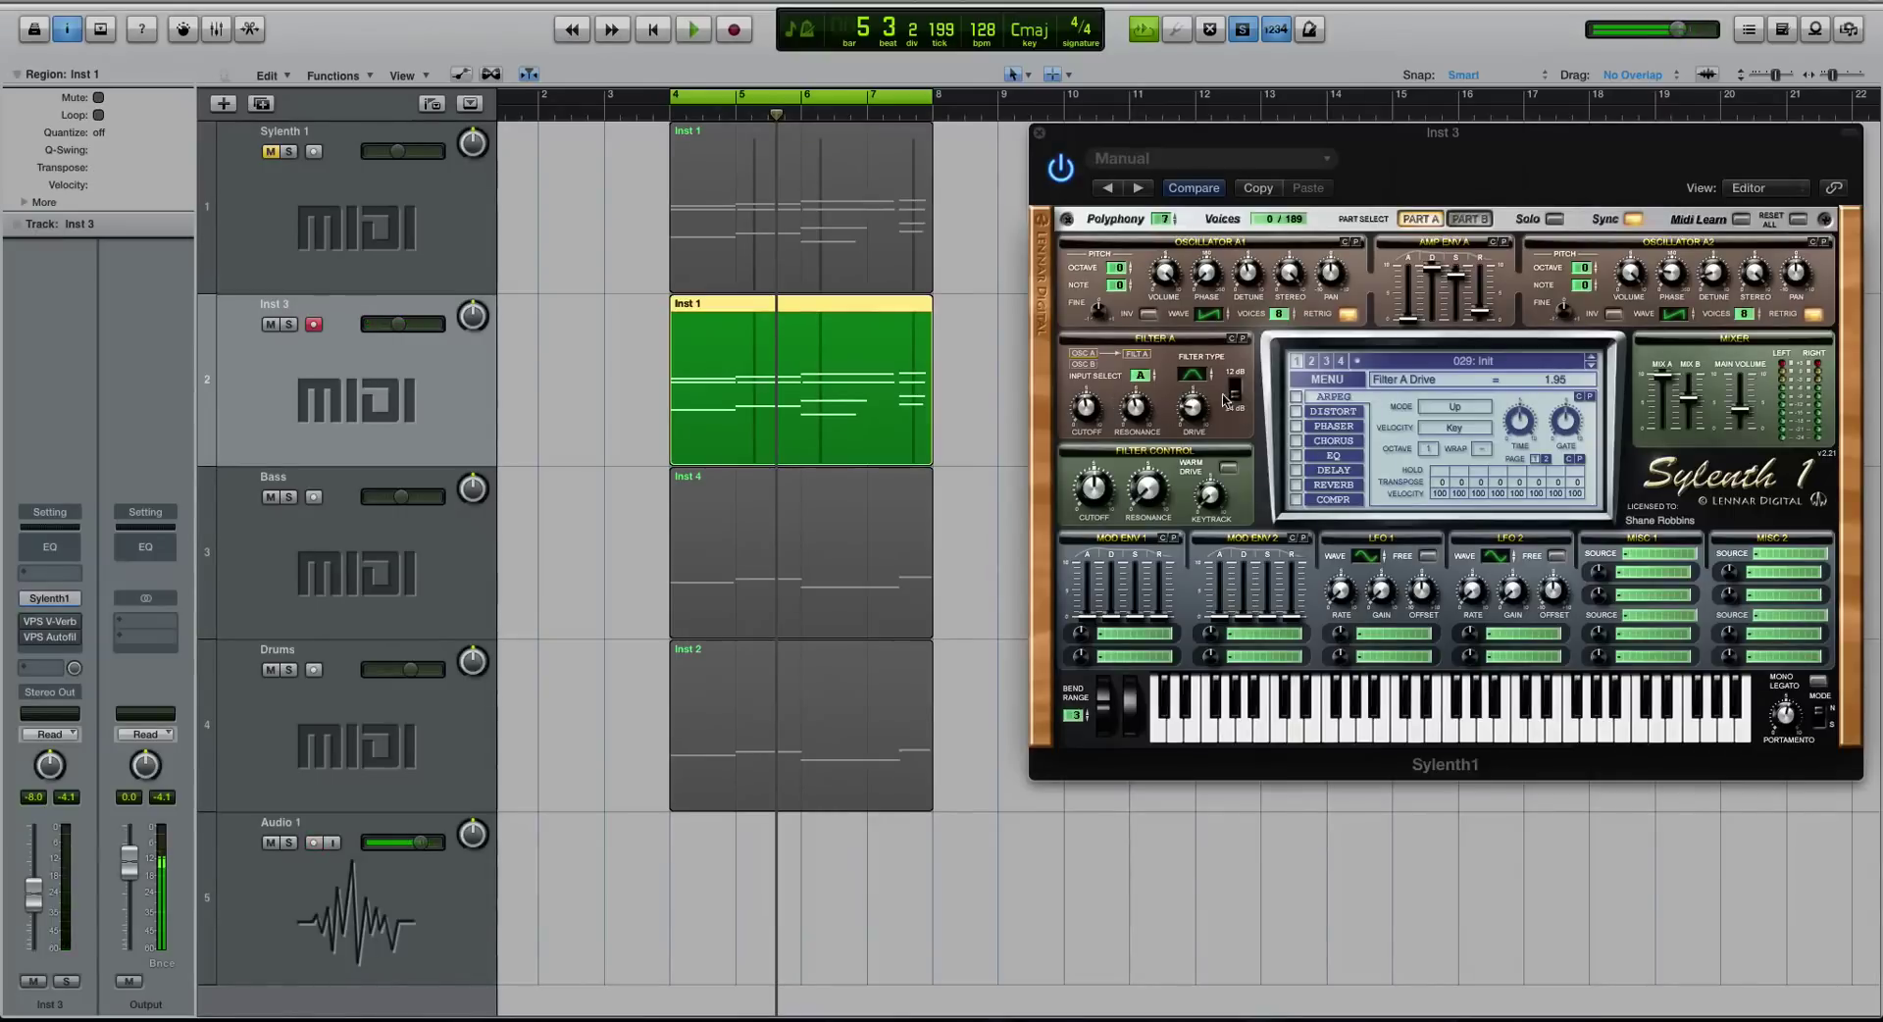
{"action": "left_click", "coordinate": [1236, 395]}
{"action": "key", "text": "space"}
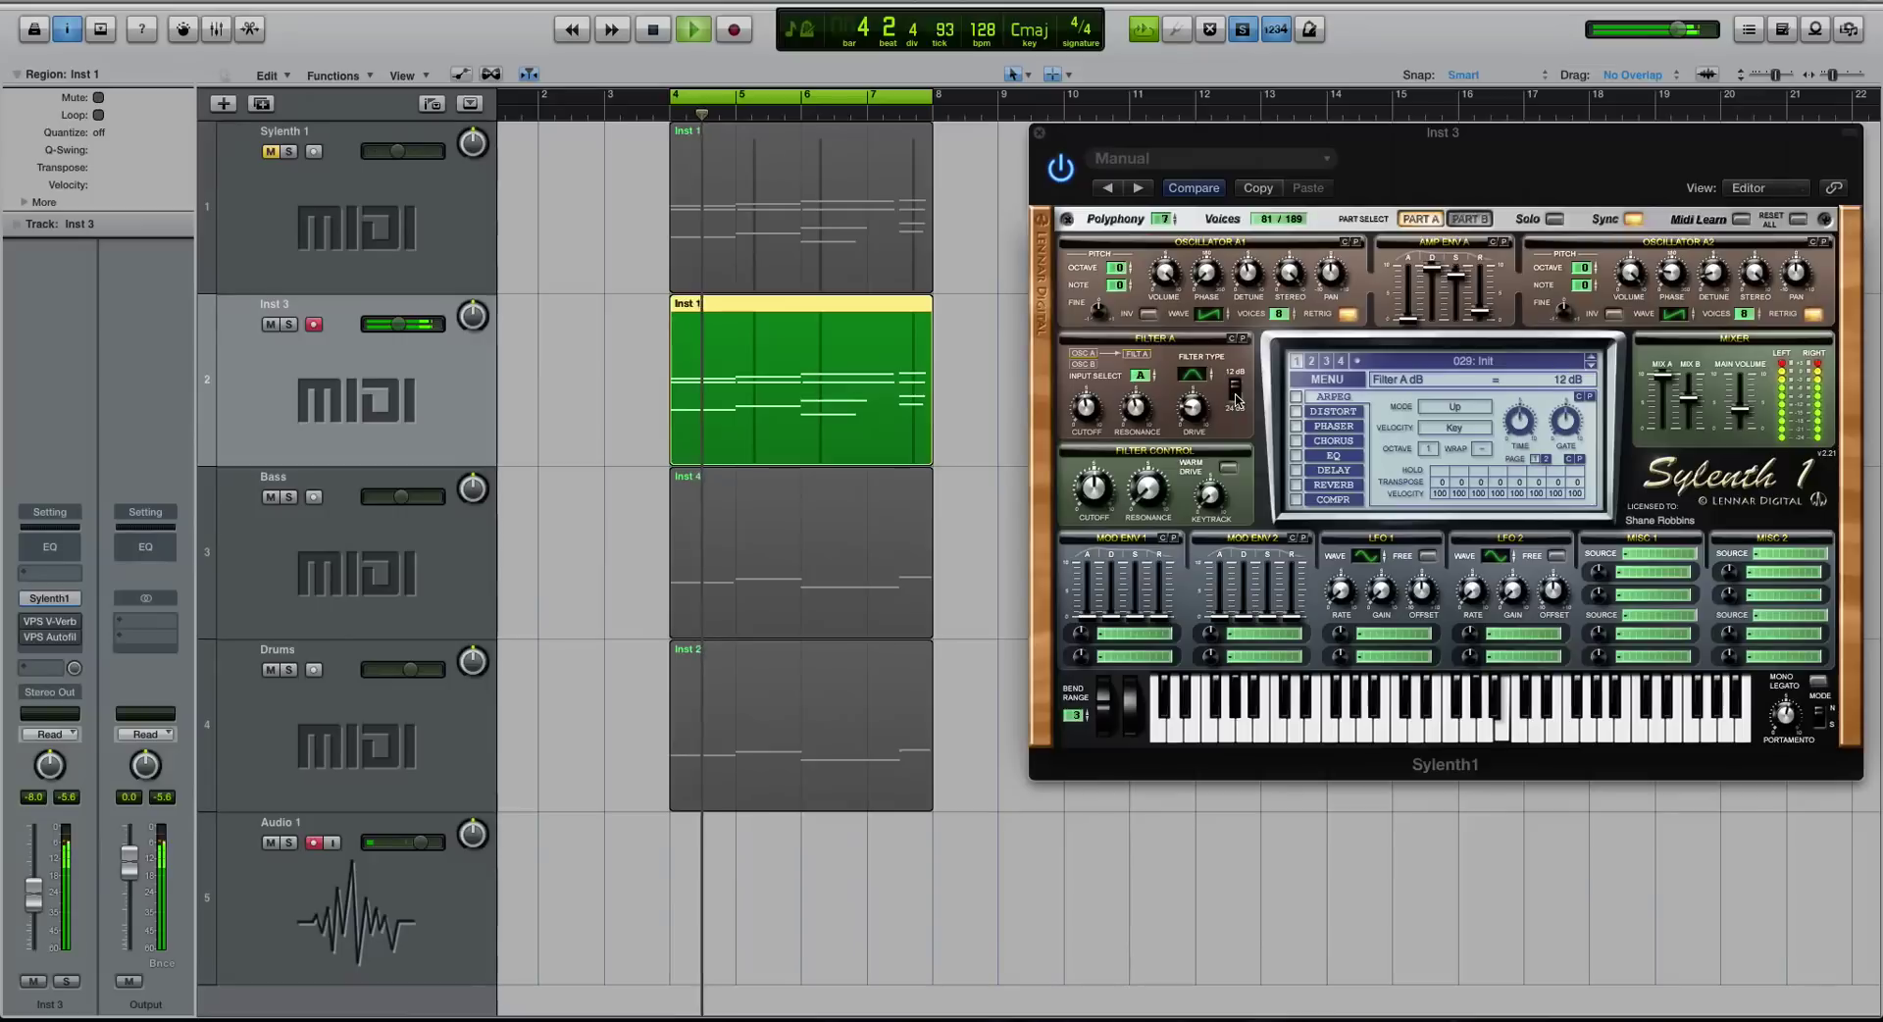
{"action": "key", "text": "space"}
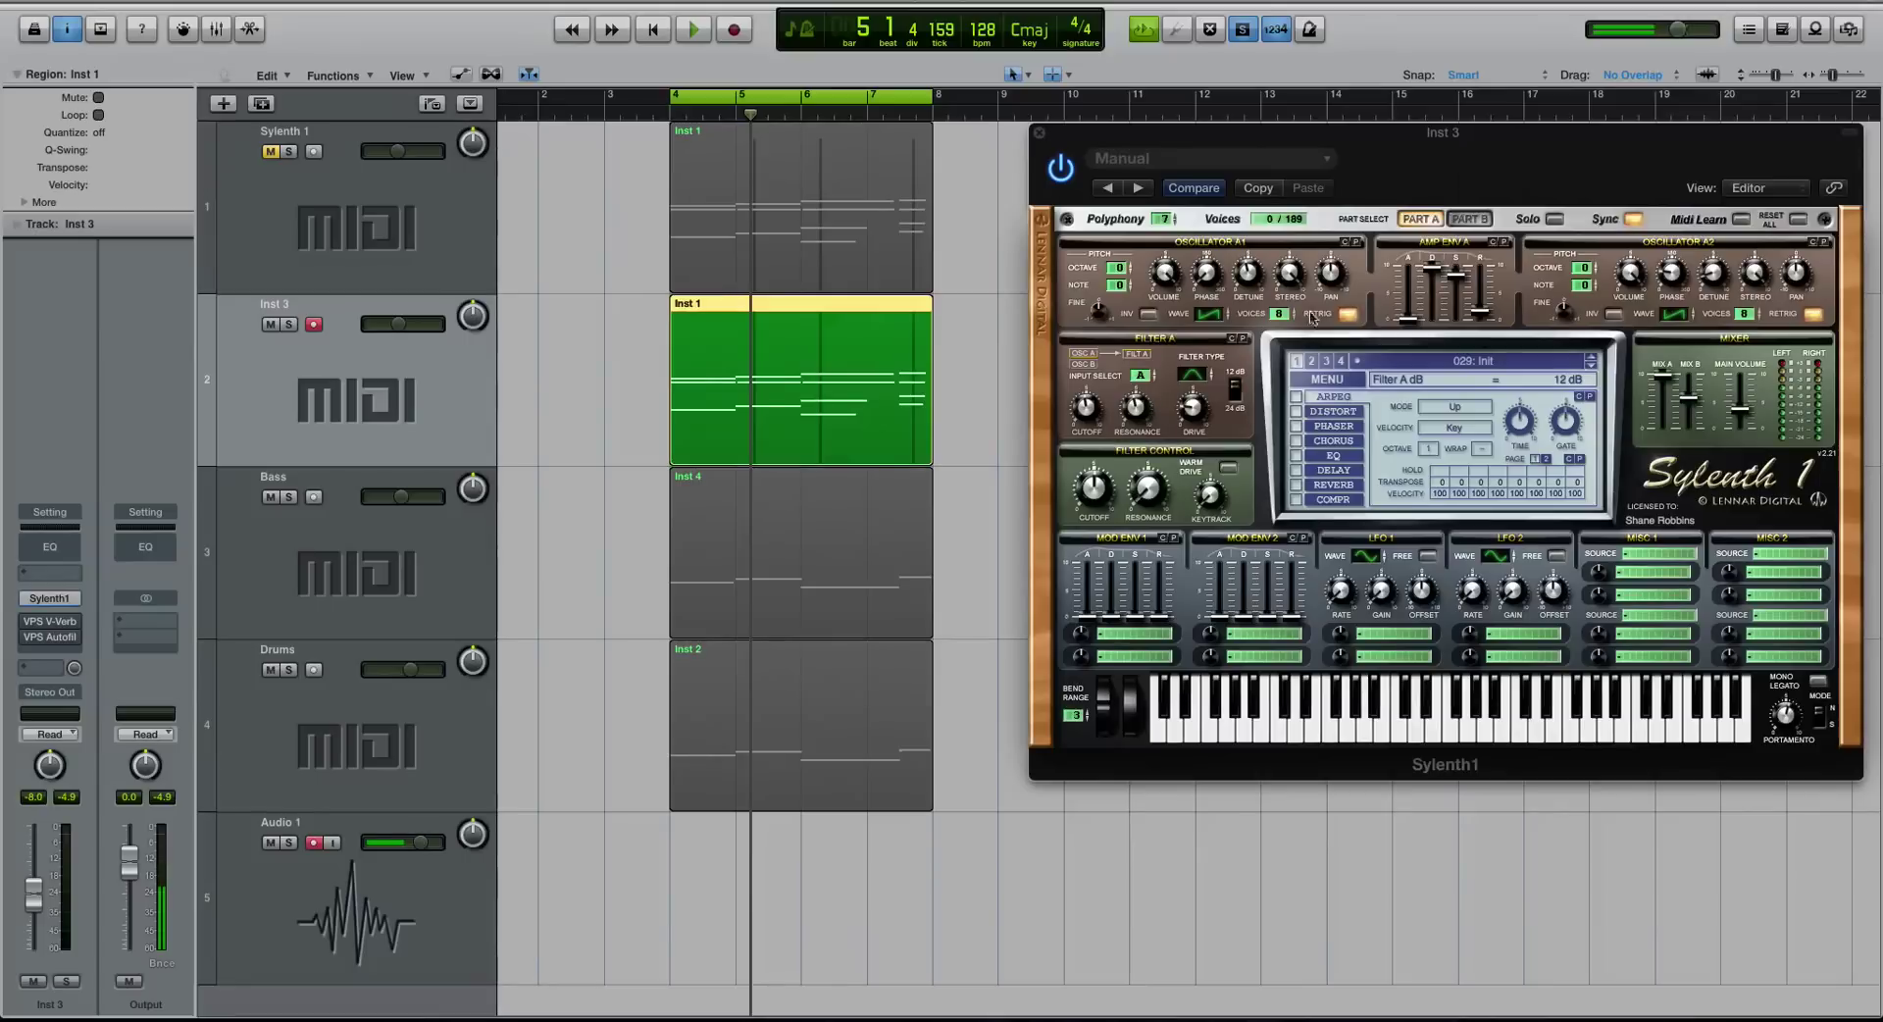
- In Part B, set Filter B to bandpass with a cutoff of 153.26 Hz
{"action": "left_click", "coordinate": [1466, 219]}
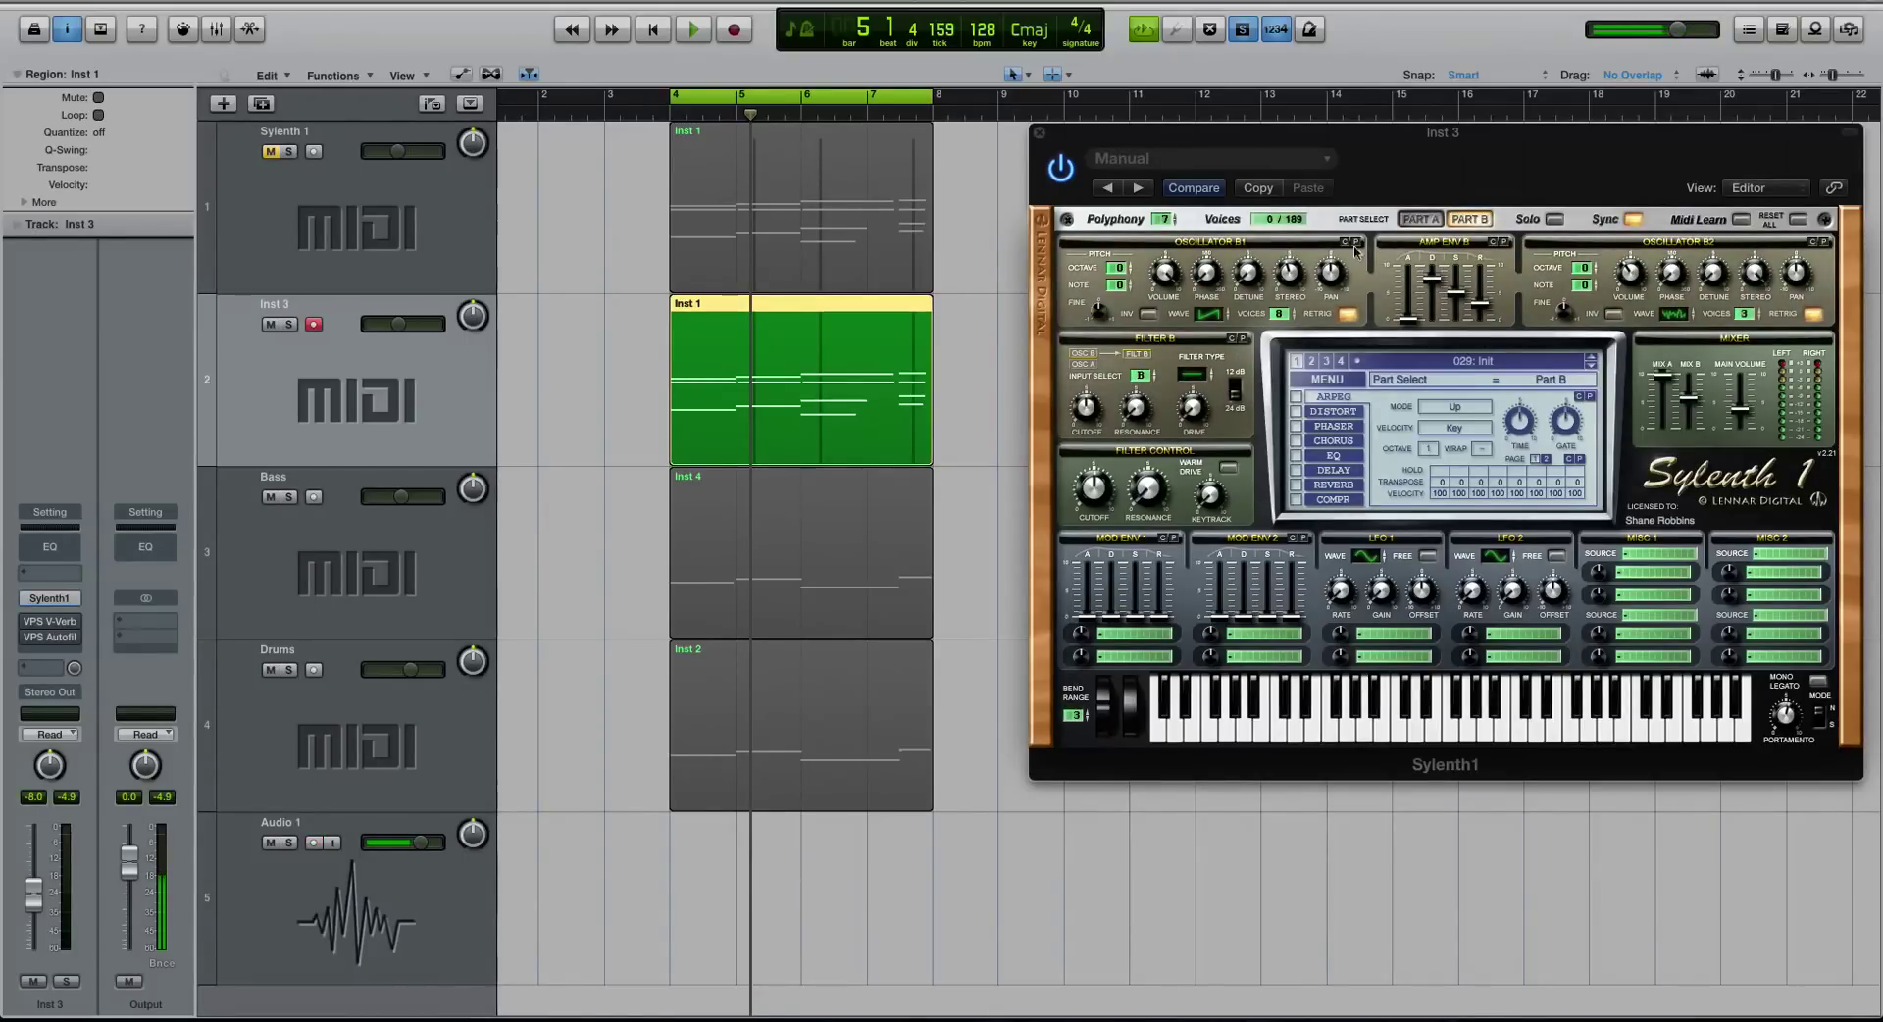
{"action": "left_click", "coordinate": [1182, 375]}
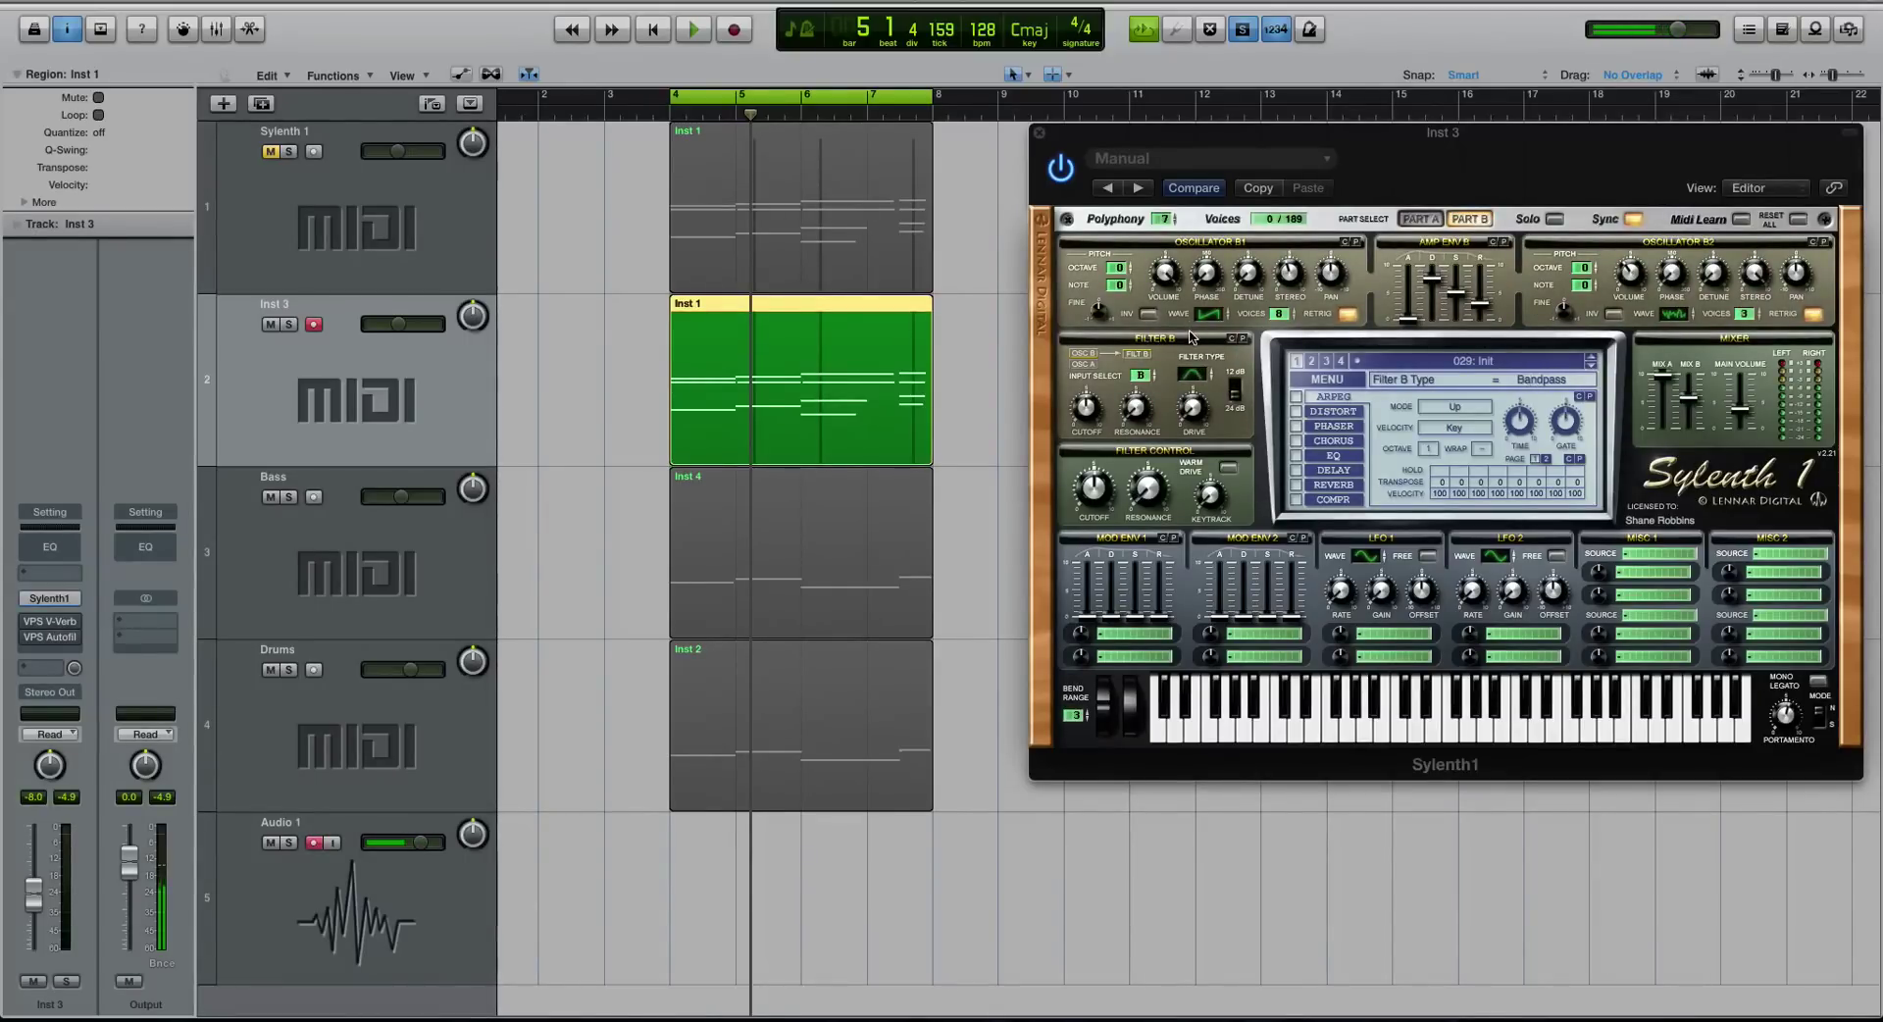
{"action": "left_click", "coordinate": [1099, 409]}
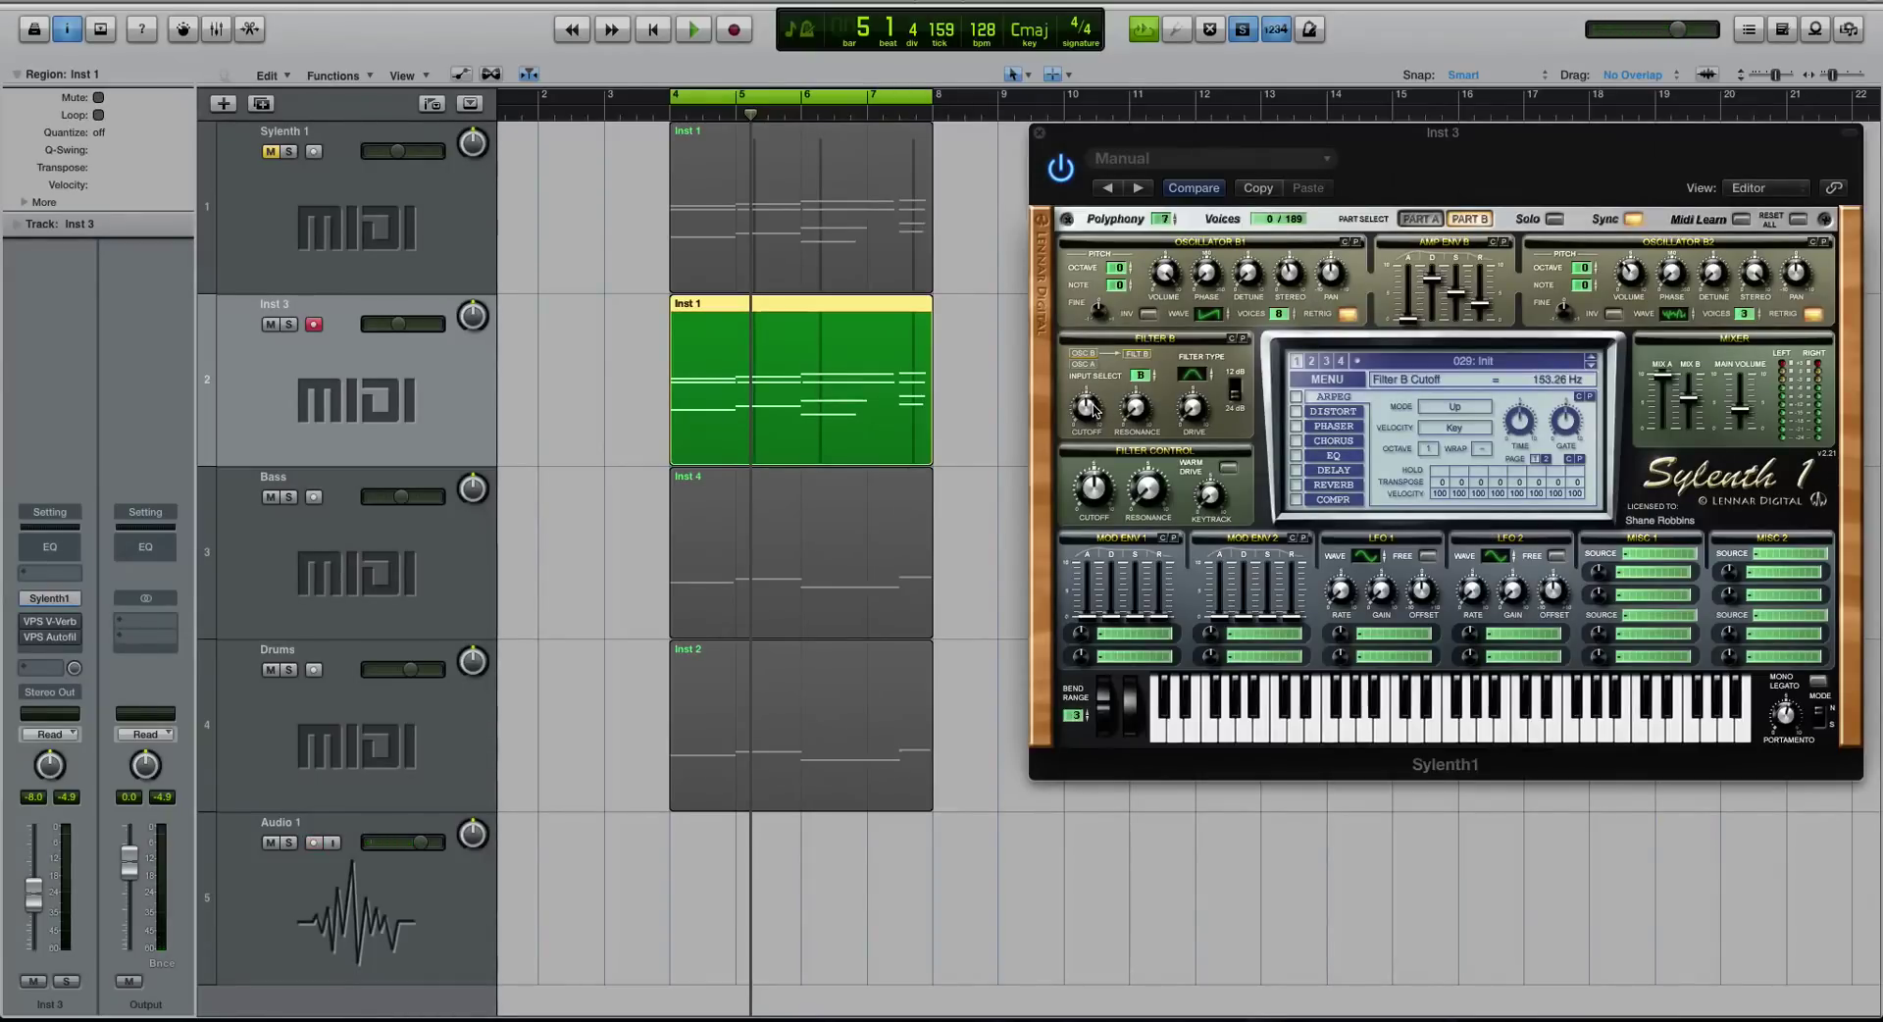
{"action": "left_click_drag", "start_coordinate": [1093, 410], "coordinate": [1093, 408]}
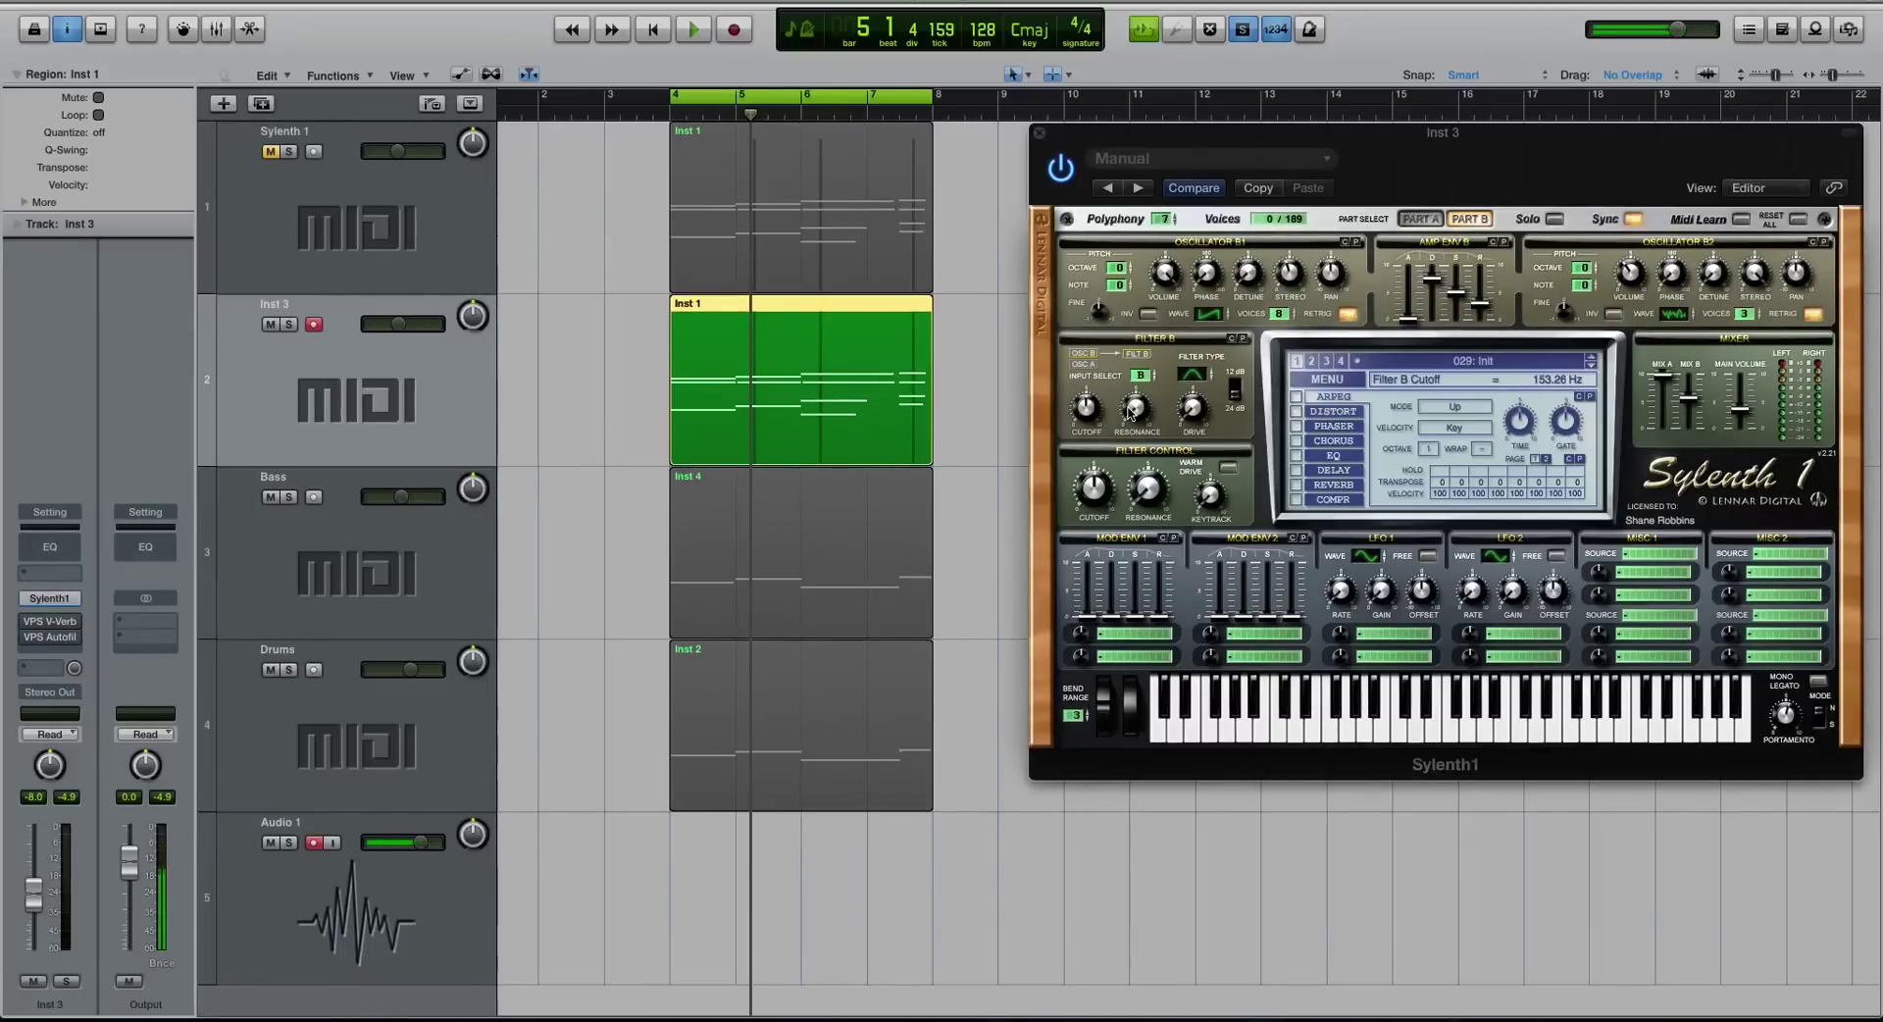
- Set Filter B's resonance to 2.00 and its drive to 2.33, auditioning the sound
{"action": "mouse_move", "coordinate": [1135, 414]}
{"action": "left_mouse_down"}
{"action": "mouse_move", "coordinate": [1135, 397]}
{"action": "mouse_move", "coordinate": [1167, 399]}
{"action": "left_mouse_up"}
{"action": "key", "text": "space"}
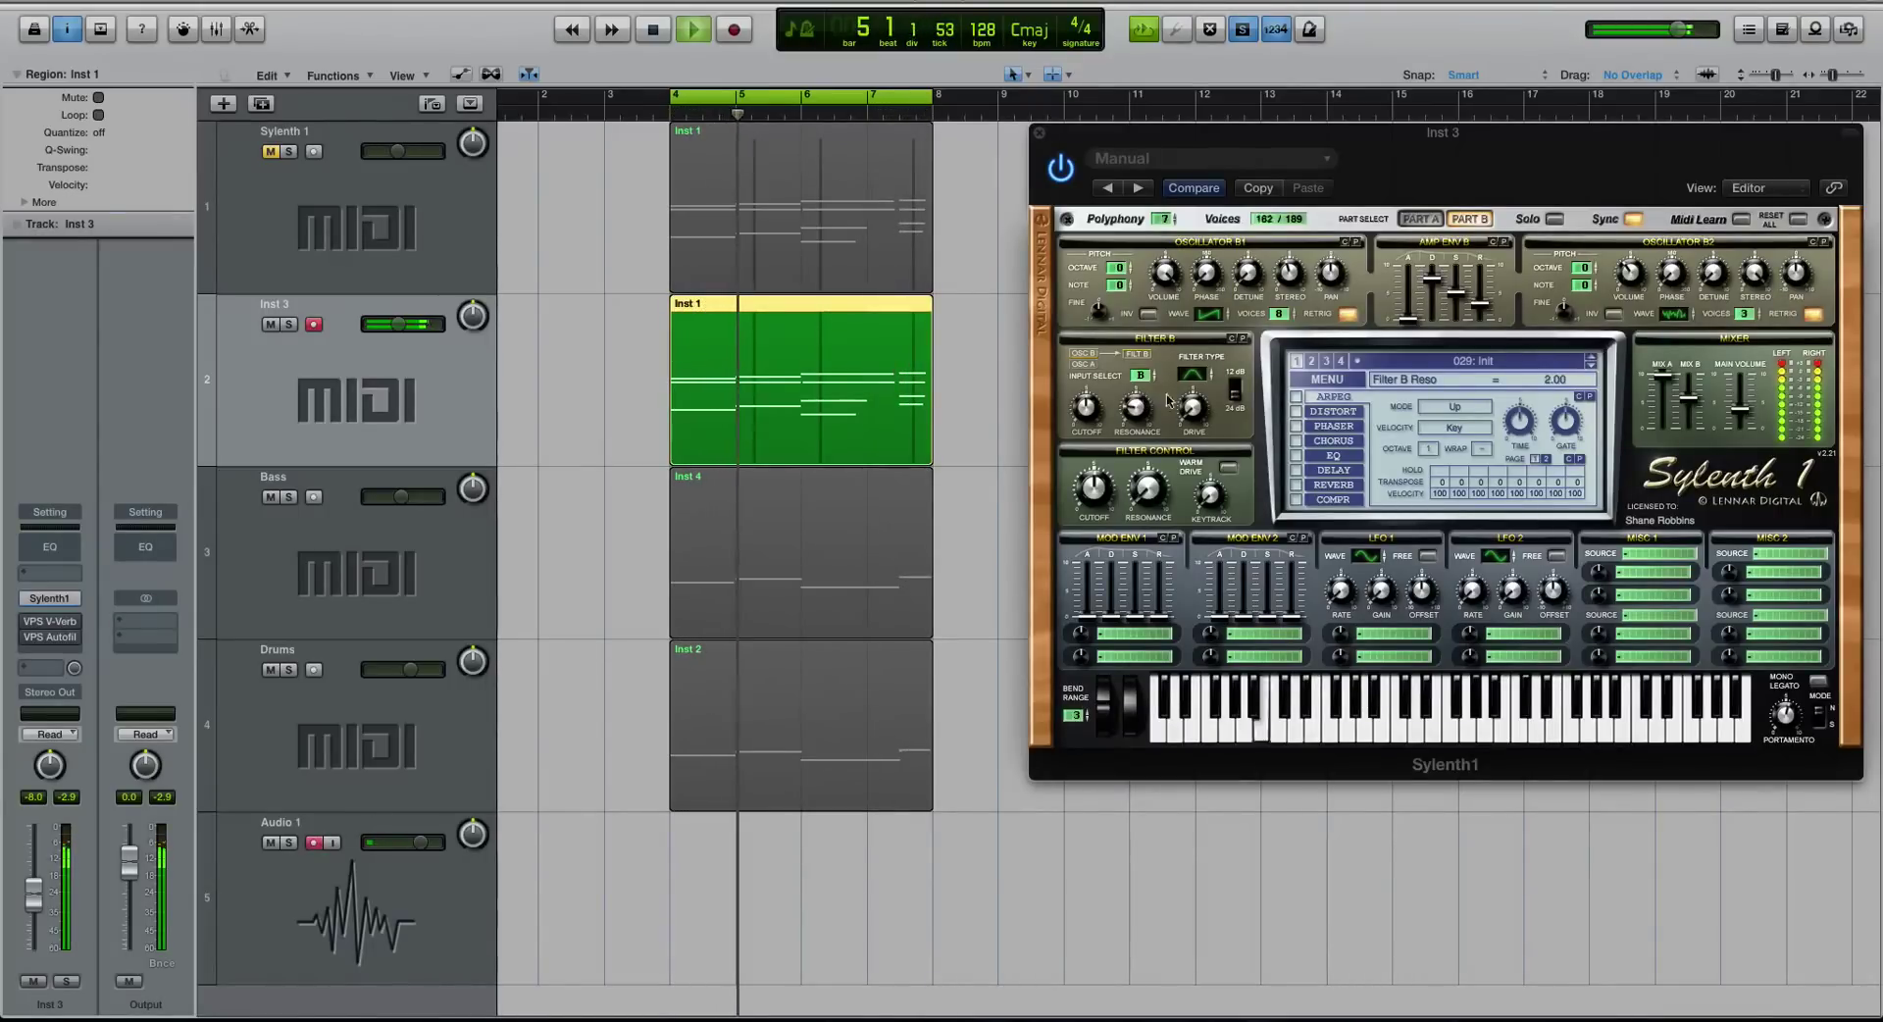
{"action": "key", "text": "space"}
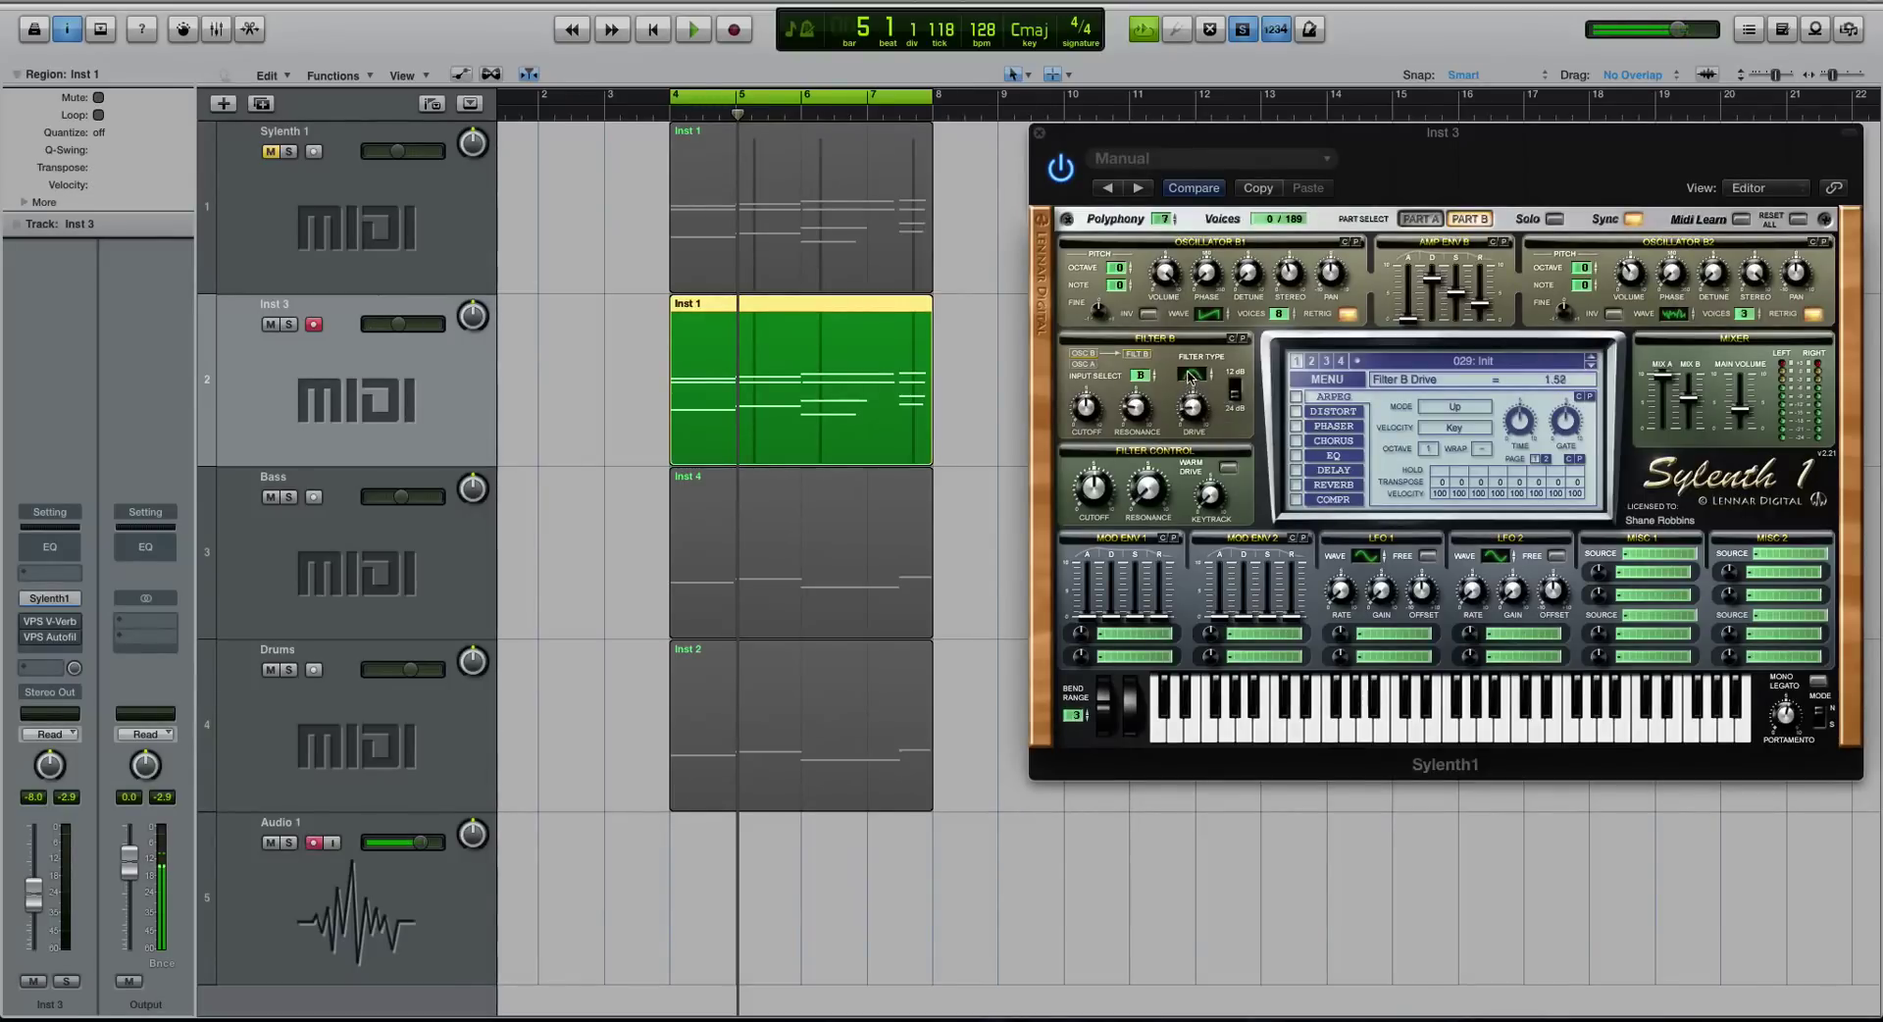
{"action": "key", "text": "space"}
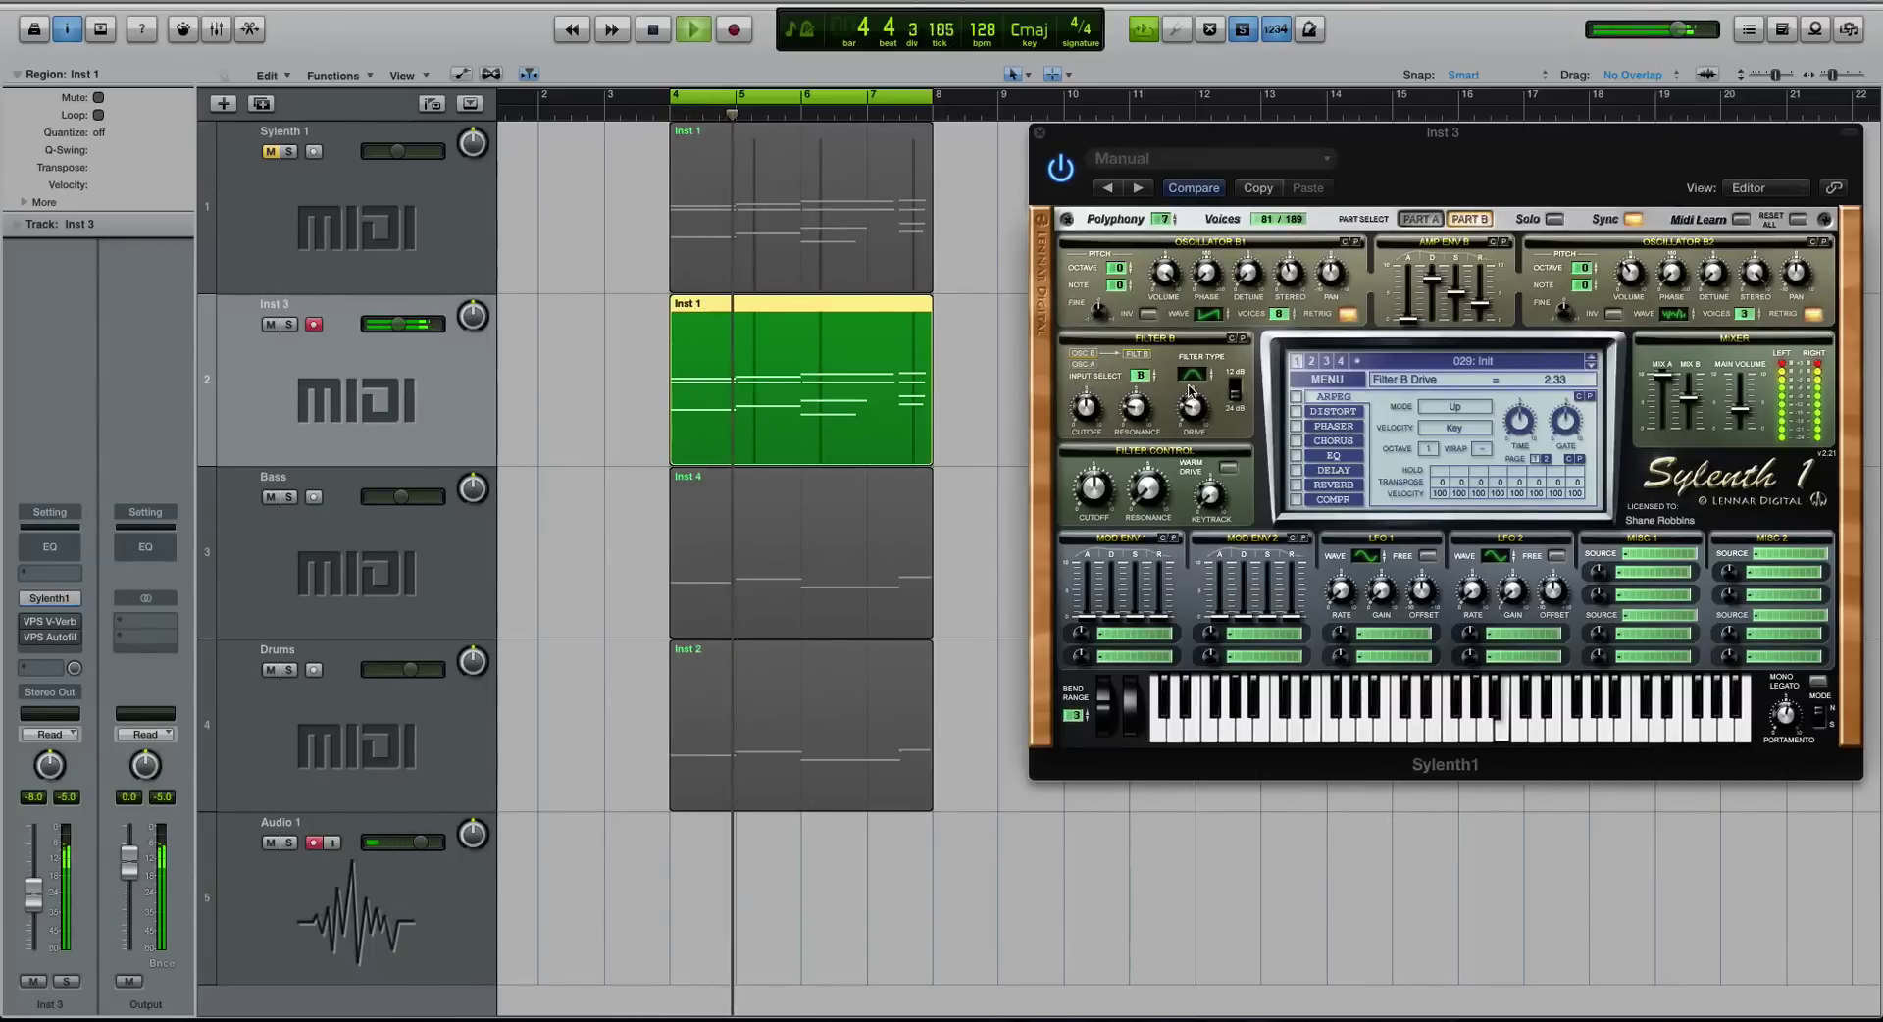
{"action": "key", "text": "space"}
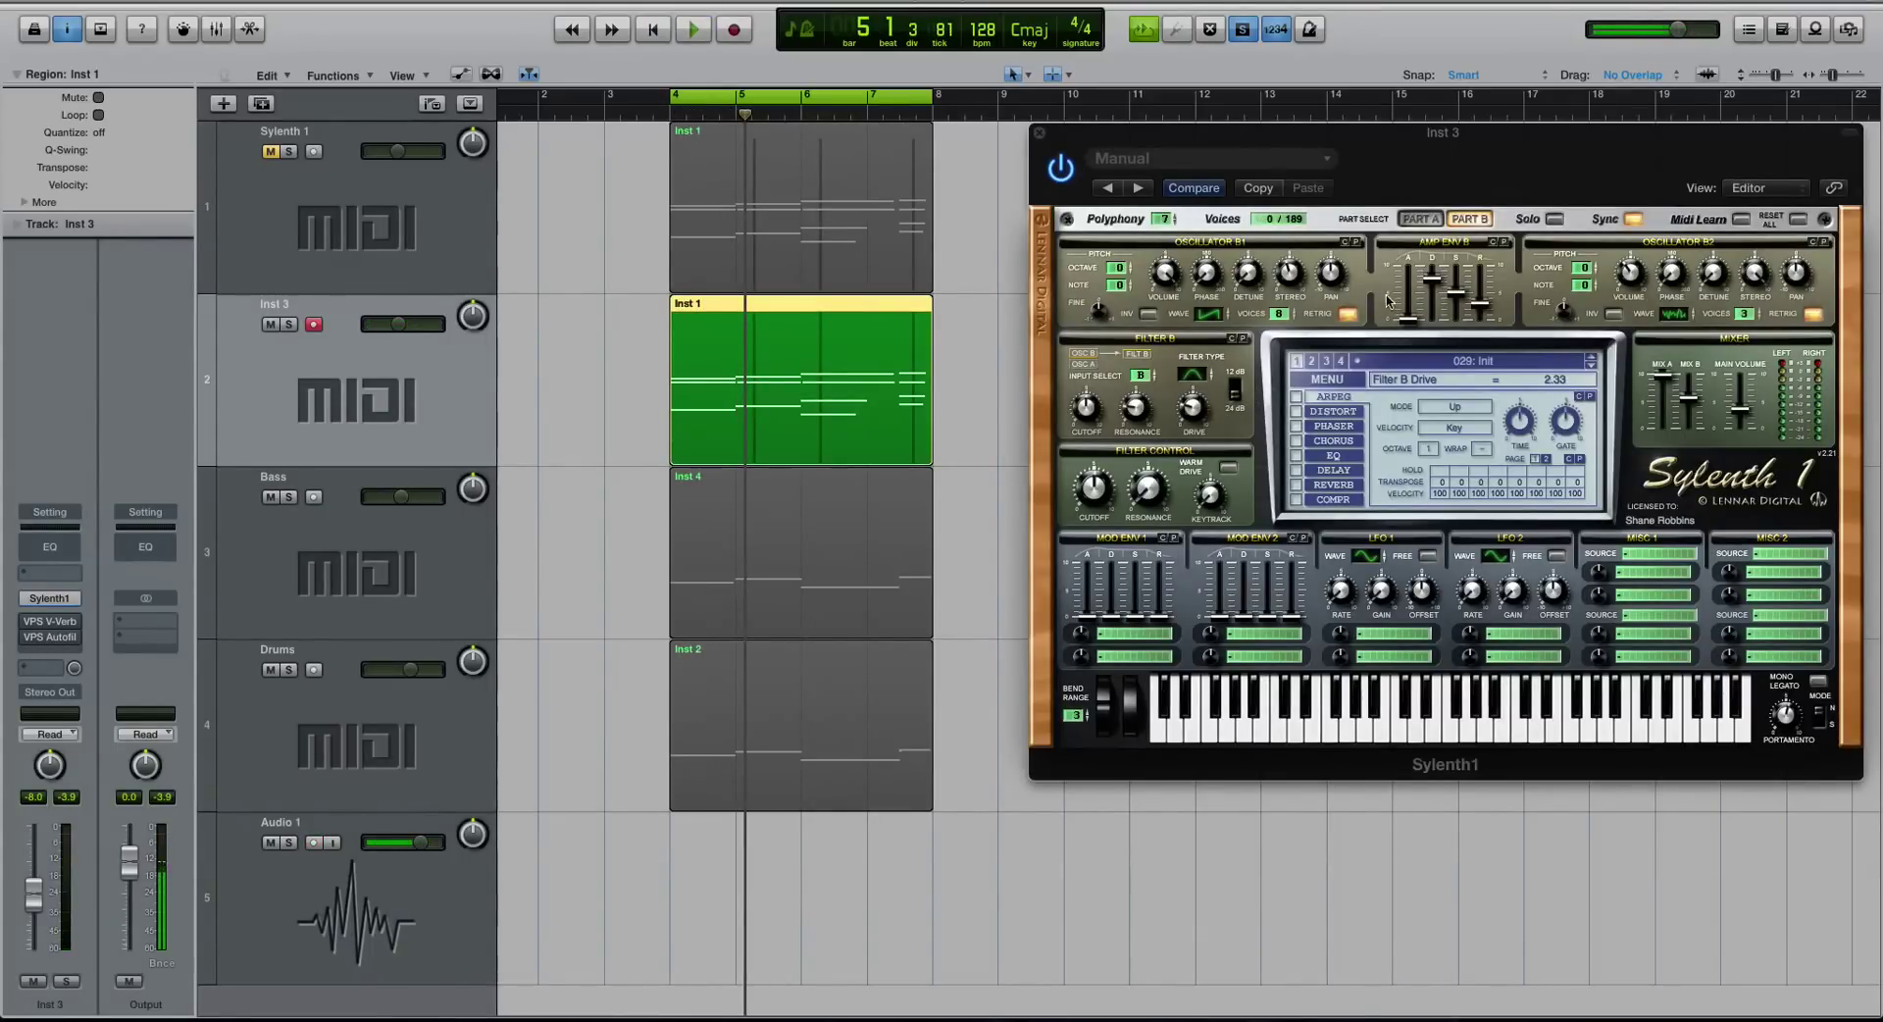
- Toggle the part solo during playback to compare Part A and Part B with the full patch
{"action": "left_click", "coordinate": [1465, 219]}
{"action": "left_click", "coordinate": [1554, 220]}
{"action": "key", "text": "space"}
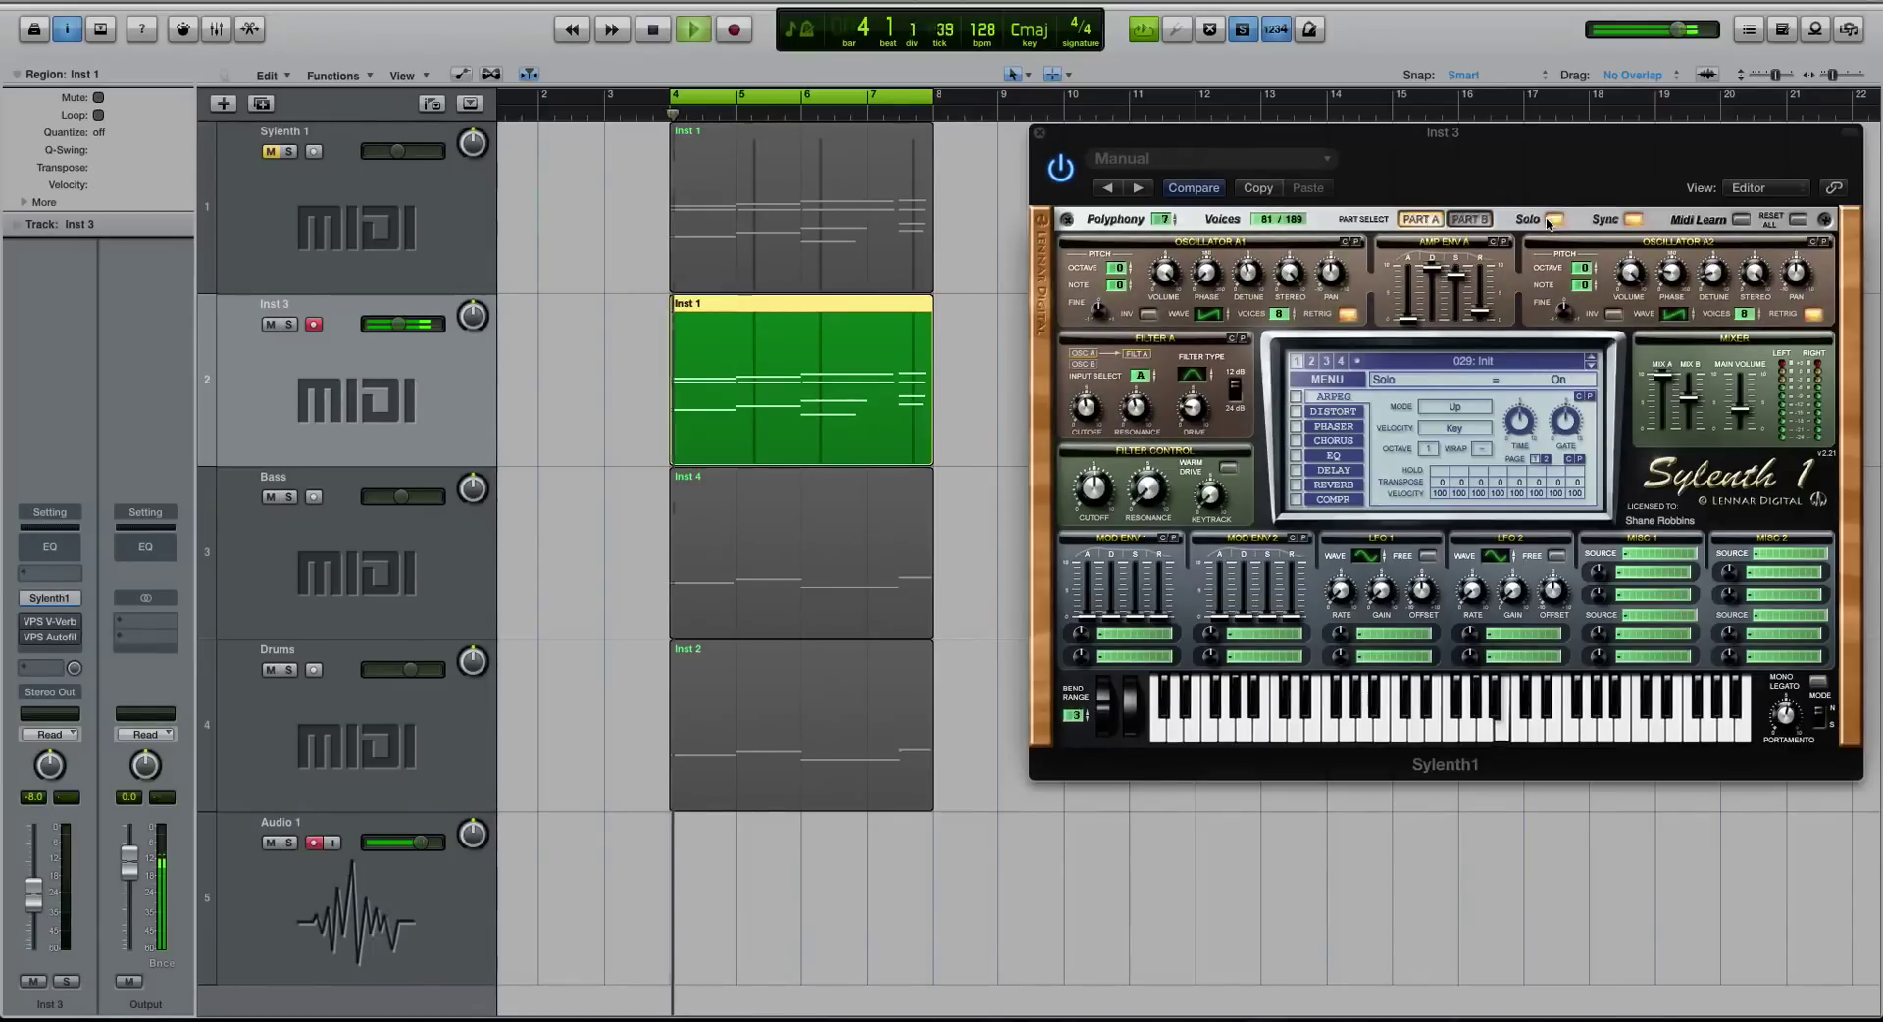
{"action": "left_click", "coordinate": [1551, 219]}
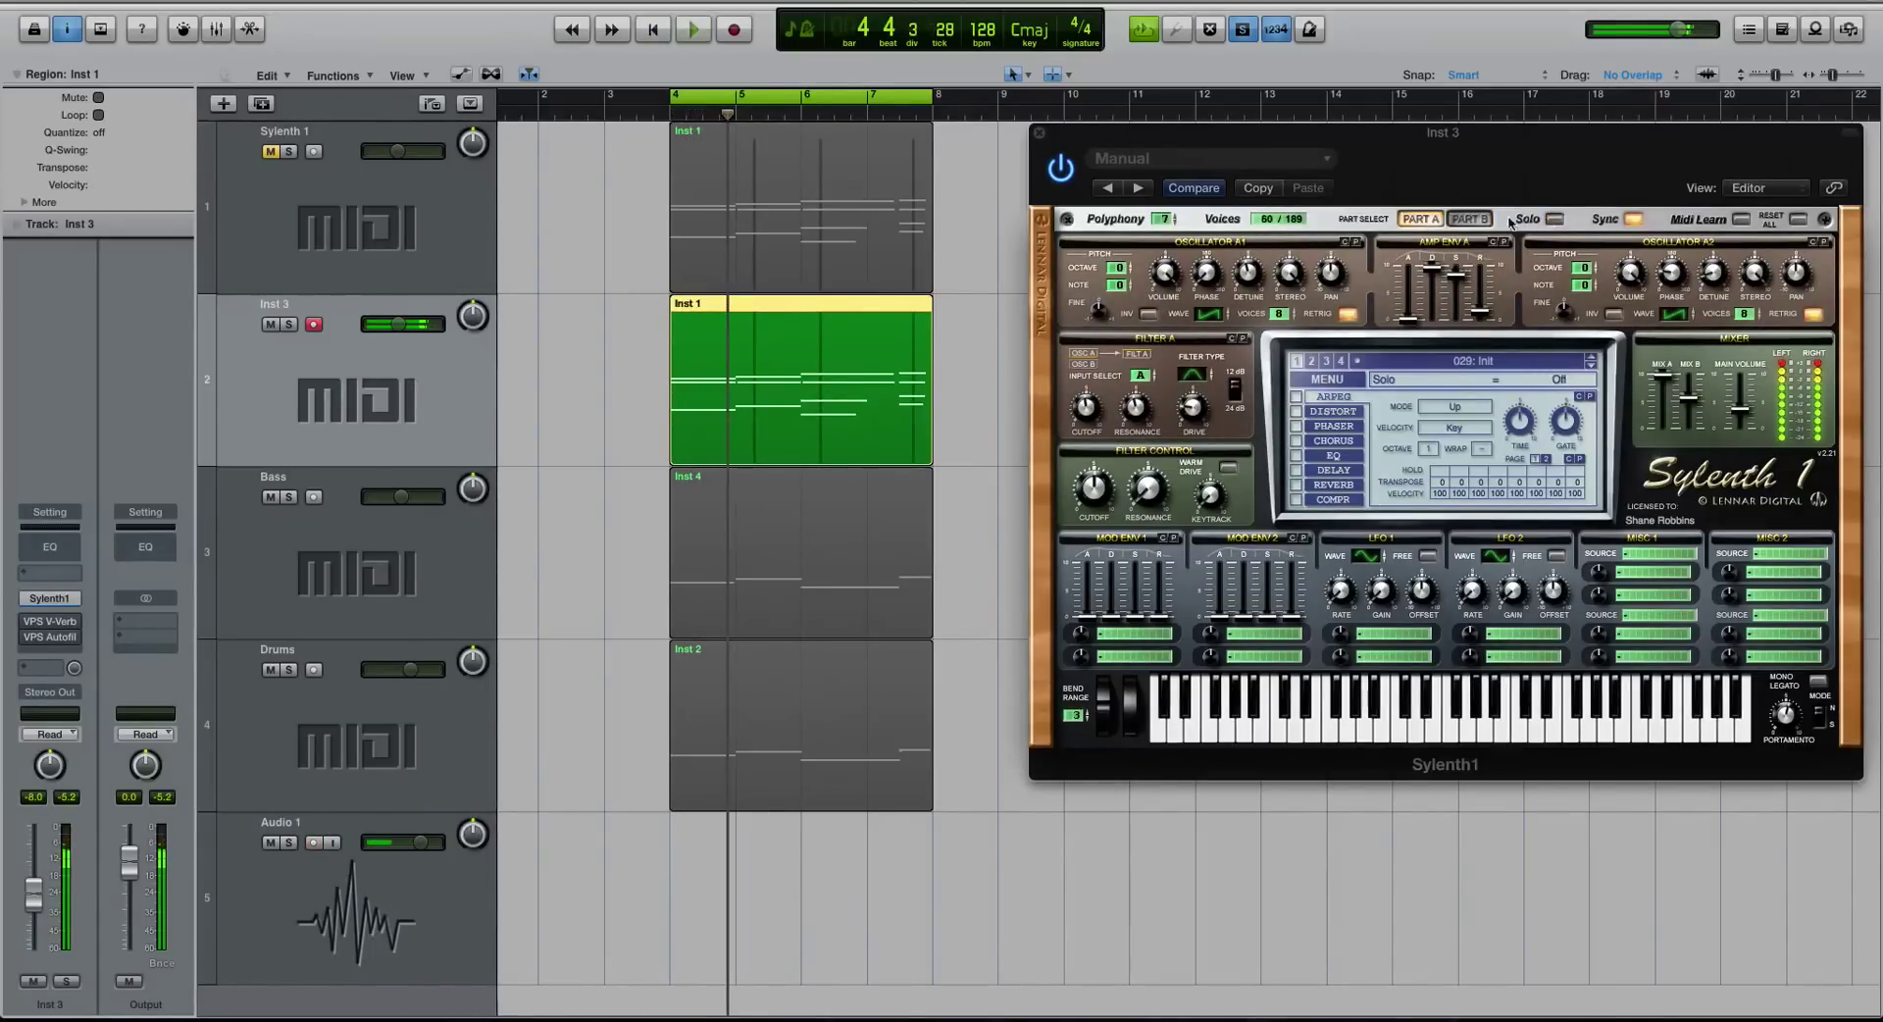
{"action": "key", "text": "space"}
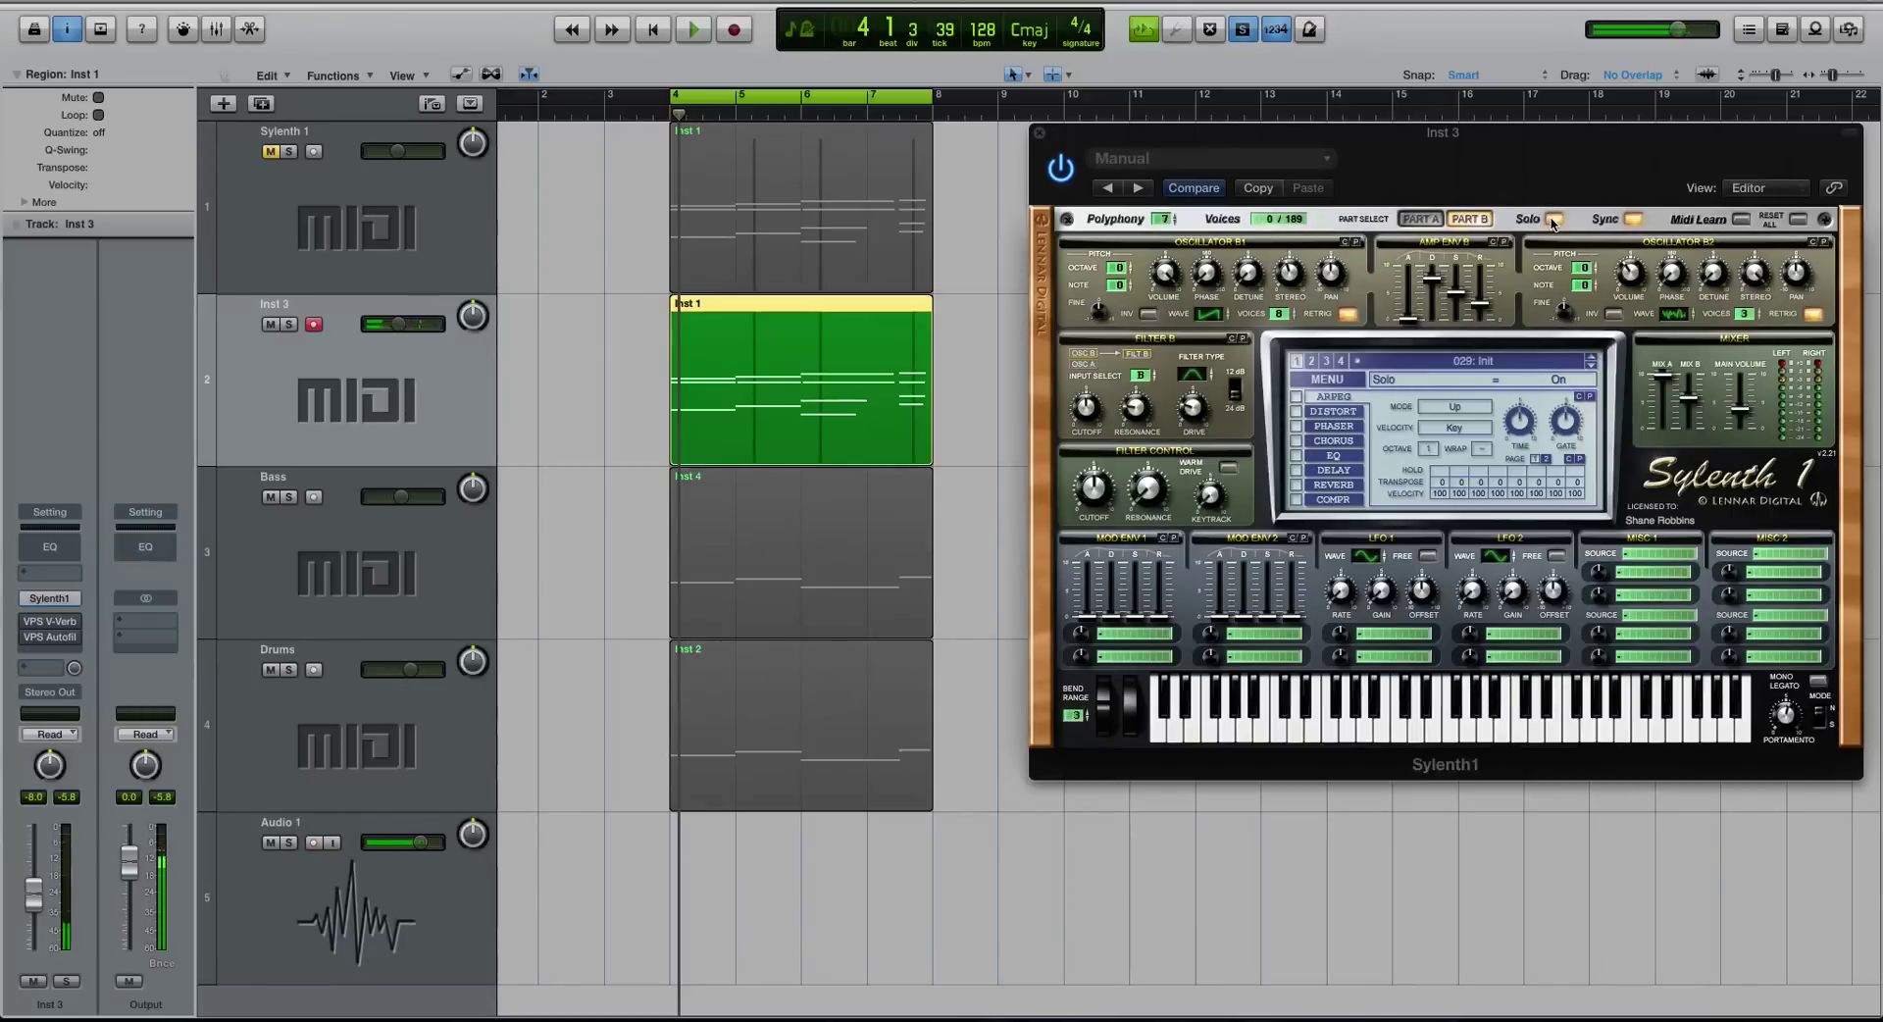
- Audition Part B on its own, and turn the part solo off
{"action": "key", "text": "space"}
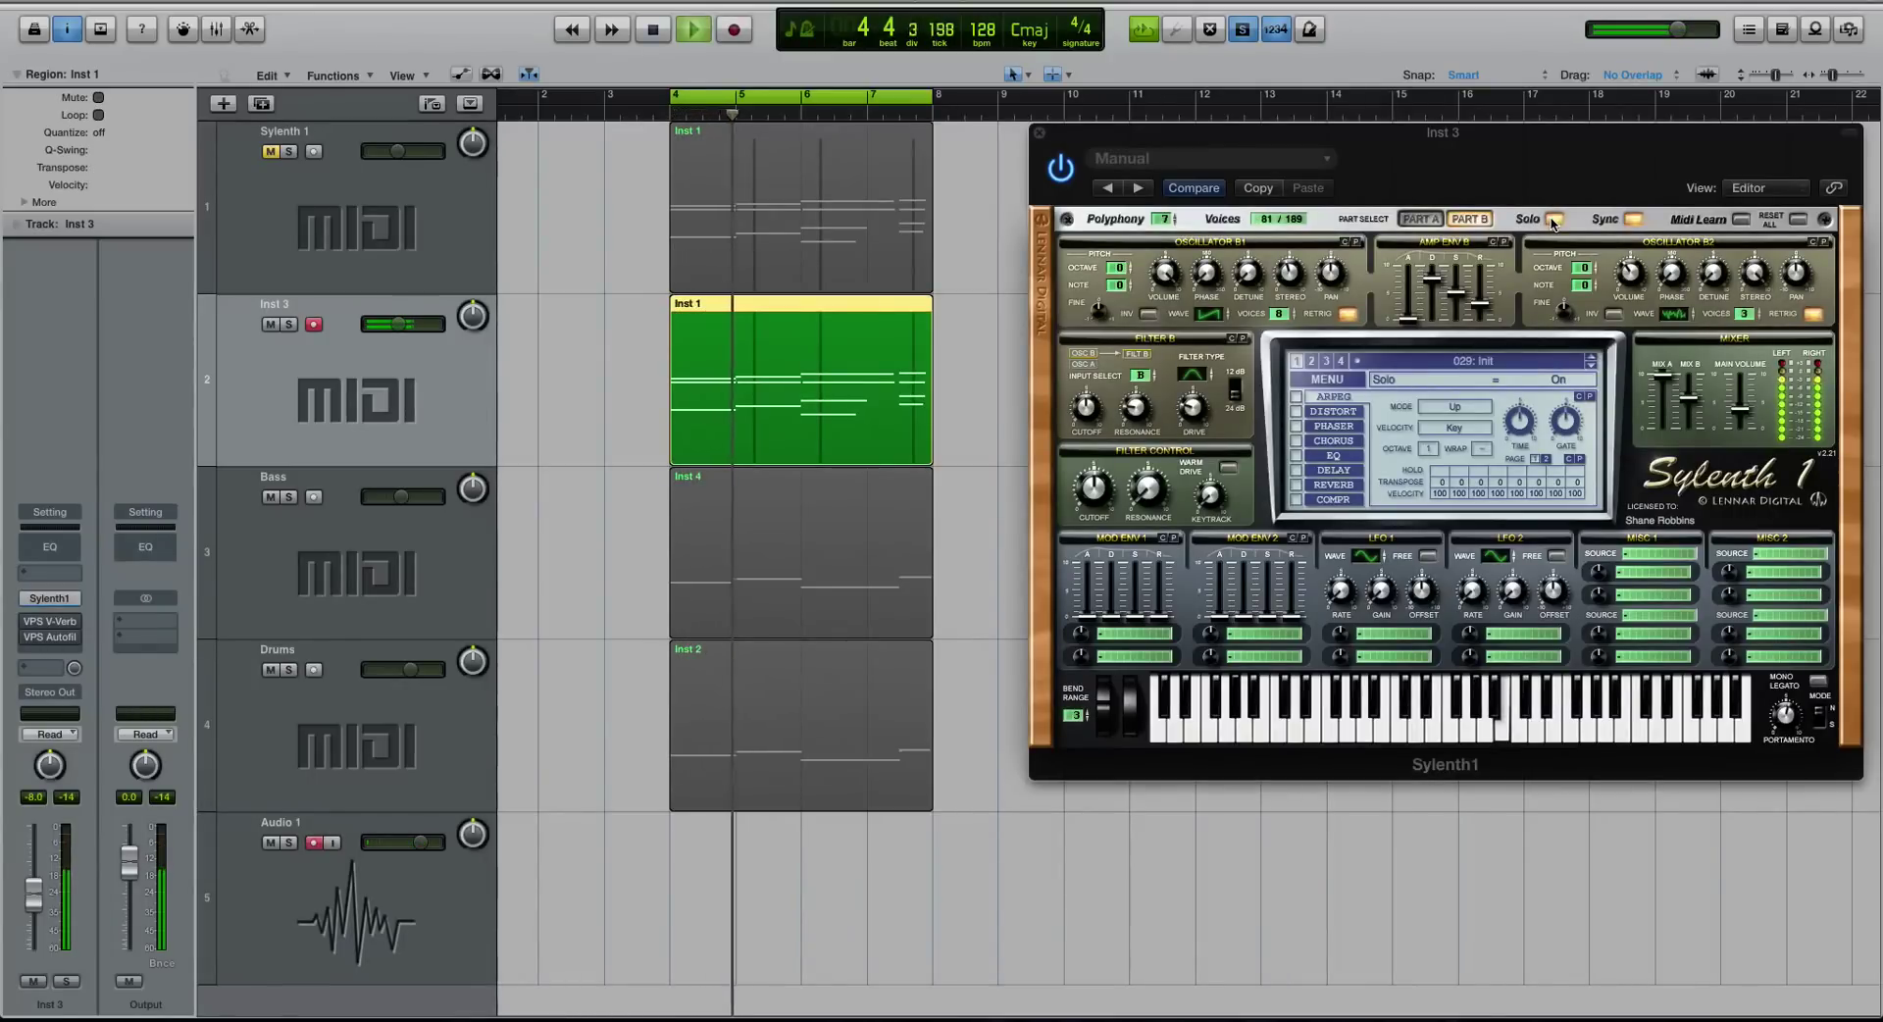
{"action": "key", "text": "space"}
{"action": "left_click", "coordinate": [1553, 219]}
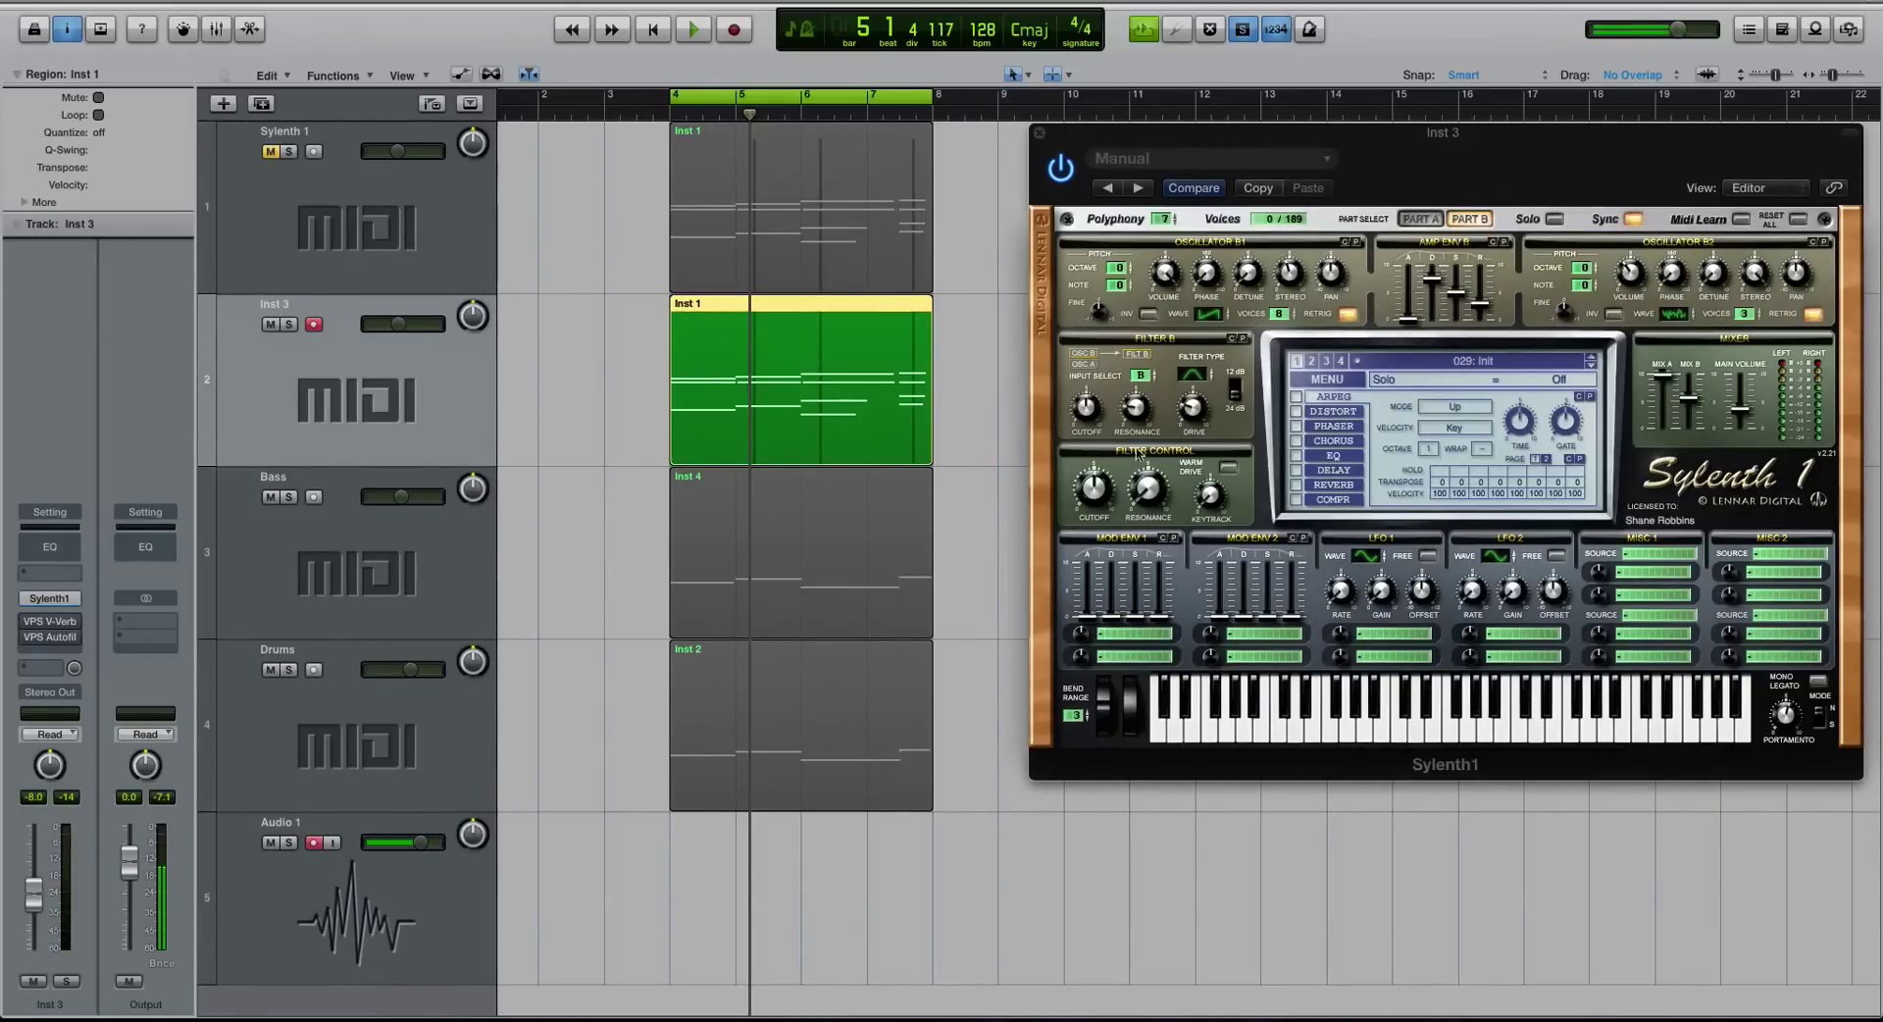
- Set the Filter Control cutoff to 146.16 Hz and its resonance to 5.71, auditioning the sound
{"action": "left_click", "coordinate": [1096, 487]}
{"action": "scroll", "coordinate": [1096, 488], "scroll_direction": "up", "scroll_amount": 3}
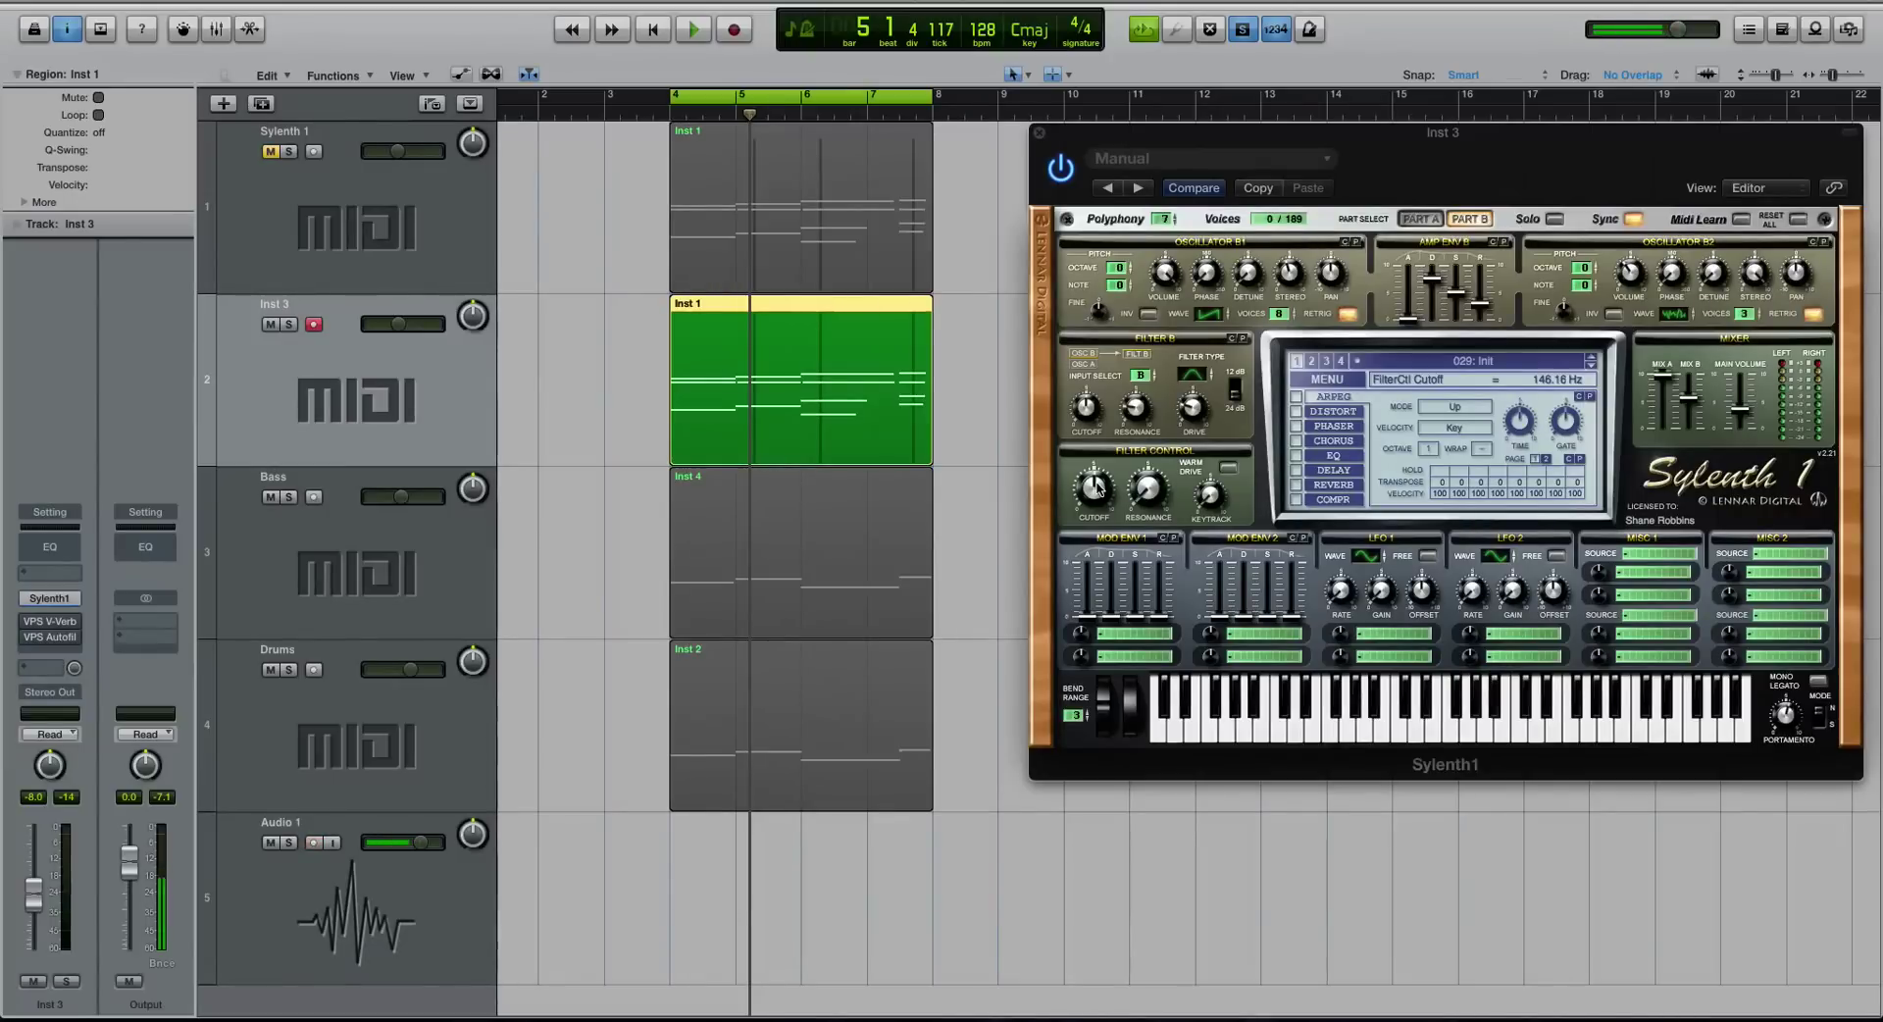
{"action": "scroll", "coordinate": [1096, 488], "scroll_direction": "down", "scroll_amount": 2}
{"action": "scroll", "coordinate": [1096, 488], "scroll_direction": "up", "scroll_amount": 1}
{"action": "scroll", "coordinate": [1137, 490], "scroll_direction": "up", "scroll_amount": 1}
{"action": "scroll", "coordinate": [1149, 490], "scroll_direction": "down", "scroll_amount": 1}
{"action": "key", "text": "space"}
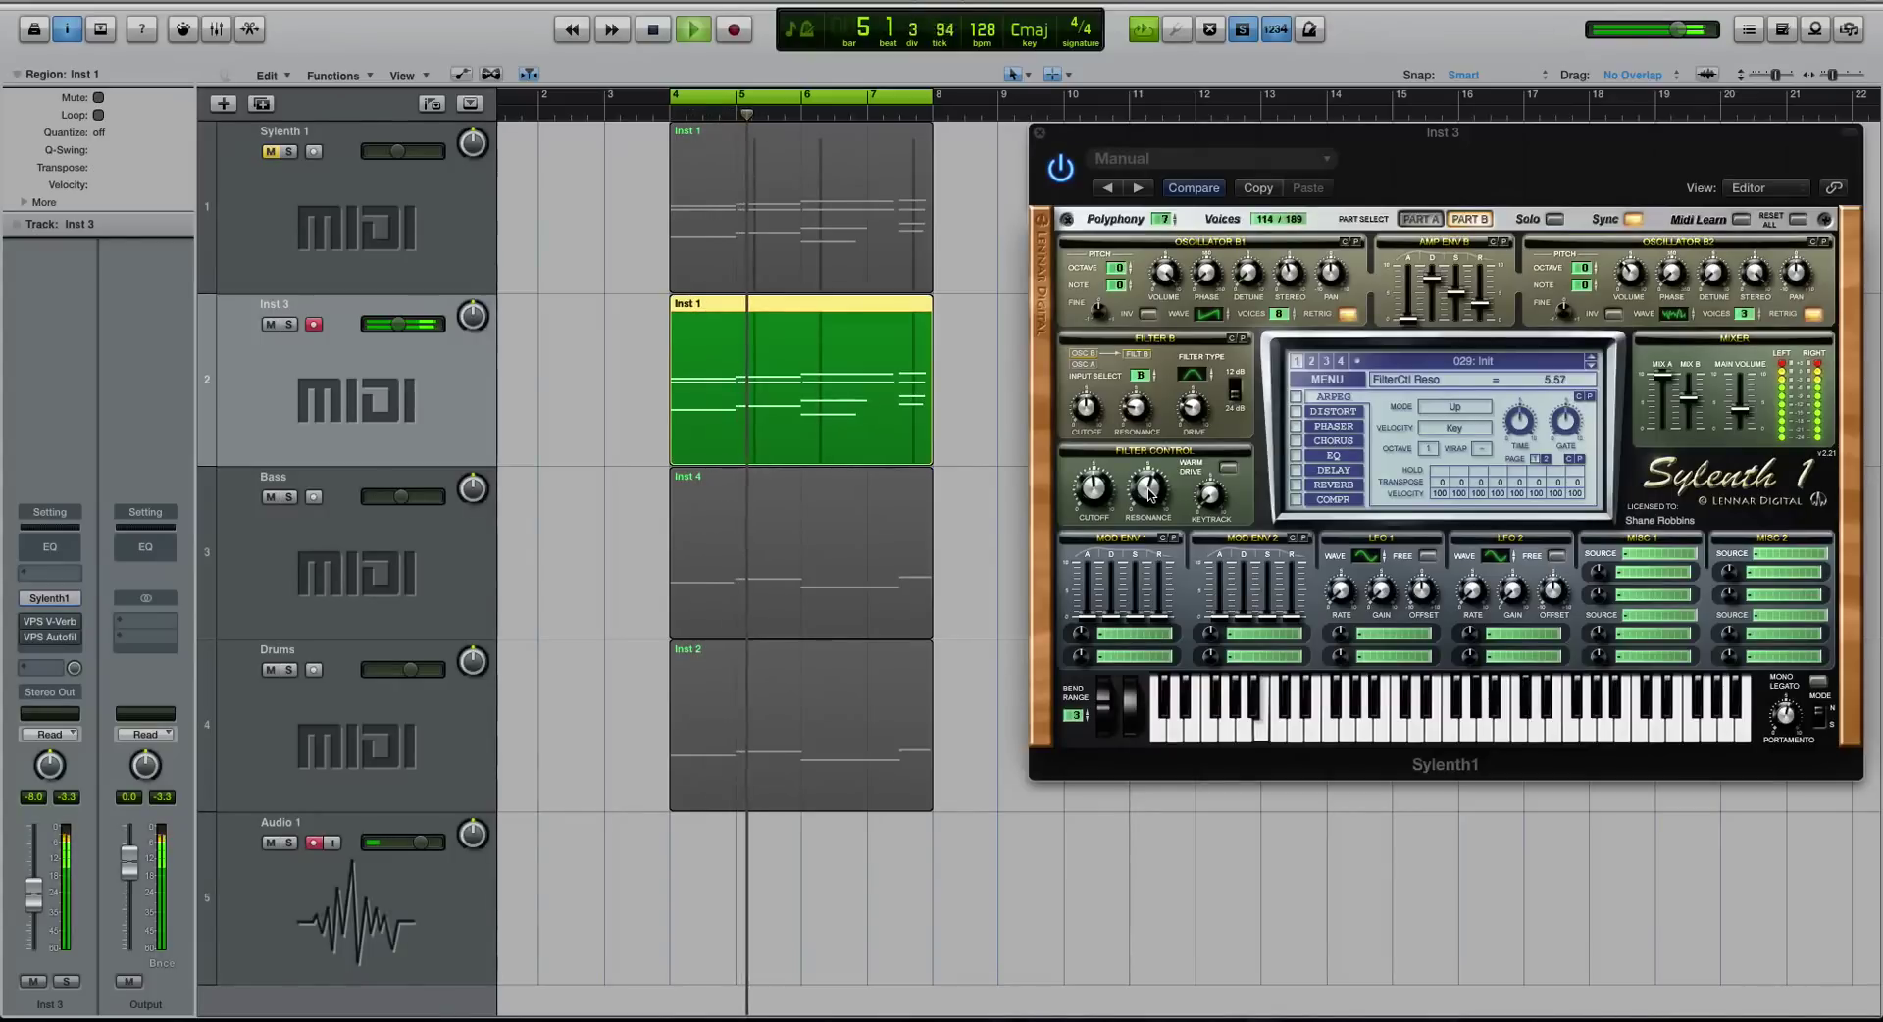
{"action": "scroll", "coordinate": [1150, 491], "scroll_direction": "up", "scroll_amount": 1}
{"action": "key", "text": "space"}
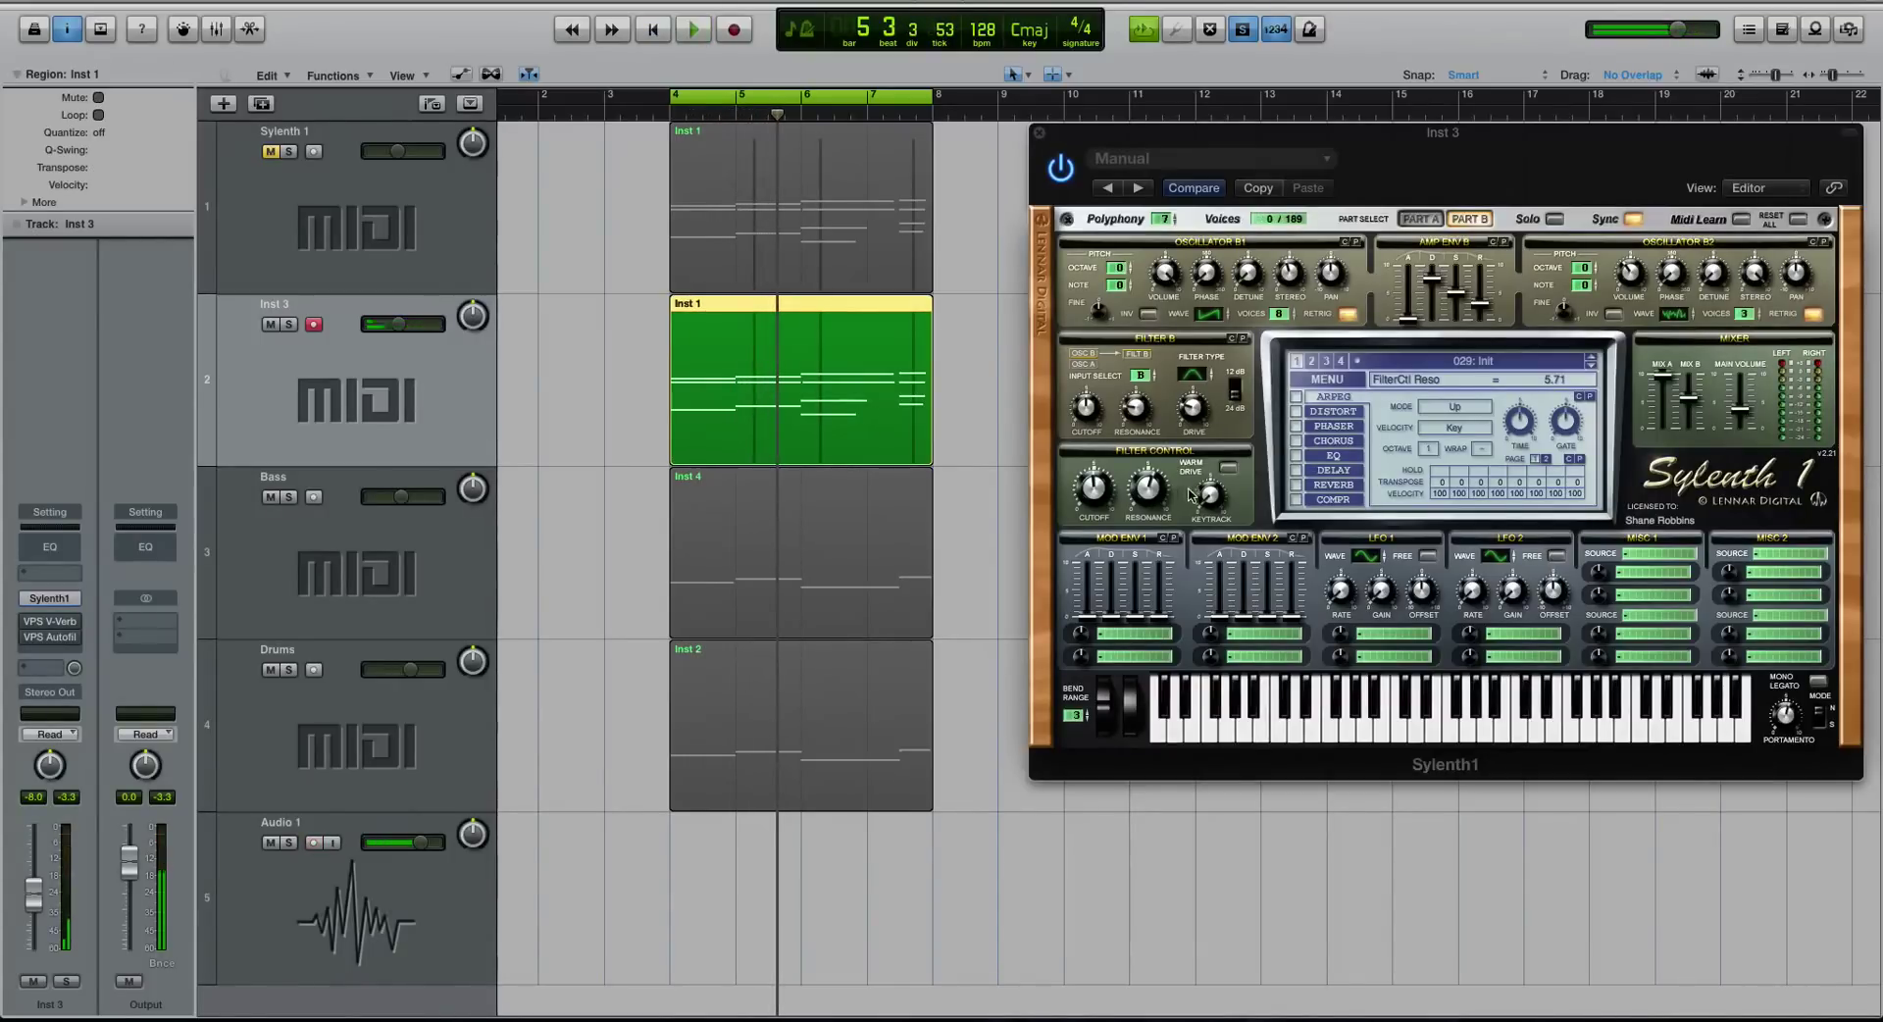
- Turn on Warm Drive in Filter Control and audition the result
{"action": "left_click", "coordinate": [1227, 468]}
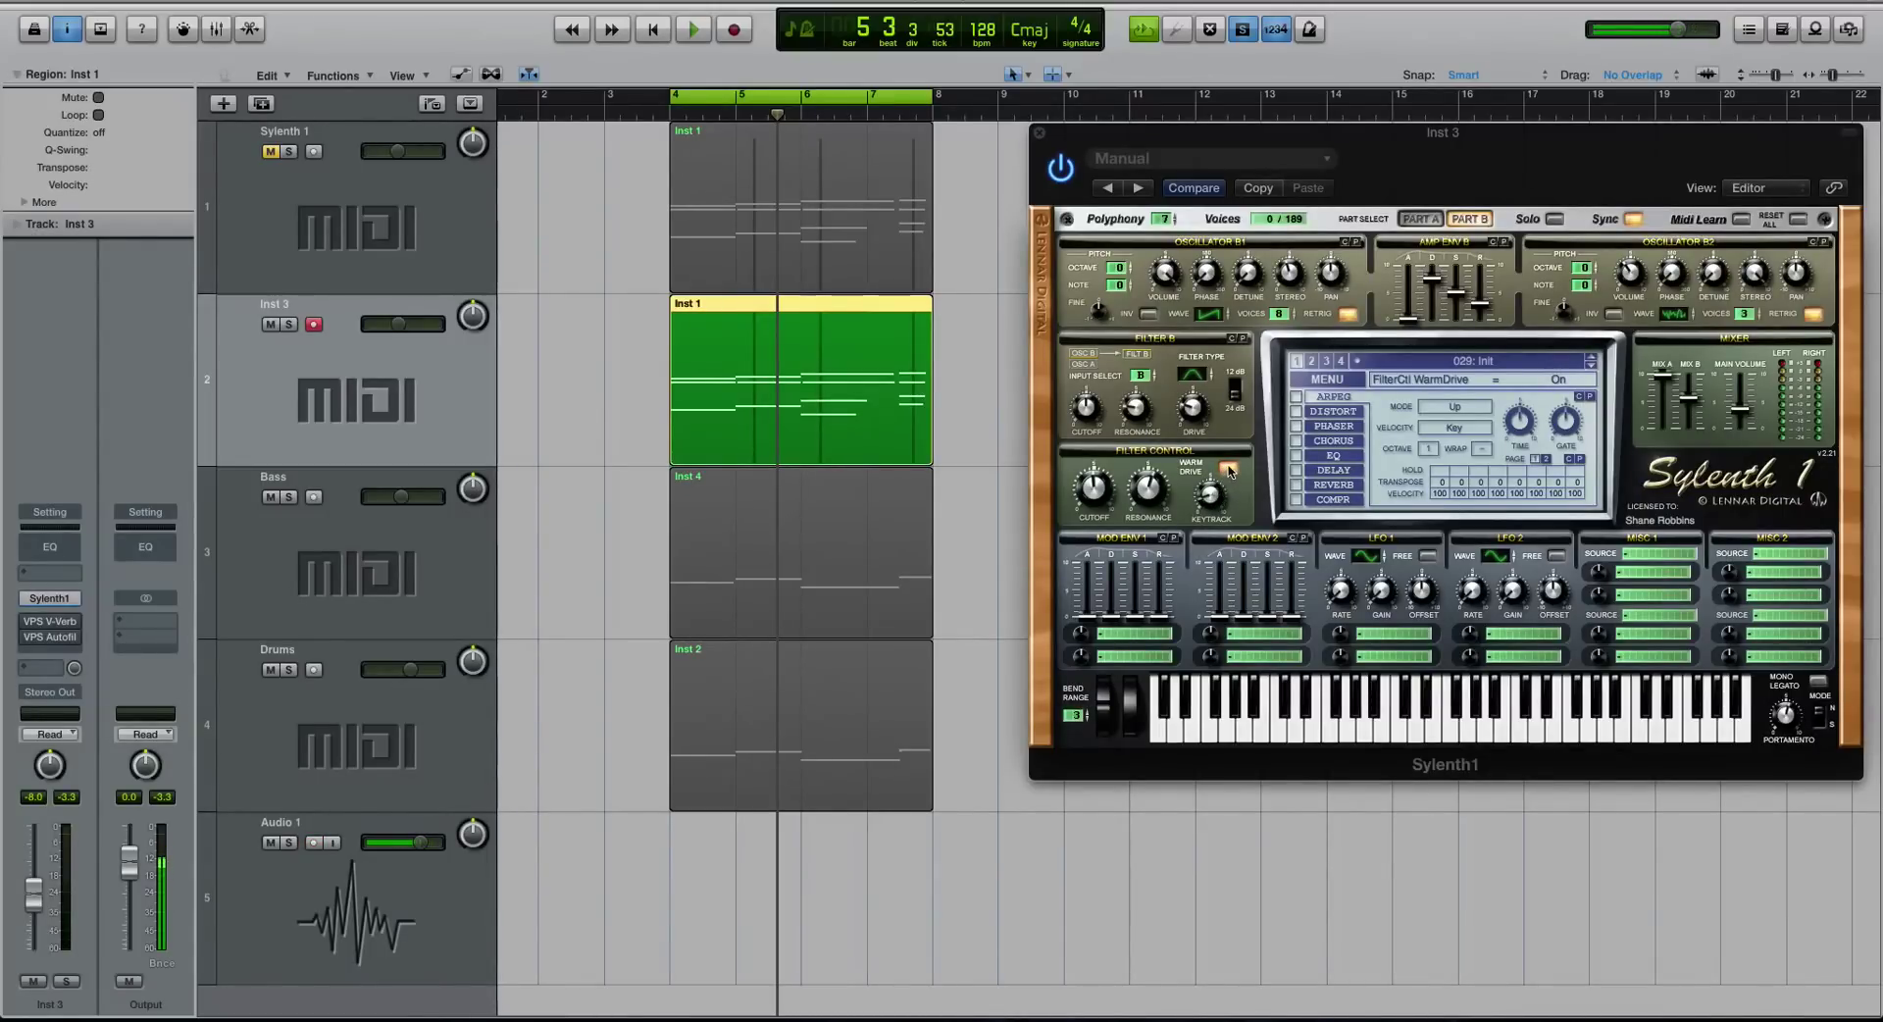
{"action": "key", "text": "space"}
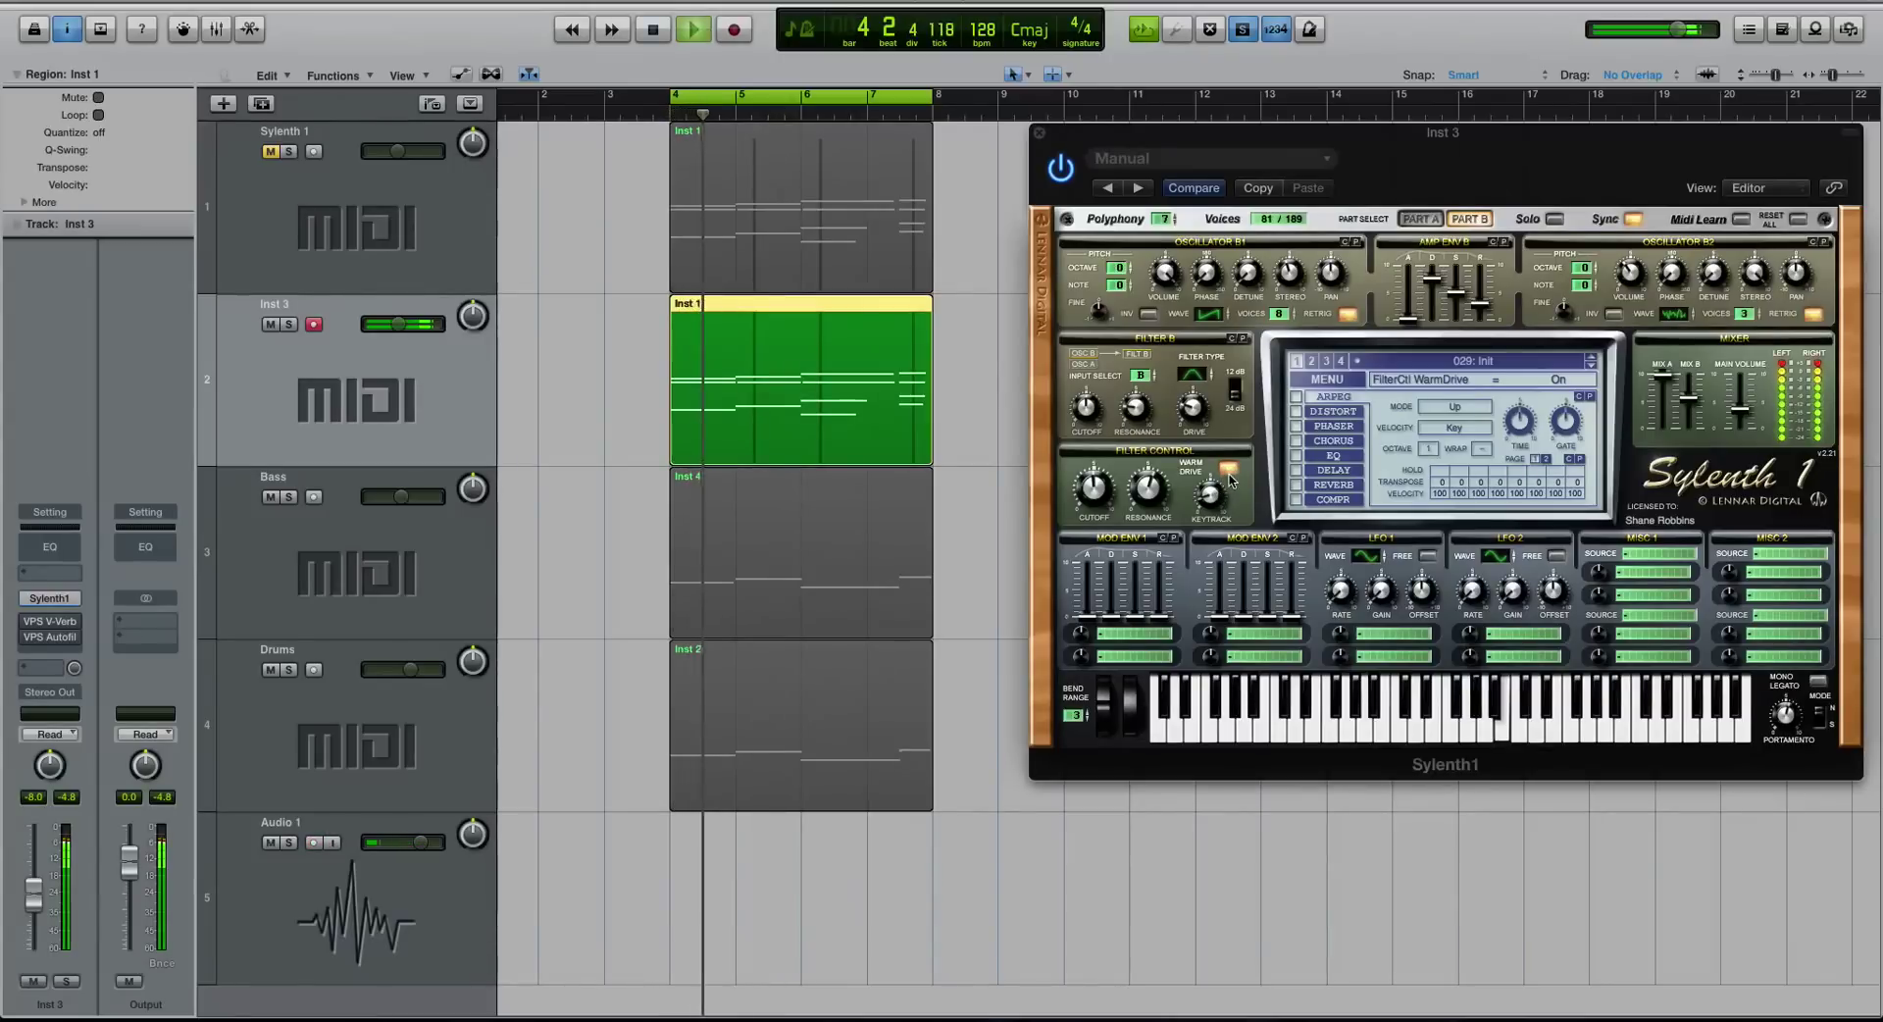
{"action": "key", "text": "space"}
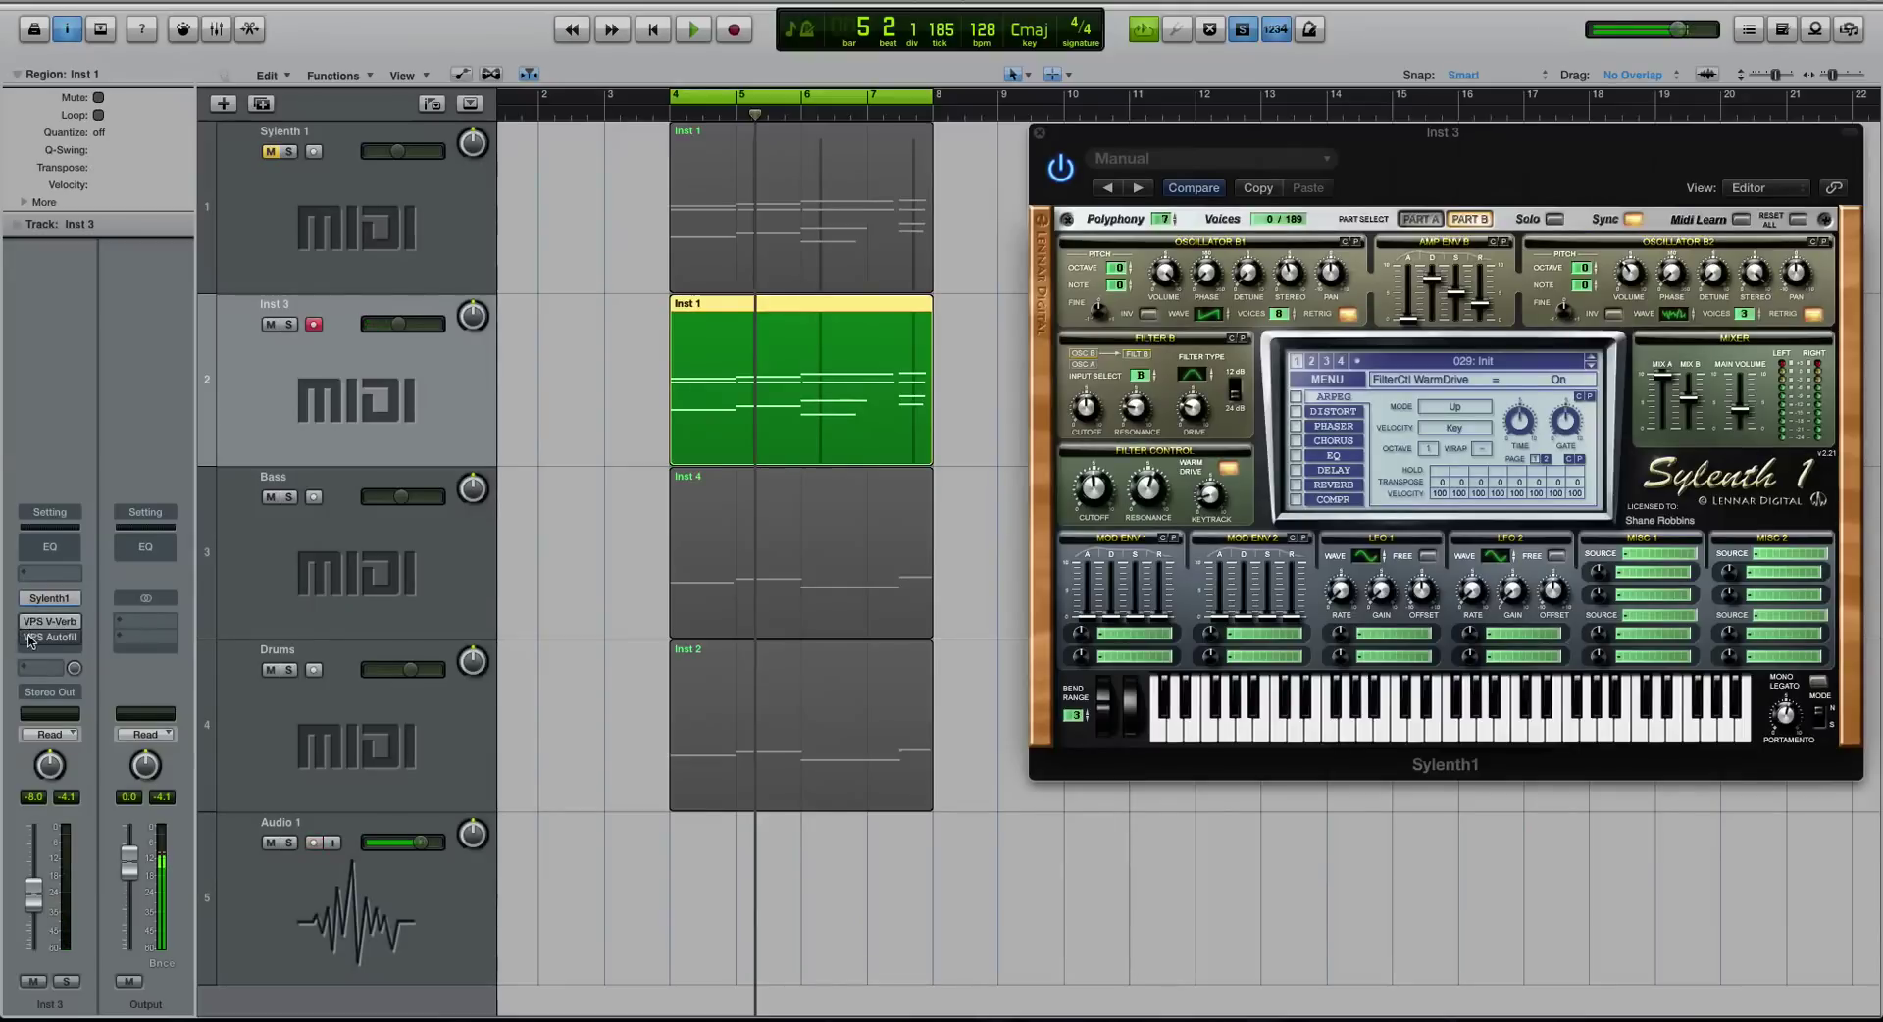
- Play the lead and take its region out of solo to hear it with the Bass and Drums regions
{"action": "key", "text": "space"}
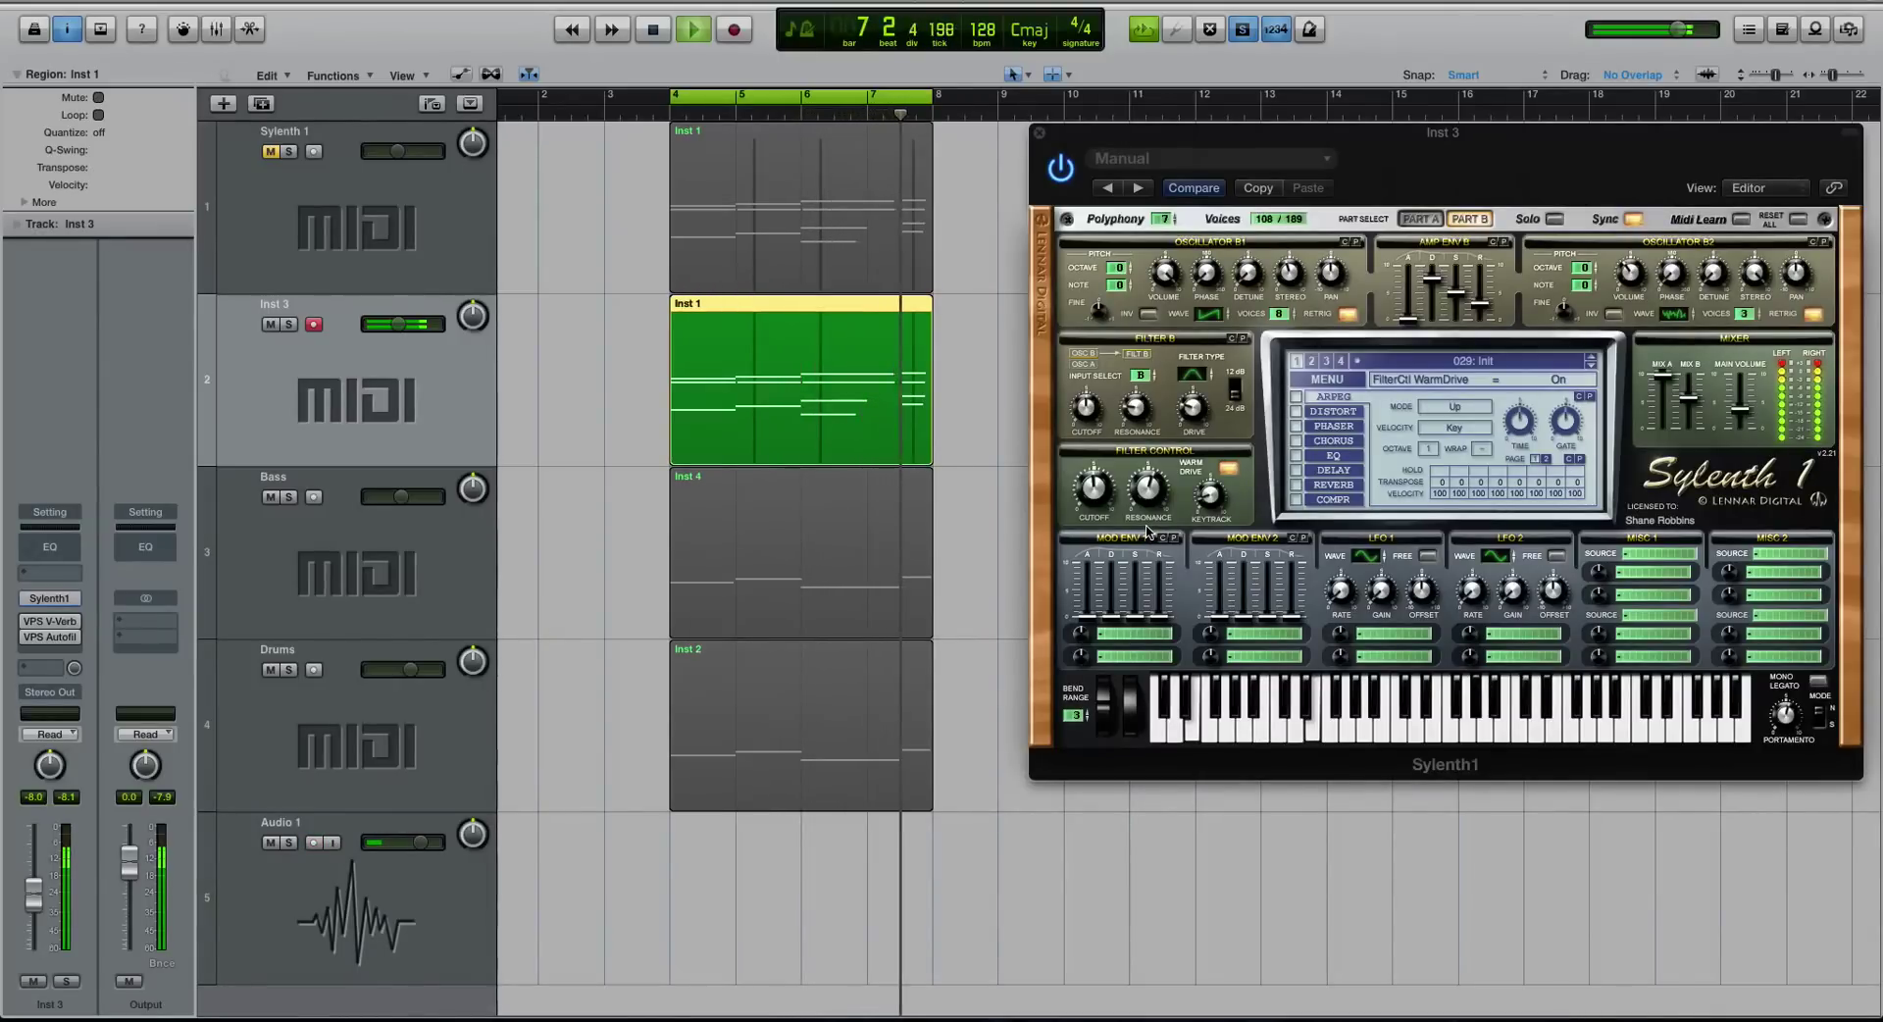
{"action": "left_click", "coordinate": [812, 706], "text": "shift"}
{"action": "left_click", "coordinate": [812, 500], "text": "shift"}
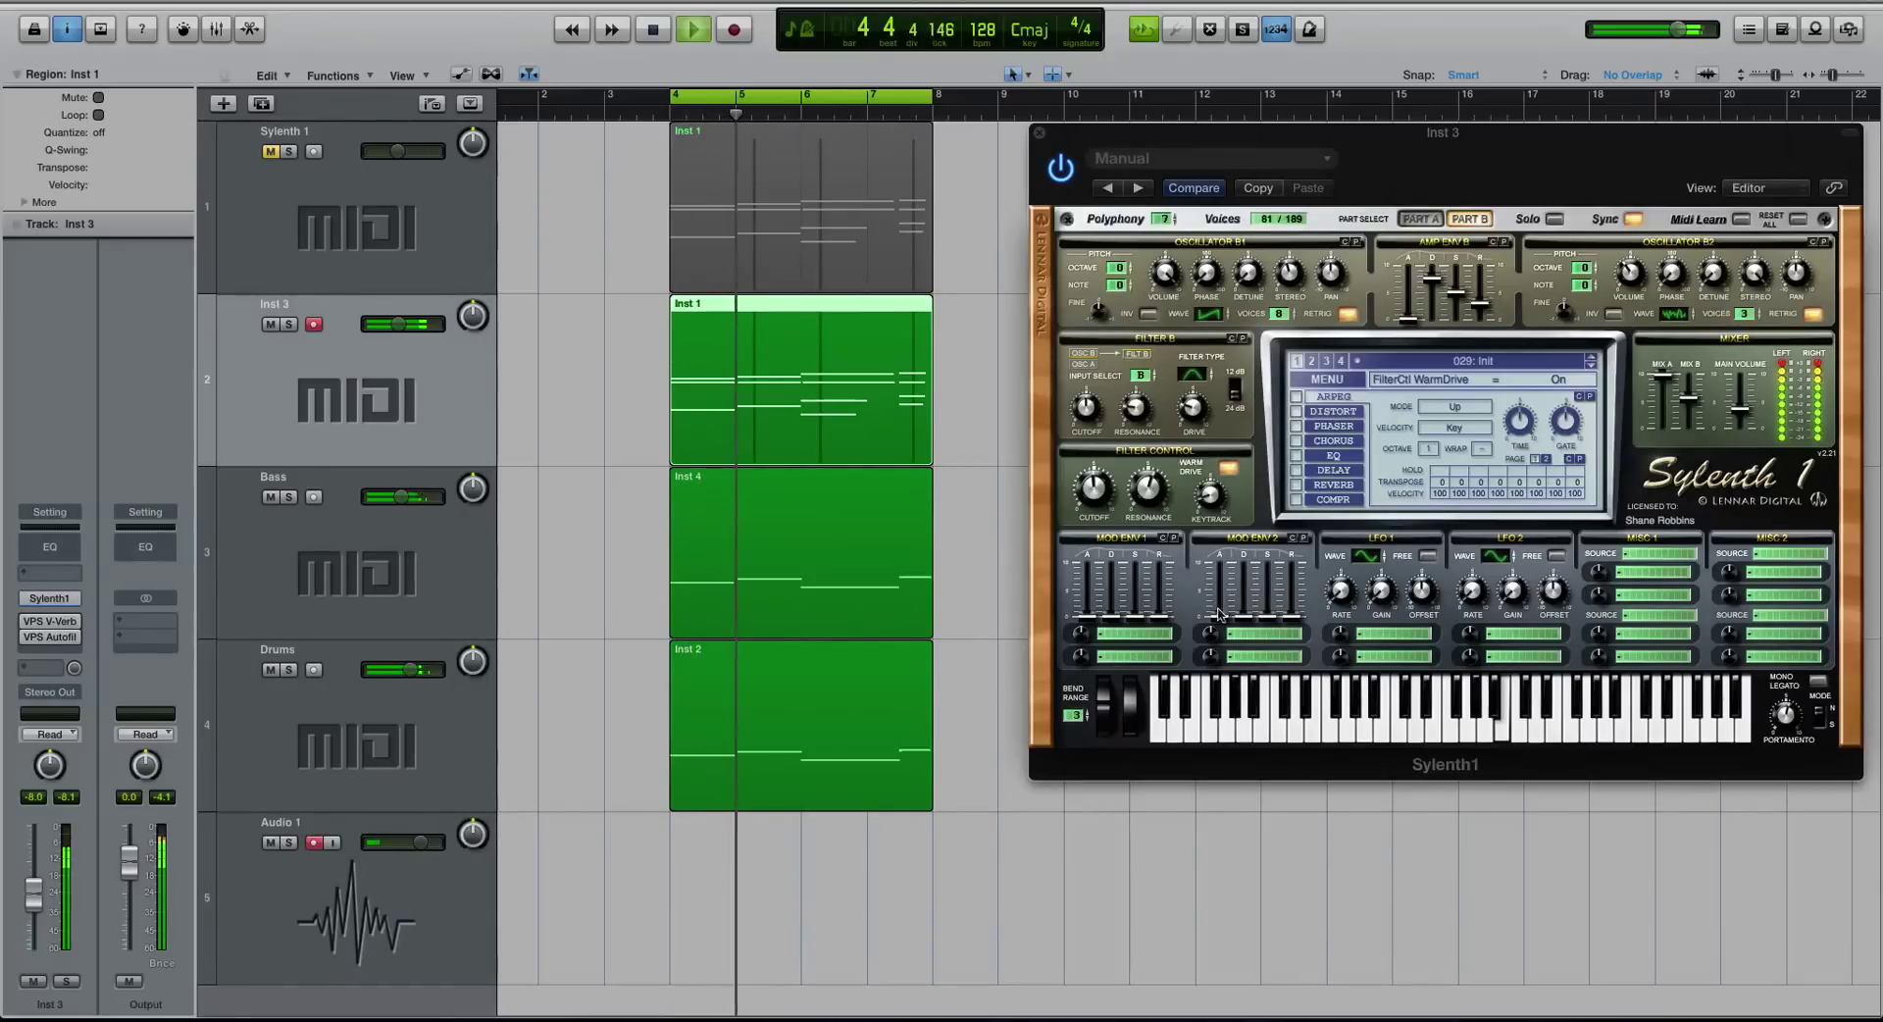
{"action": "key", "text": "space"}
- Assign Pitch AB as the first destination of Mod Env 2
{"action": "left_click", "coordinate": [1244, 638]}
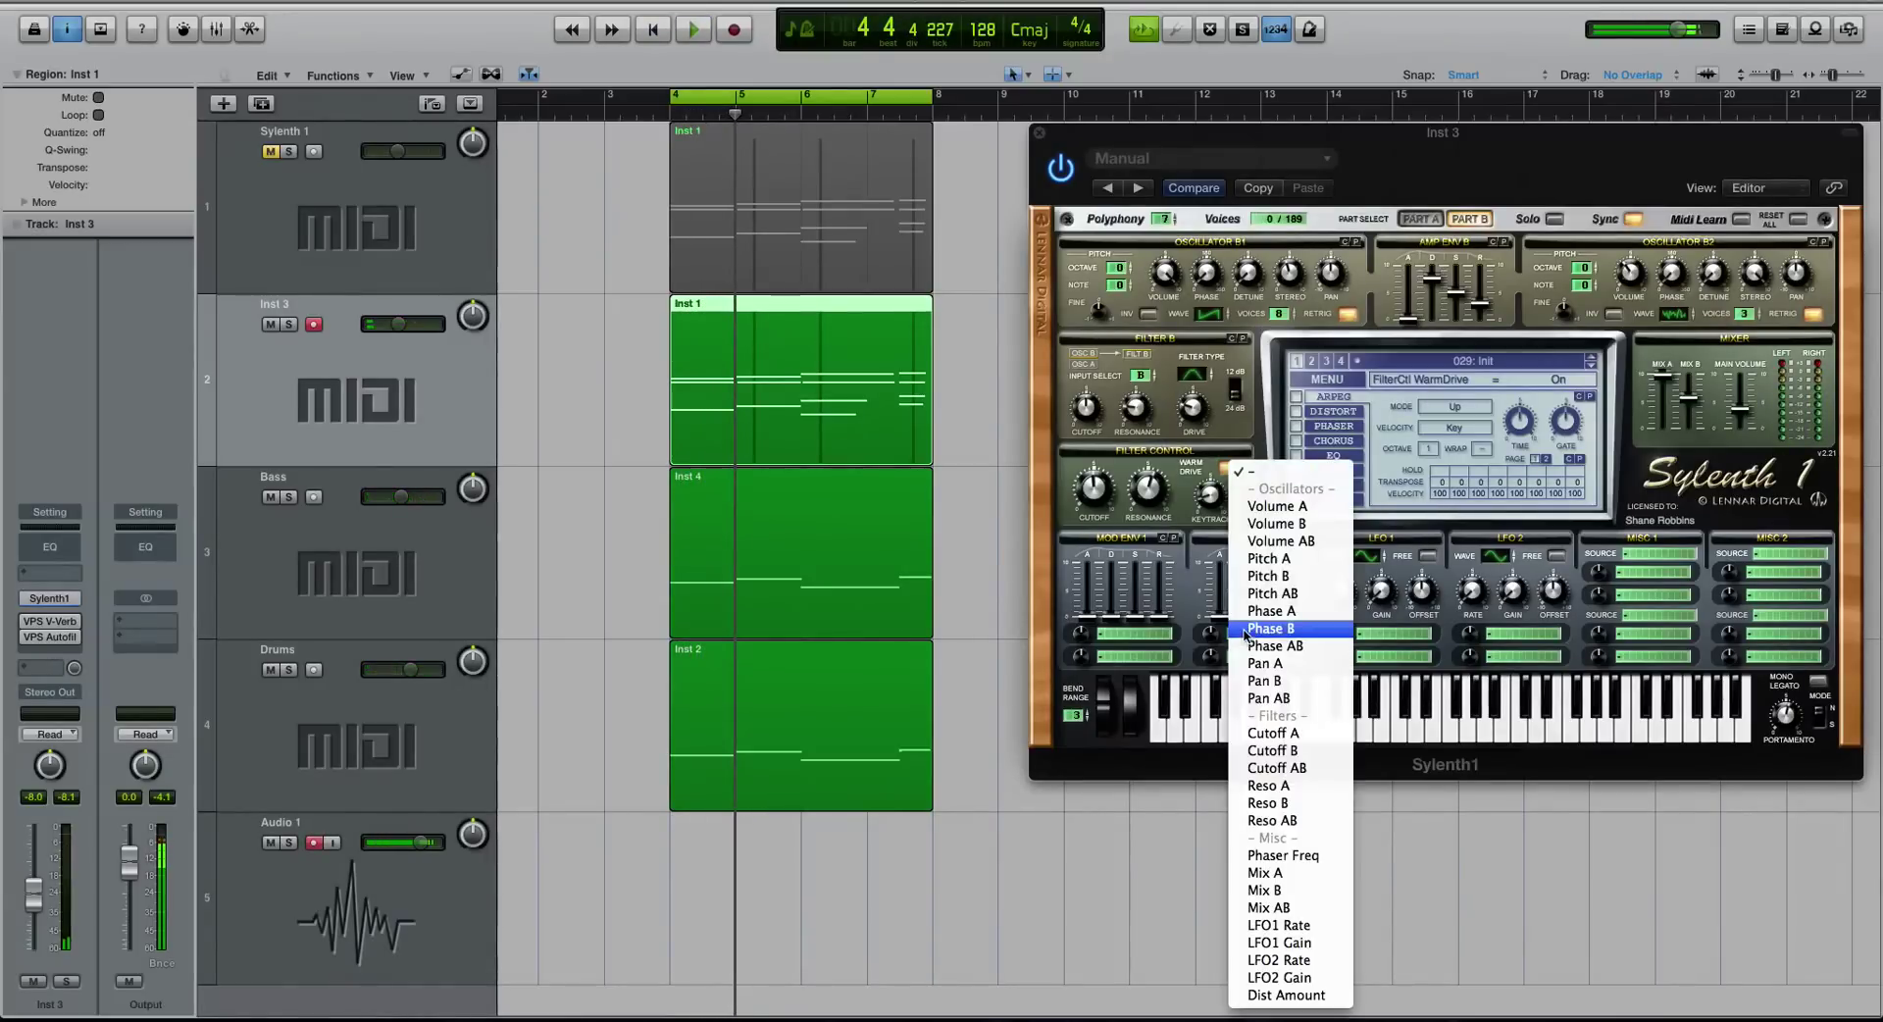
{"action": "left_click", "coordinate": [1154, 633]}
{"action": "left_click", "coordinate": [1247, 637]}
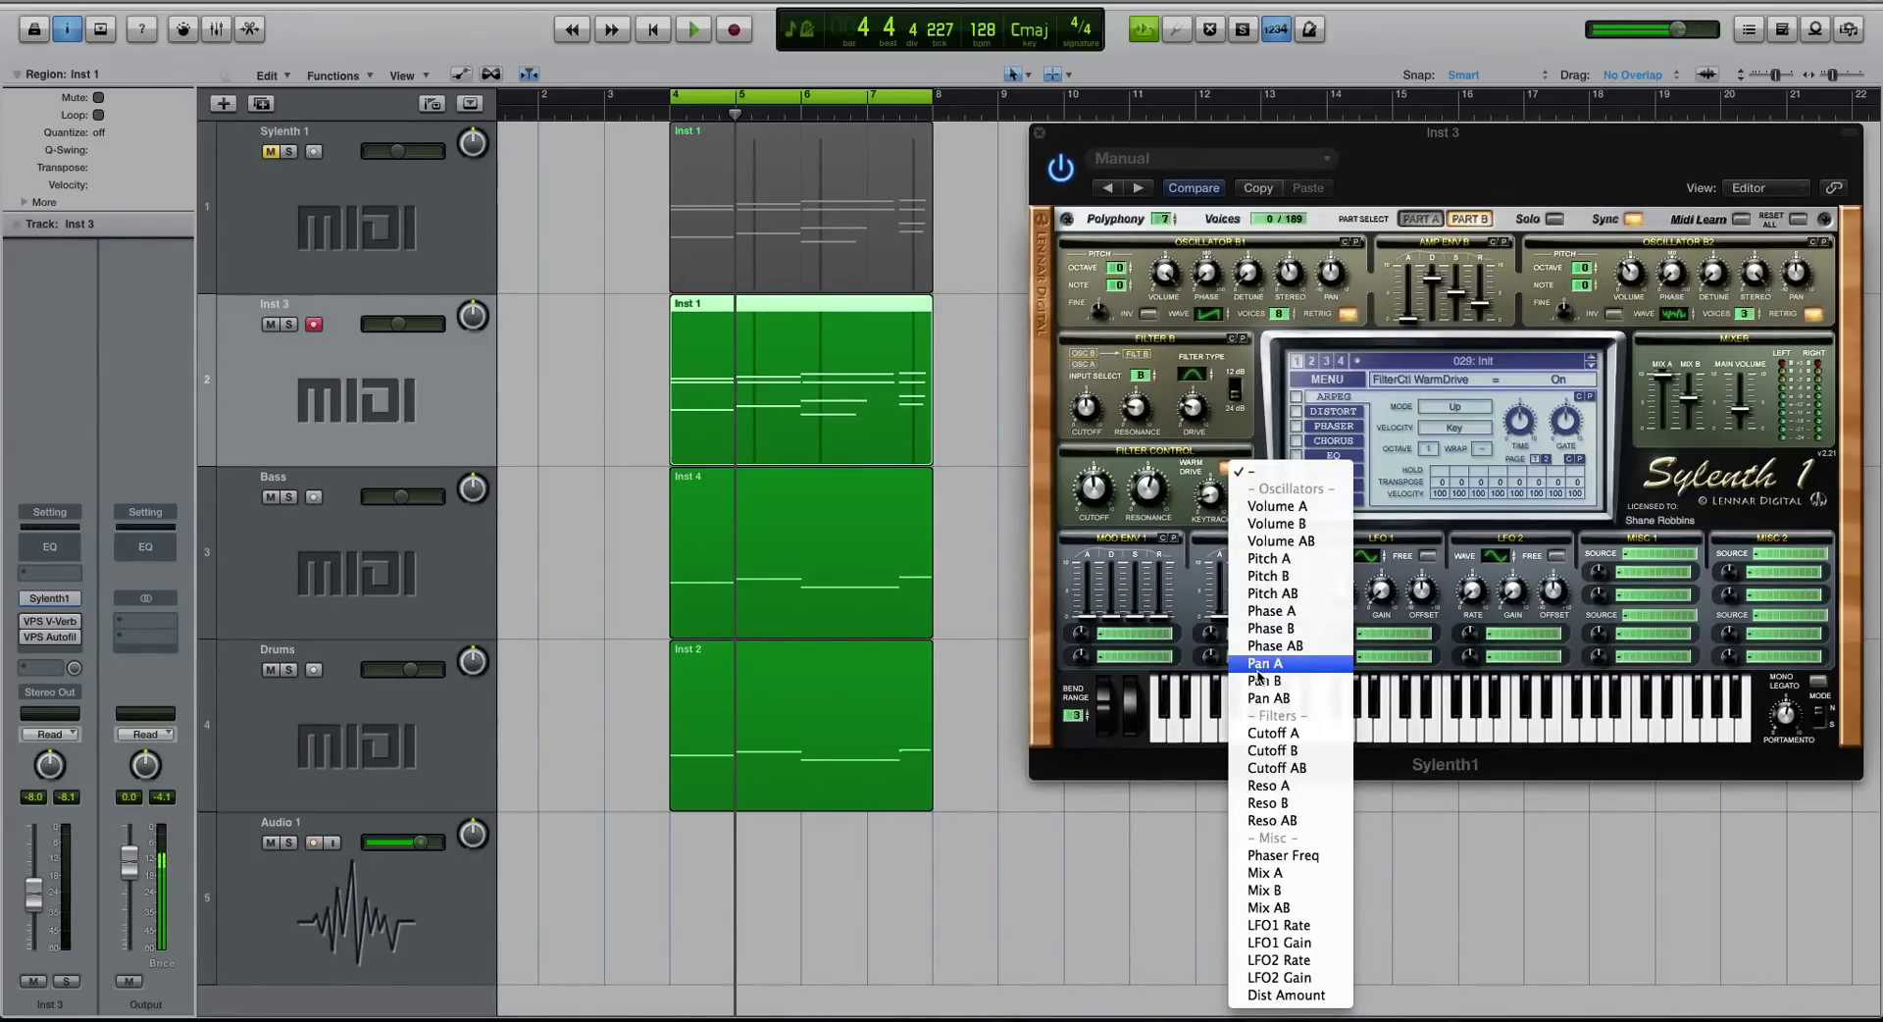
{"action": "left_click", "coordinate": [1291, 594]}
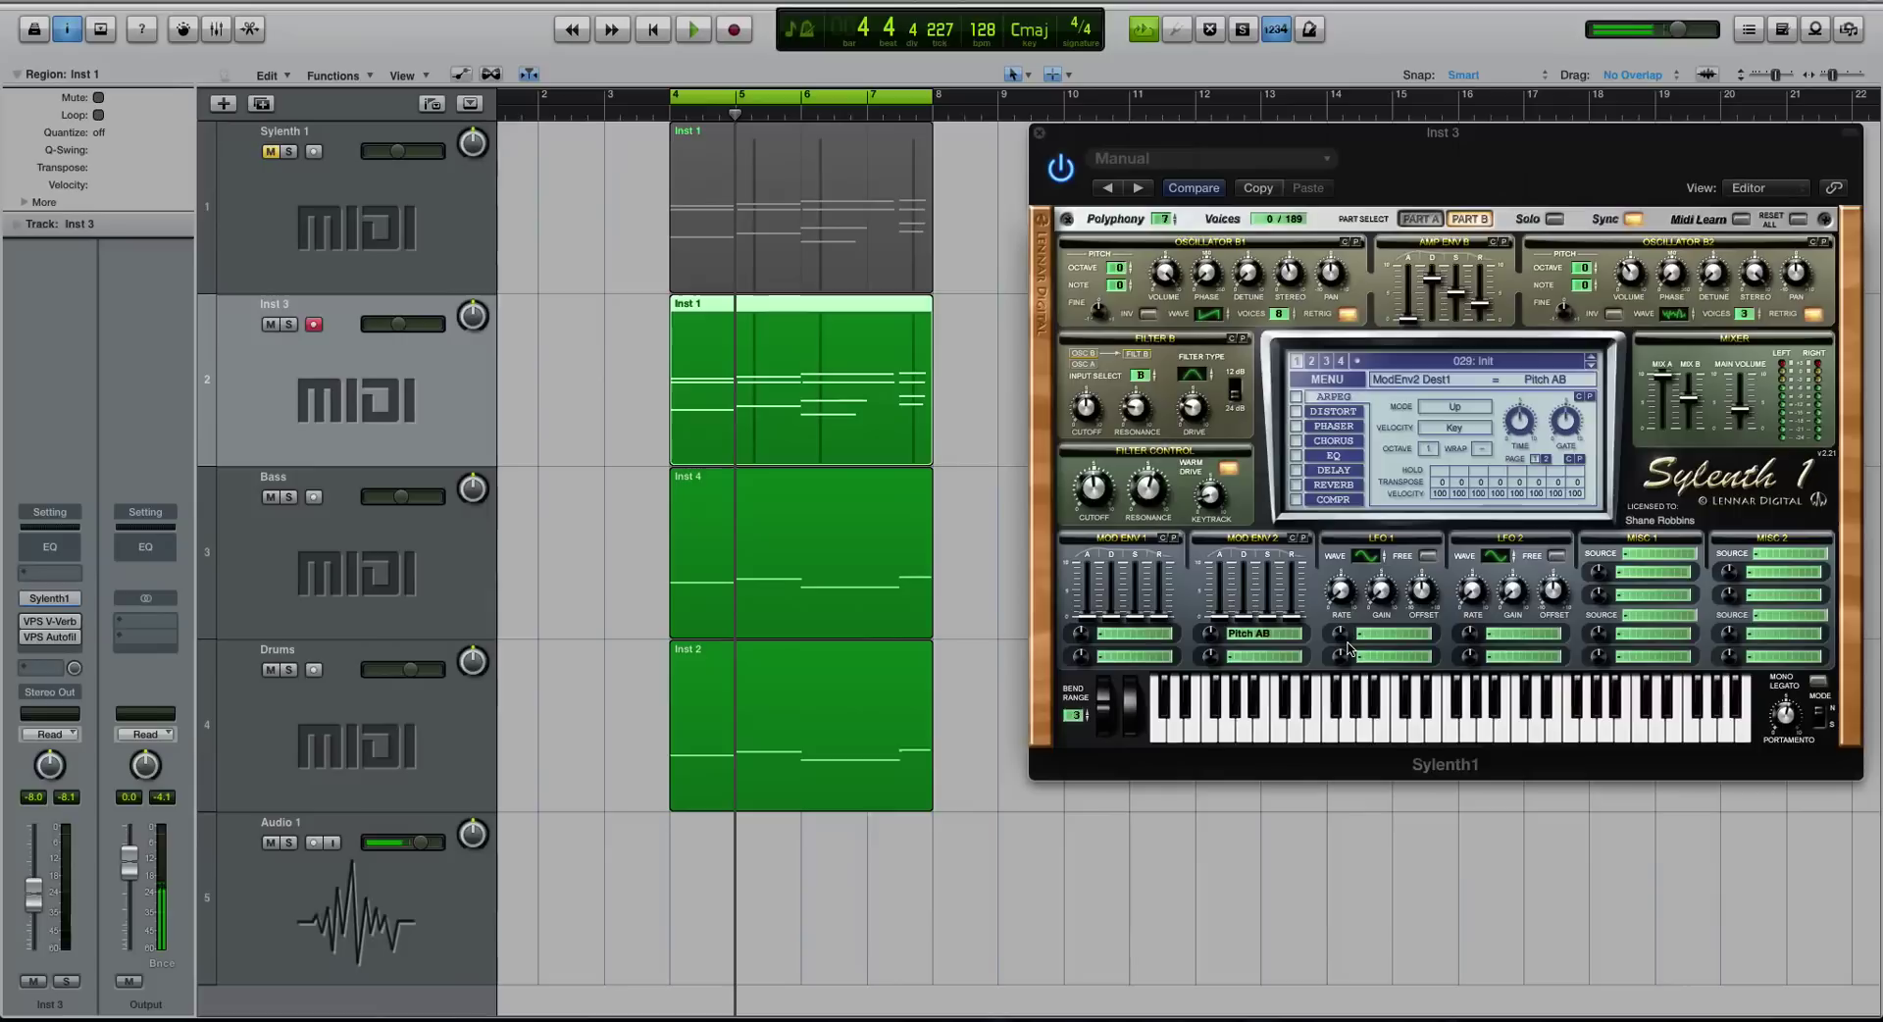
- Raise Mod Env 2's decay slightly and set its Pitch AB amount to 0.19, auditioning with bass and drums
{"action": "left_click", "coordinate": [1247, 613]}
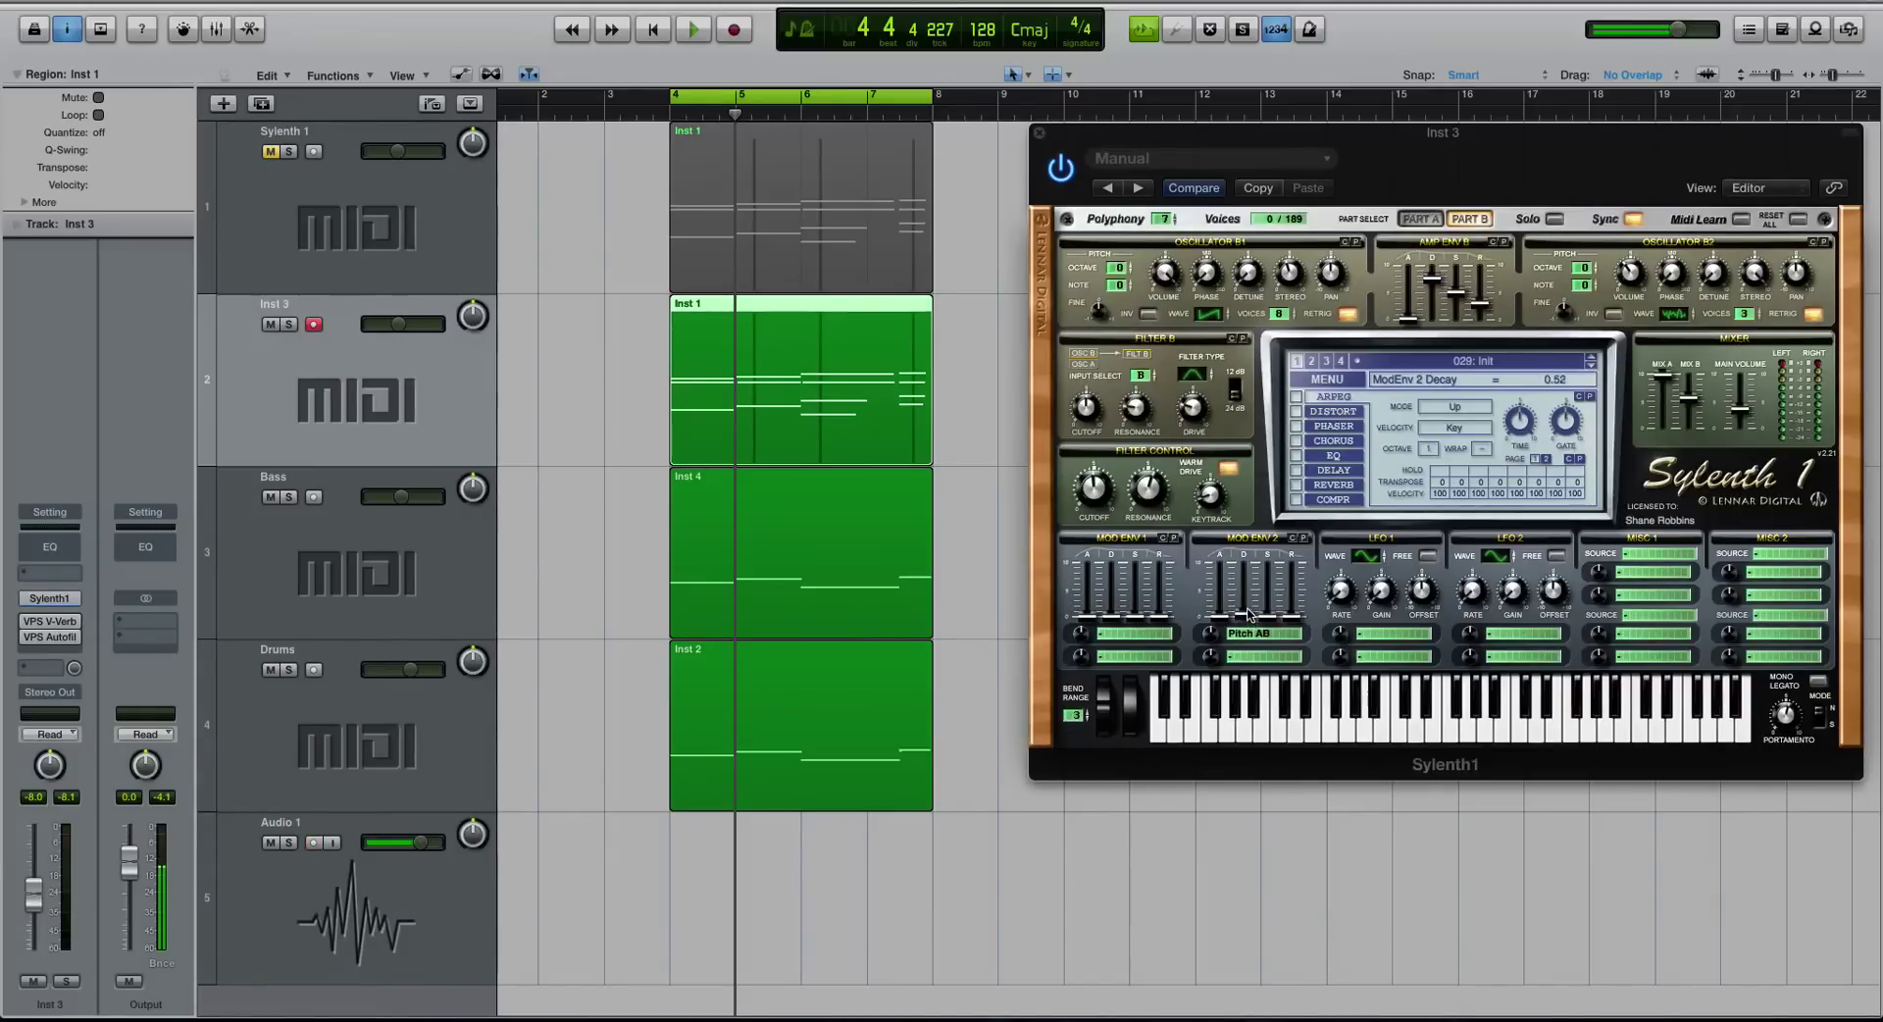
{"action": "left_click_drag", "start_coordinate": [1247, 610], "coordinate": [1249, 601]}
{"action": "left_click_drag", "start_coordinate": [1248, 589], "coordinate": [1249, 592]}
{"action": "left_click", "coordinate": [1212, 633]}
{"action": "key", "text": "space"}
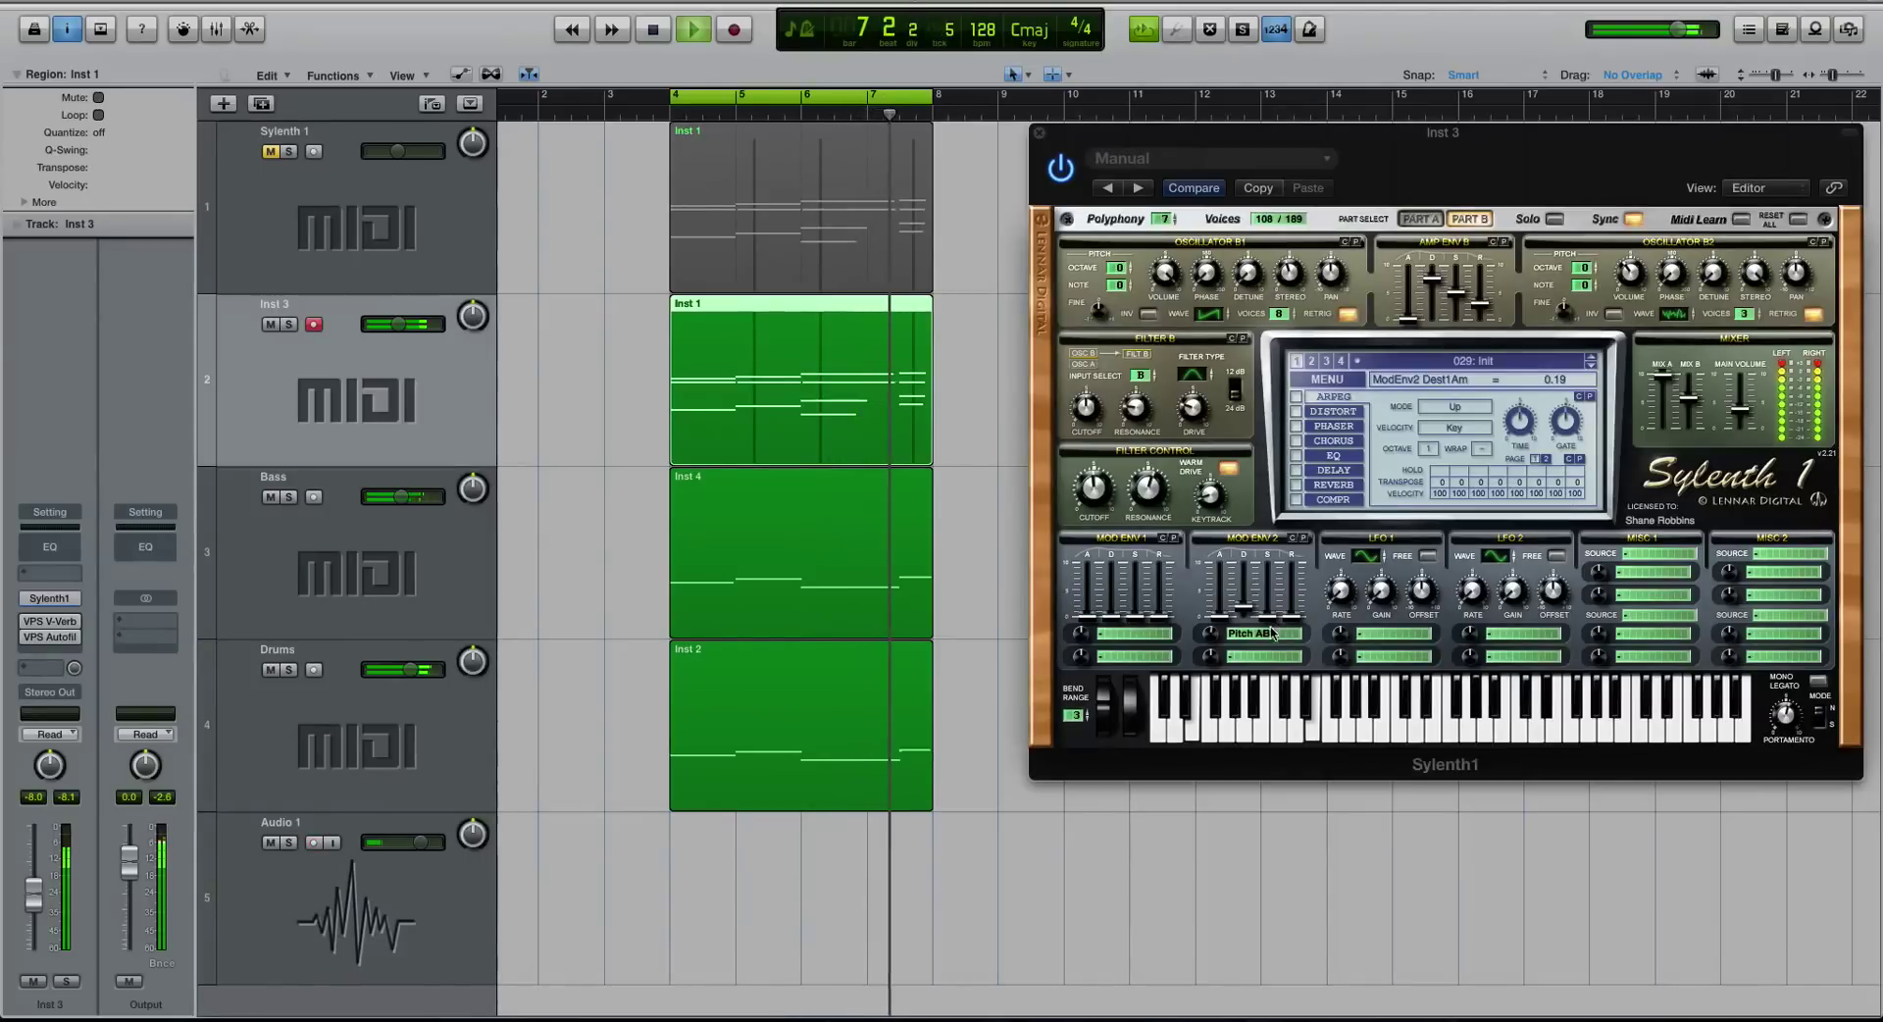
{"action": "key", "text": "space"}
- Show the distortion settings and switch the synth to Part A
{"action": "left_click", "coordinate": [1324, 412]}
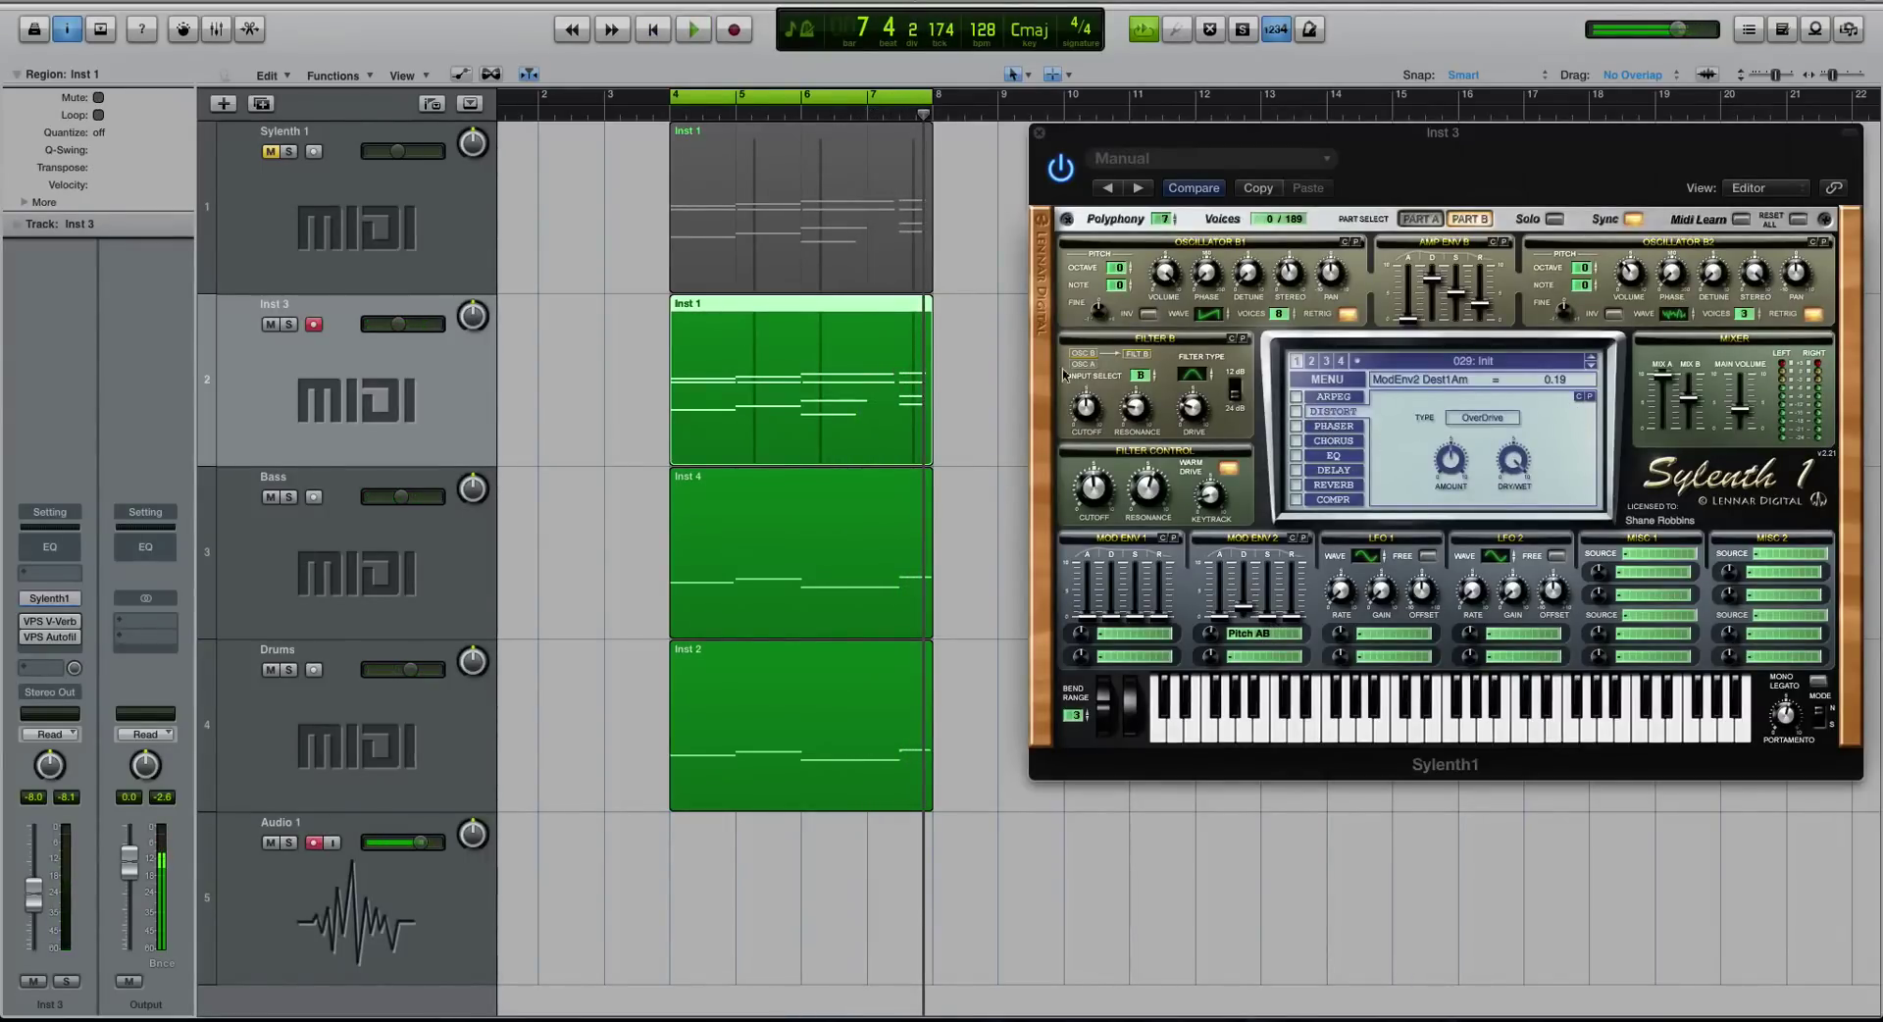
{"action": "left_click", "coordinate": [1194, 374]}
{"action": "left_click", "coordinate": [1432, 222]}
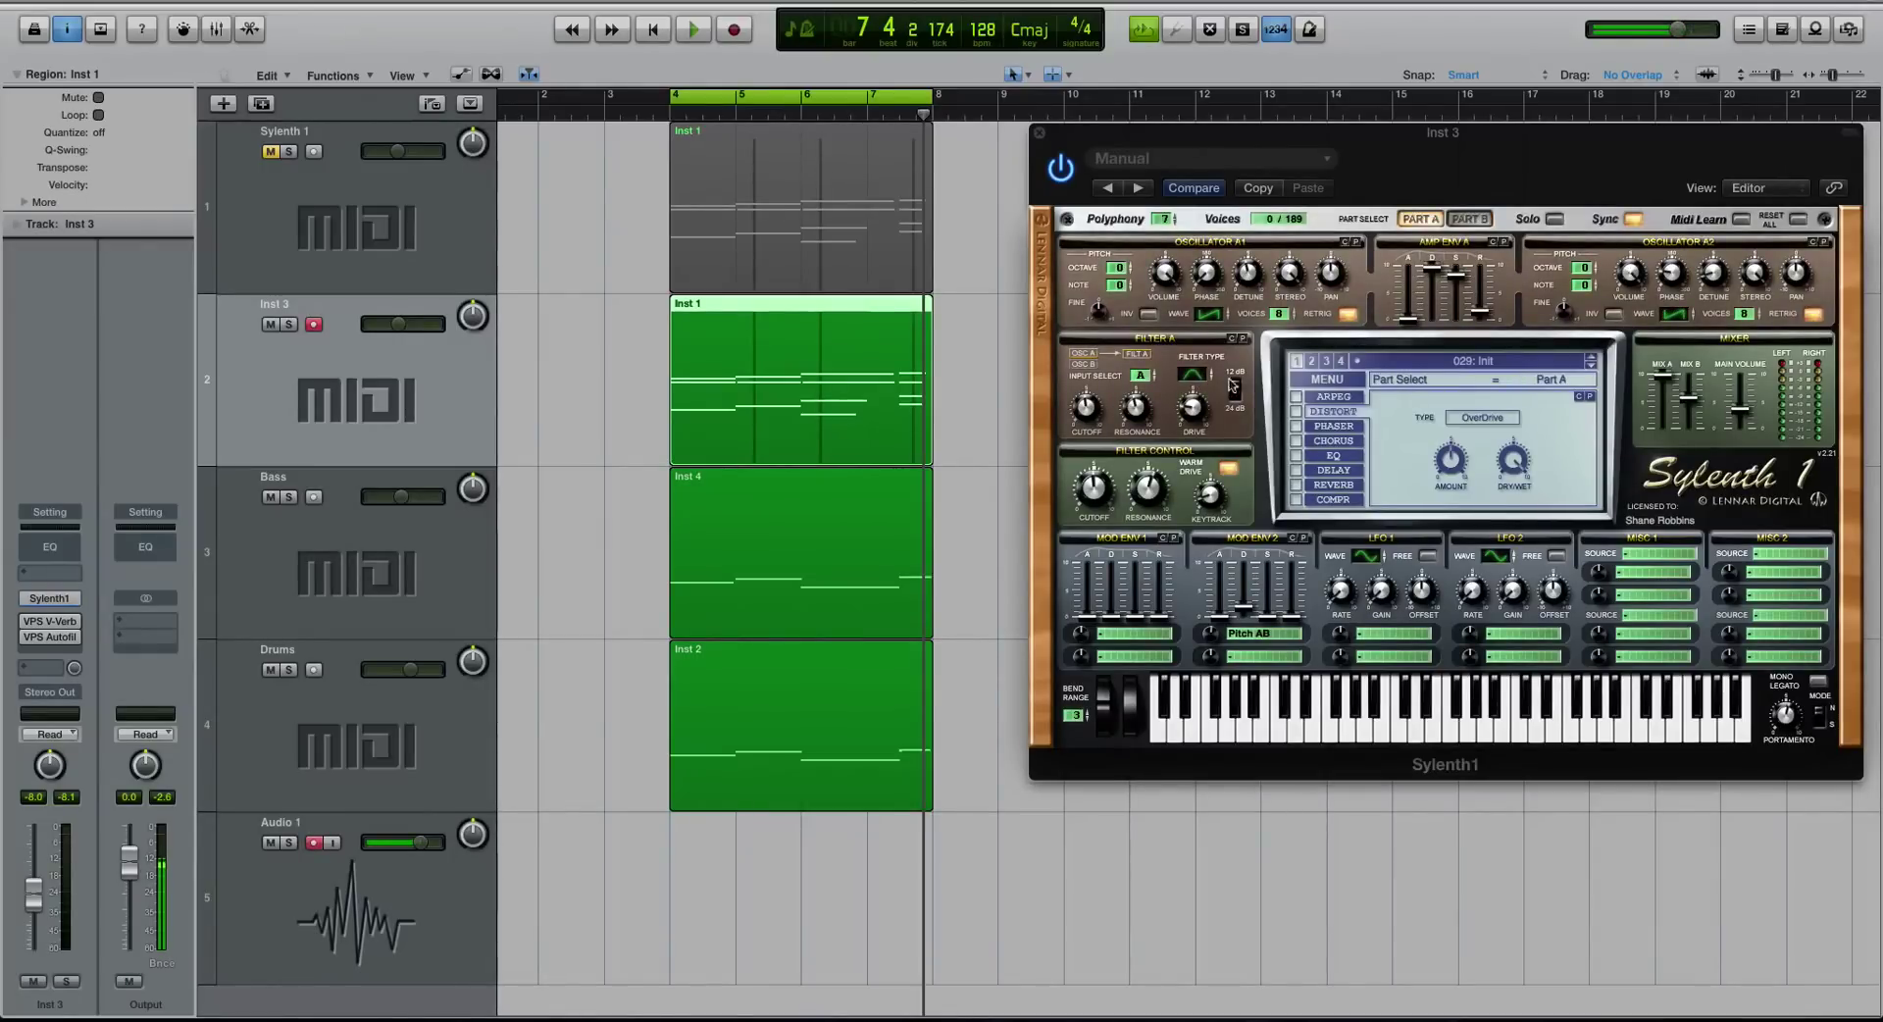
- Turn on distortion with the Clip type, an amount of 2.95 and a dry/wet mix of 74.76%
{"action": "left_click", "coordinate": [1298, 413]}
{"action": "left_click", "coordinate": [1481, 417]}
{"action": "left_click", "coordinate": [1481, 433]}
{"action": "left_click", "coordinate": [1451, 471]}
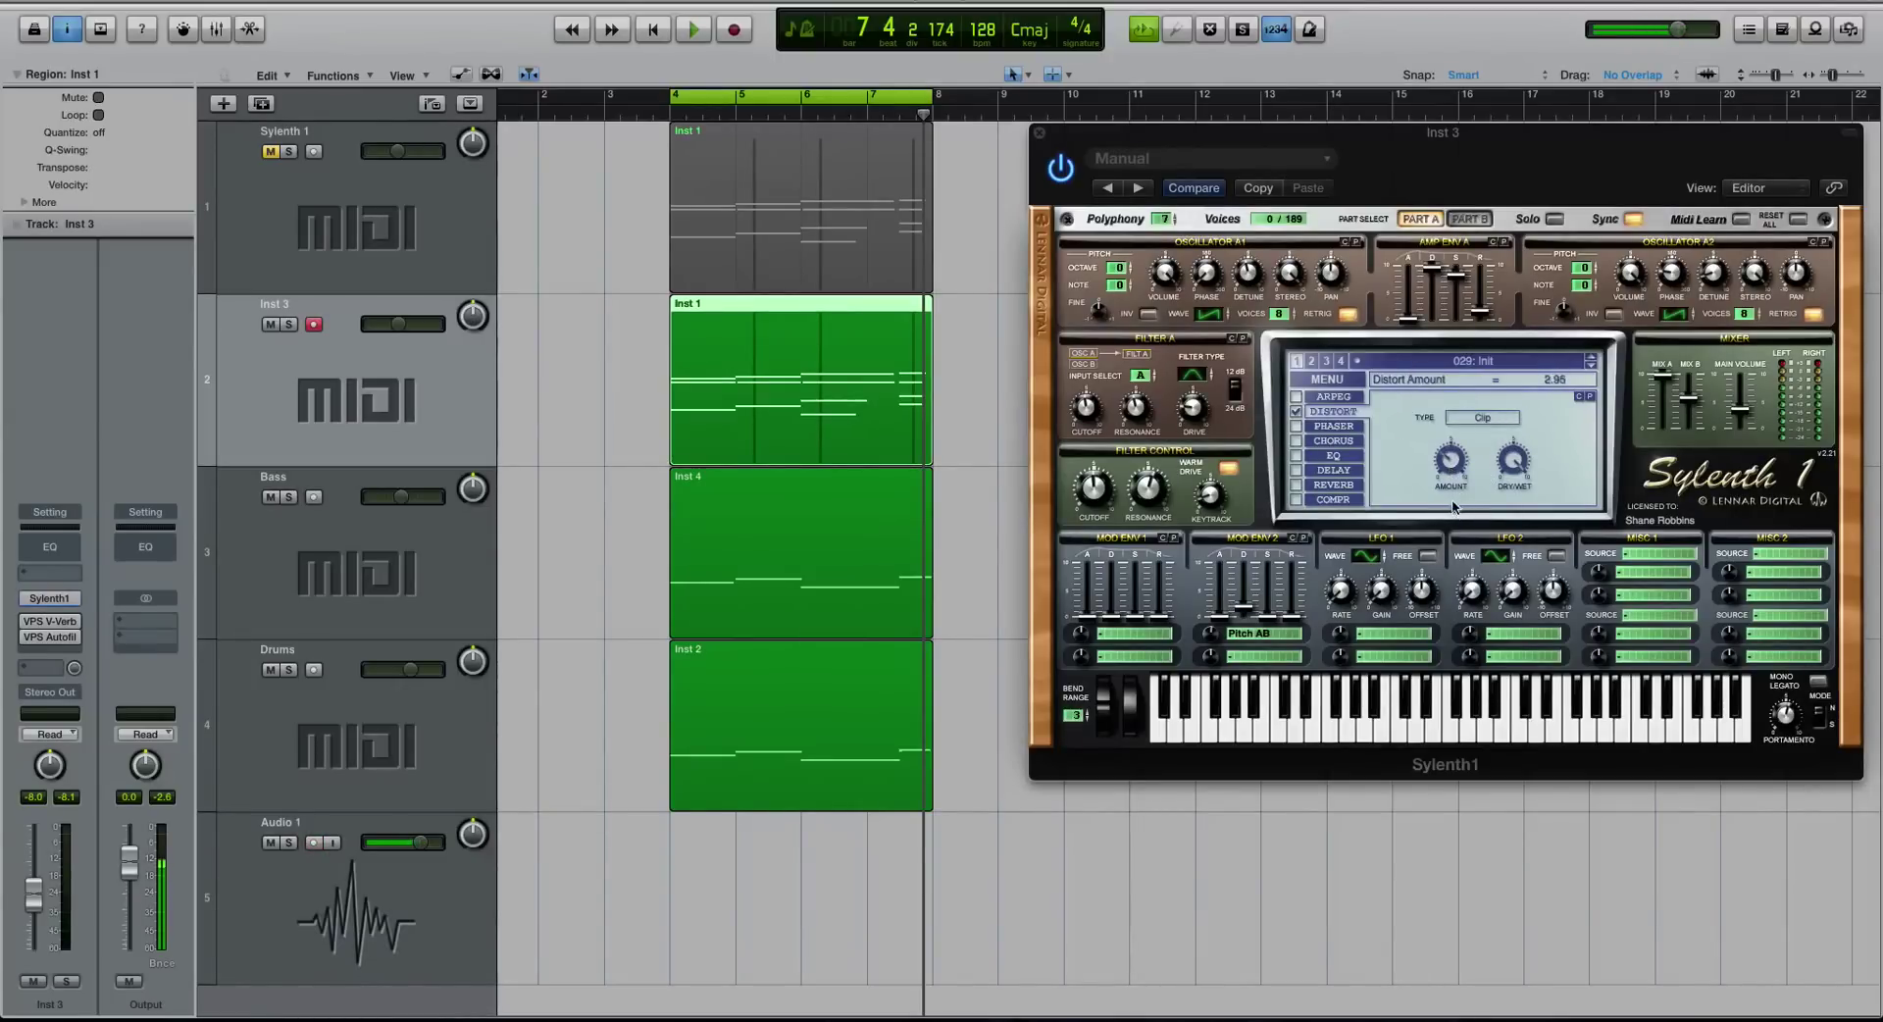
{"action": "left_click_drag", "start_coordinate": [1452, 507], "coordinate": [1513, 498]}
- Toggle the distortion off and on during playback to compare, soloing the Inst 3 region, and leave the distortion on
{"action": "key", "text": "space"}
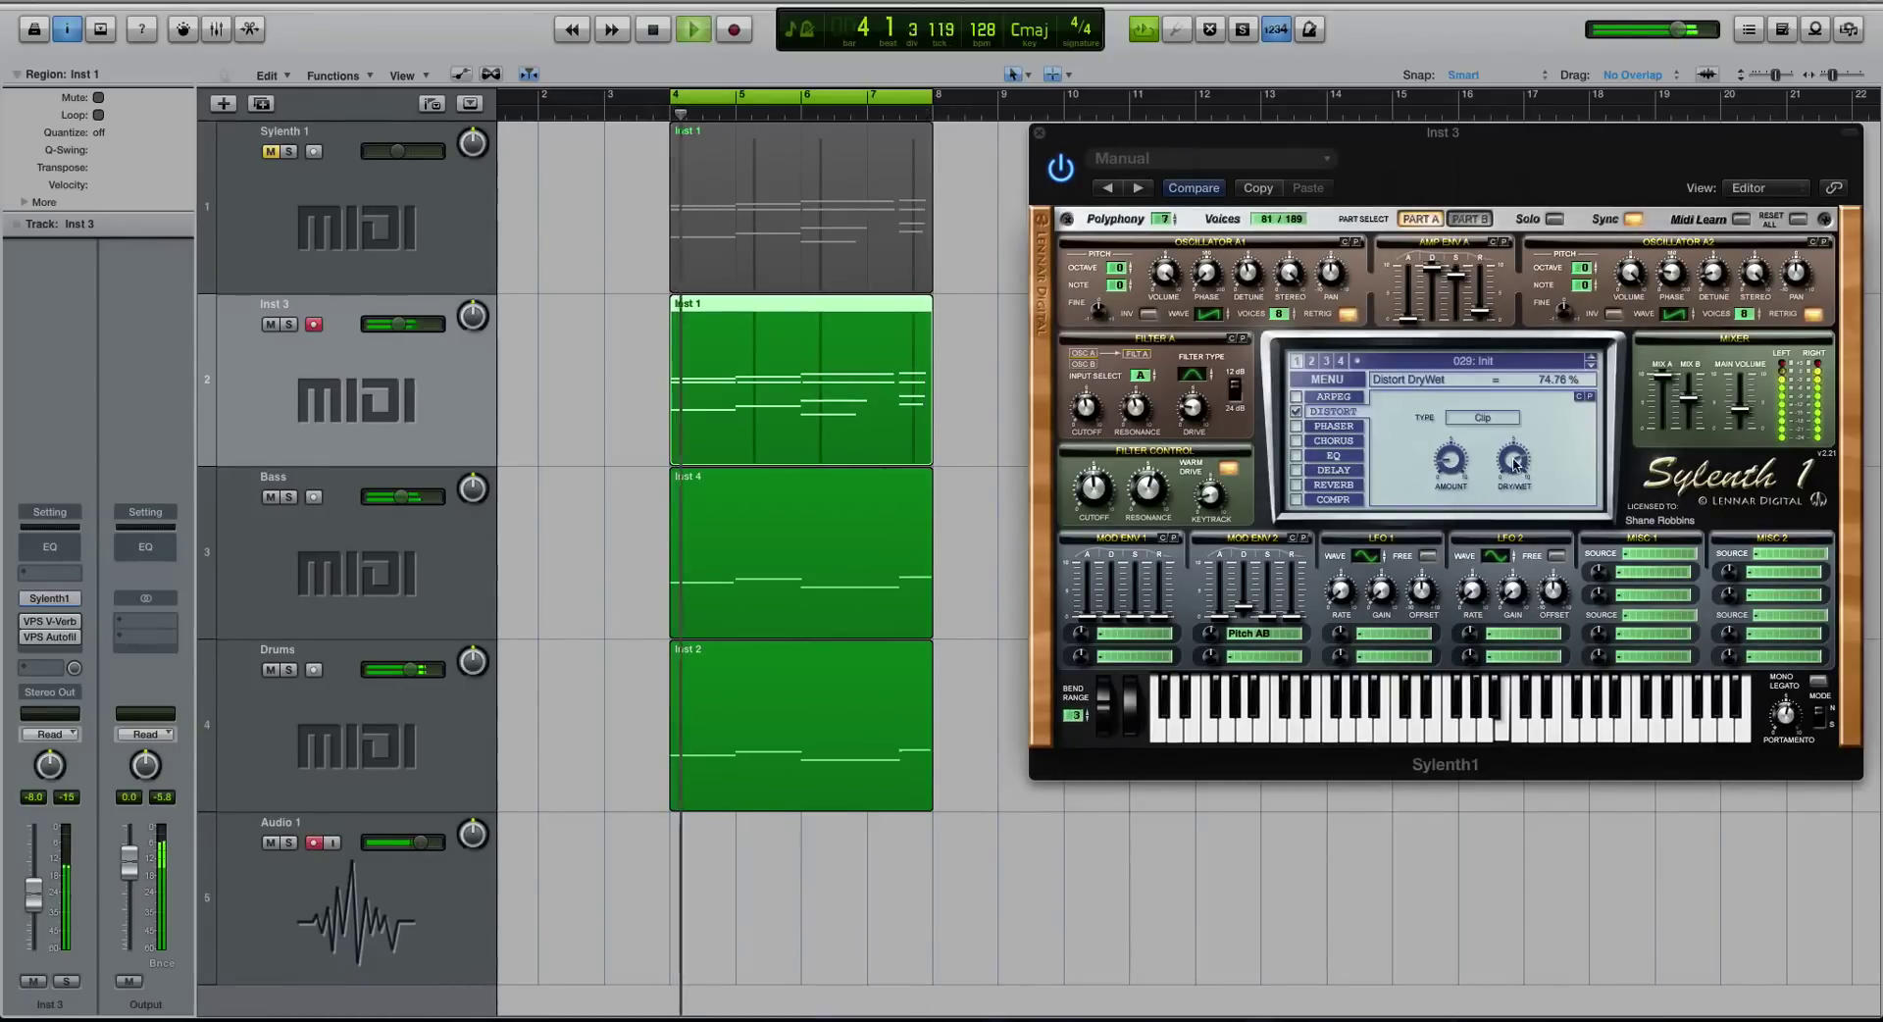
{"action": "left_click", "coordinate": [1297, 412]}
{"action": "left_click", "coordinate": [1296, 412]}
{"action": "key", "text": "space"}
{"action": "key", "text": "ctrl+s"}
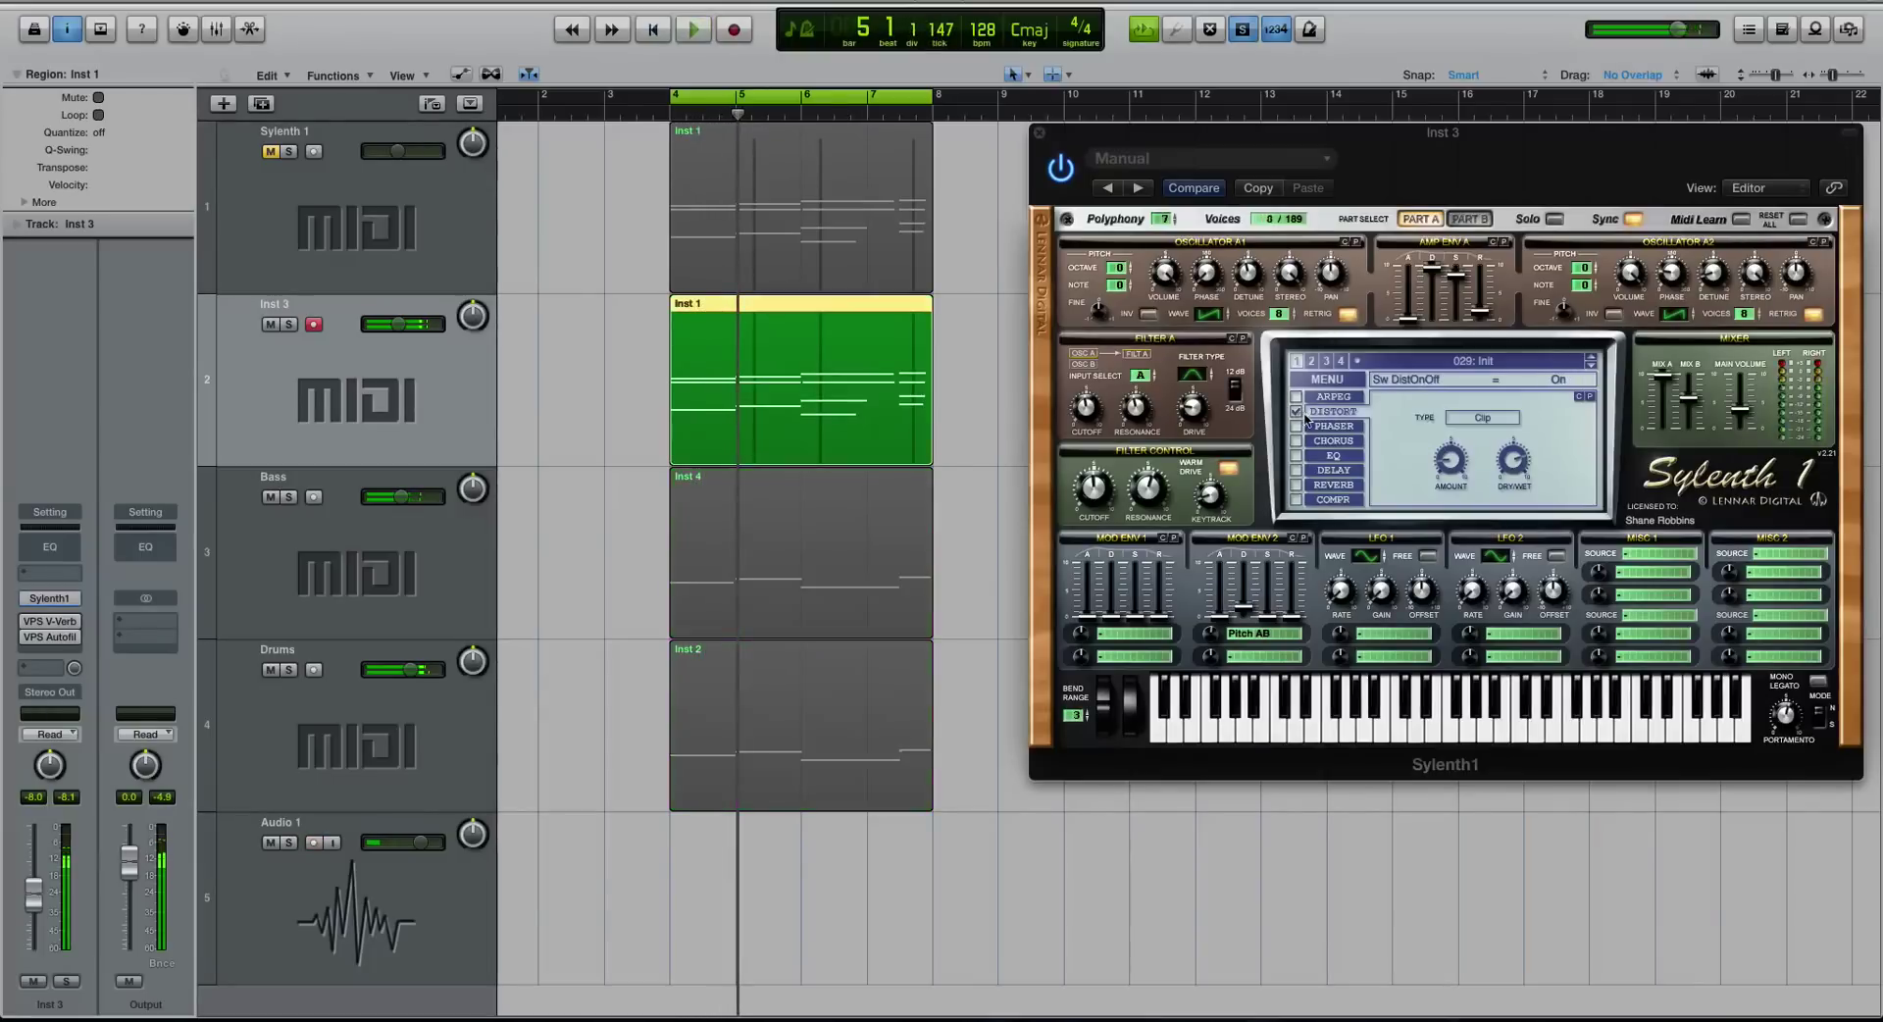
{"action": "key", "text": "space"}
{"action": "left_click", "coordinate": [1298, 413]}
{"action": "left_click", "coordinate": [1296, 412]}
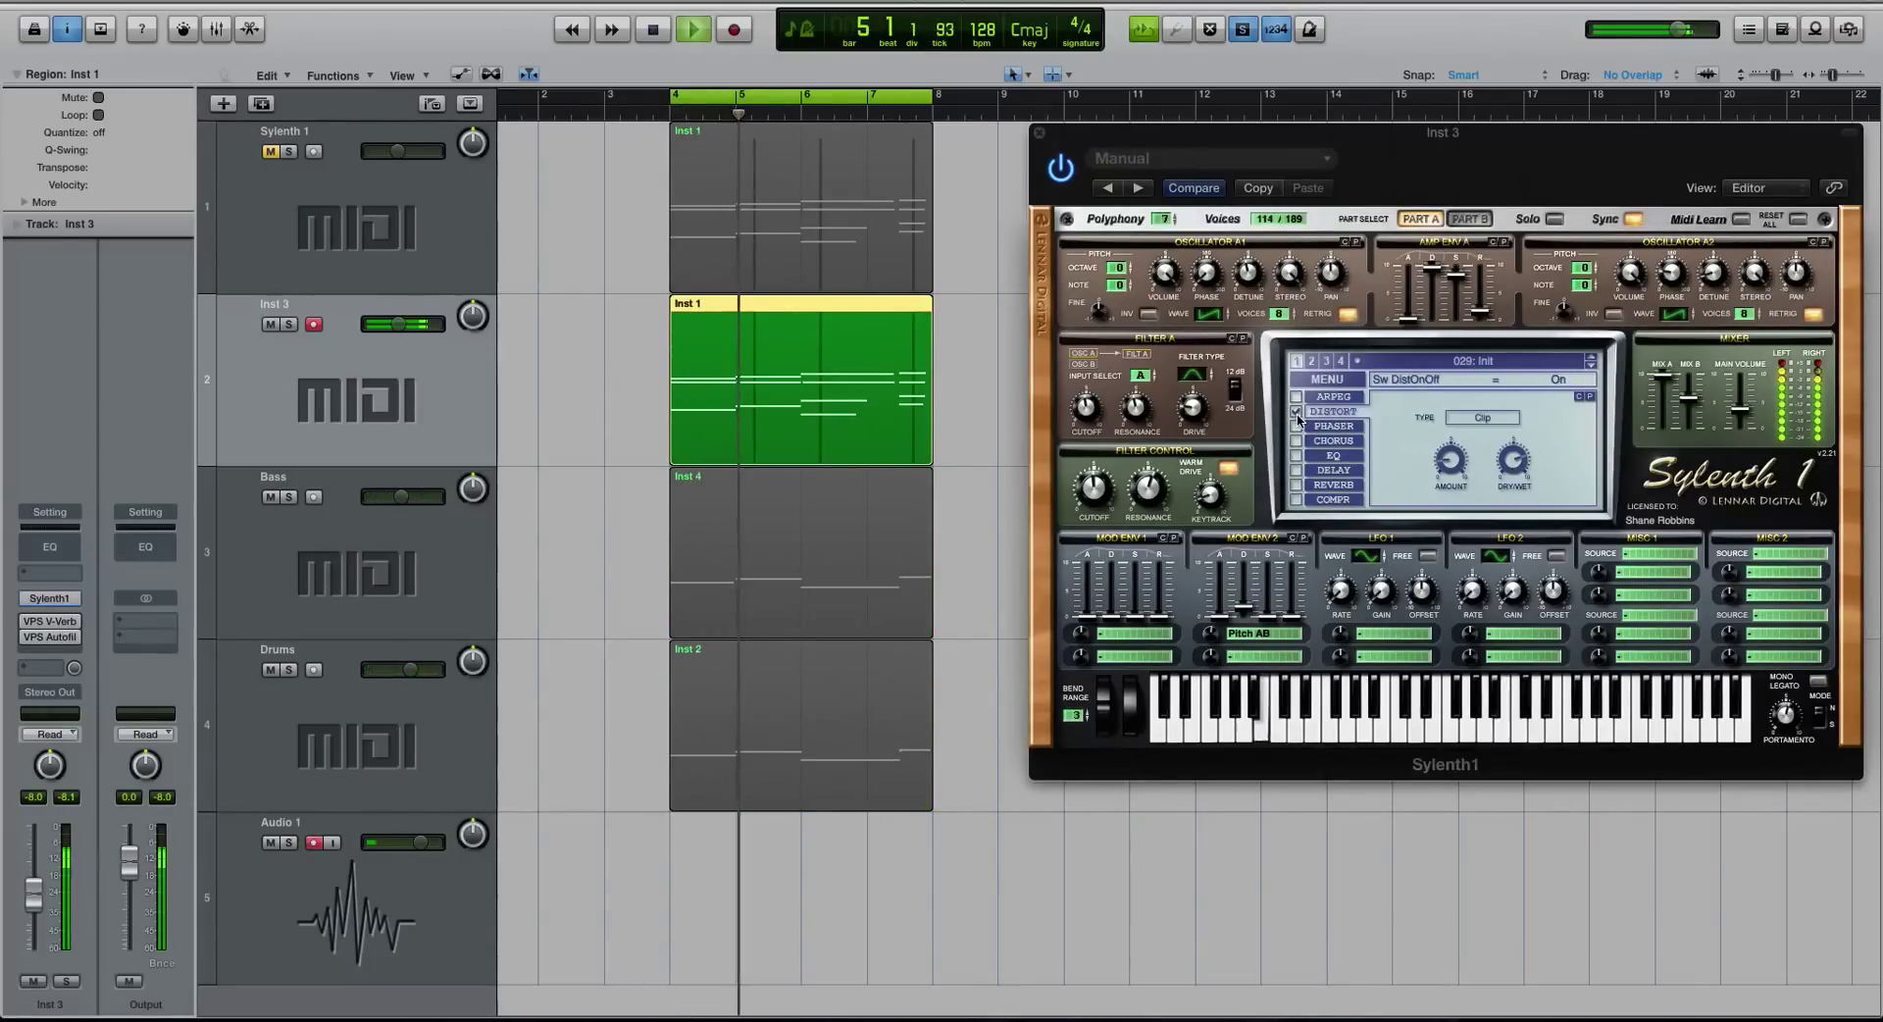
- Turn on the phaser and set its width to 100% and its LFO rate to 8/1D
{"action": "left_click", "coordinate": [1296, 426]}
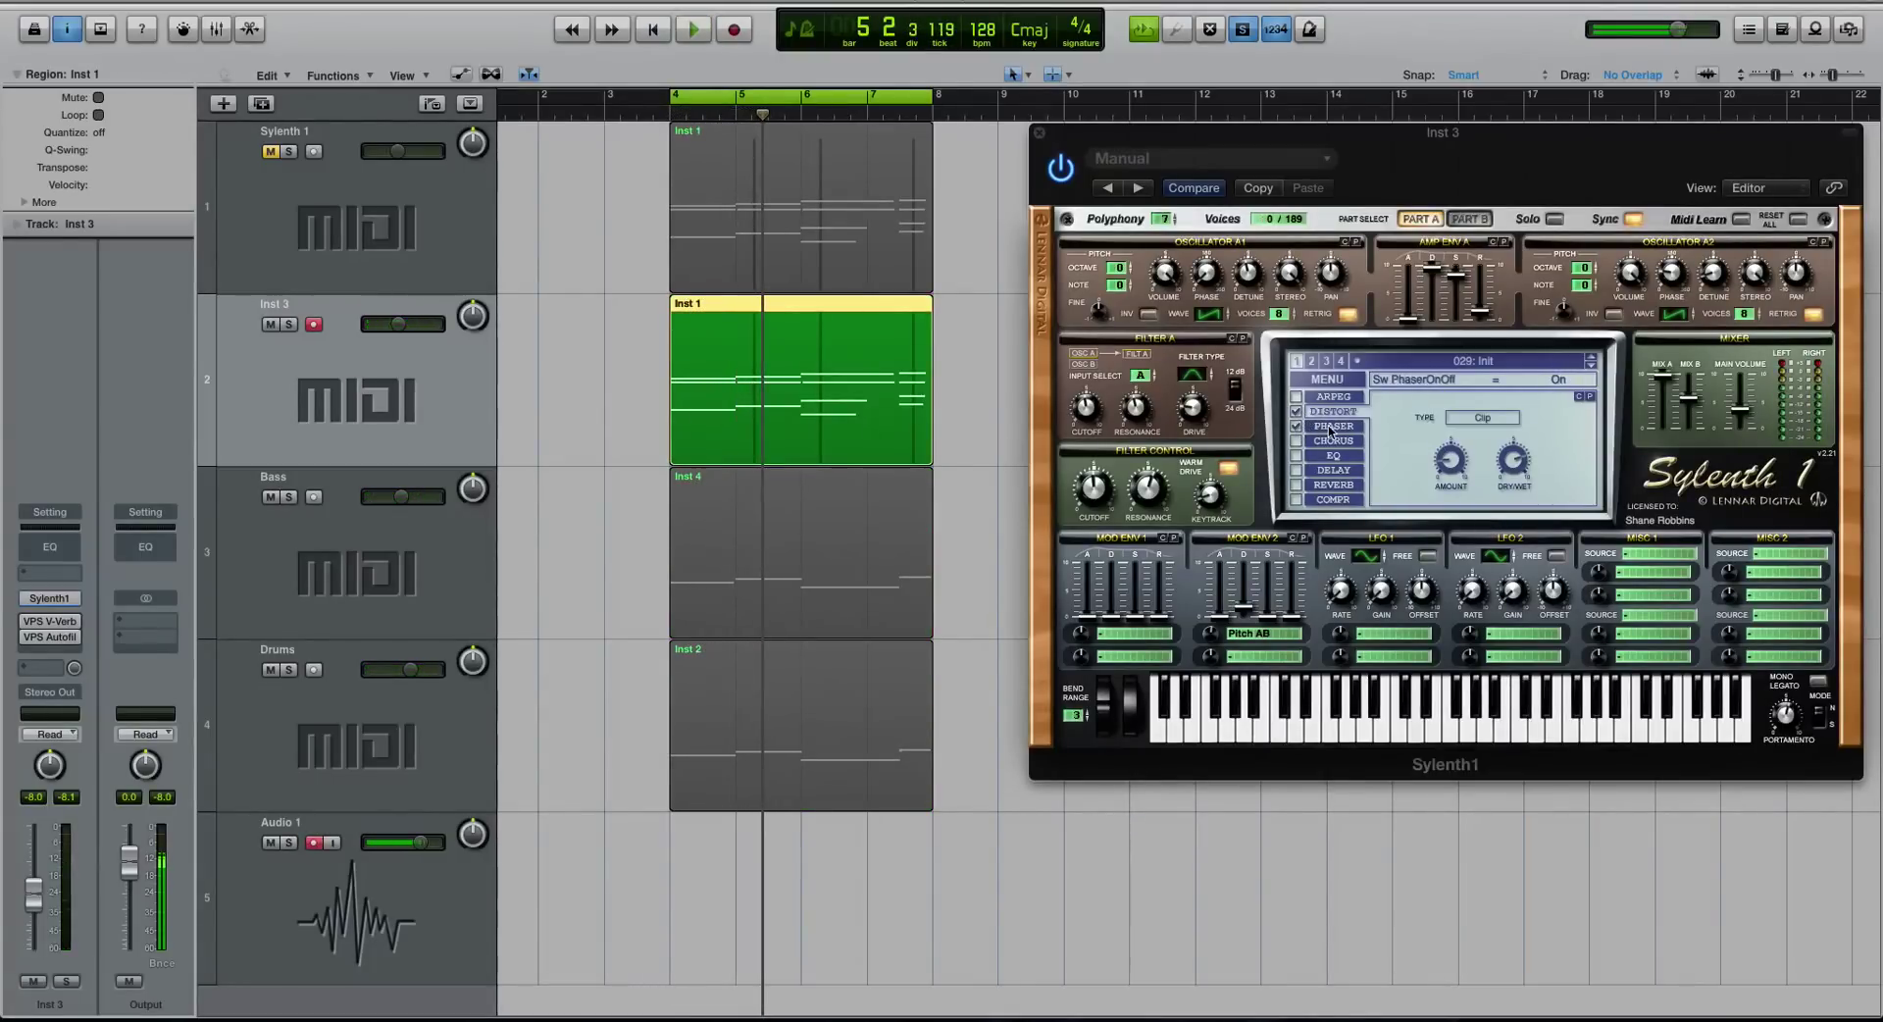
{"action": "left_click", "coordinate": [1329, 428]}
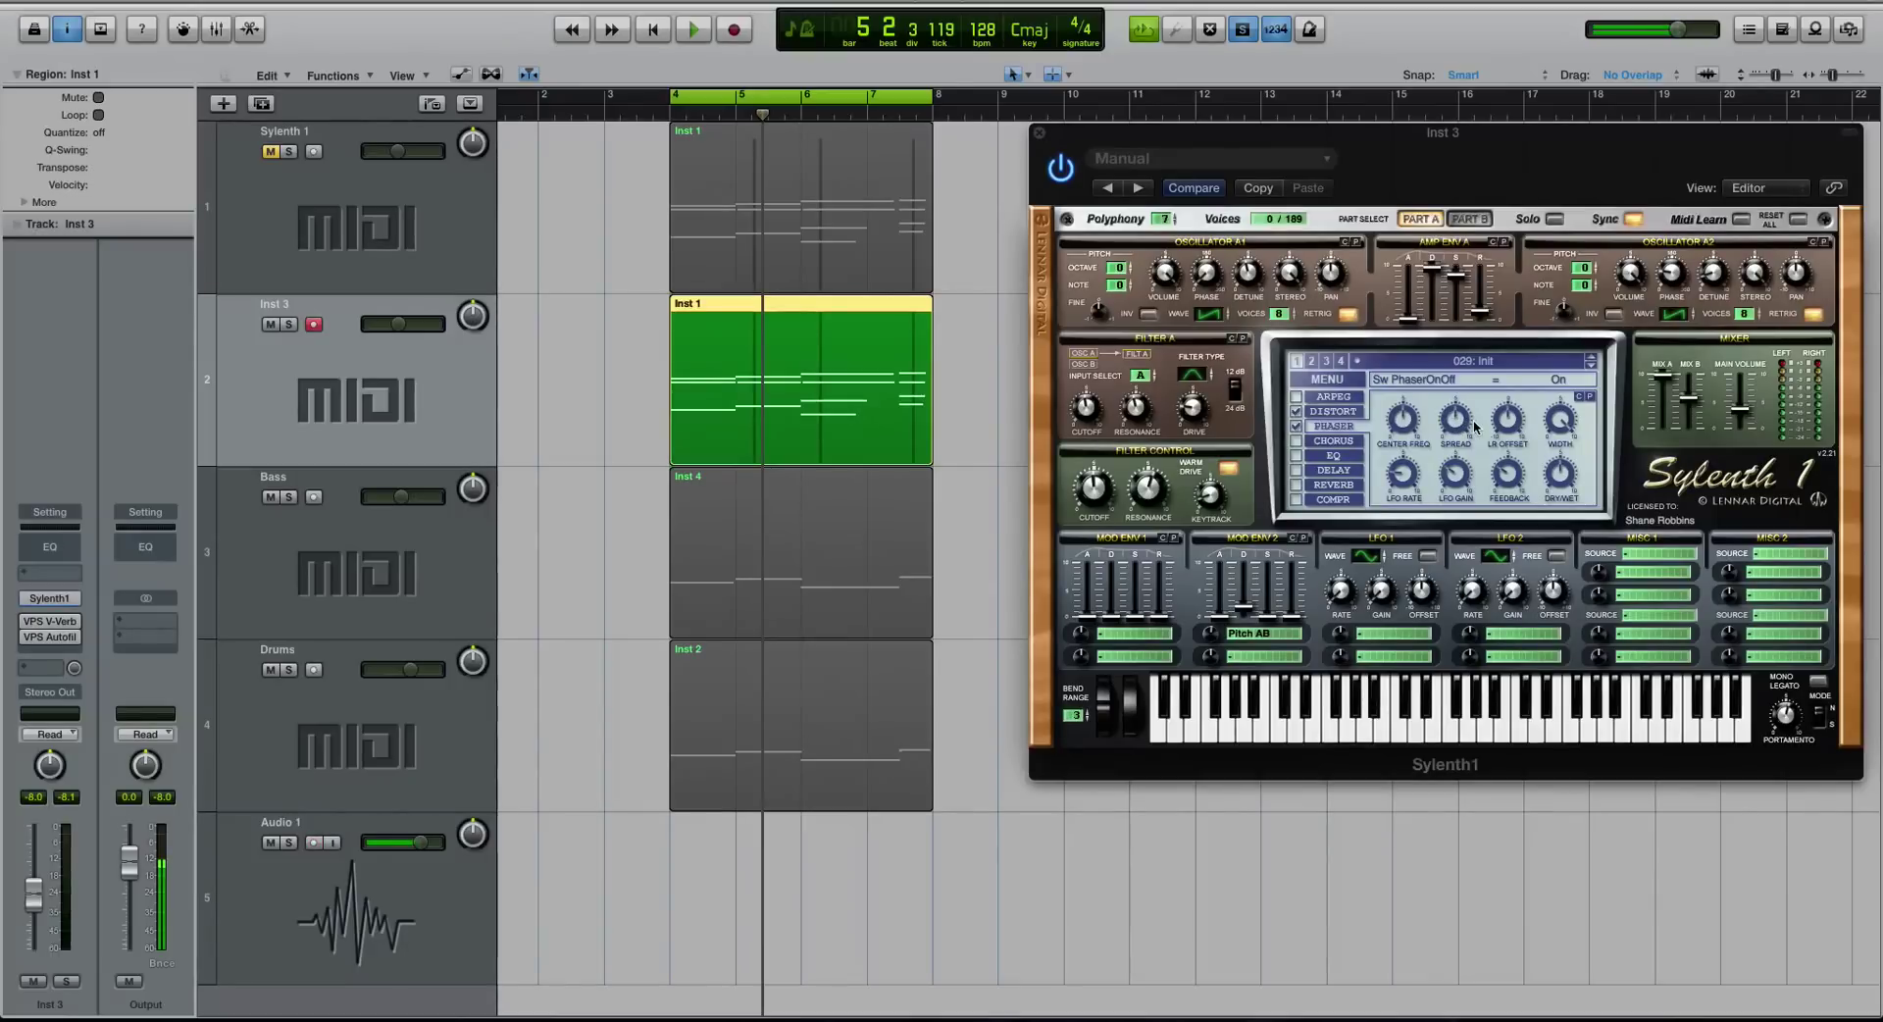
{"action": "left_click", "coordinate": [1566, 429]}
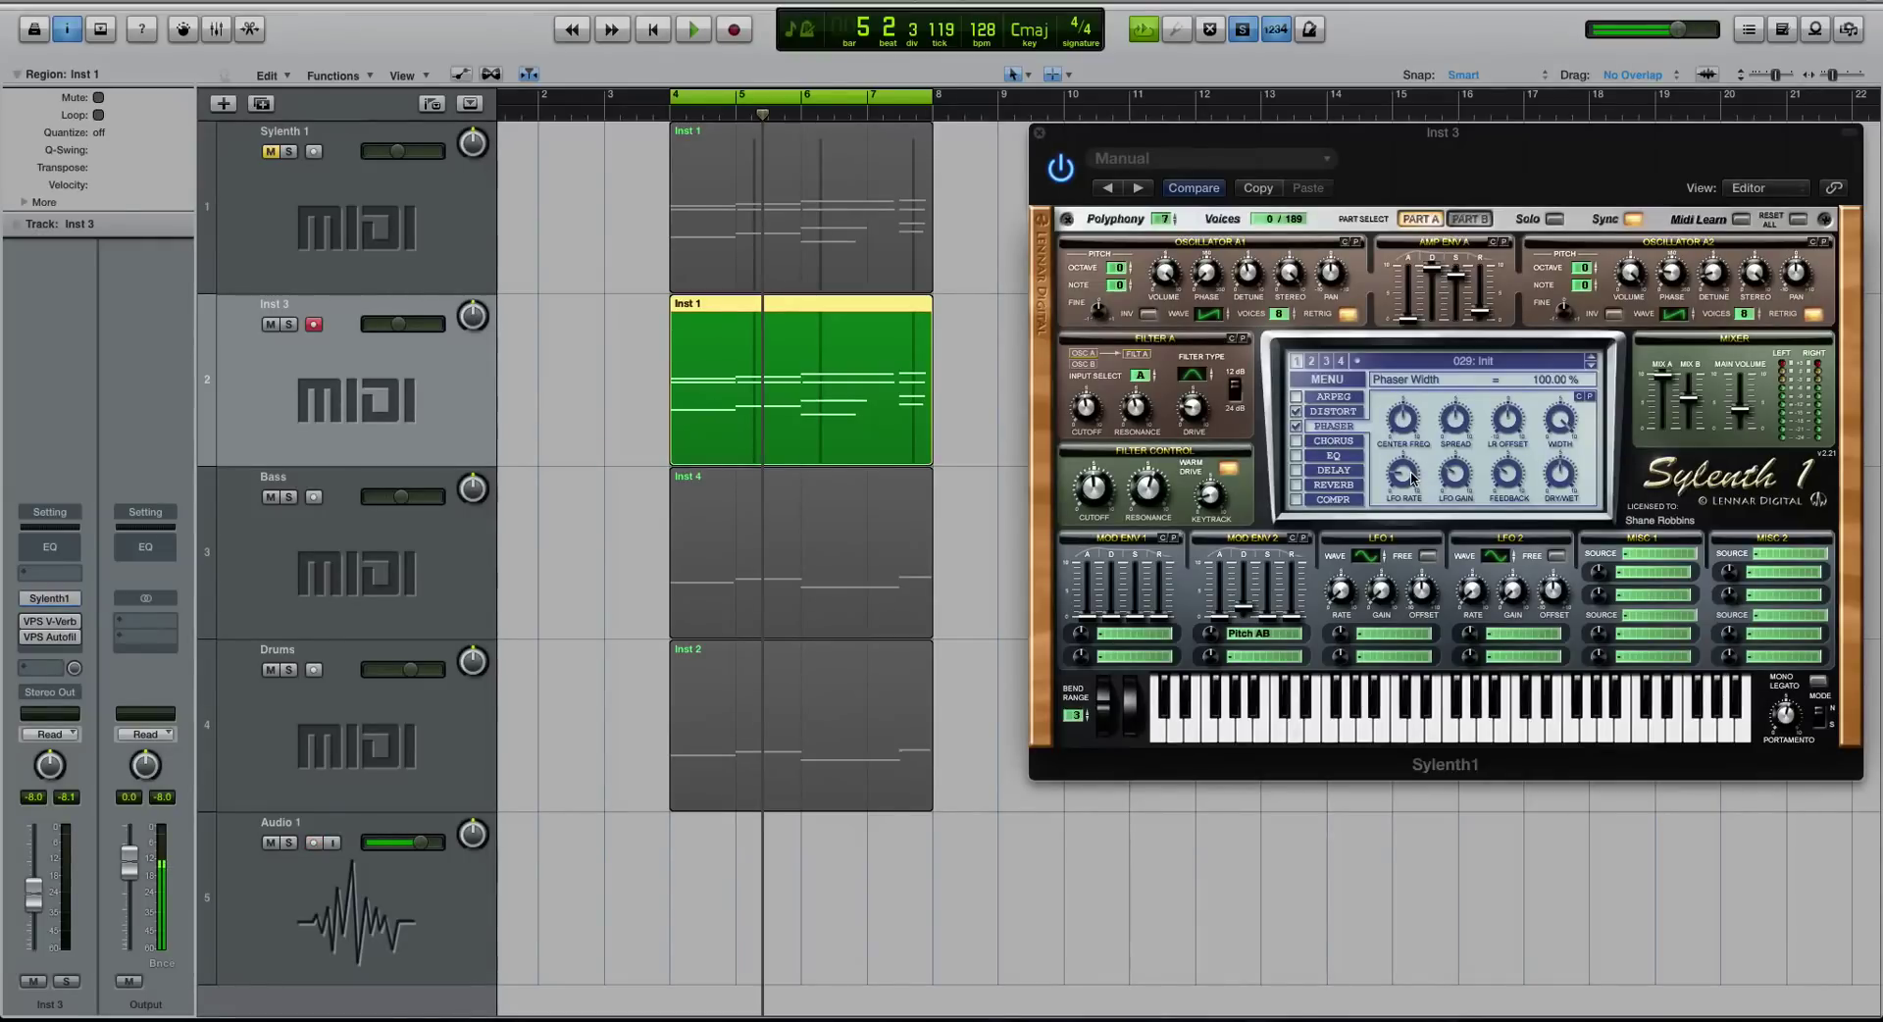
{"action": "left_click_drag", "start_coordinate": [1412, 481], "coordinate": [1400, 520]}
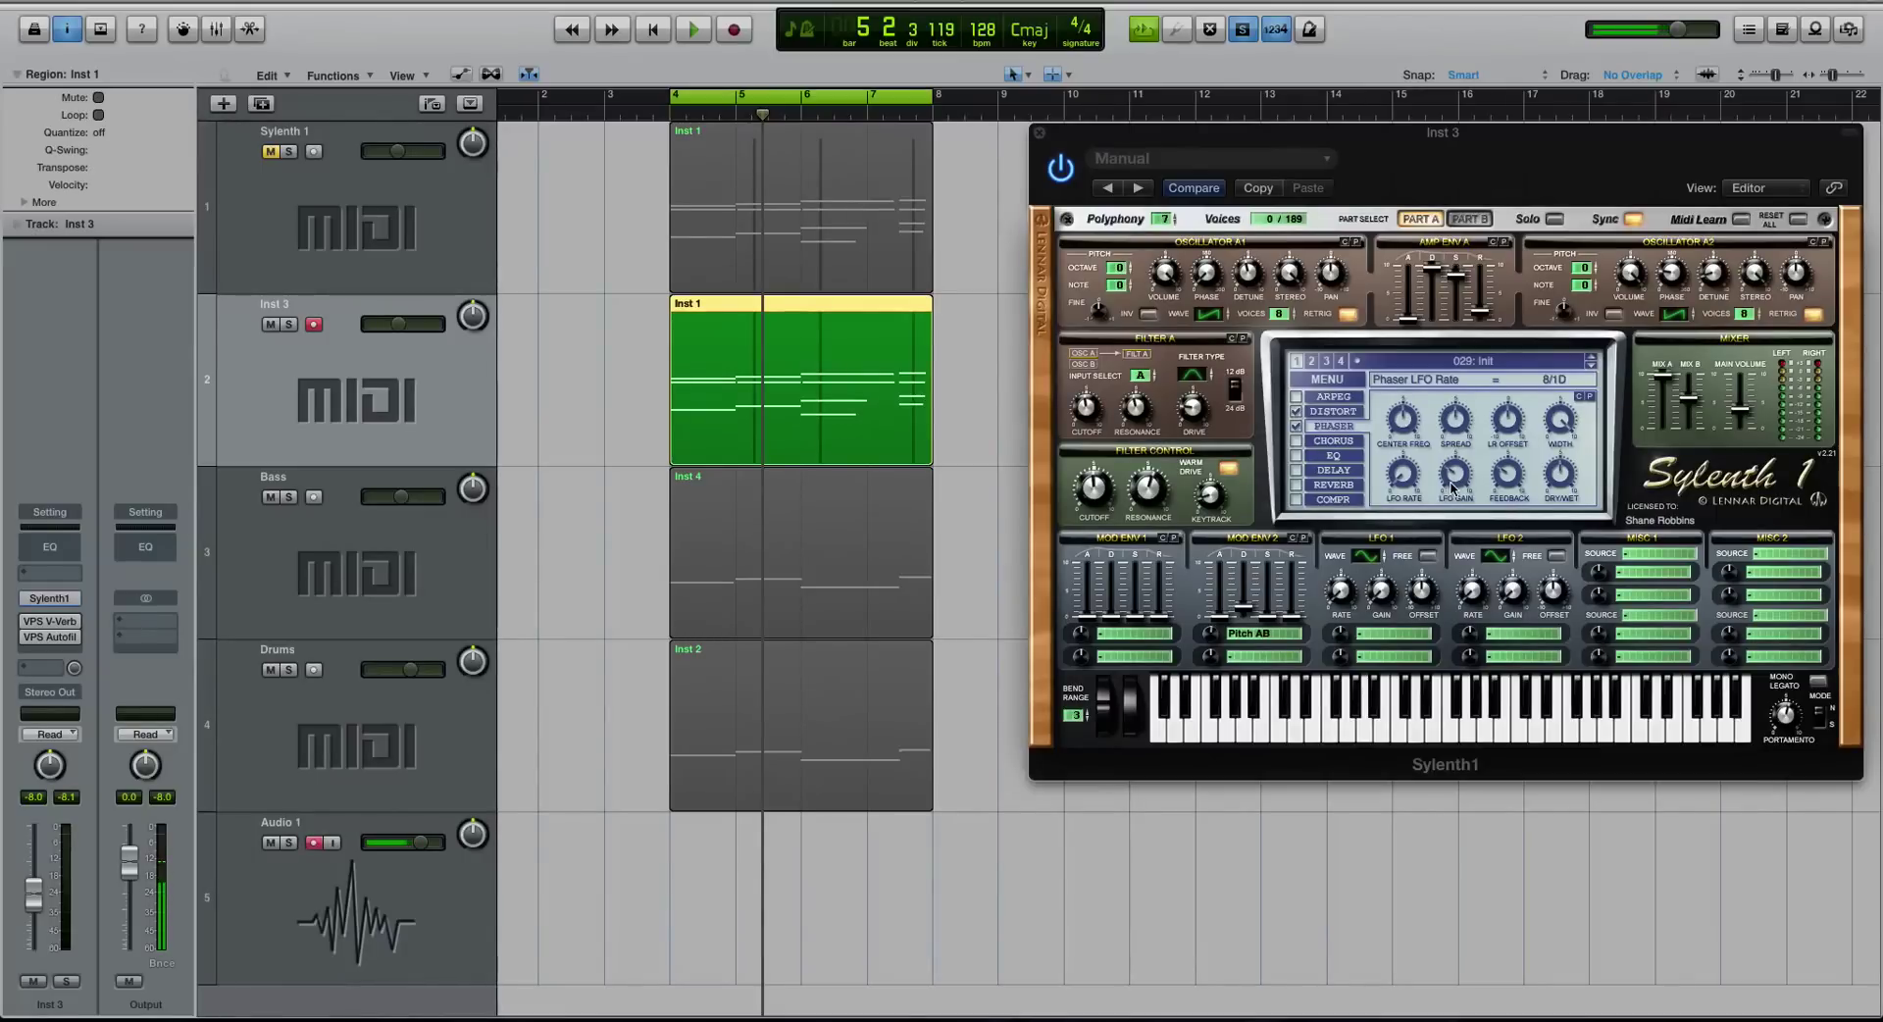
- Lower the phaser's LFO gain, and set its feedback to 3.33% and its dry/wet mix to 17.62%
{"action": "left_click_drag", "start_coordinate": [1452, 488], "coordinate": [1453, 540]}
{"action": "left_click_drag", "start_coordinate": [1507, 475], "coordinate": [1507, 525]}
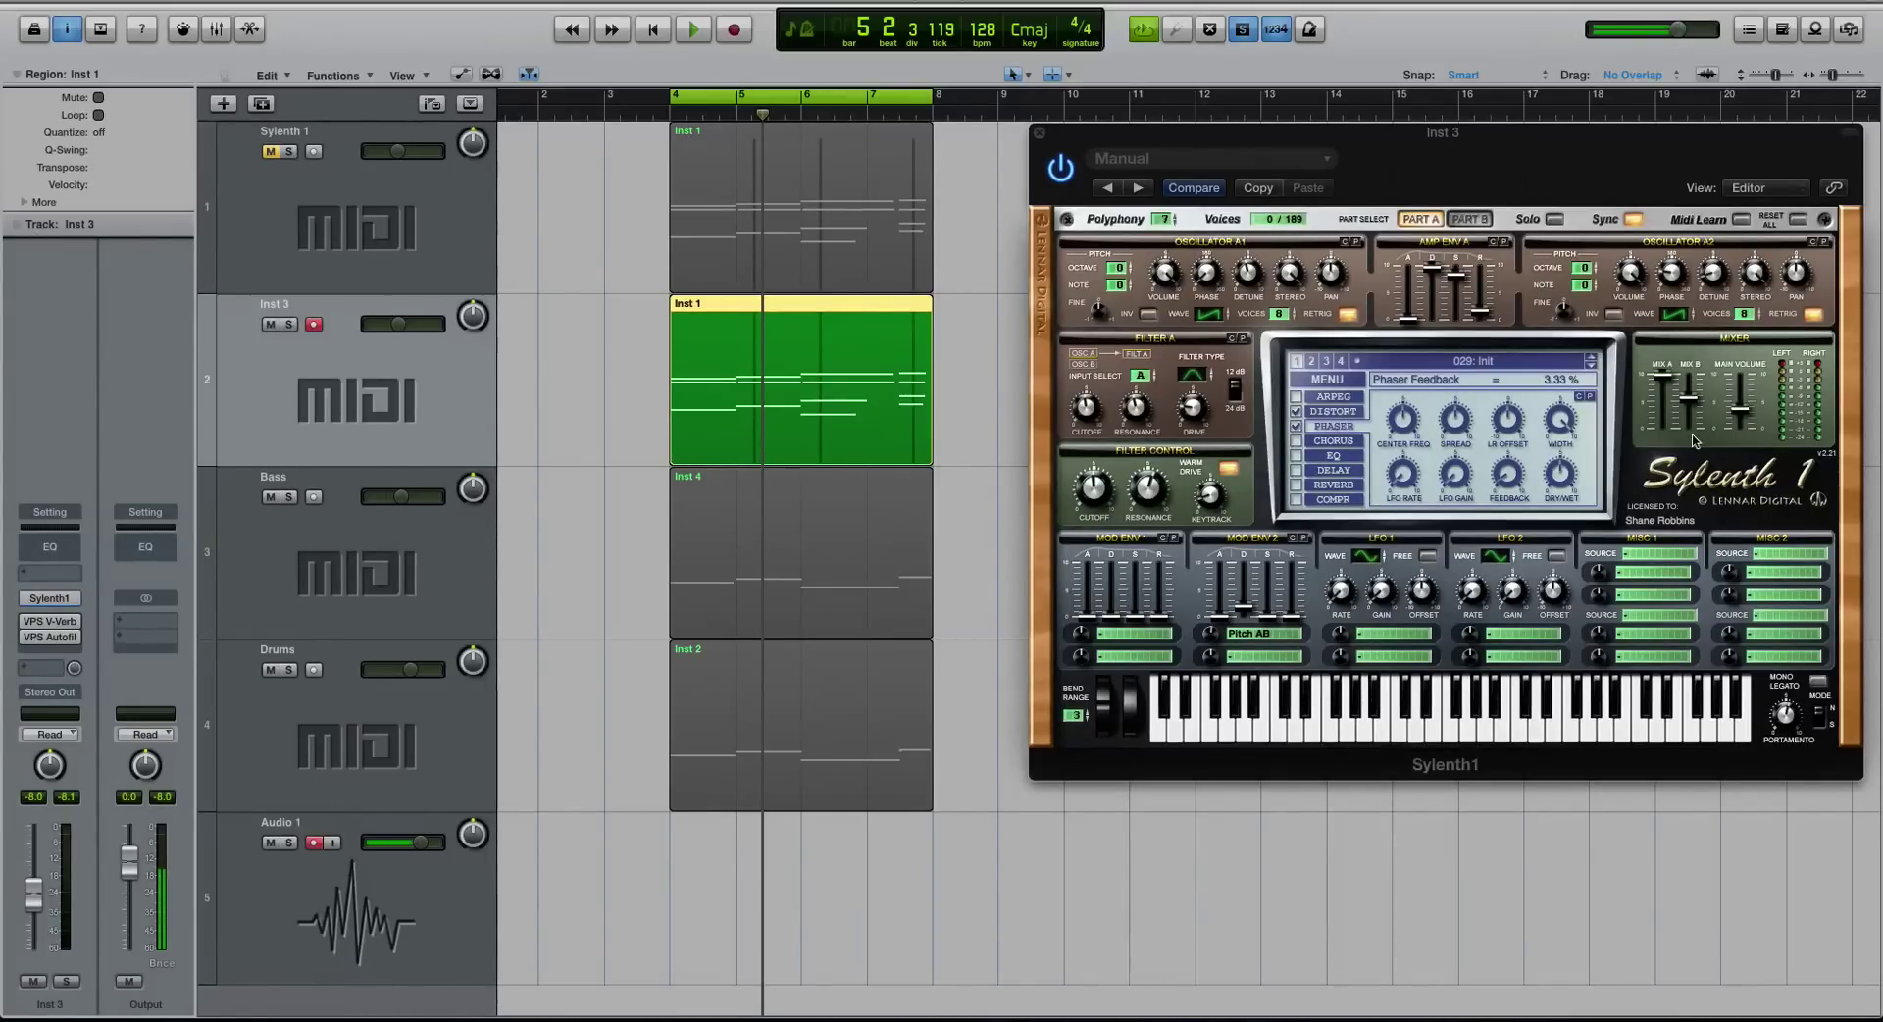
{"action": "mouse_move", "coordinate": [1560, 473]}
{"action": "left_mouse_down"}
{"action": "mouse_move", "coordinate": [1561, 530]}
{"action": "mouse_move", "coordinate": [1561, 479]}
{"action": "left_mouse_up"}
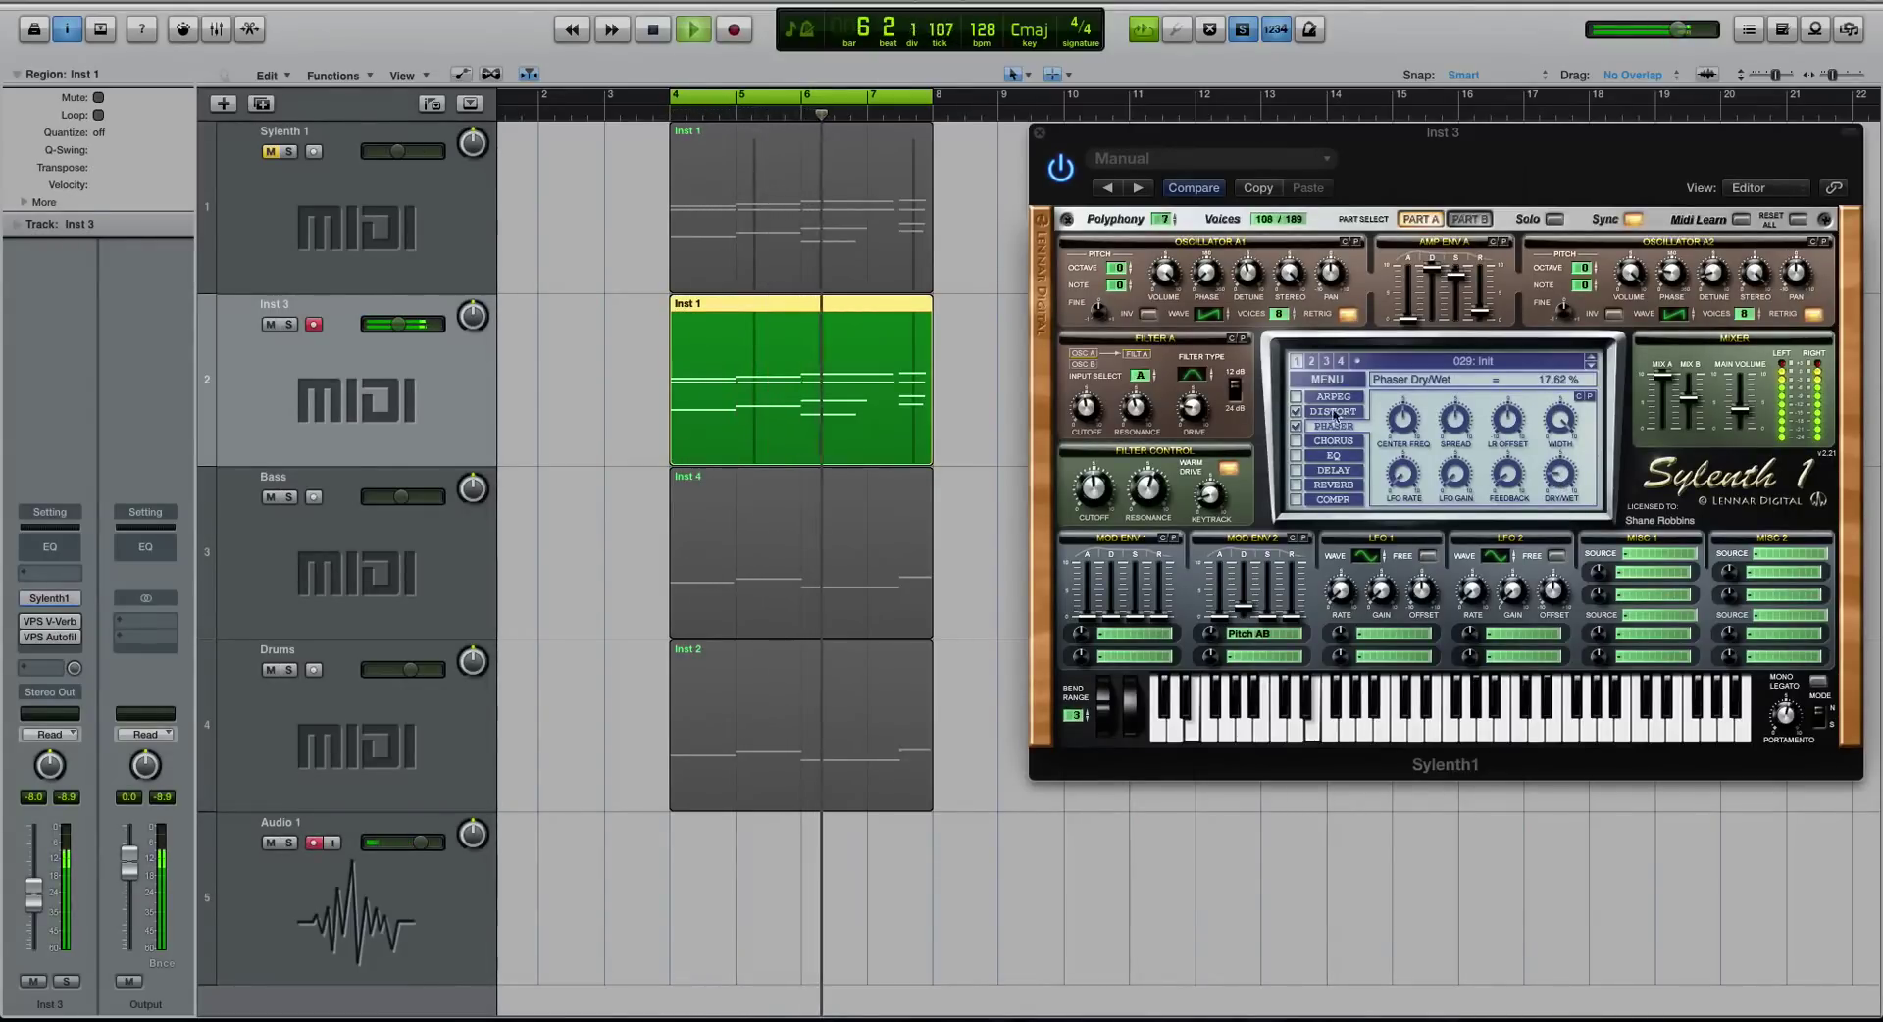
- Toggle the phaser off and back on during playback to compare the sound
{"action": "left_click", "coordinate": [1296, 425]}
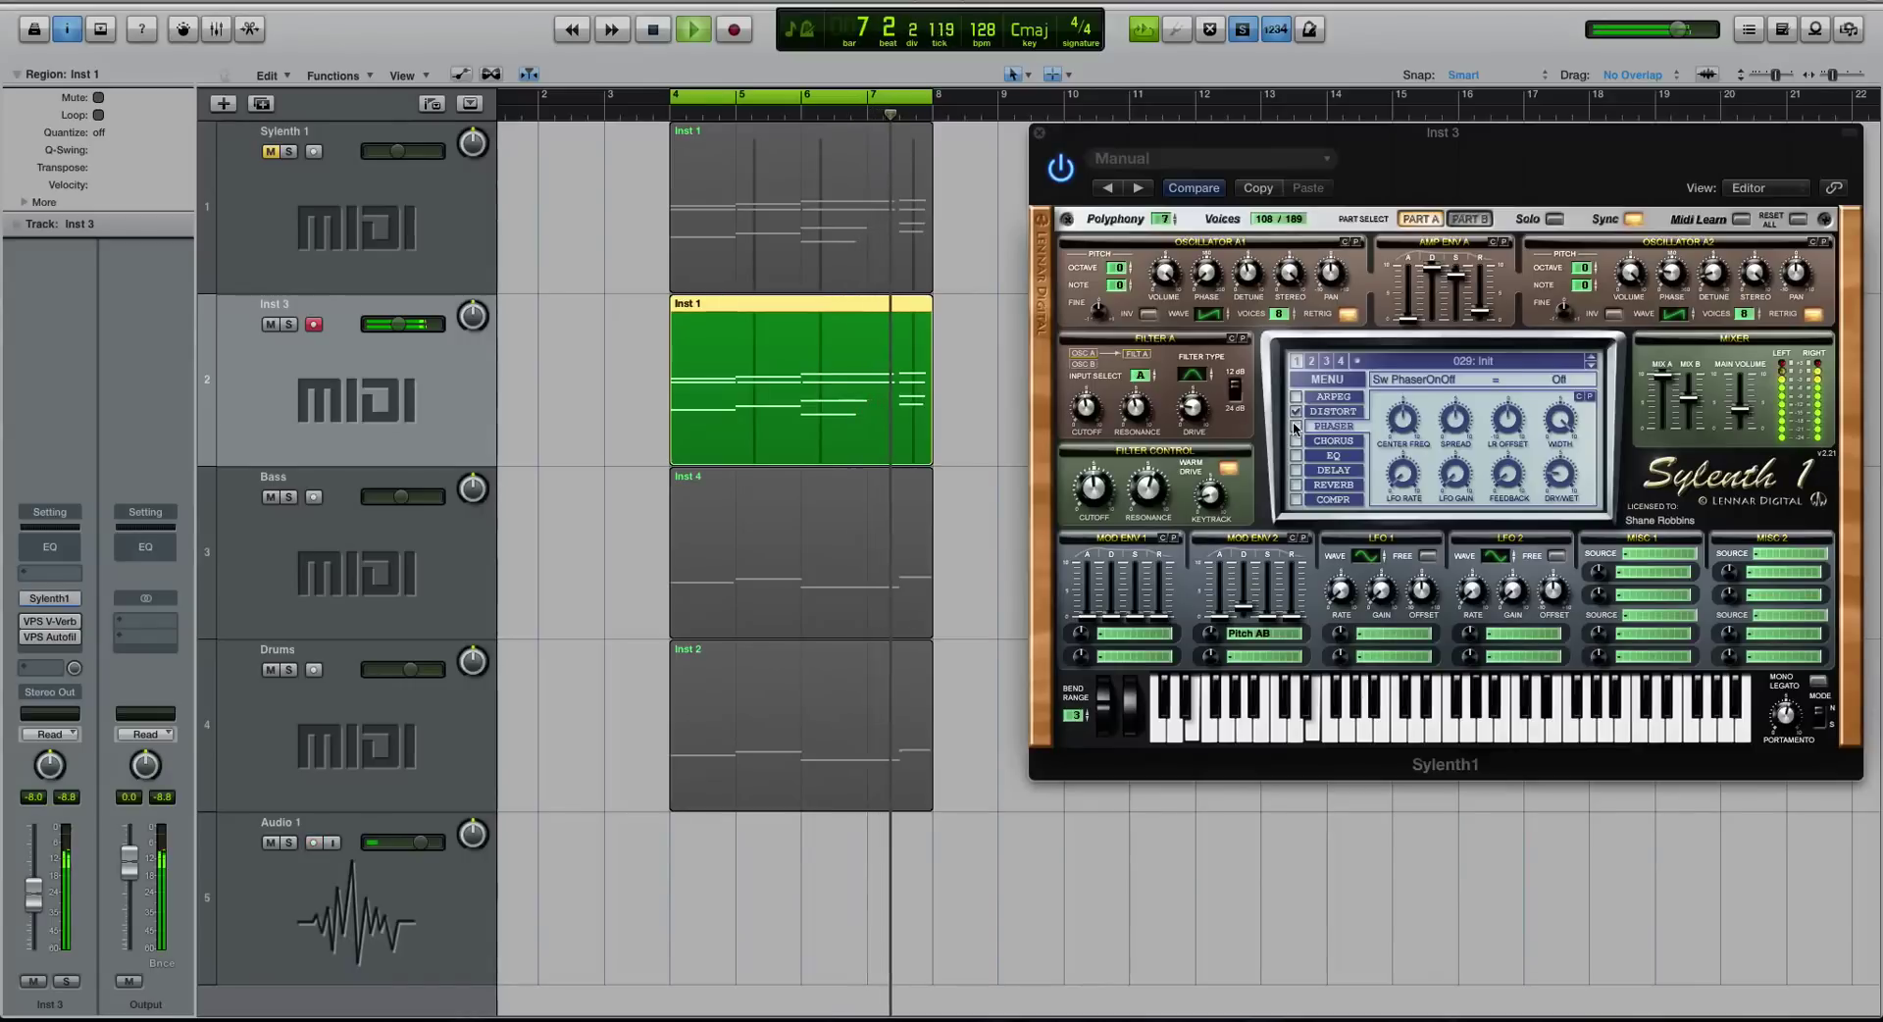
{"action": "left_click", "coordinate": [1295, 426]}
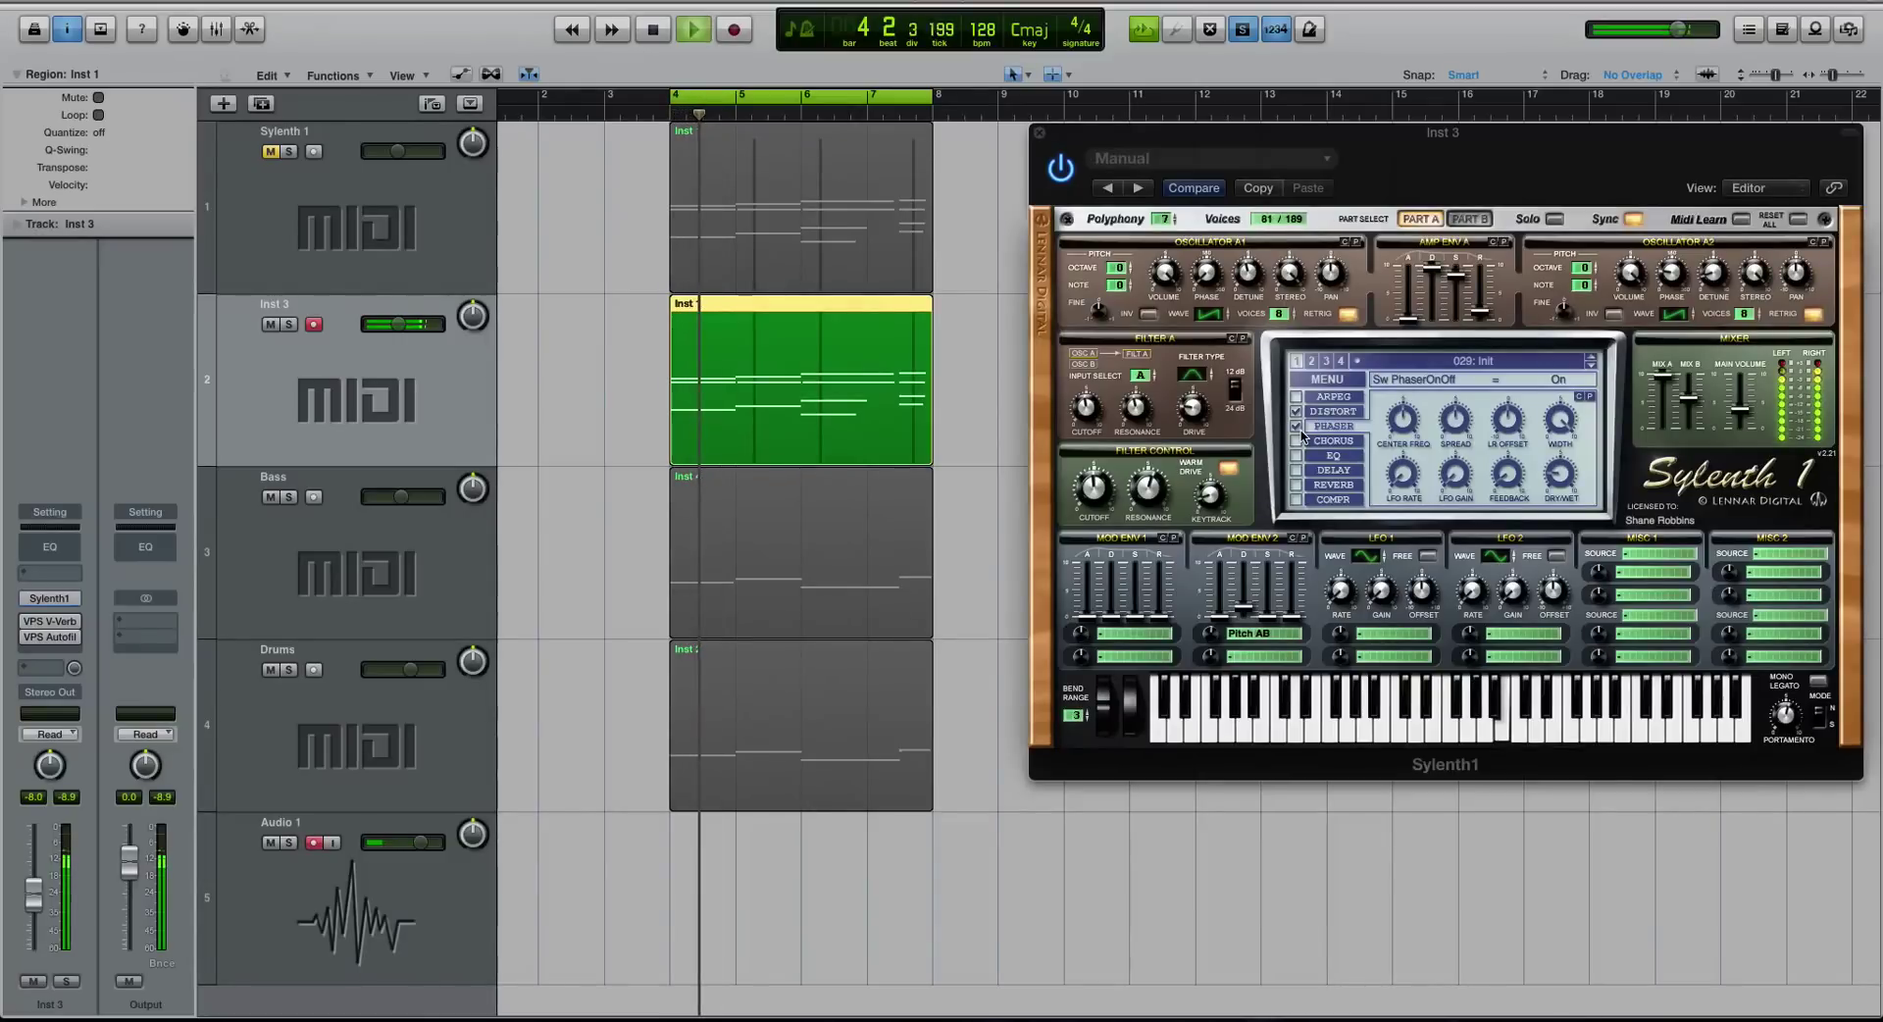
{"action": "key", "text": "space"}
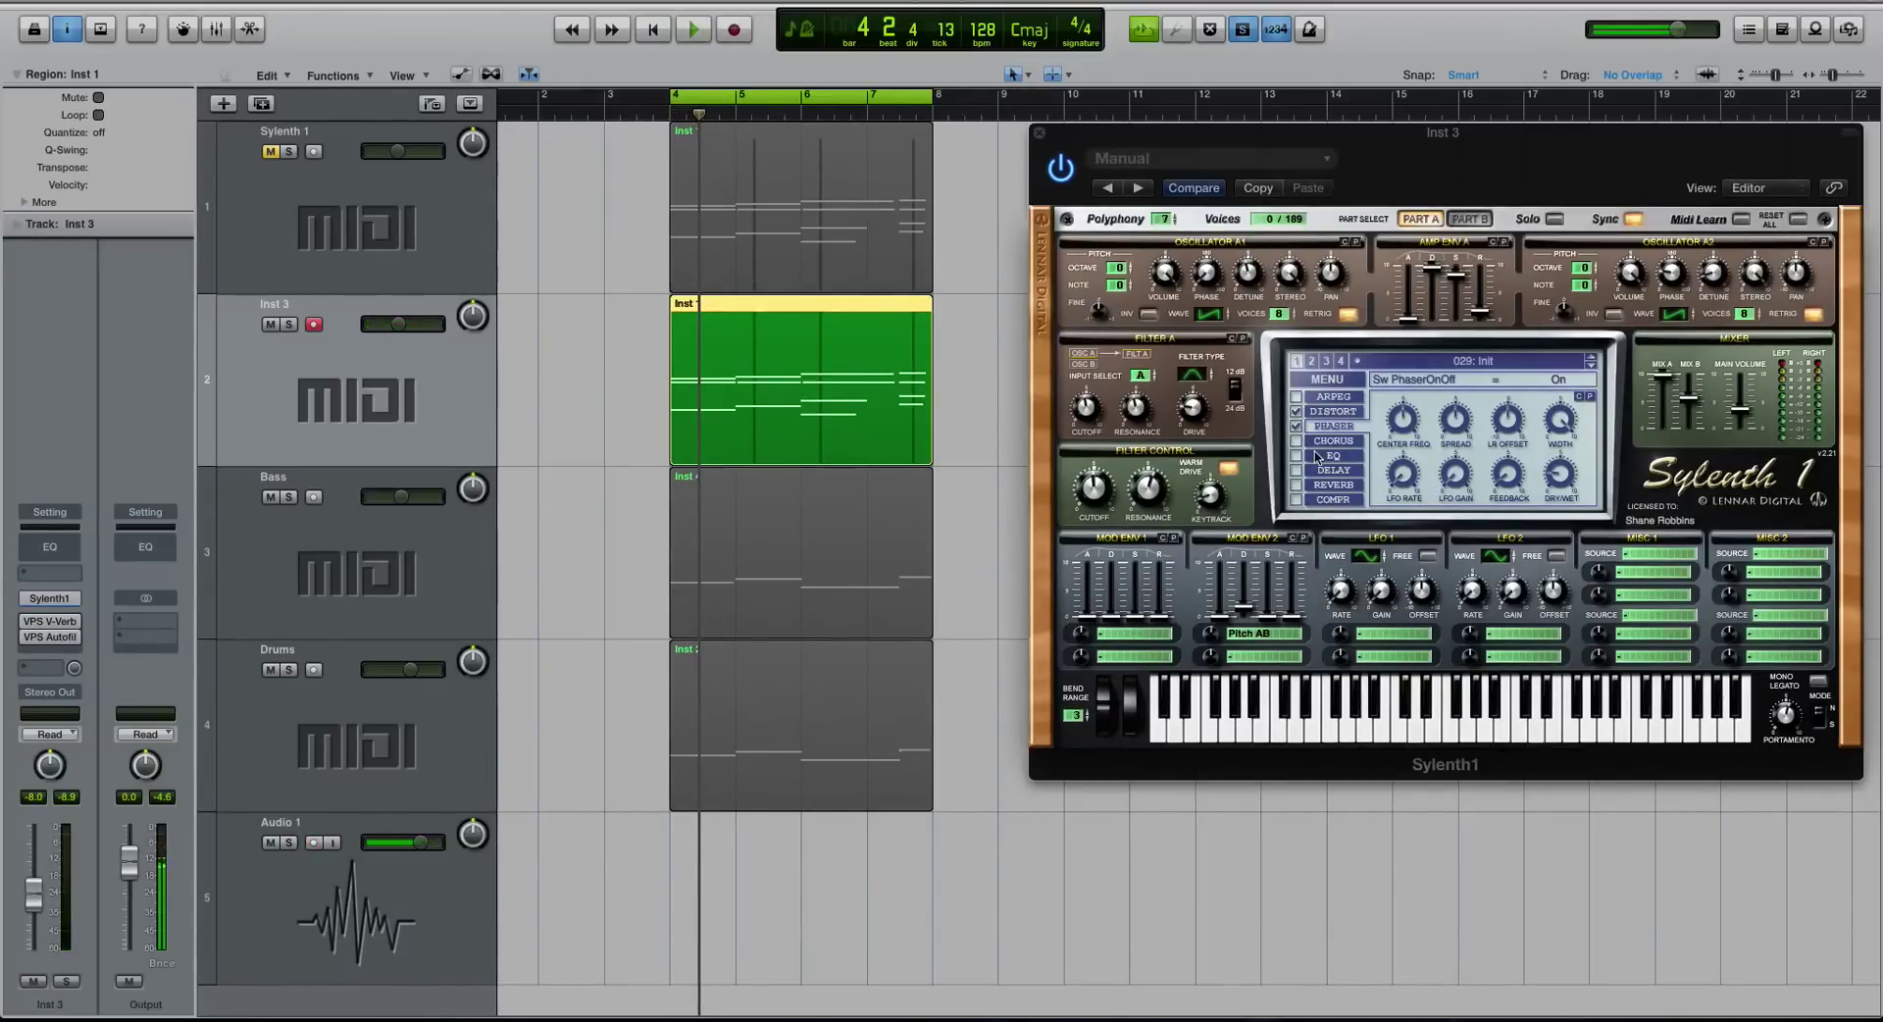
- Turn on the EQ with bass at 6.07 dB and treble at 10.00 dB, and adjust the bass and treble frequencies
{"action": "left_click", "coordinate": [1319, 456]}
{"action": "left_click", "coordinate": [1296, 456]}
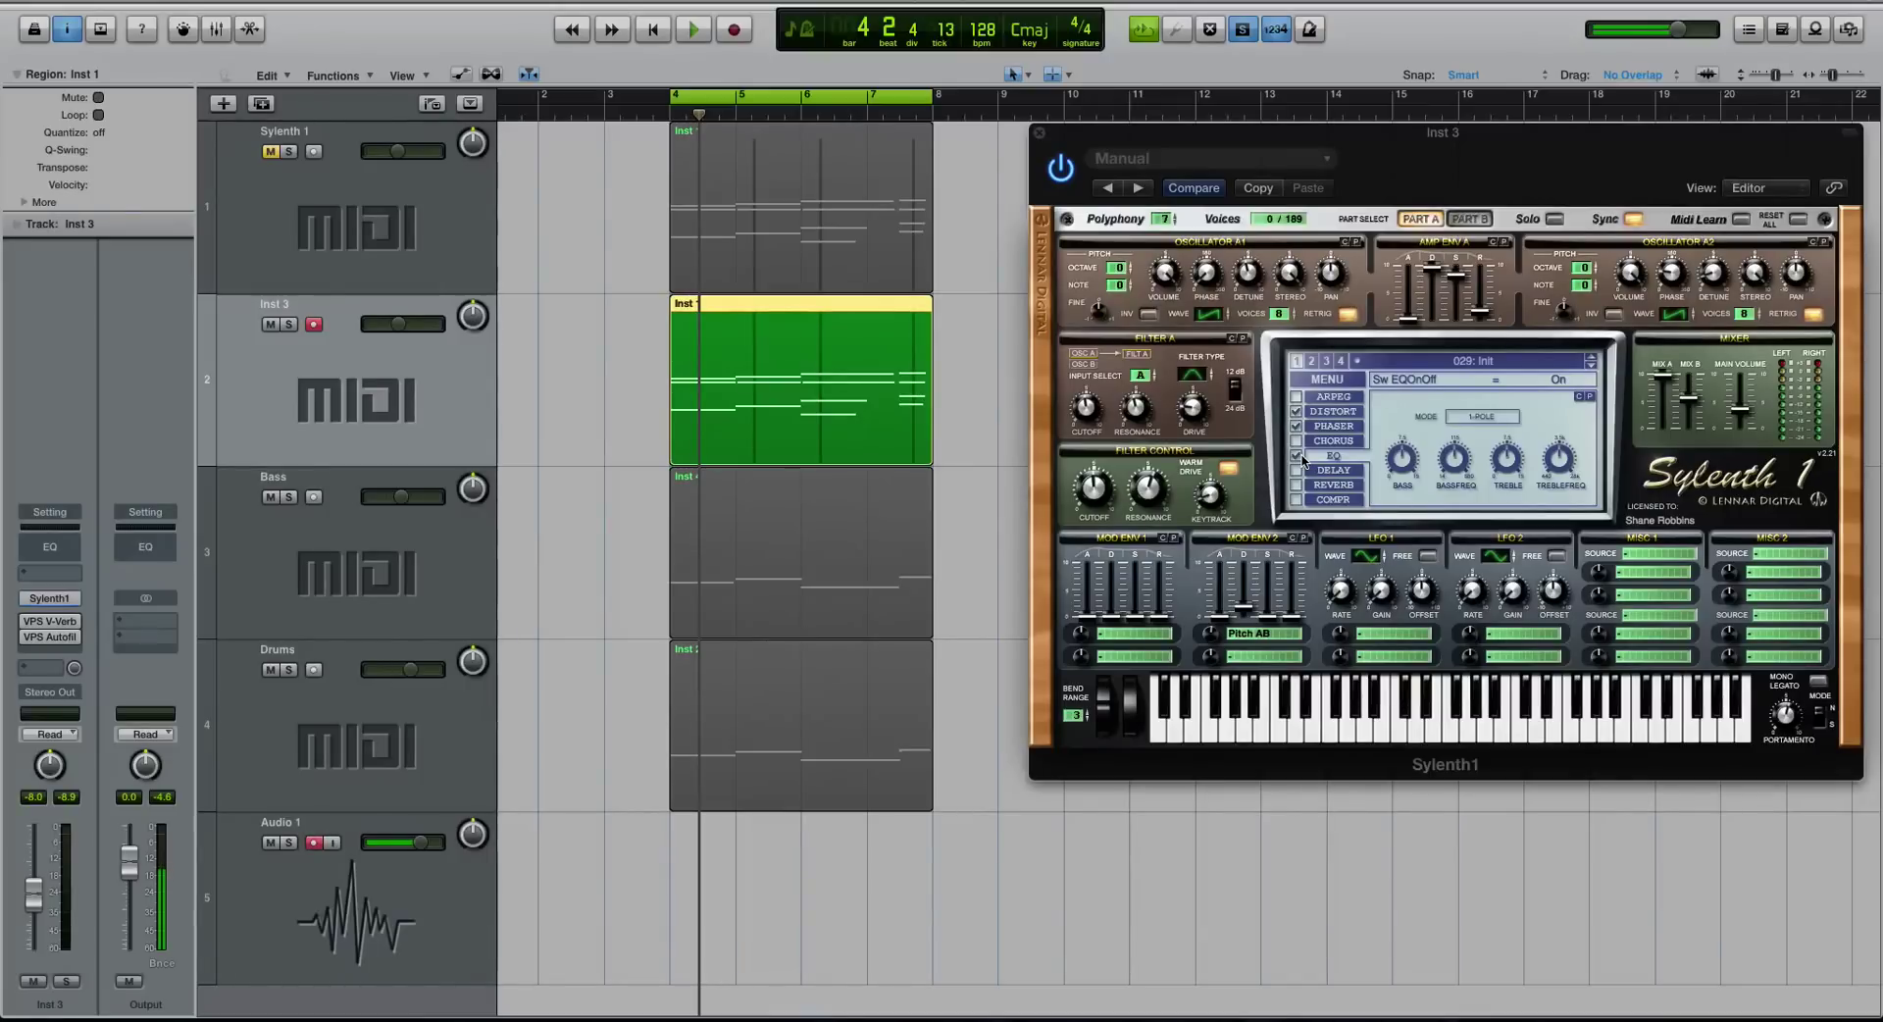
{"action": "left_click", "coordinate": [1404, 456]}
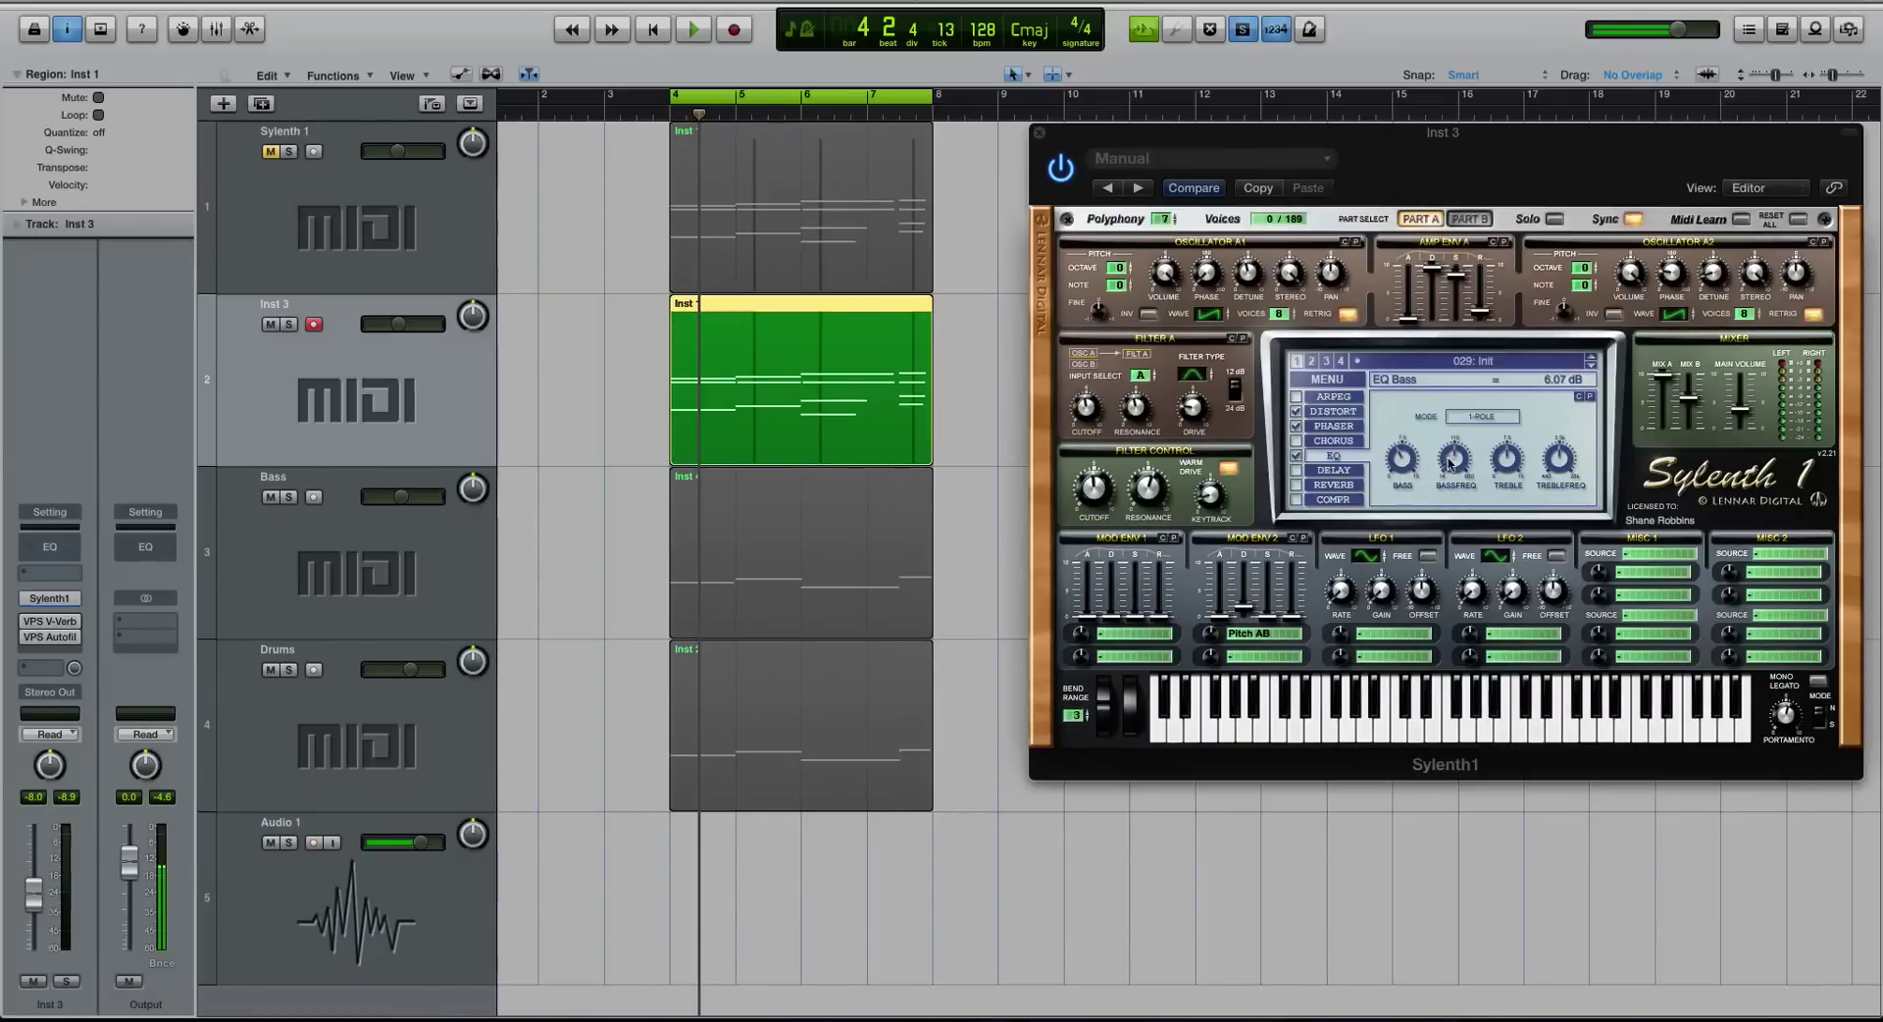
{"action": "left_click_drag", "start_coordinate": [1456, 458], "coordinate": [1515, 440]}
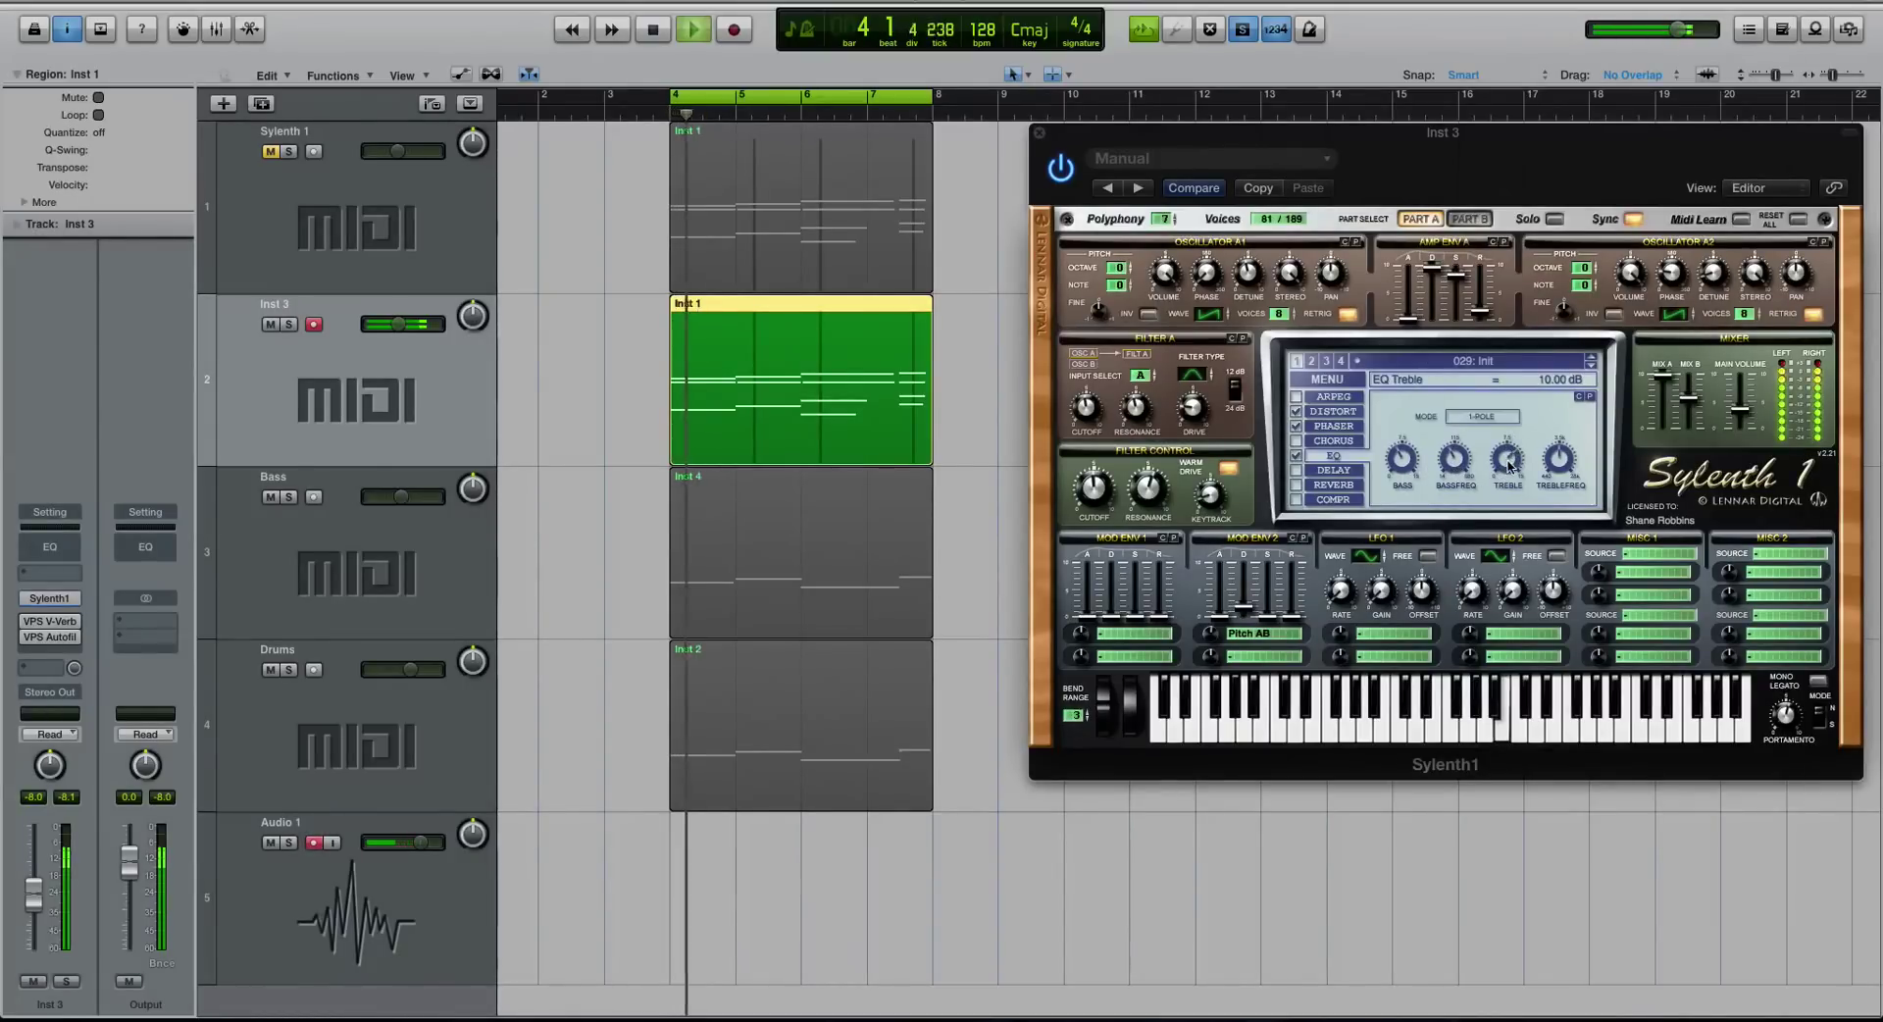
{"action": "left_click", "coordinate": [1567, 468]}
{"action": "left_click_drag", "start_coordinate": [1567, 468], "coordinate": [1567, 447]}
- Bypass the EQ during playback to compare, and unsolo the Inst 3 region to hear the bass and drums
{"action": "key", "text": "space"}
{"action": "left_click", "coordinate": [1299, 456]}
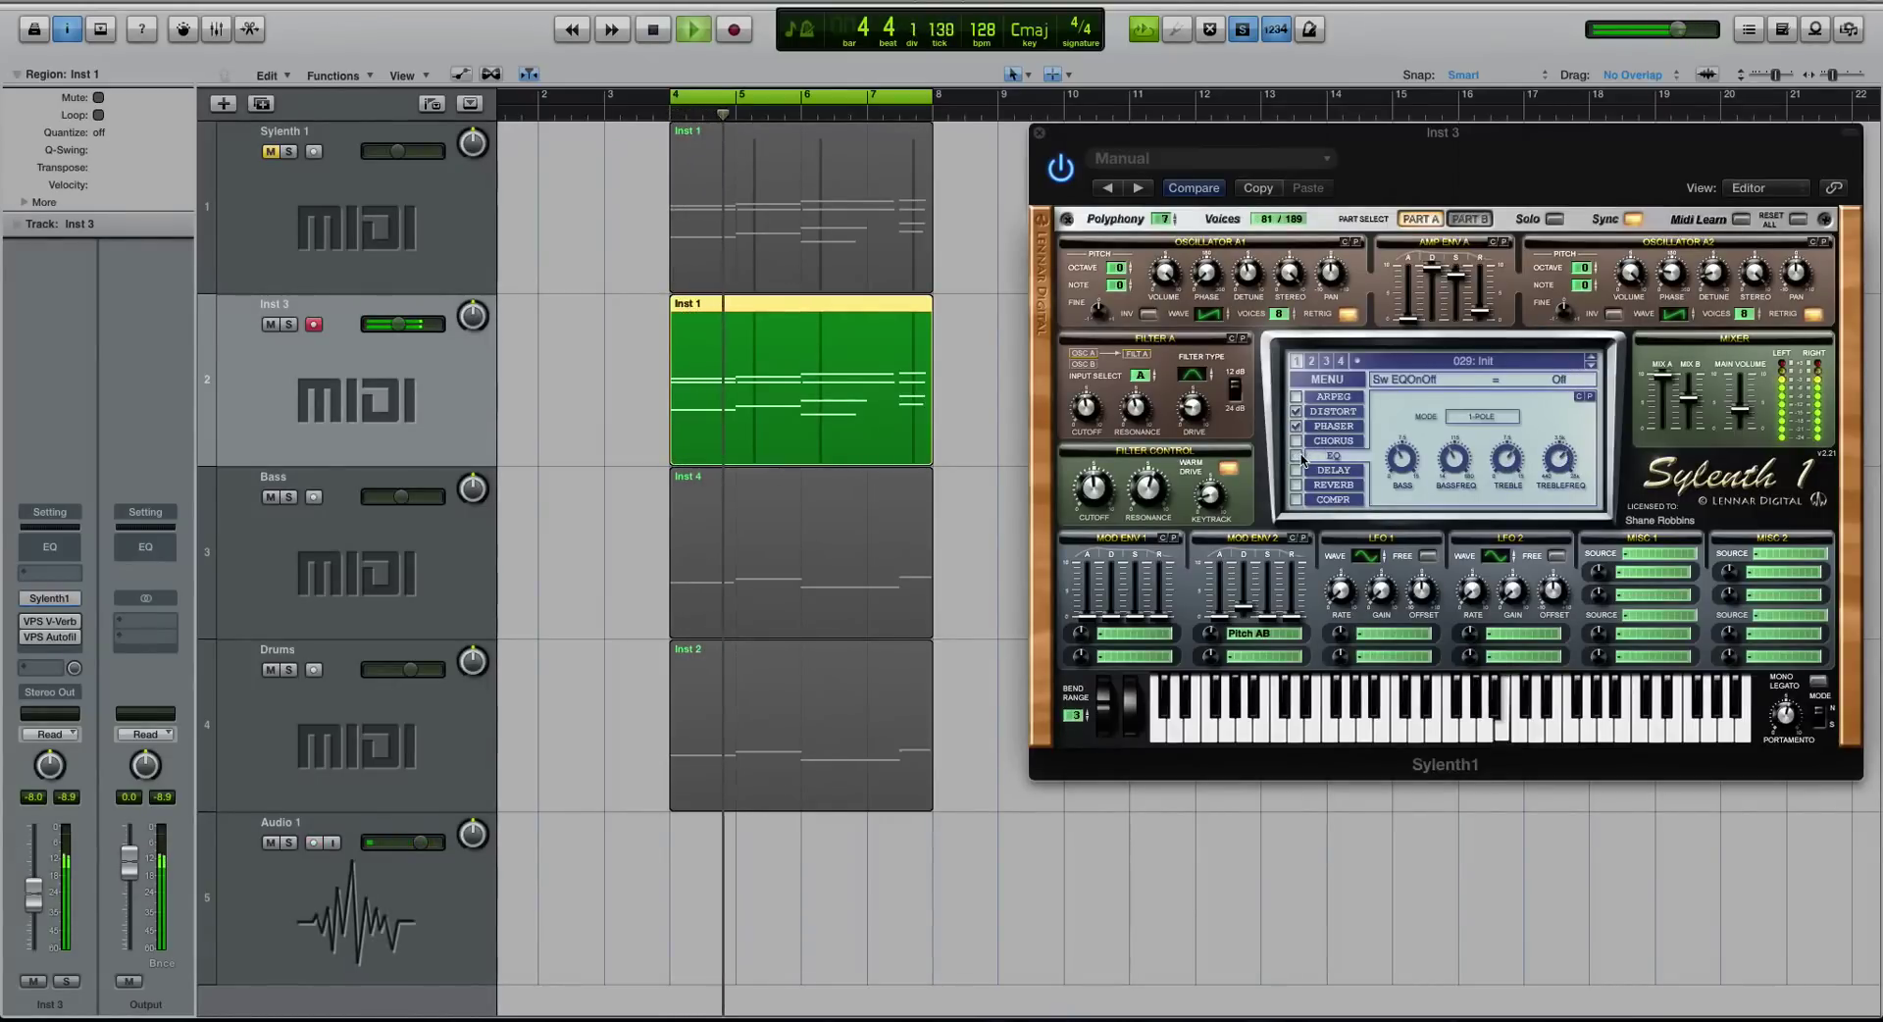
{"action": "key", "text": "ctrl+s"}
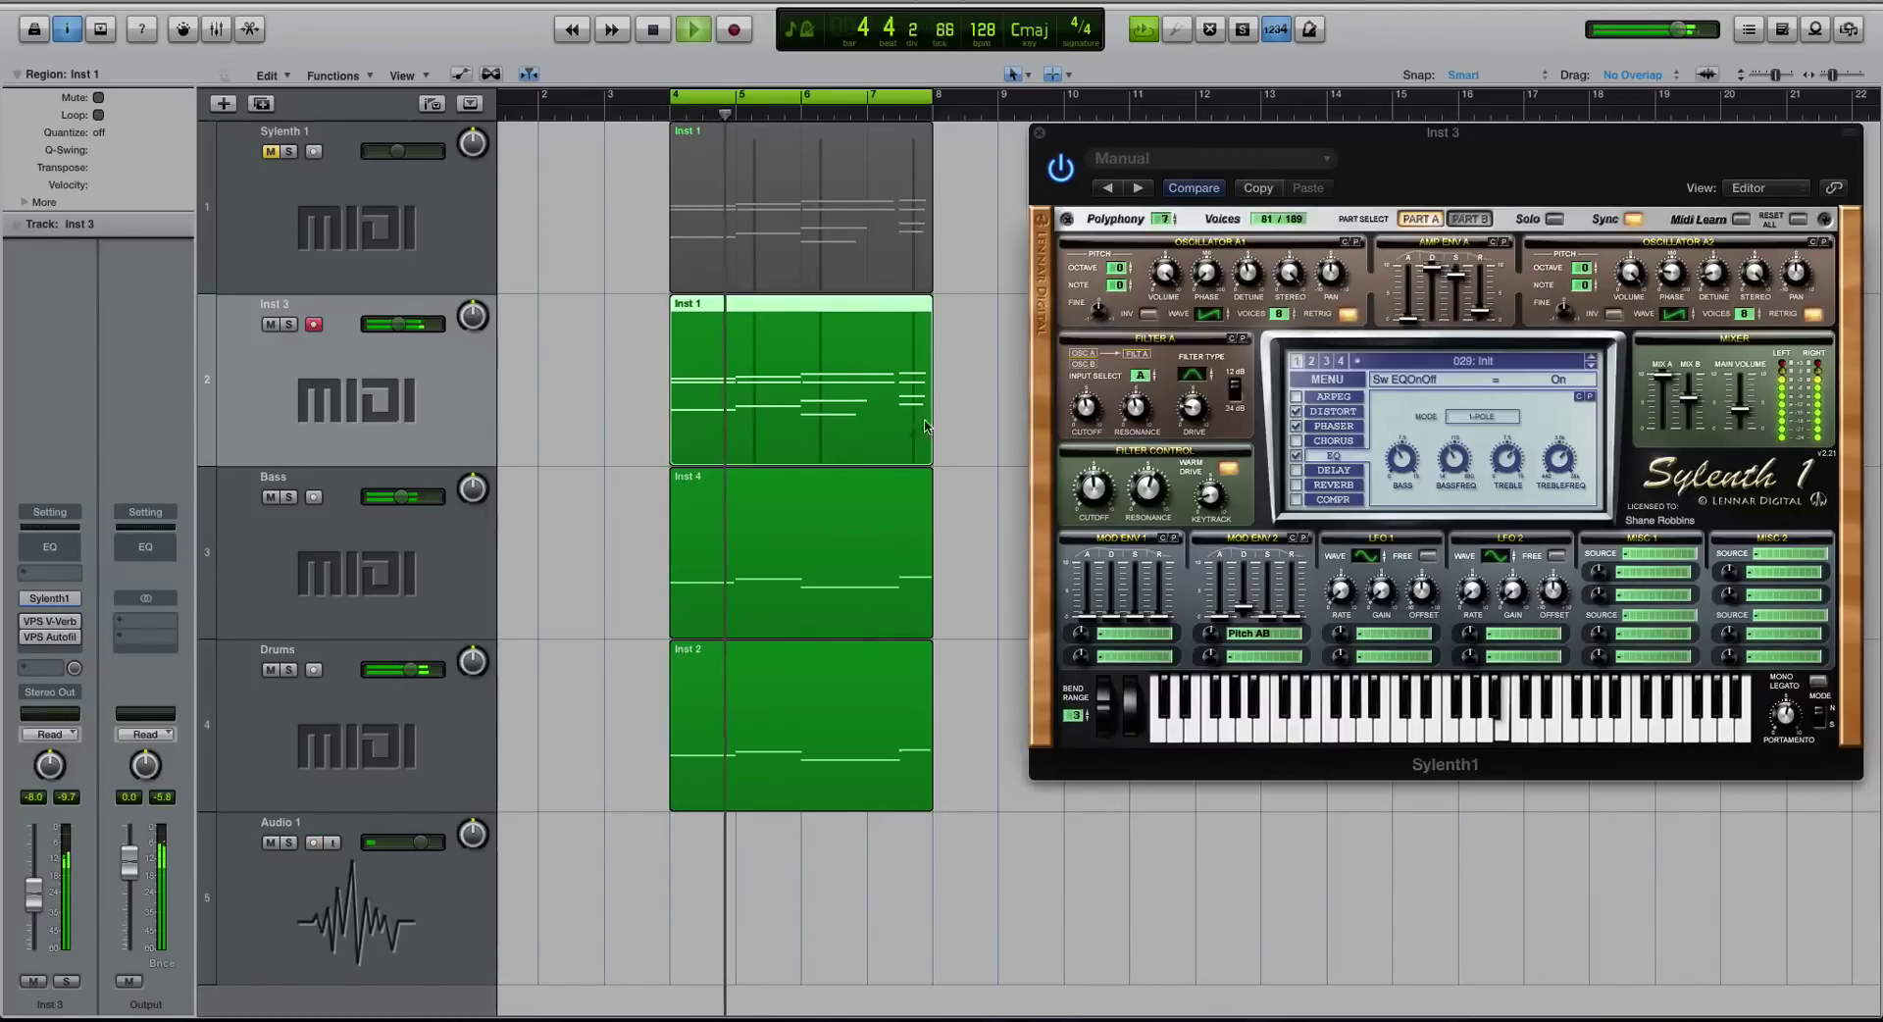
- Turn on the delay and the reverb for the Inst 3 patch
{"action": "mouse_move", "coordinate": [1402, 459]}
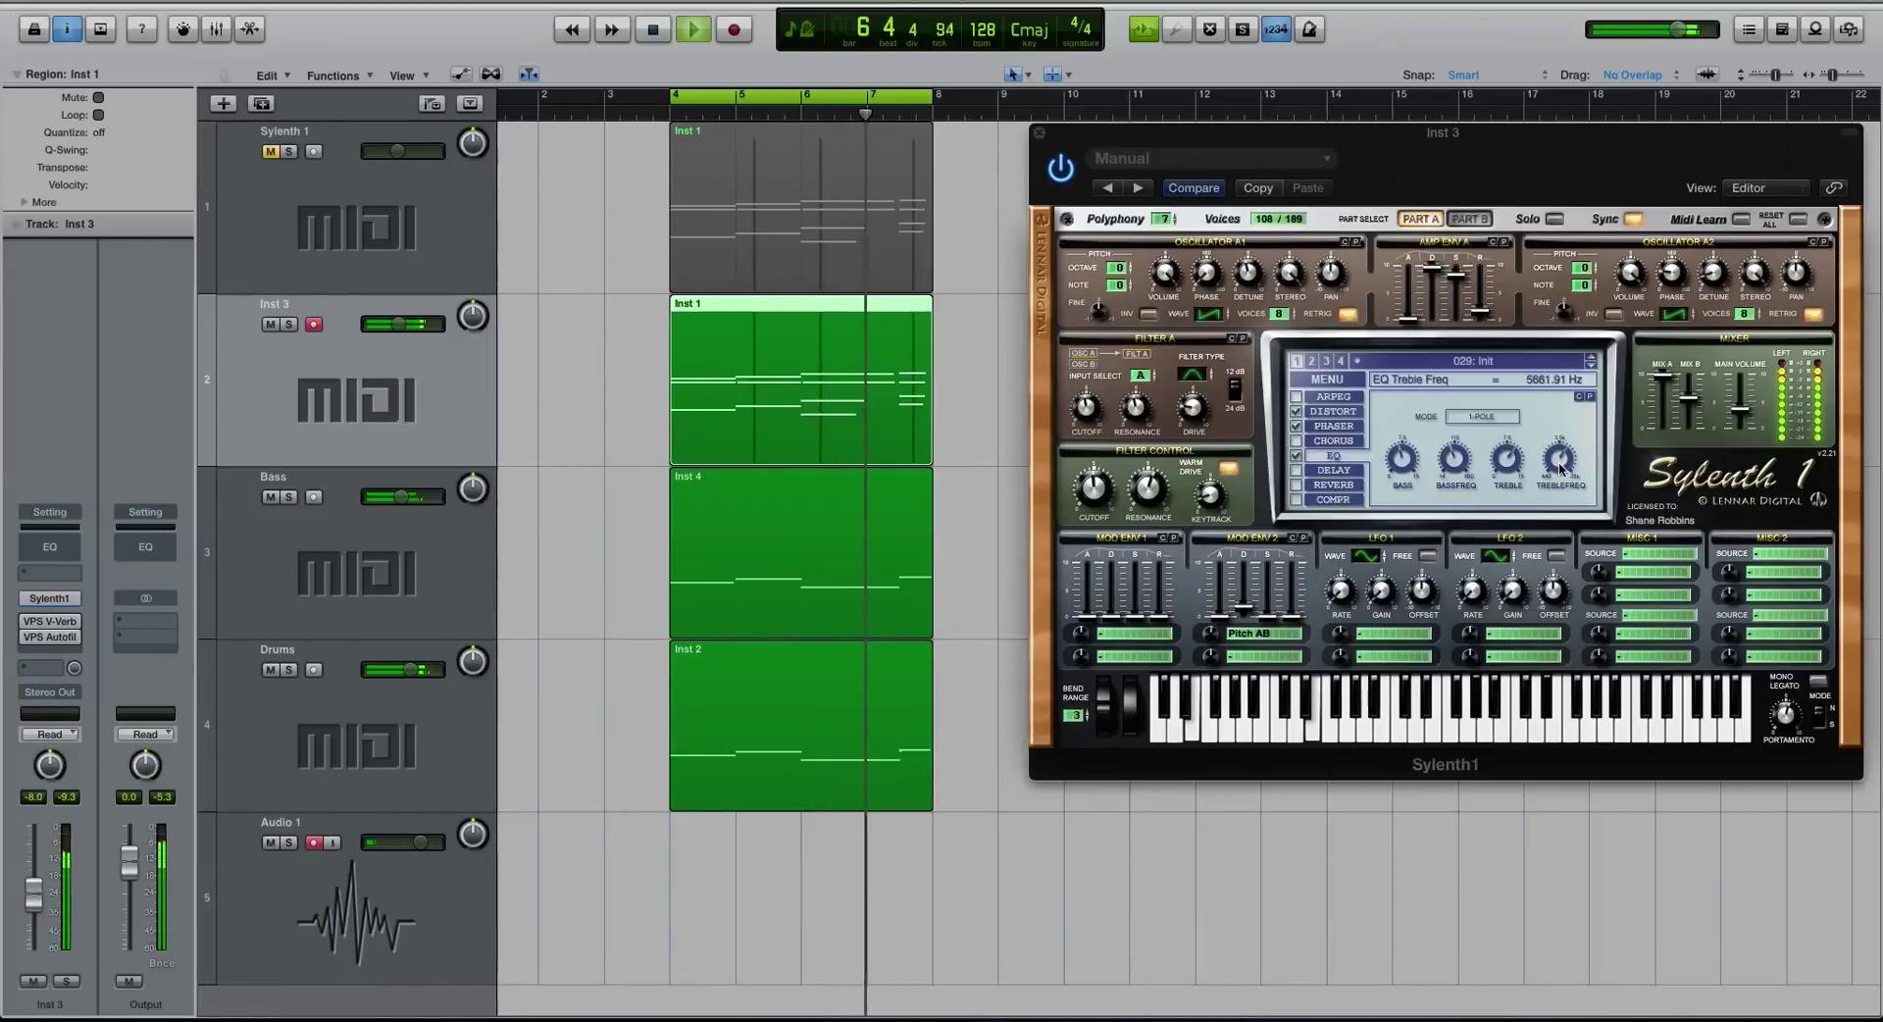
{"action": "mouse_move", "coordinate": [1667, 381]}
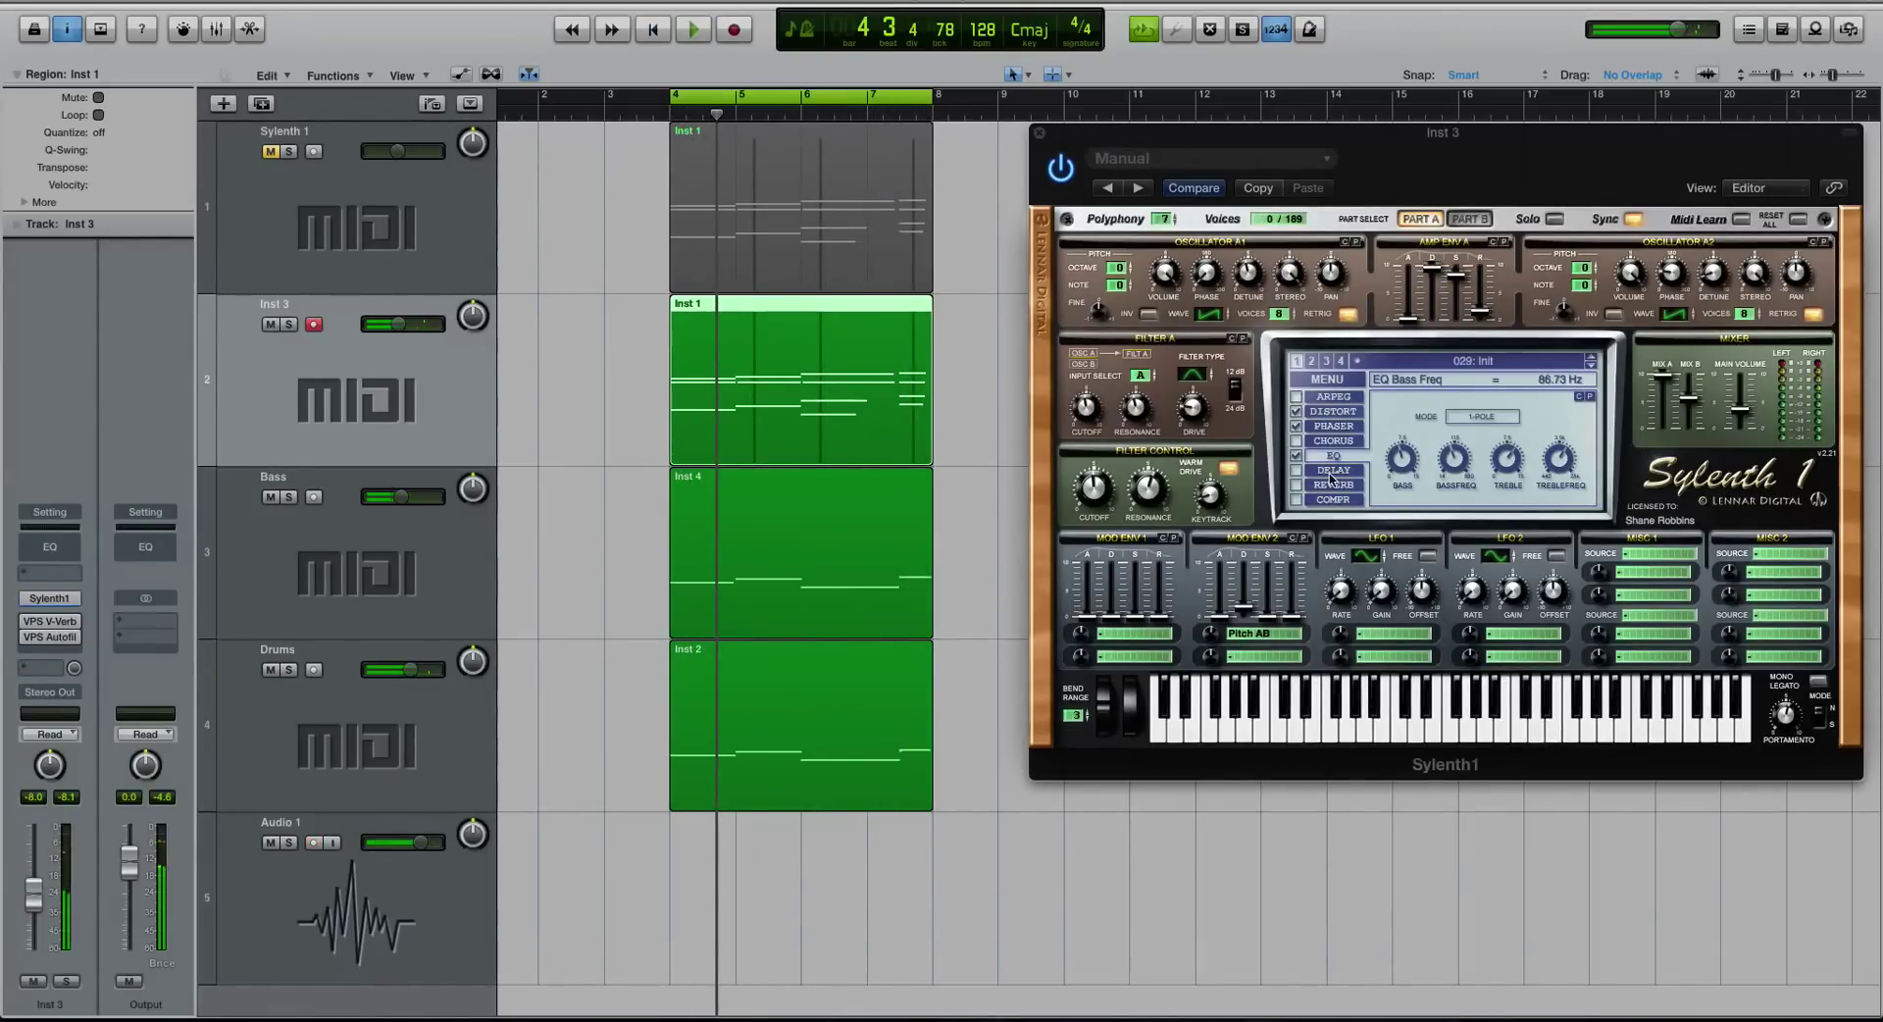
{"action": "left_click", "coordinate": [1295, 472]}
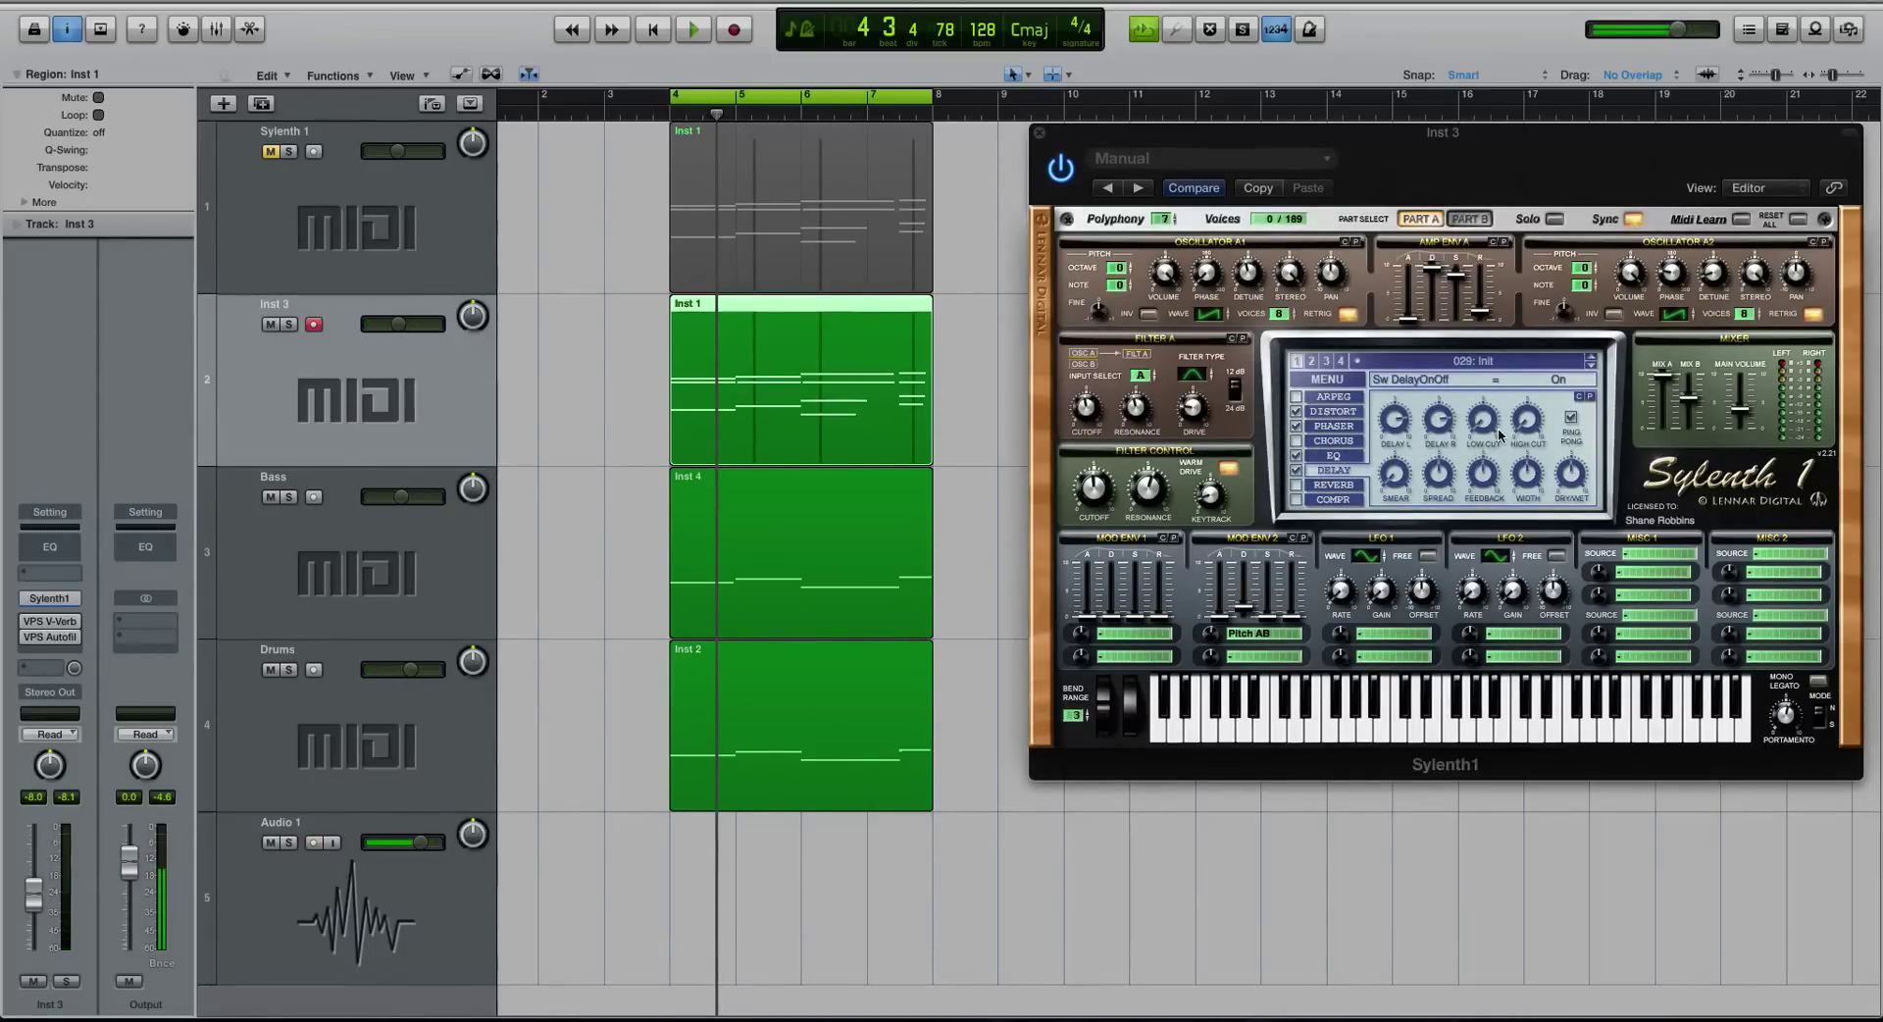
{"action": "left_click", "coordinate": [1296, 484]}
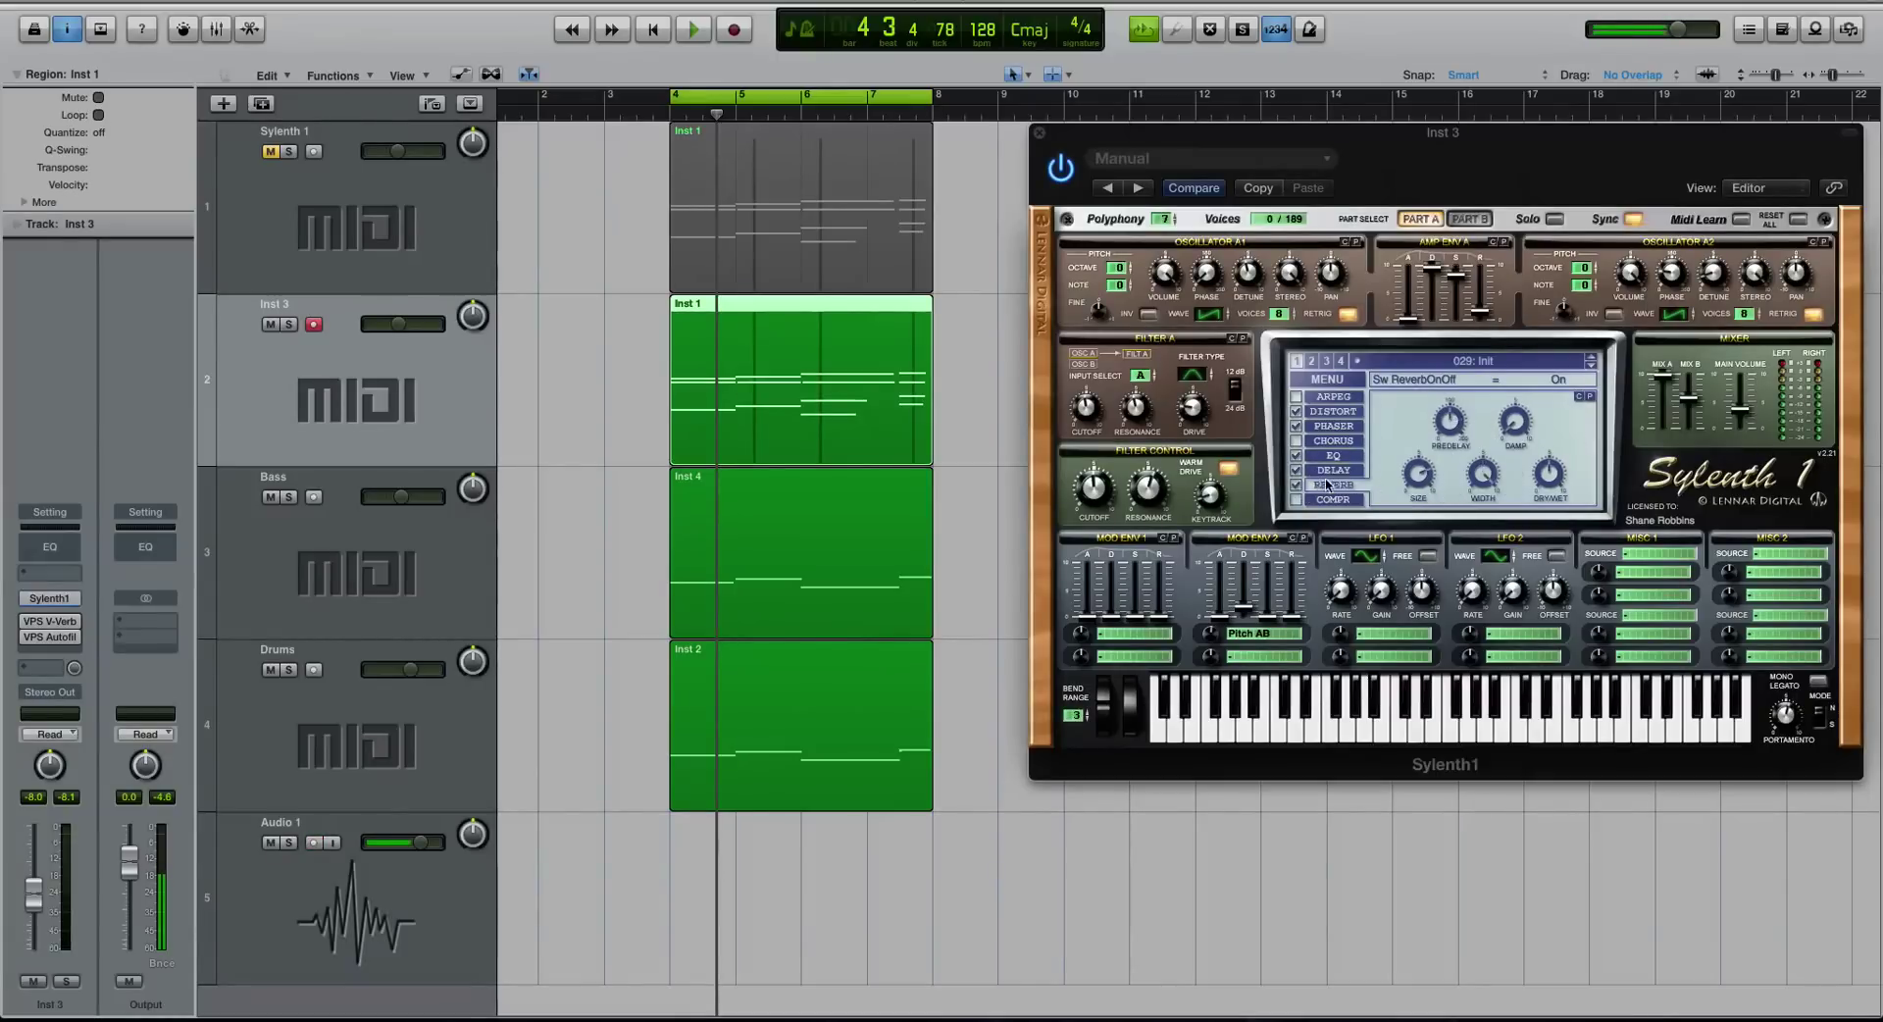
{"action": "left_click", "coordinate": [1554, 473]}
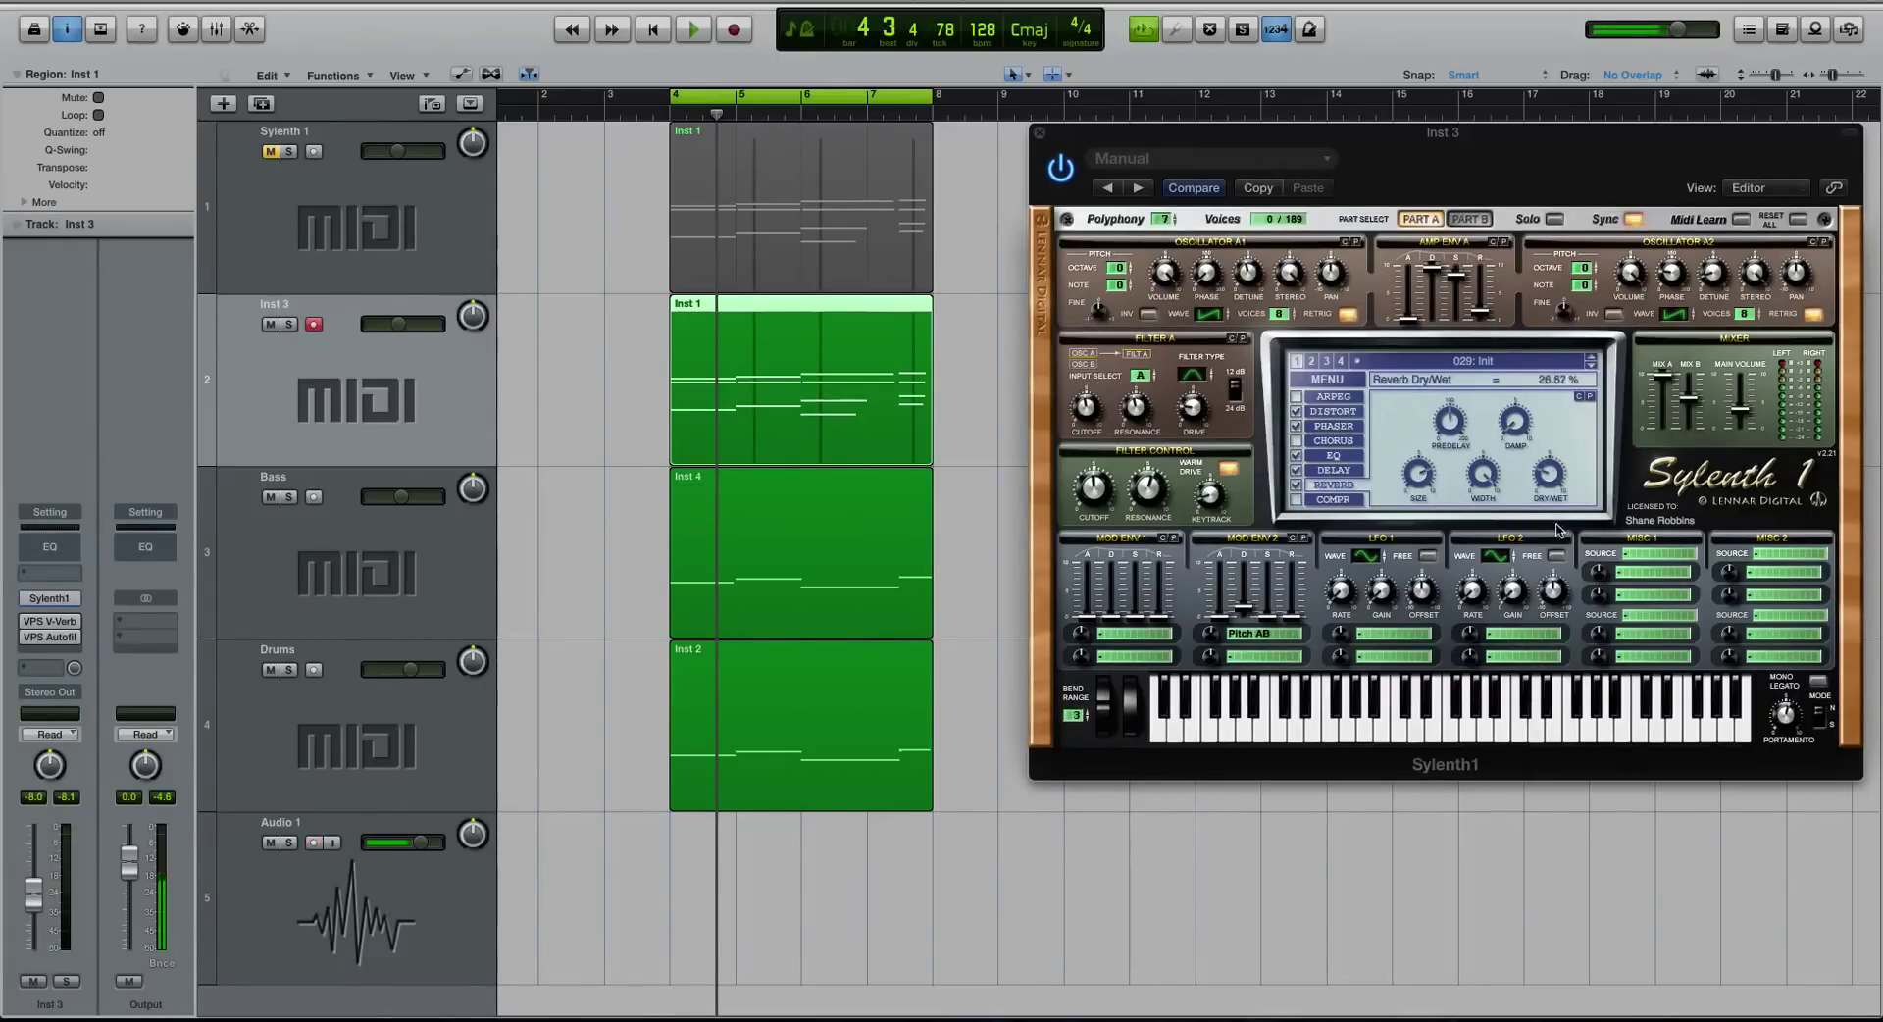
- Try the compressor on the patch during playback and switch it back off
{"action": "left_click", "coordinate": [1297, 499]}
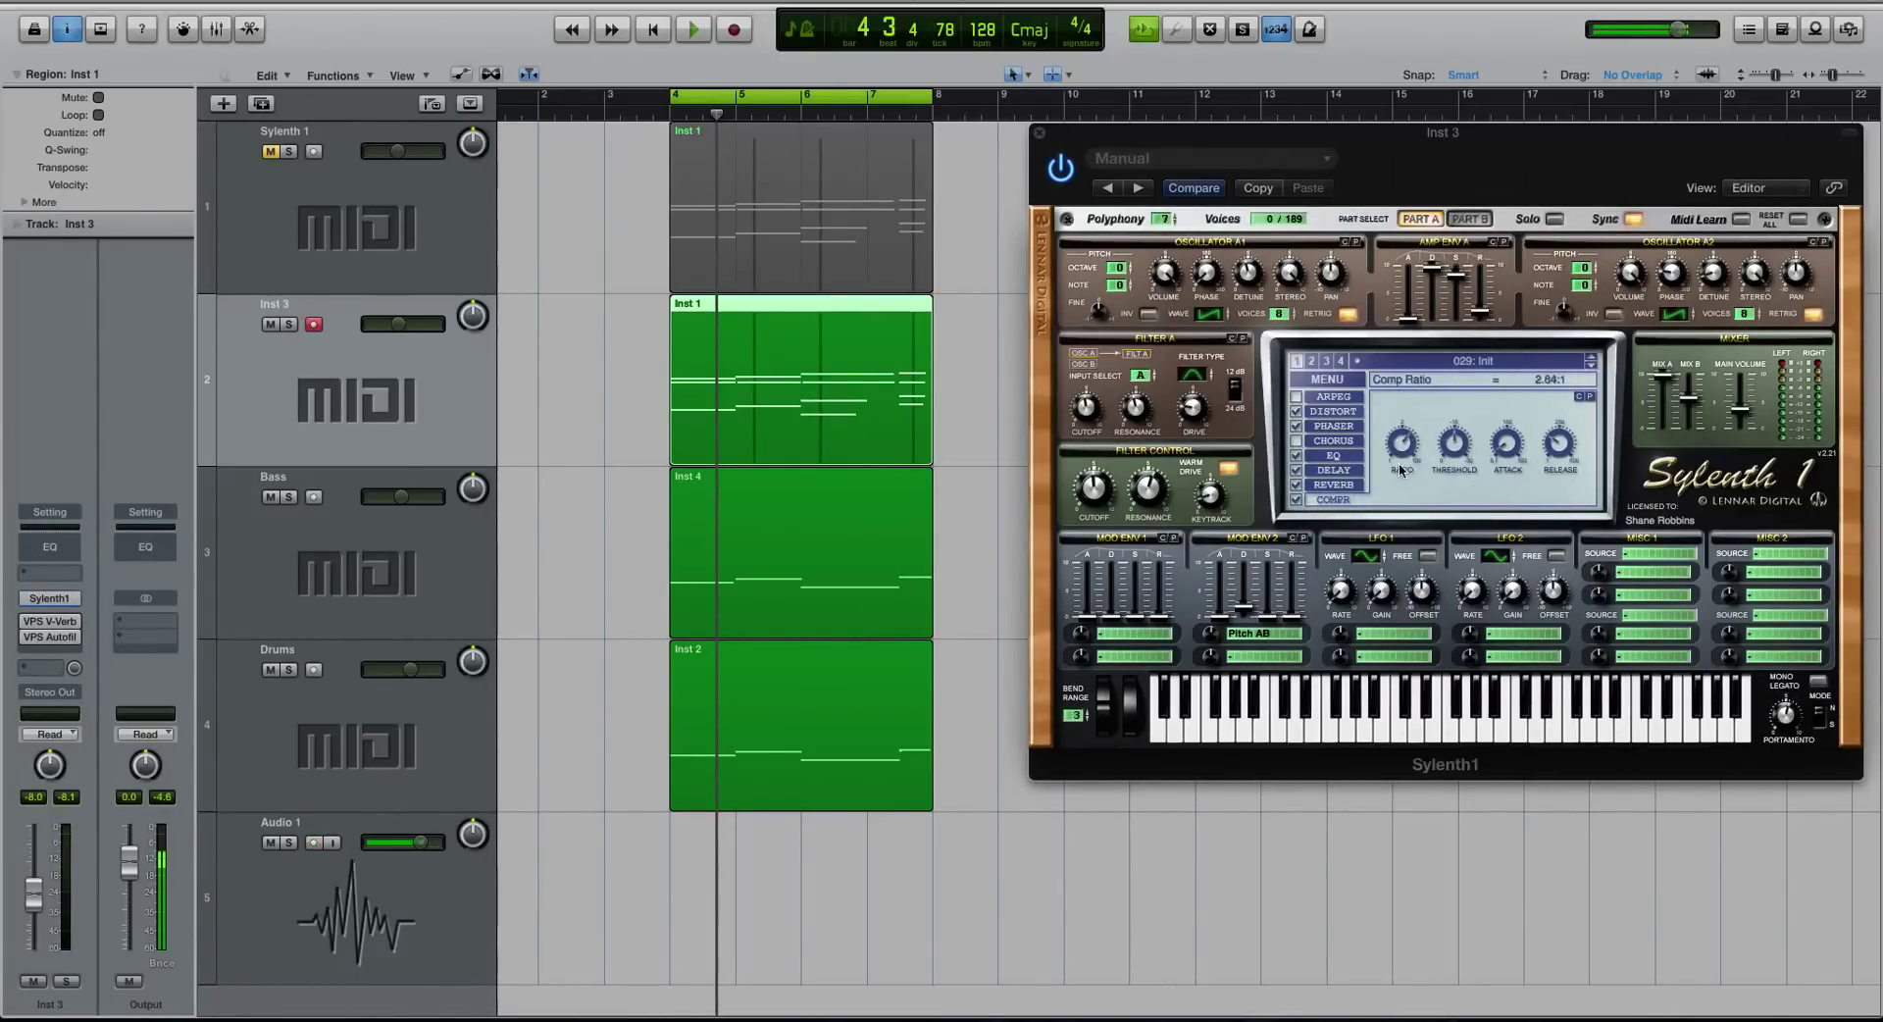
{"action": "key", "text": "space"}
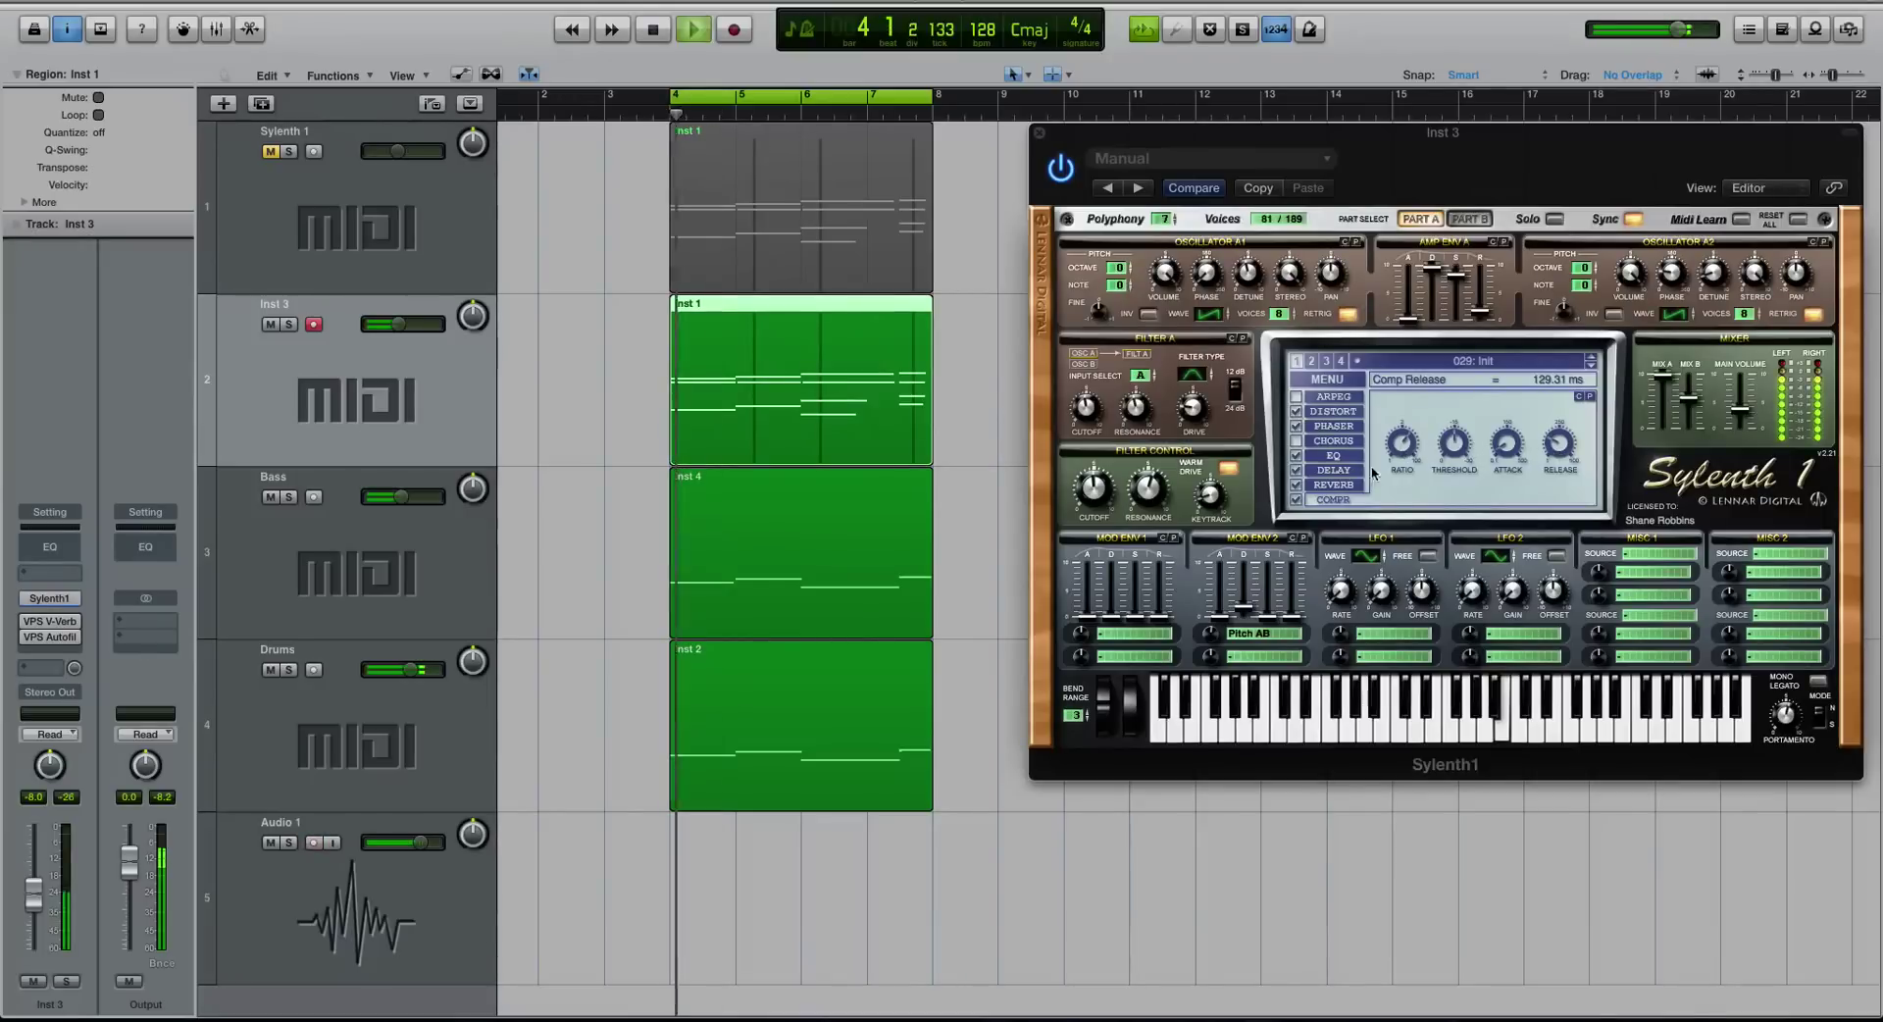
{"action": "left_click", "coordinate": [1309, 500]}
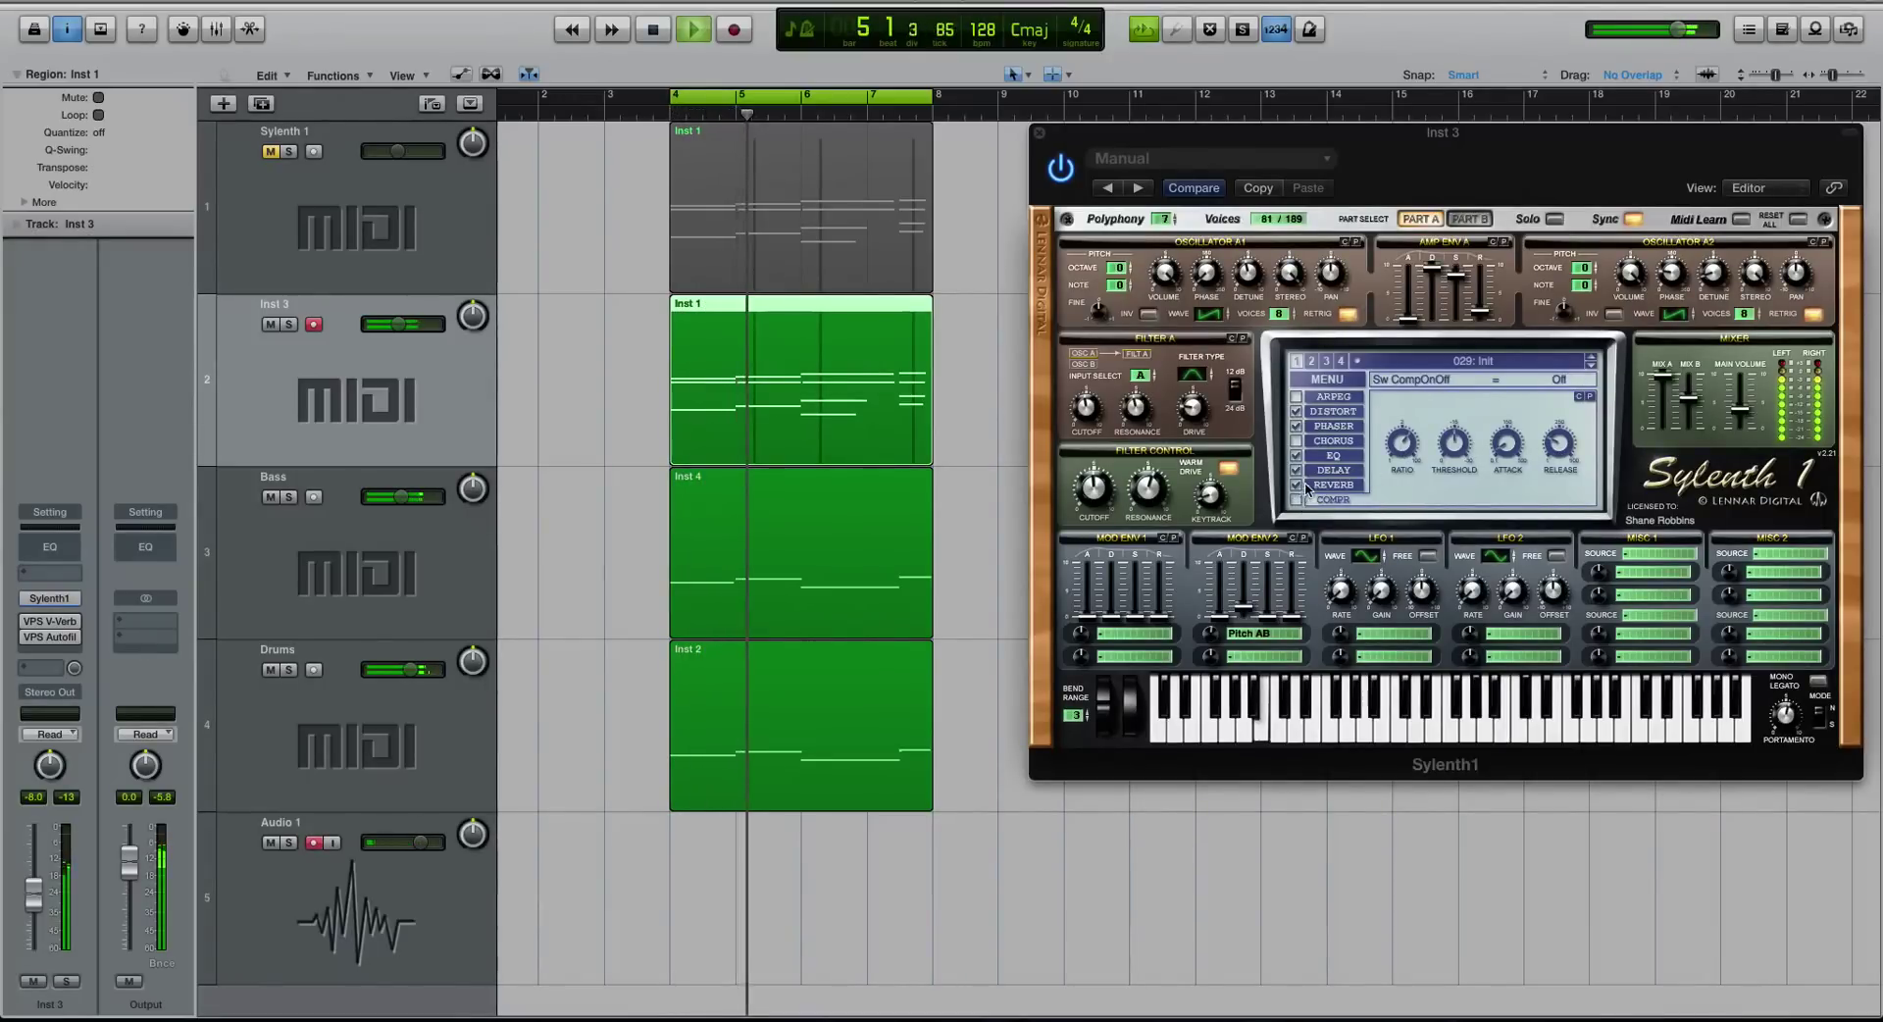
- Set the reverb's dry/wet mix to 14.76% and raise the Inst 3 track volume to -5.1 dB during playback
{"action": "left_click", "coordinate": [1333, 484]}
{"action": "left_click_drag", "start_coordinate": [1553, 478], "coordinate": [1552, 474]}
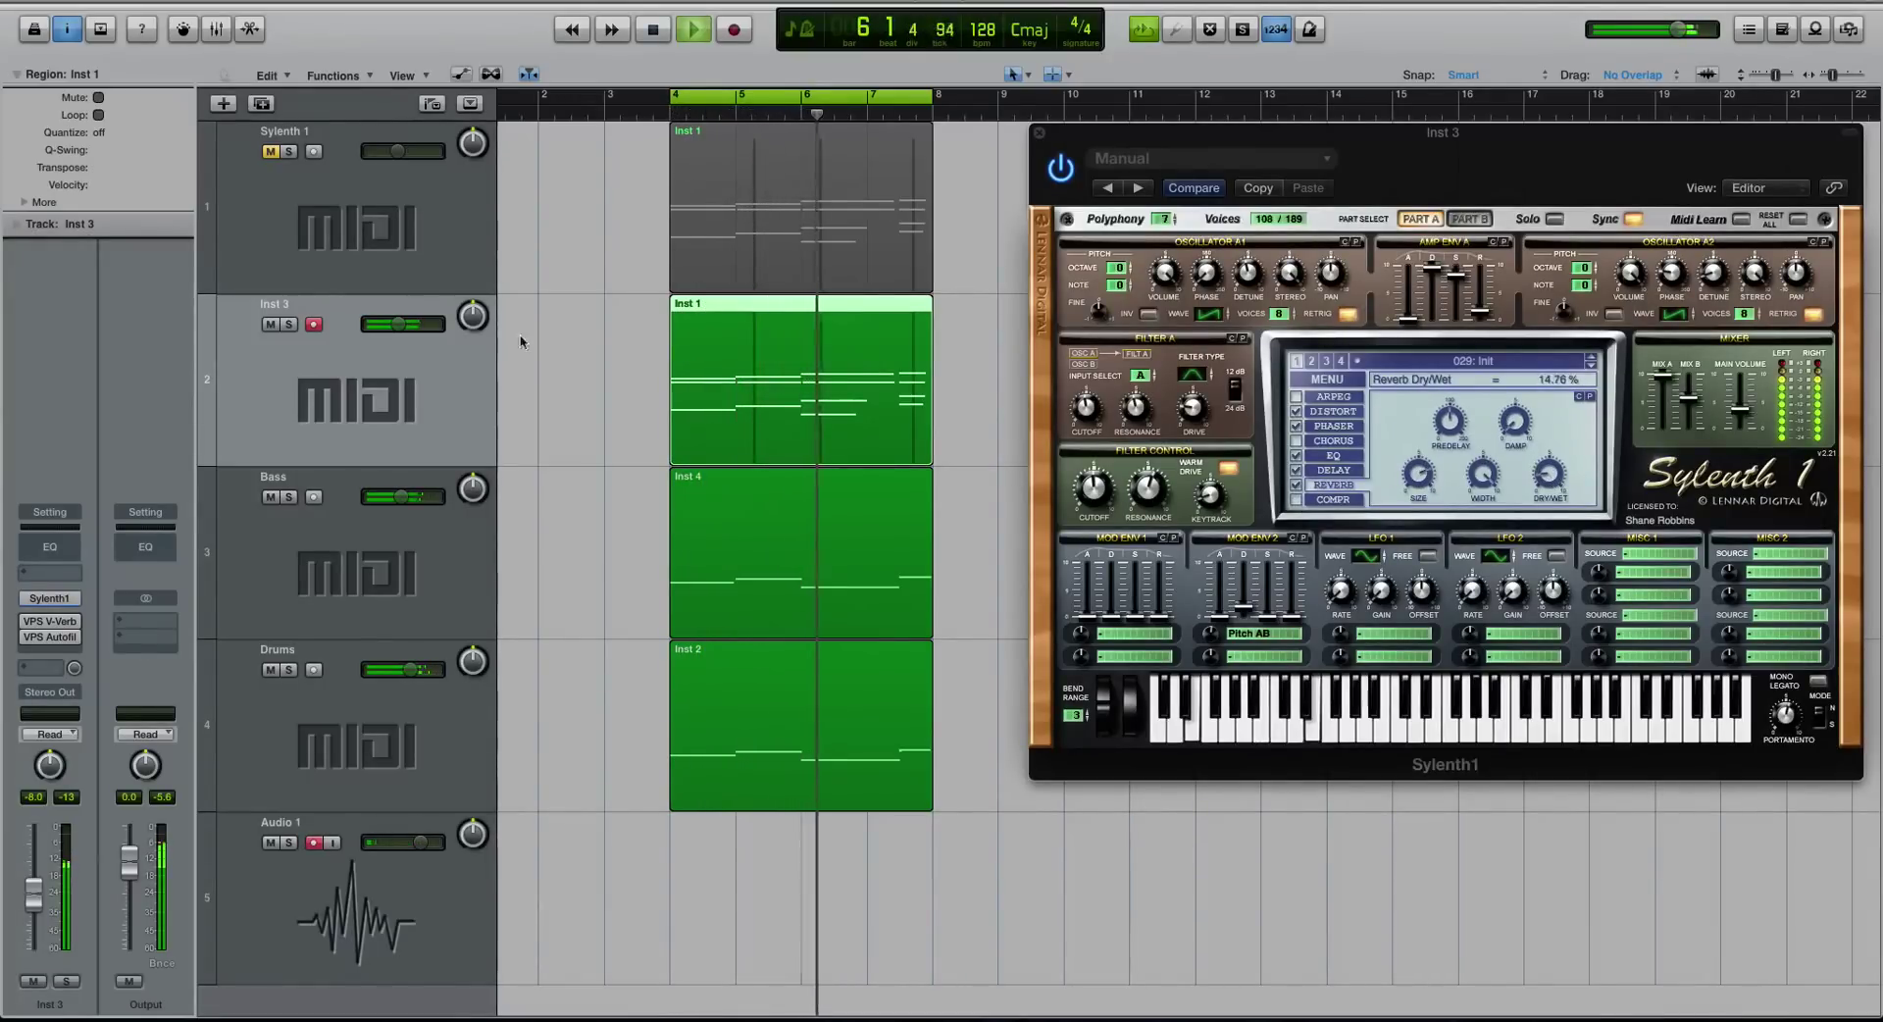
{"action": "left_click_drag", "start_coordinate": [397, 324], "coordinate": [405, 323]}
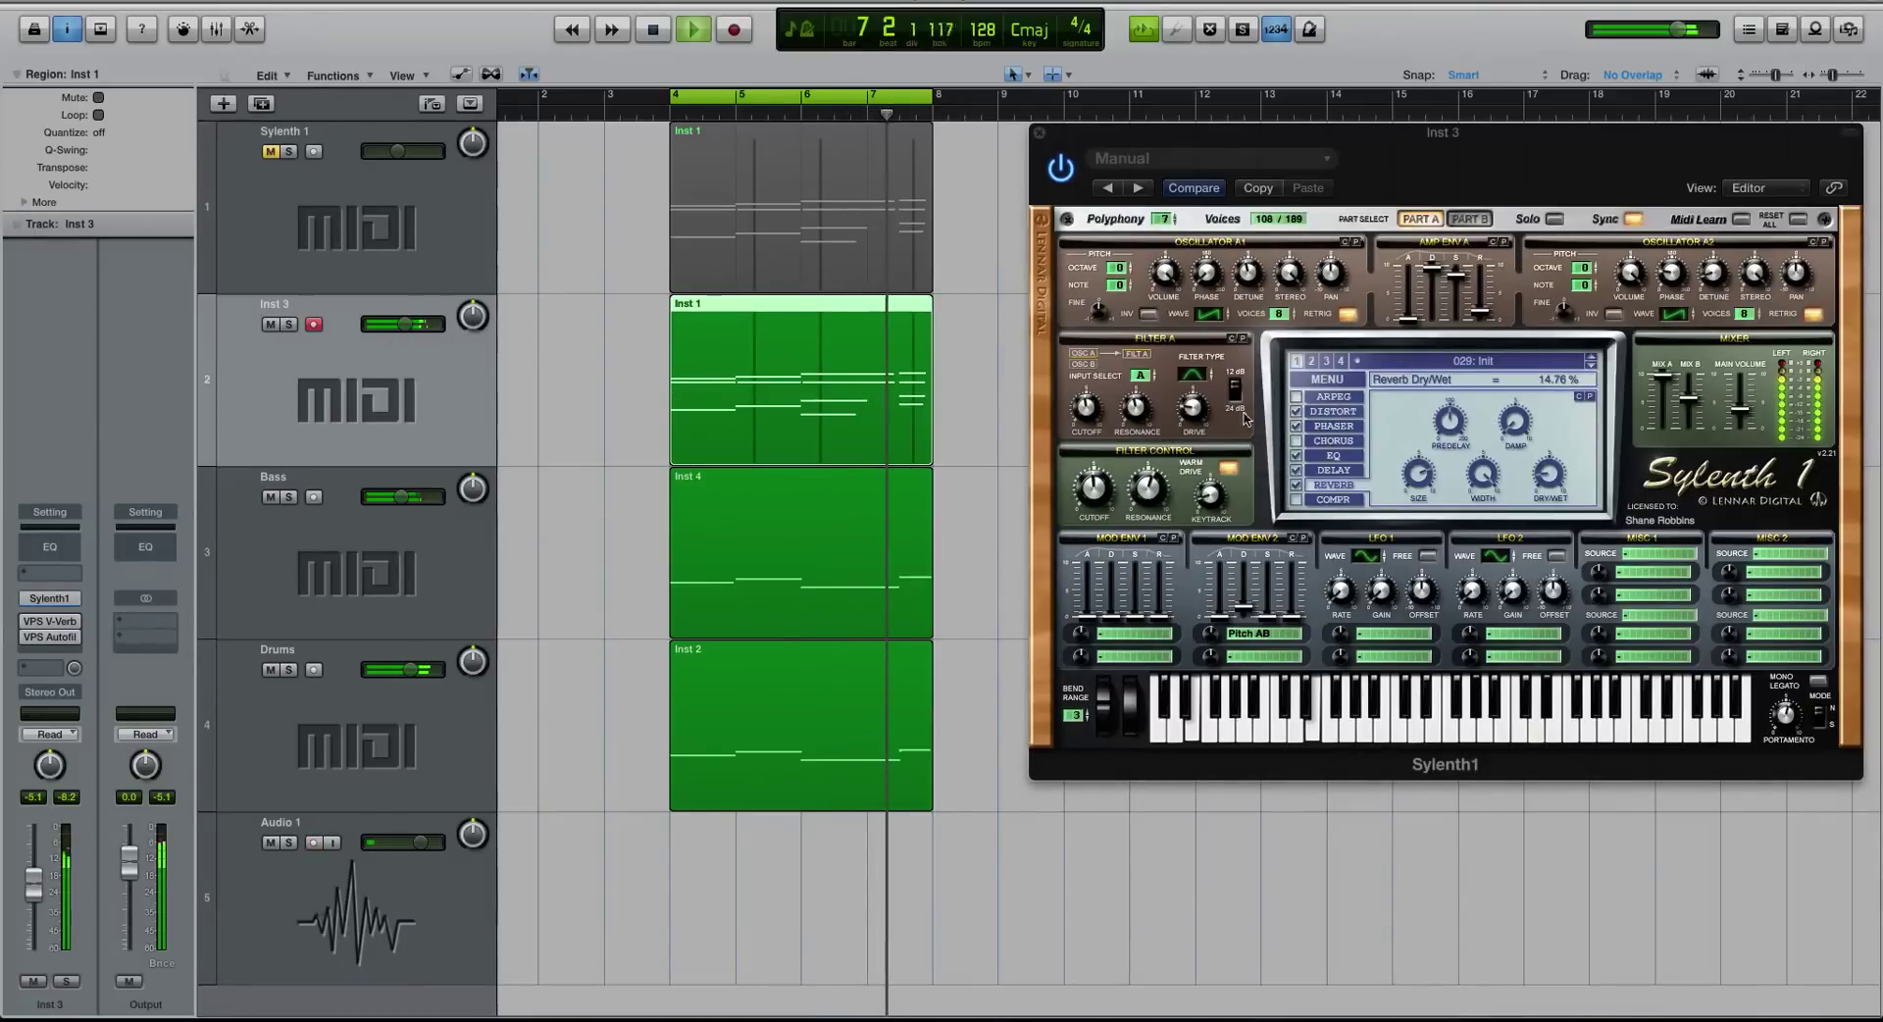
{"action": "left_click", "coordinate": [1334, 455]}
{"action": "key", "text": "space"}
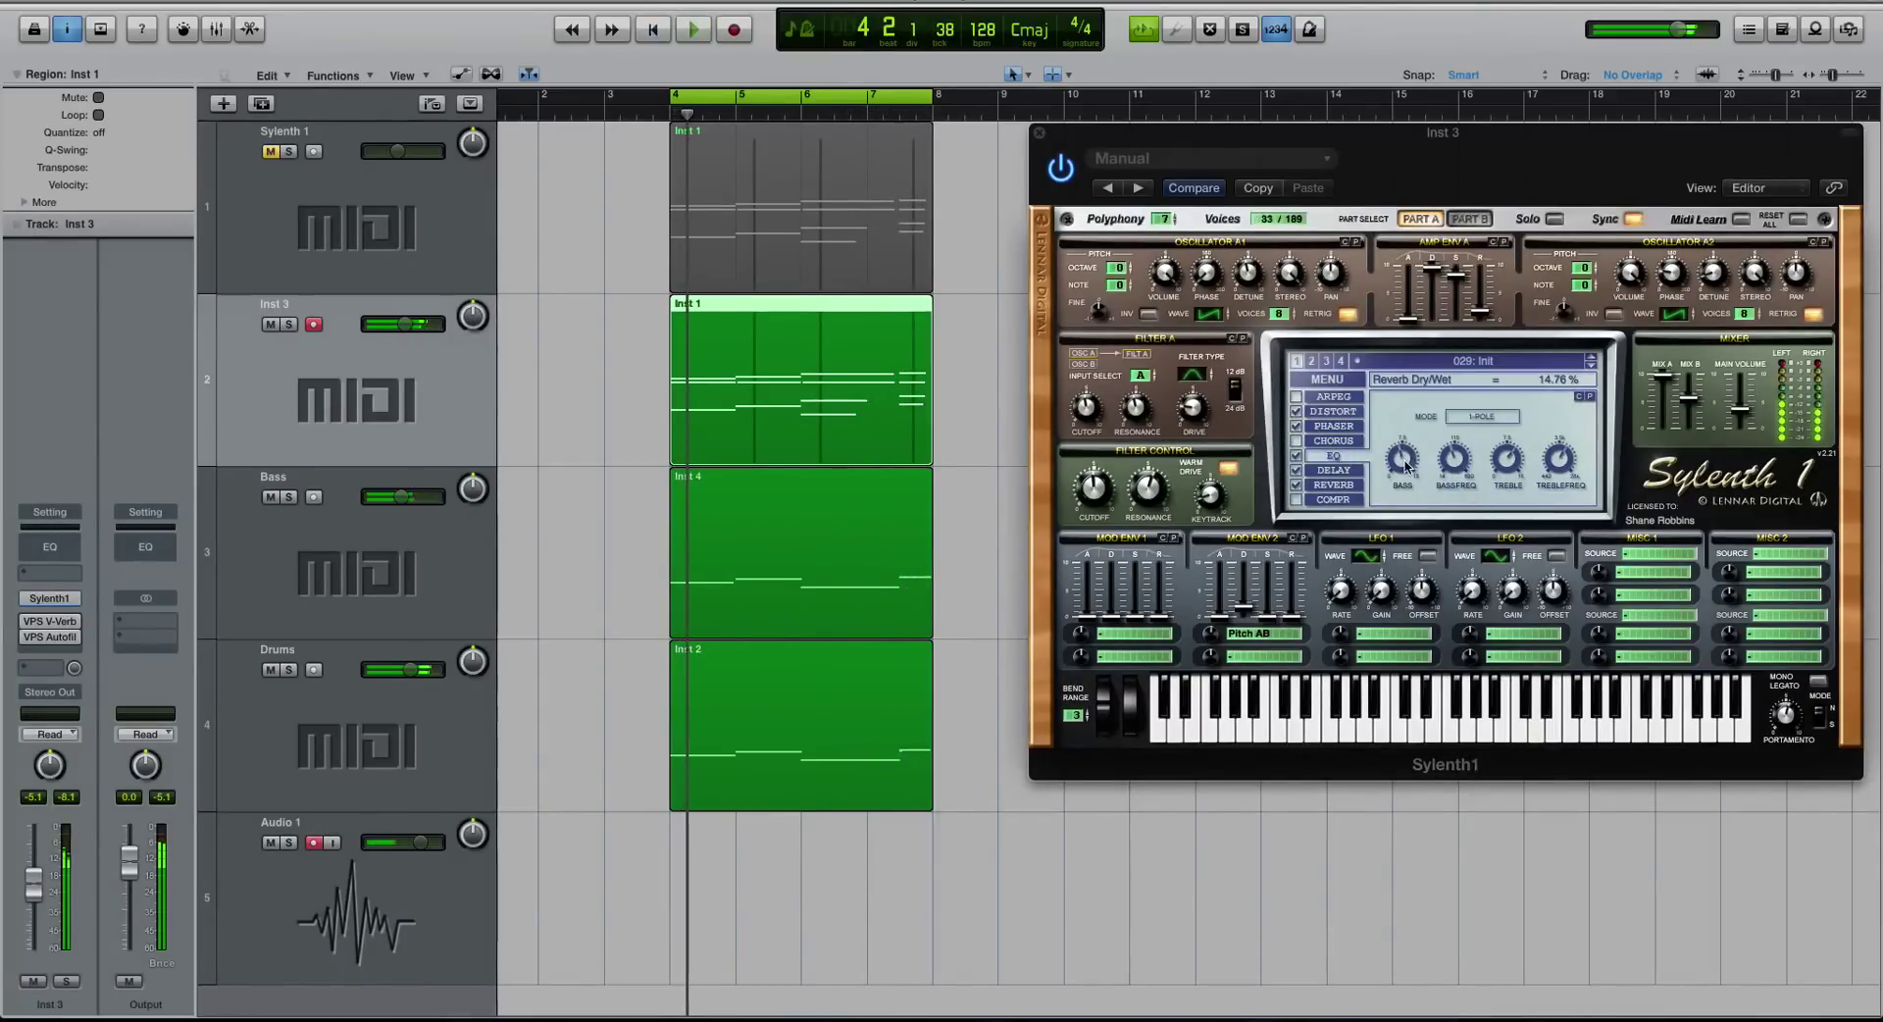
- Assign LFO 1 to modulate Phaser Freq and adjust the modulation amount
{"action": "left_click", "coordinate": [1375, 637]}
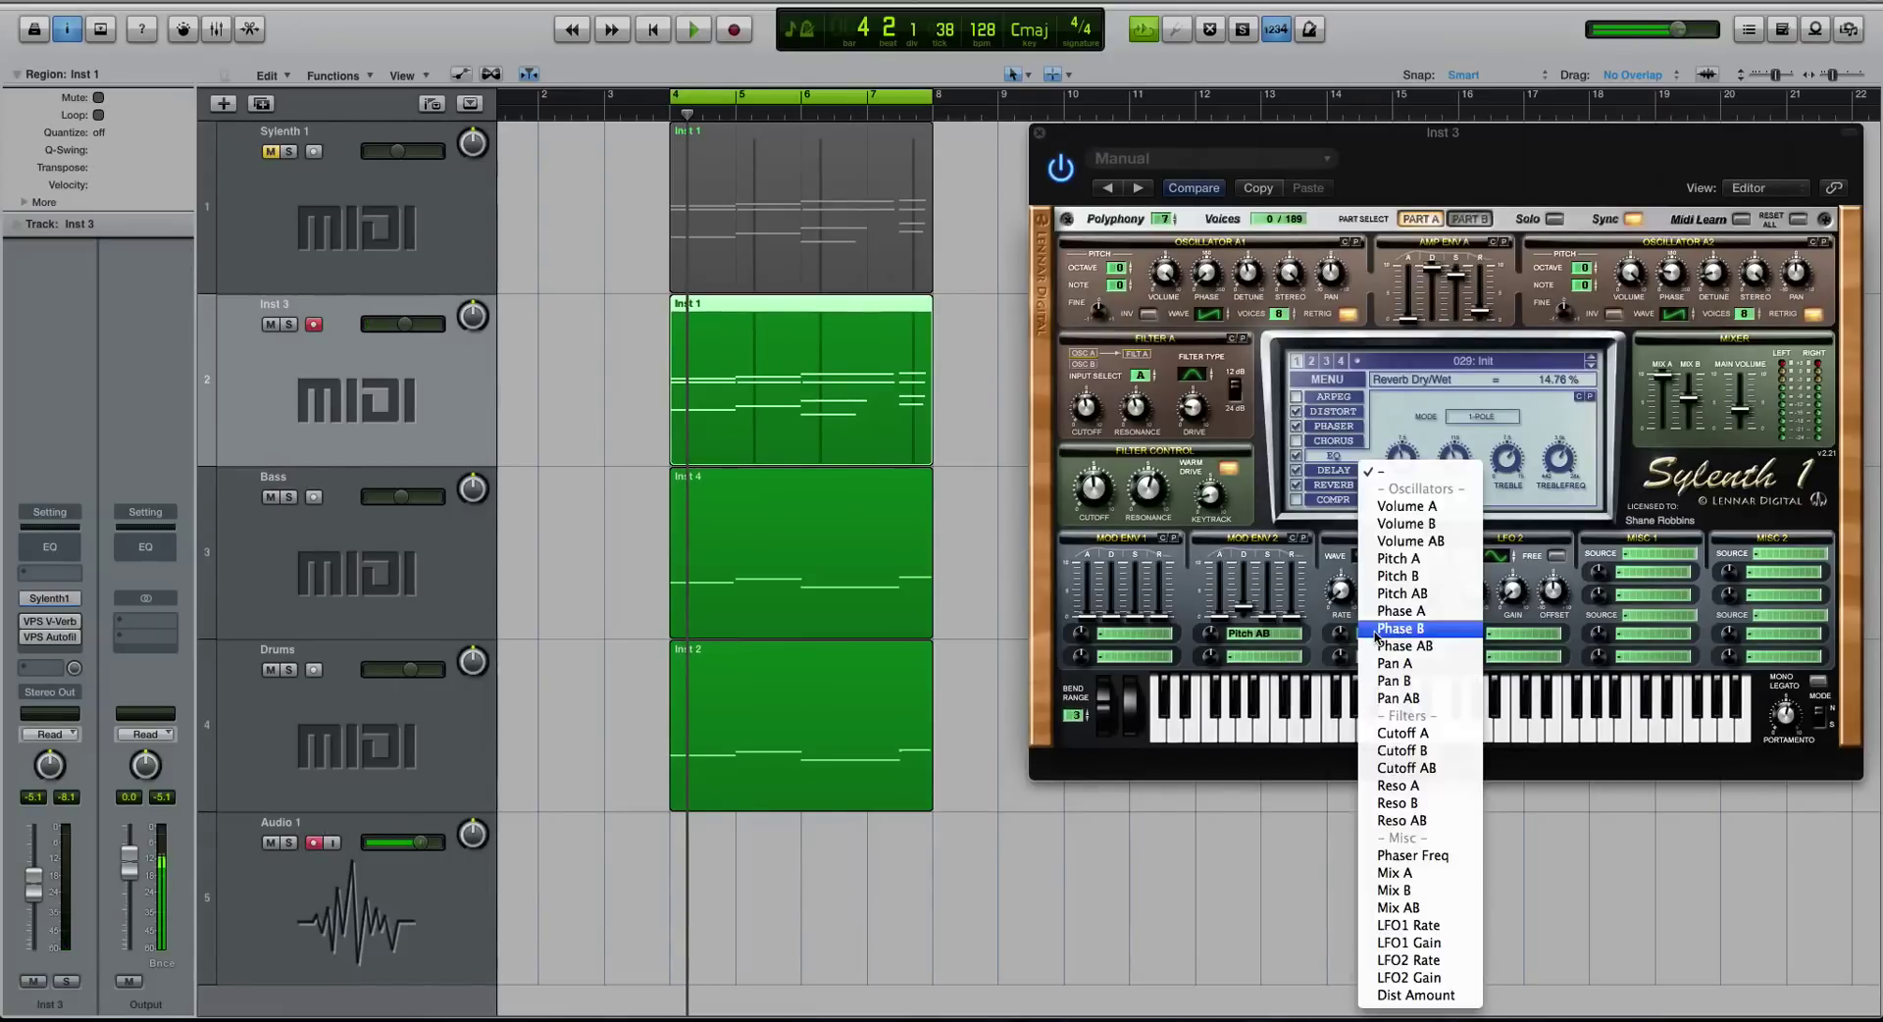
{"action": "left_click", "coordinate": [1422, 855]}
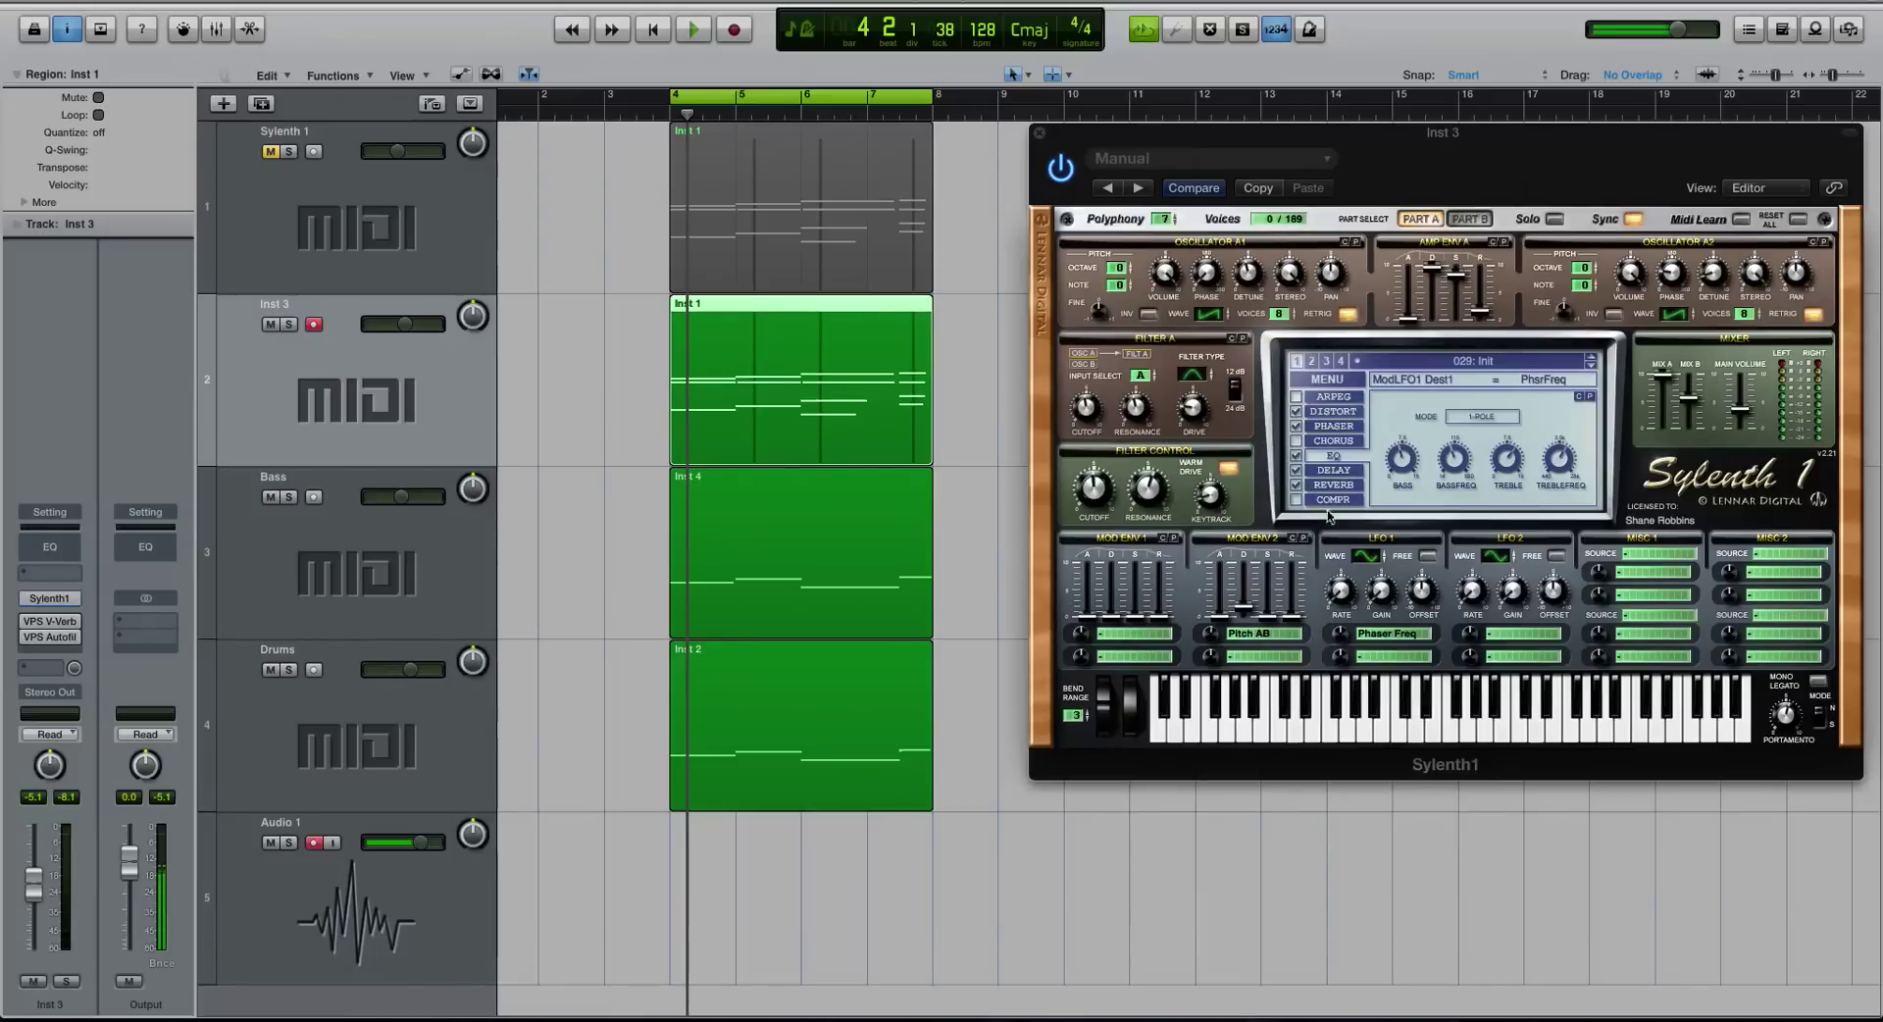
{"action": "left_click_drag", "start_coordinate": [1339, 633], "coordinate": [1340, 618]}
- Adjust the LFO 1 rate and set its gain to 3.19 while listening to the loop
{"action": "left_click", "coordinate": [1341, 588]}
{"action": "left_click_drag", "start_coordinate": [1342, 546], "coordinate": [1342, 503]}
{"action": "left_click_drag", "start_coordinate": [1386, 584], "coordinate": [1385, 555]}
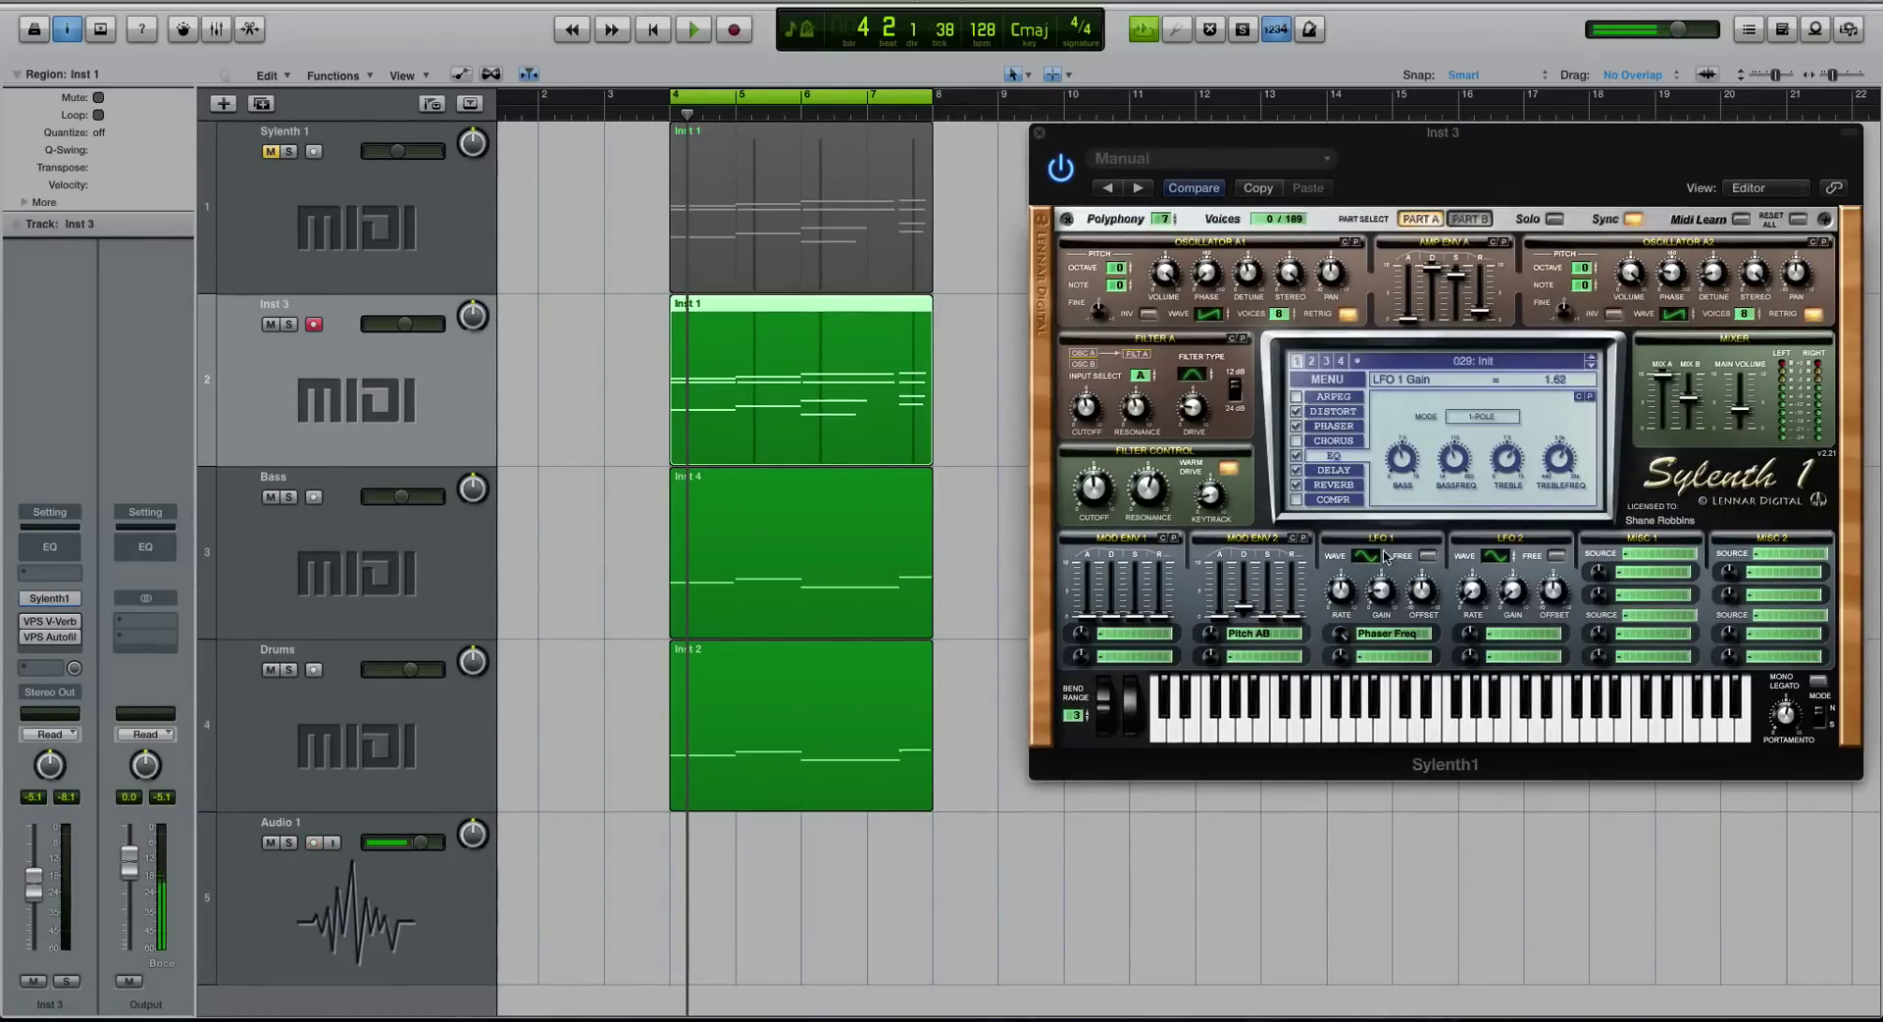
{"action": "key", "text": "space"}
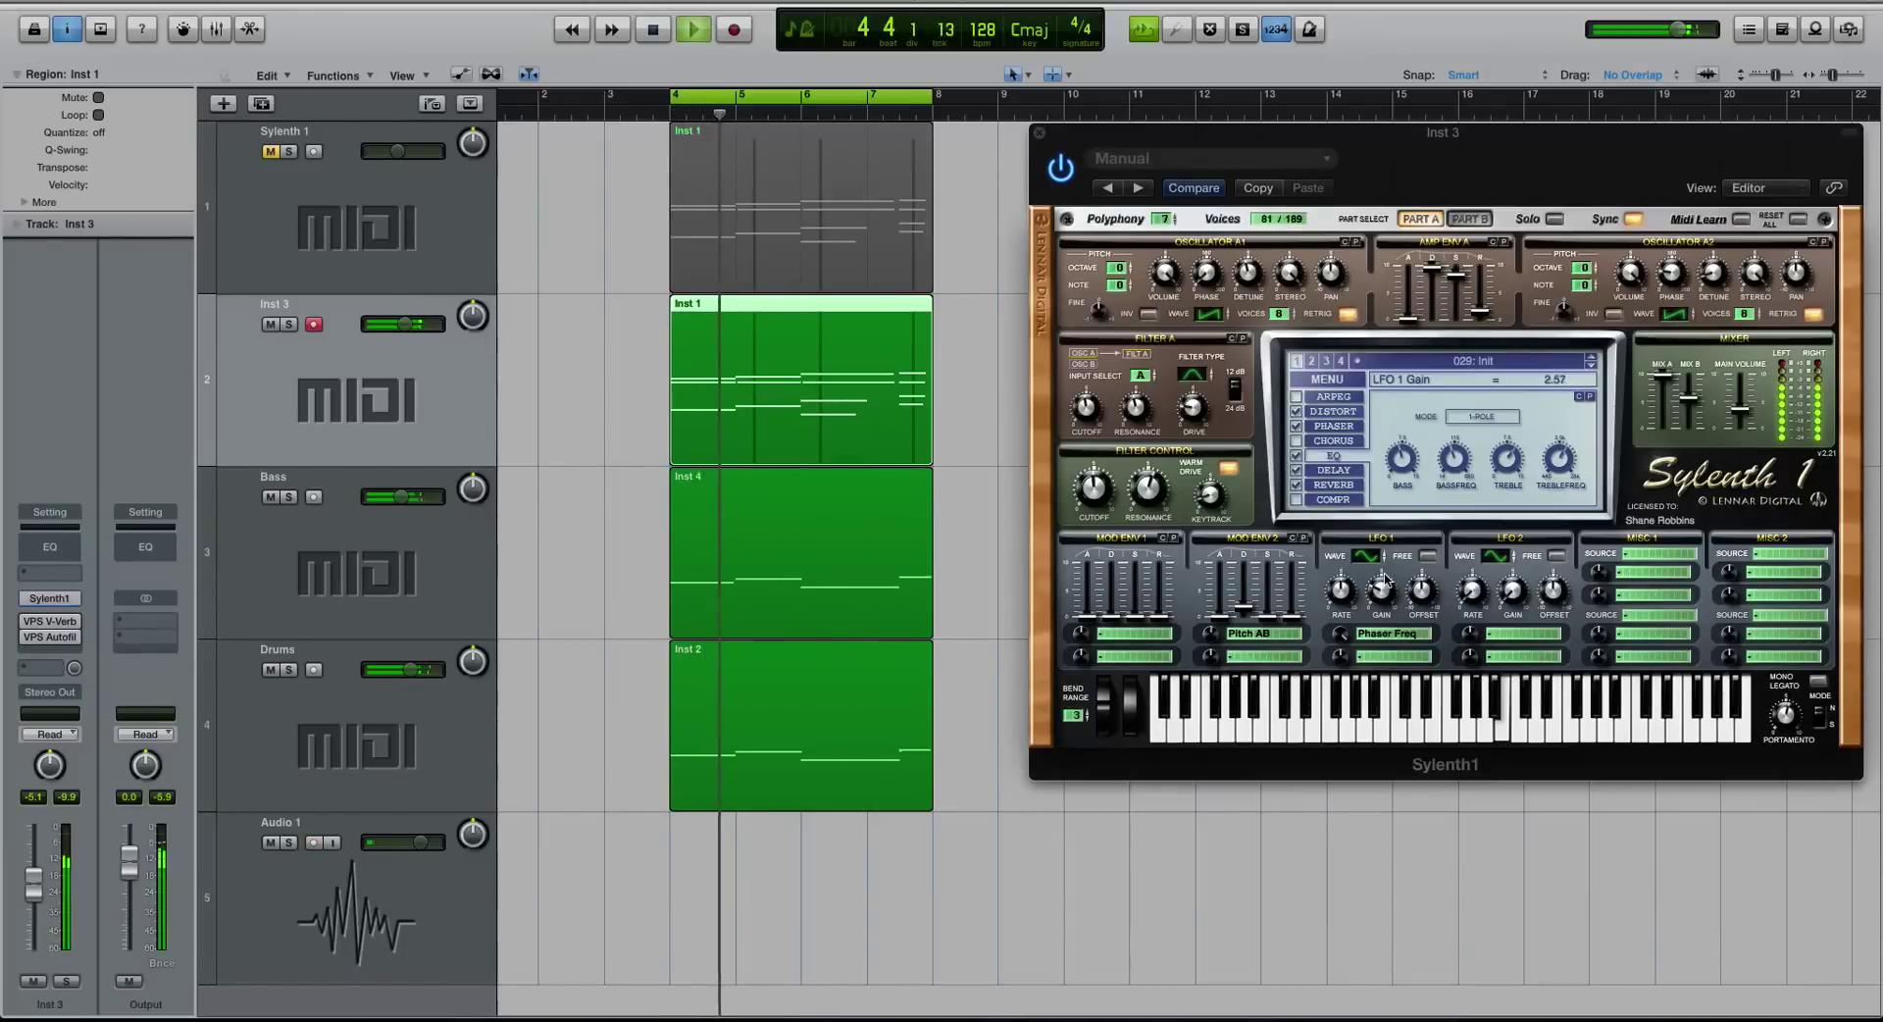
{"action": "left_click_drag", "start_coordinate": [1385, 577], "coordinate": [1385, 566]}
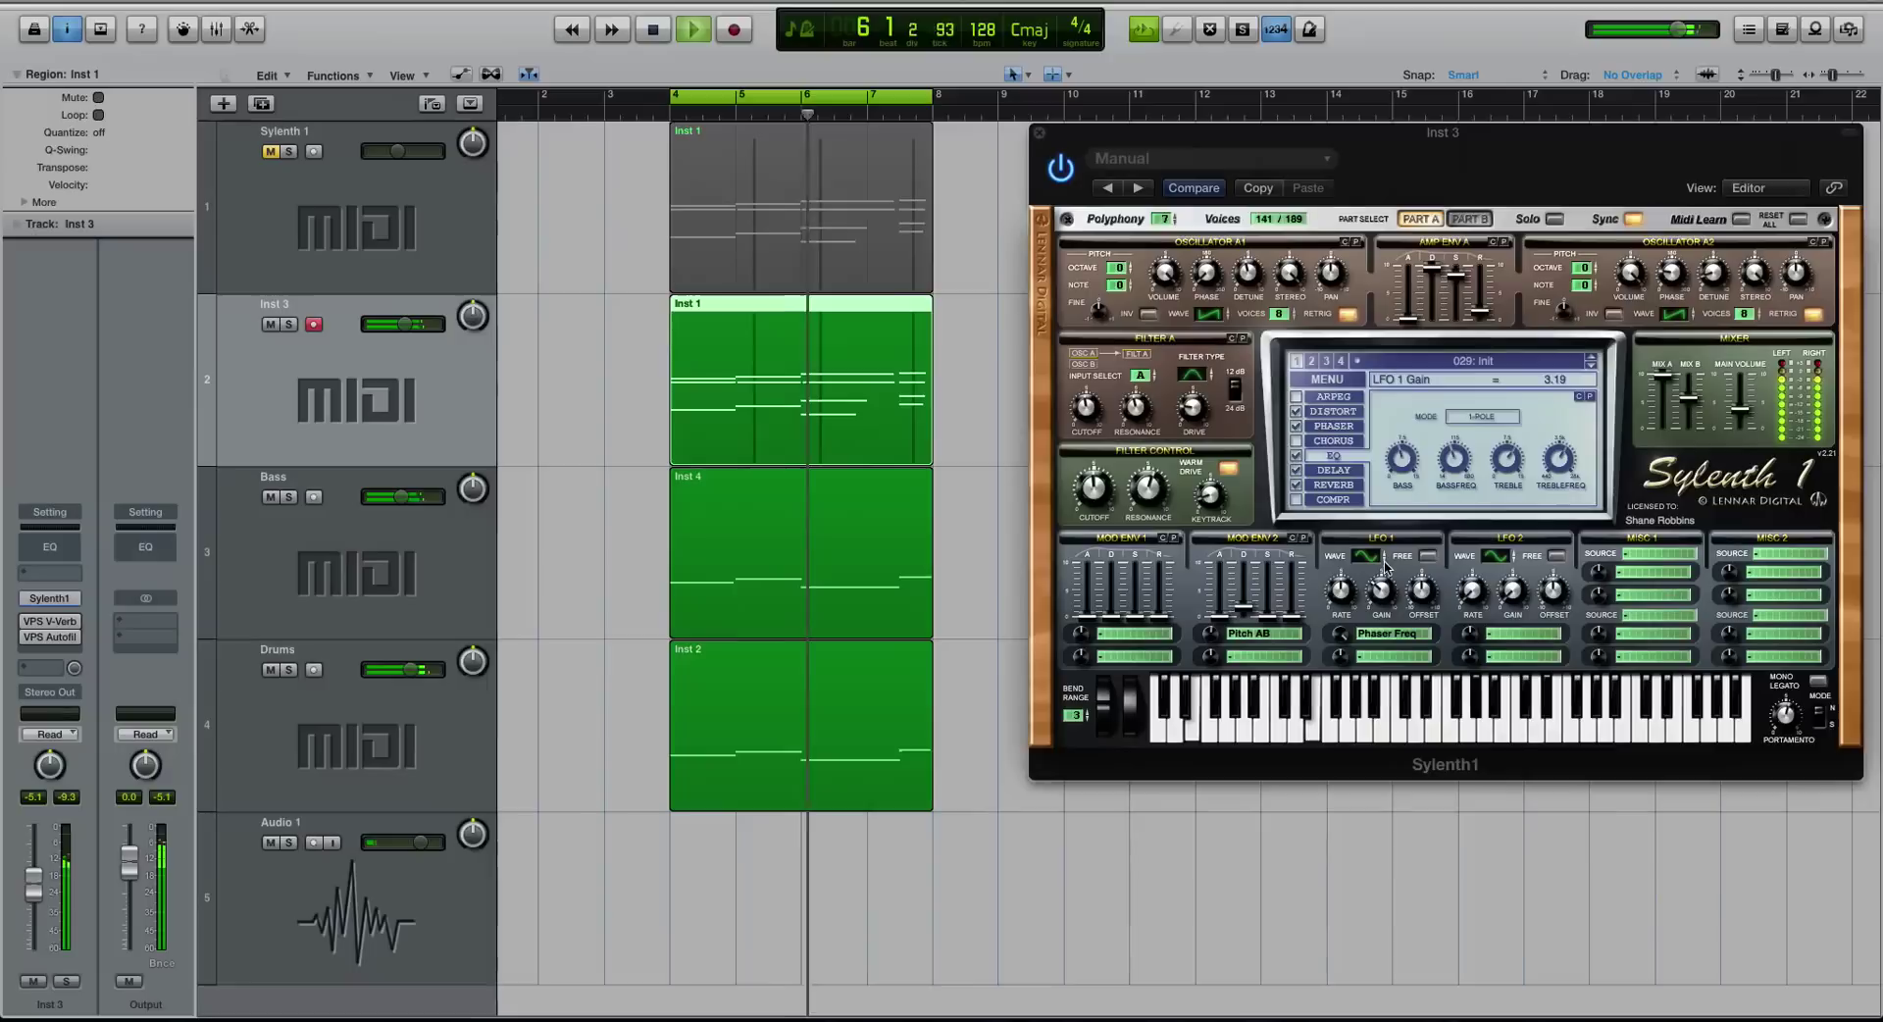
- Solo the Inst 3 region and set the LFO 1 offset to 5.62 during playback
{"action": "left_click", "coordinate": [1424, 588]}
{"action": "key", "text": "space"}
{"action": "key", "text": "ctrl+s"}
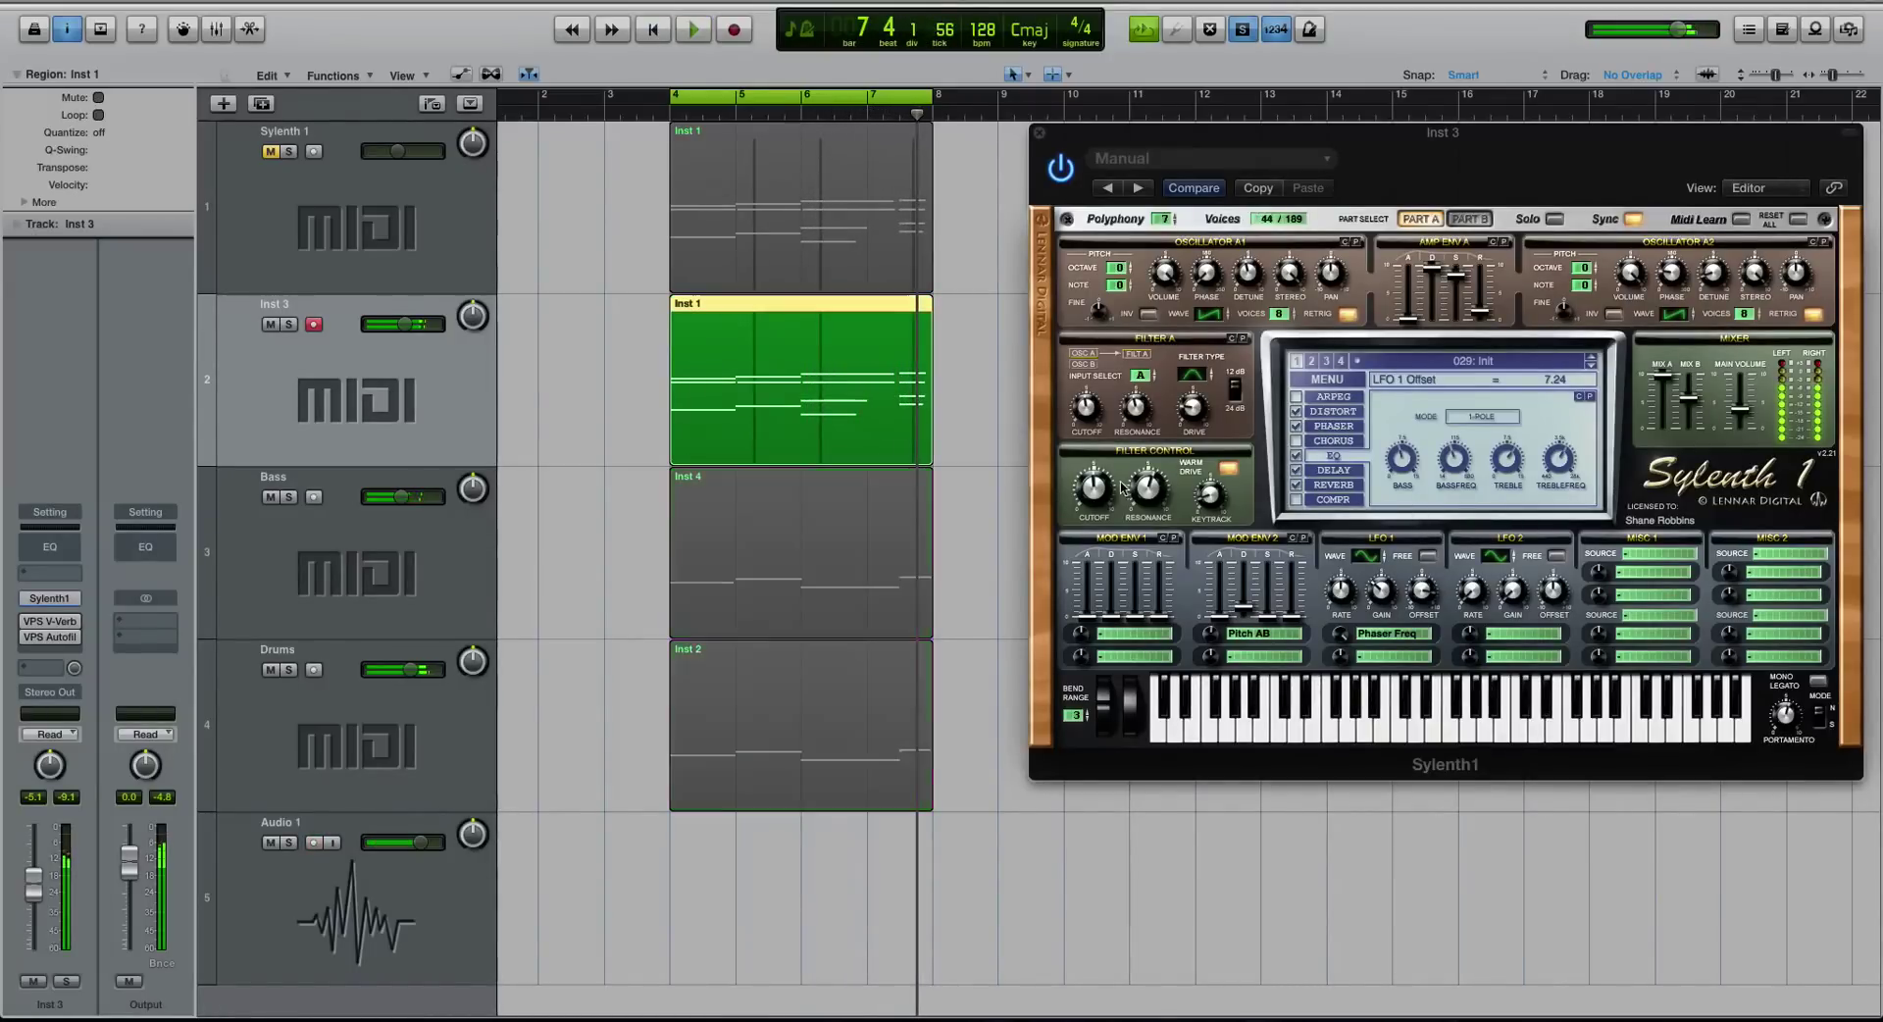
{"action": "key", "text": "space"}
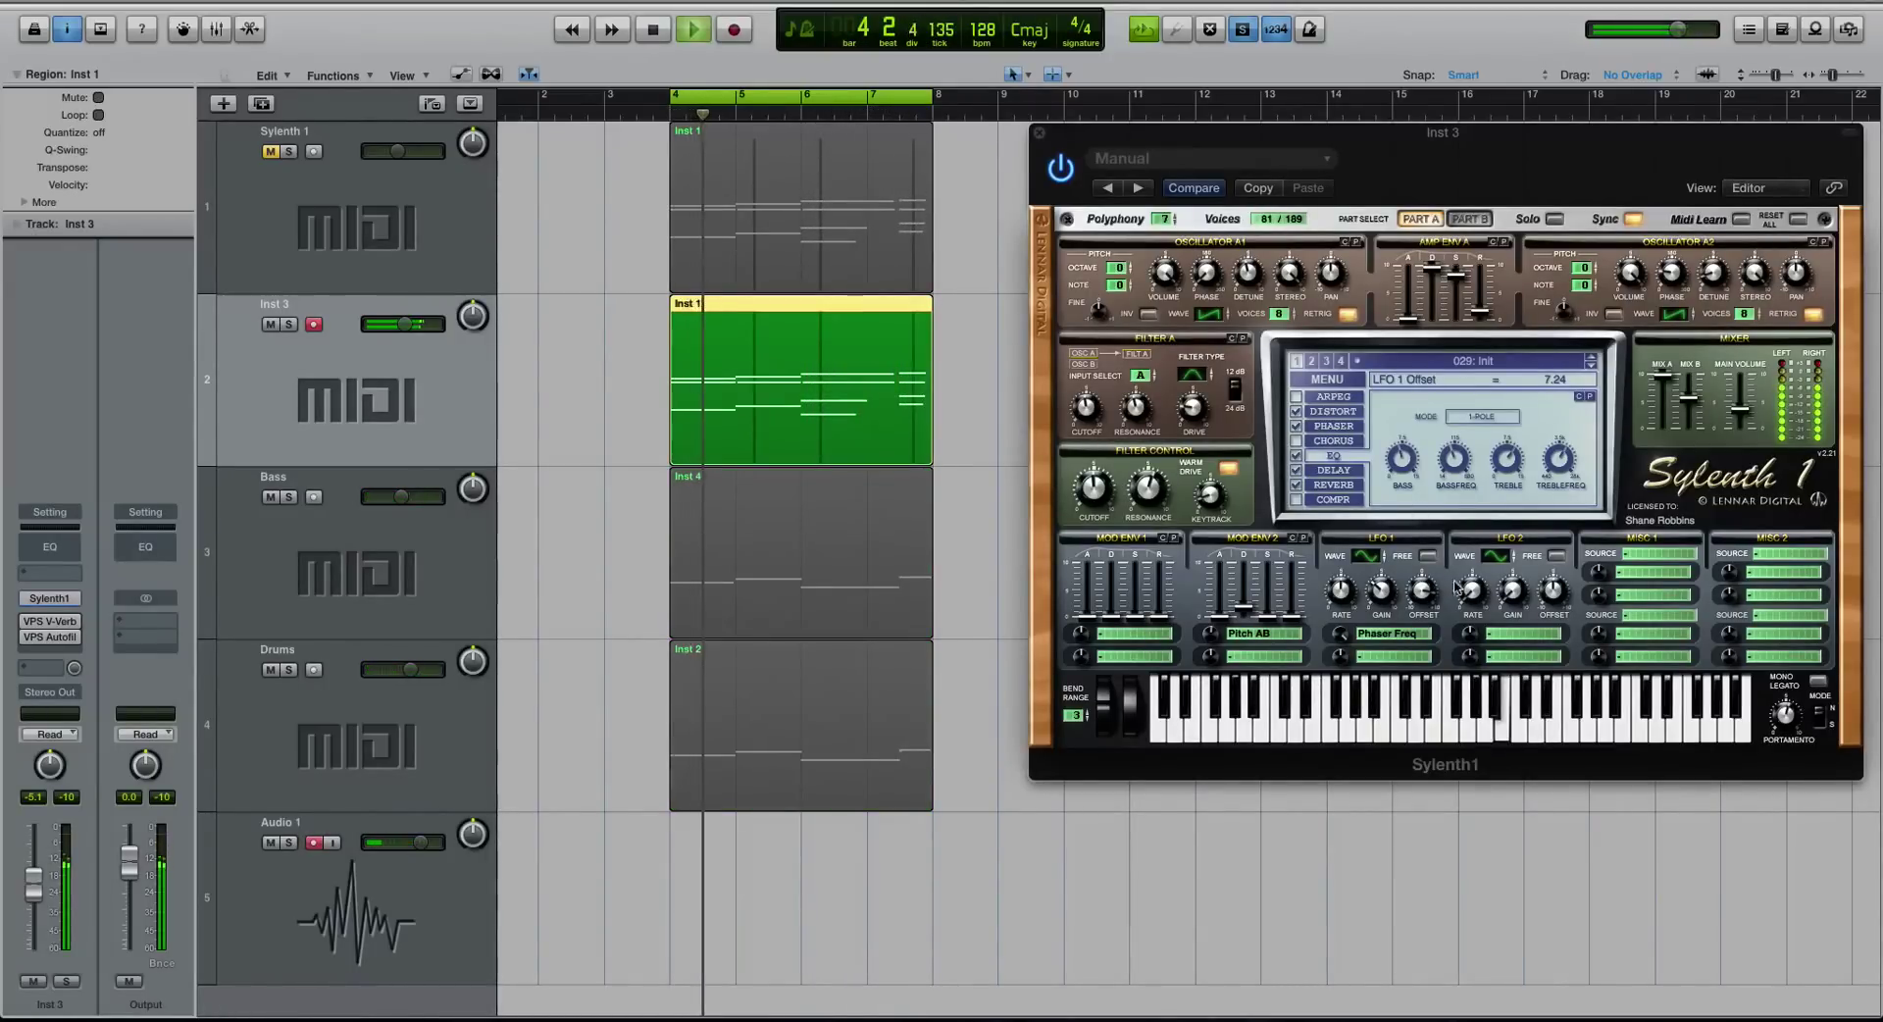
{"action": "left_click_drag", "start_coordinate": [1422, 589], "coordinate": [1492, 434]}
{"action": "key", "text": "space"}
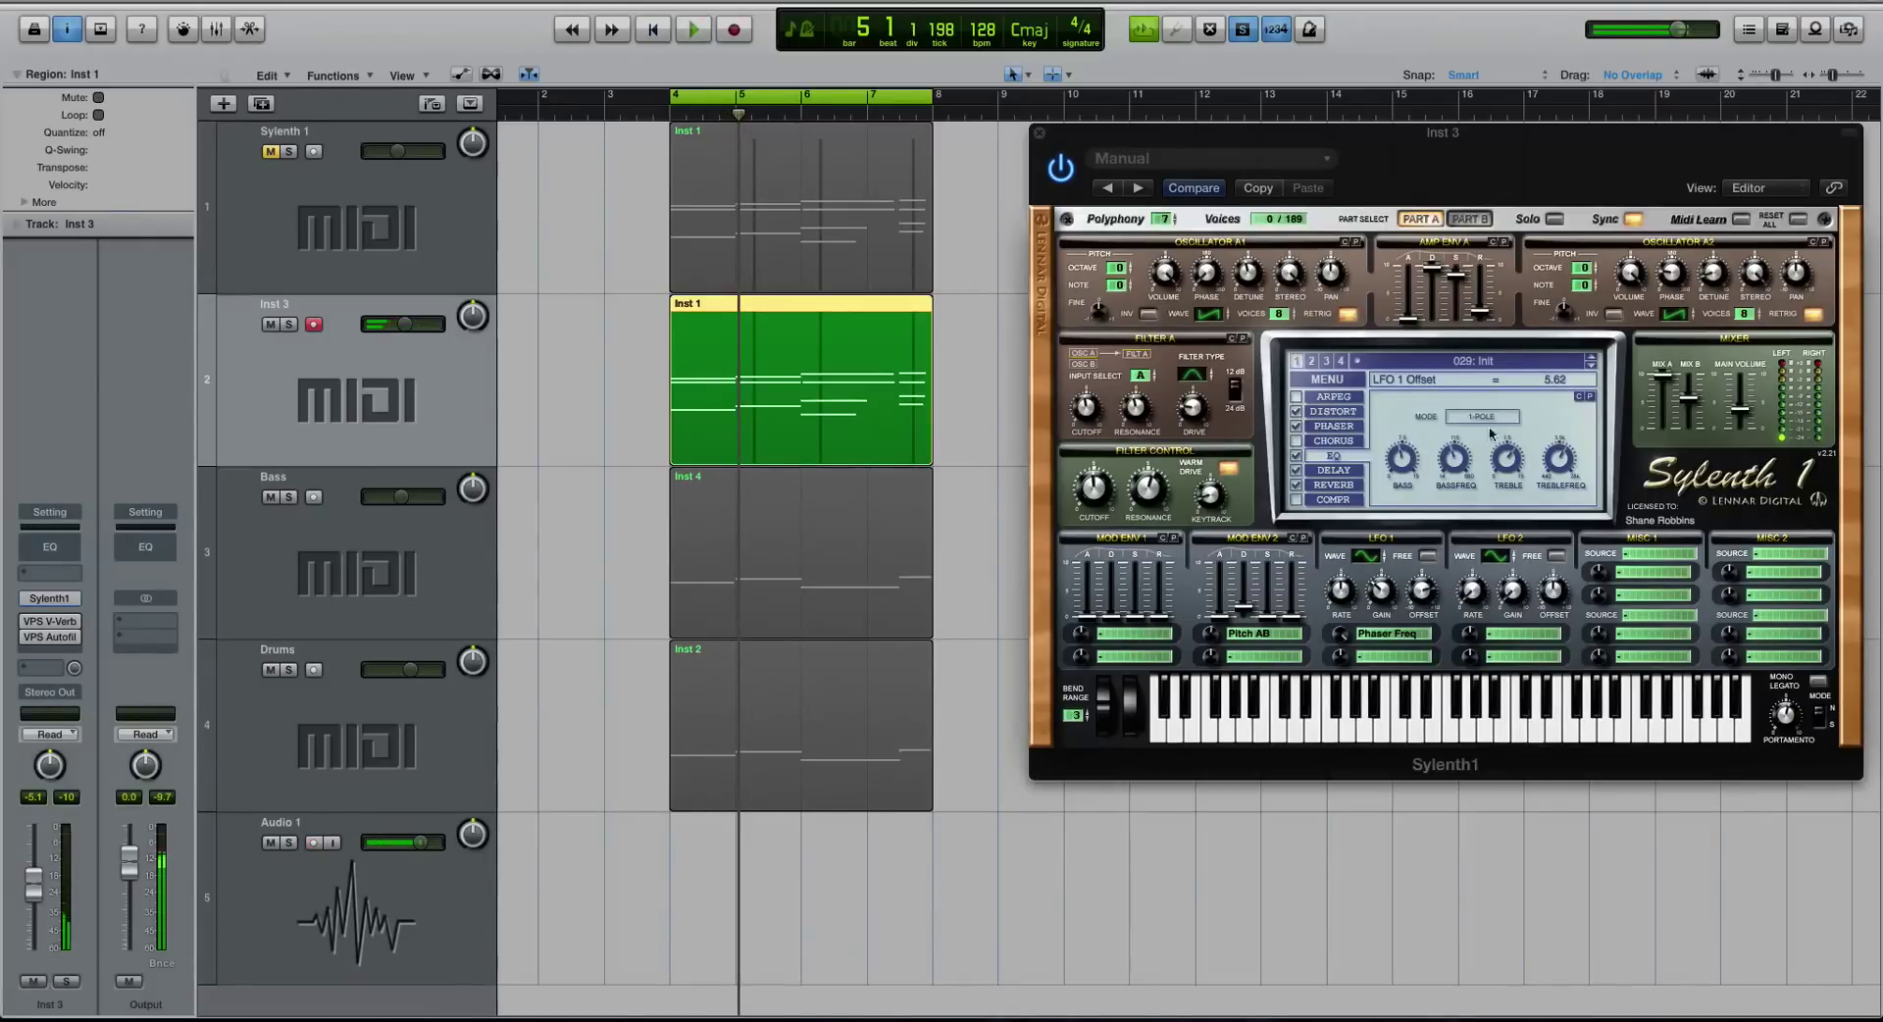
- Toggle tempo sync off and back on to compare how the LFO 1 rate is expressed, and resume playback
{"action": "left_click", "coordinate": [1630, 219]}
{"action": "left_click", "coordinate": [1339, 589]}
{"action": "left_click", "coordinate": [1633, 219]}
{"action": "left_click", "coordinate": [1336, 589]}
{"action": "key", "text": "space"}
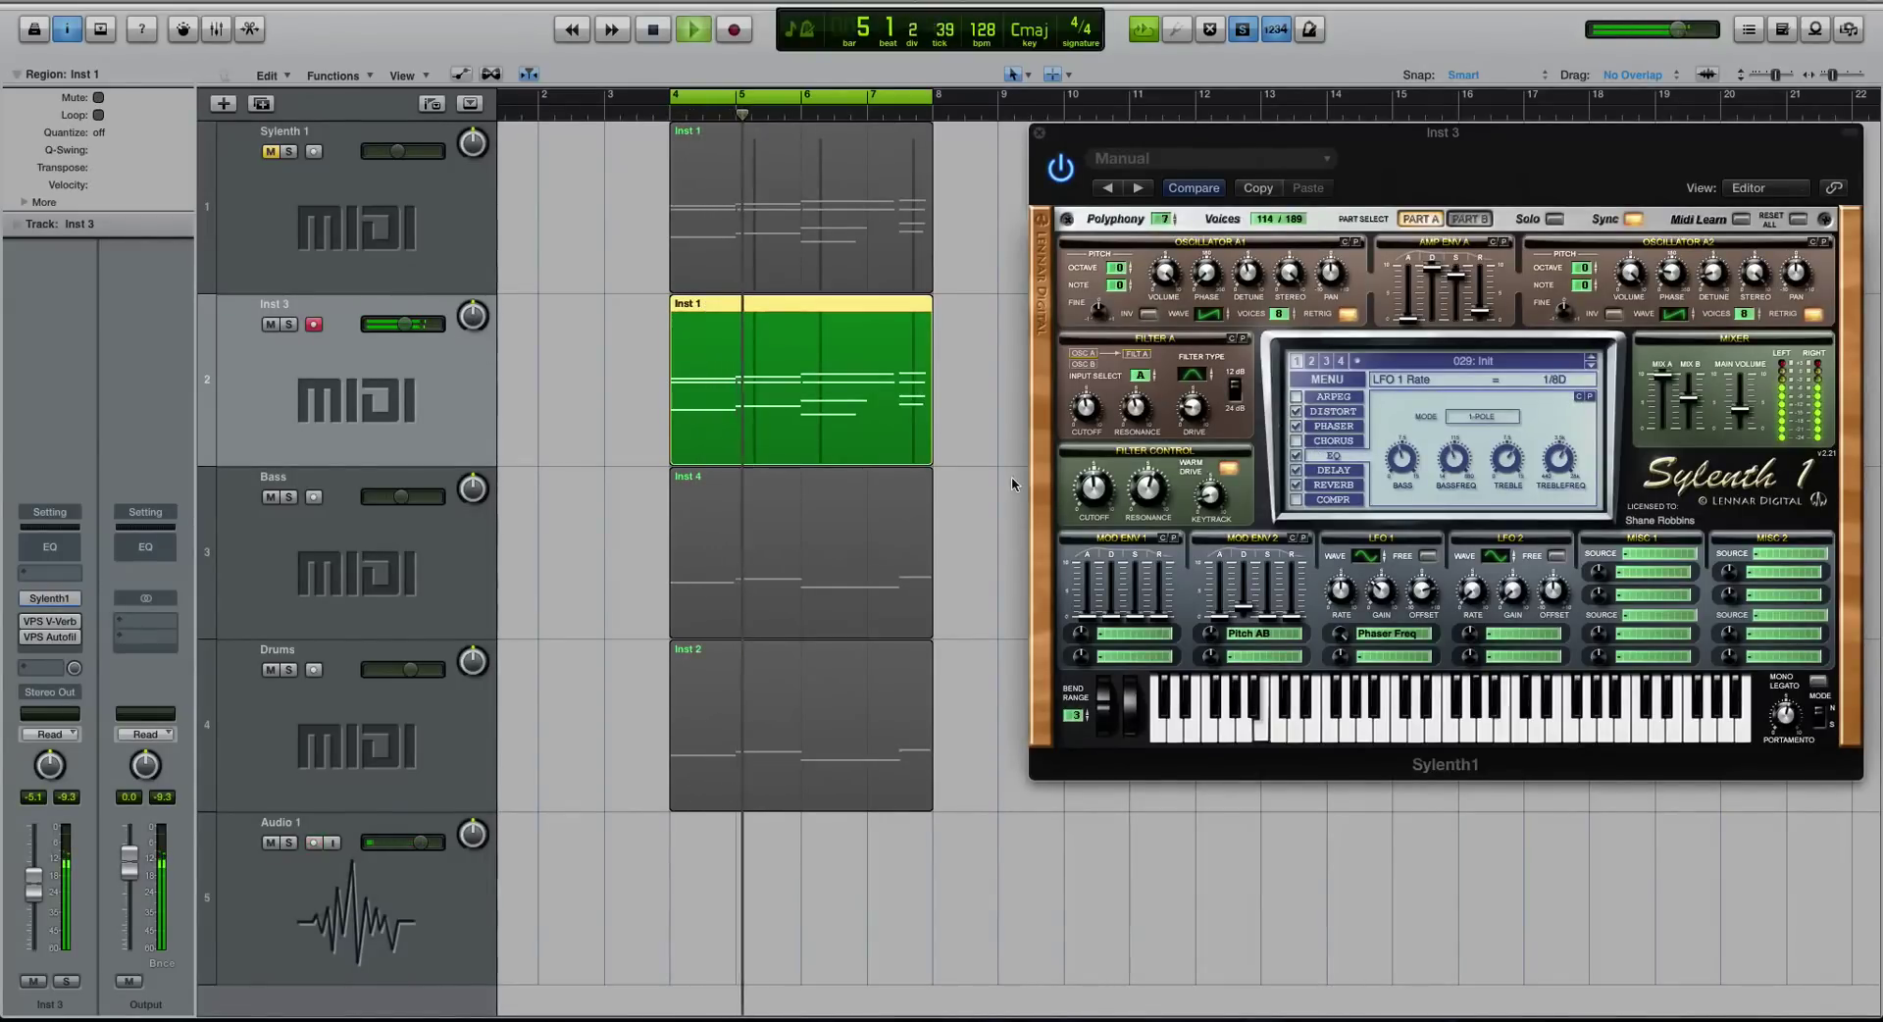
- Close the Inst 3 synth window and unsolo the region to bring back the bass and drums
{"action": "key", "text": "super+Down"}
{"action": "key", "text": "super+Right"}
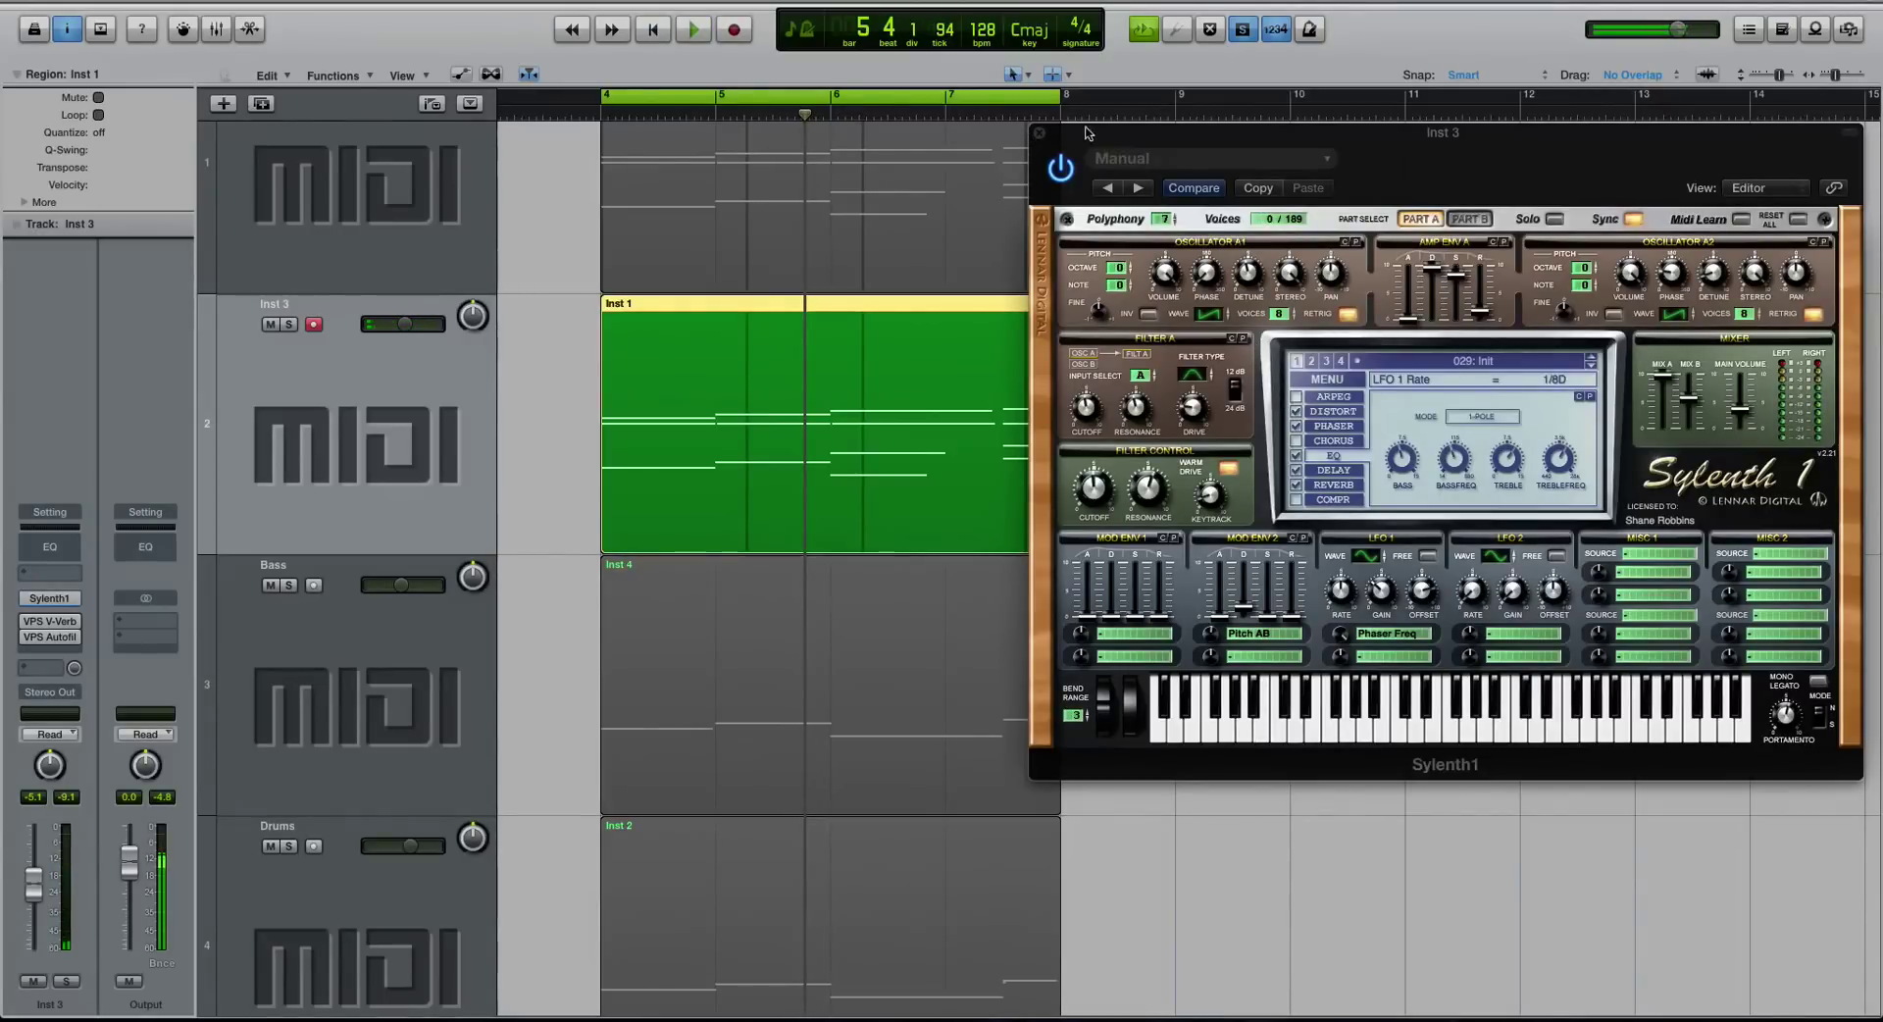
{"action": "left_click", "coordinate": [1039, 132]}
{"action": "key", "text": "super+Right"}
{"action": "key", "text": "super+Down"}
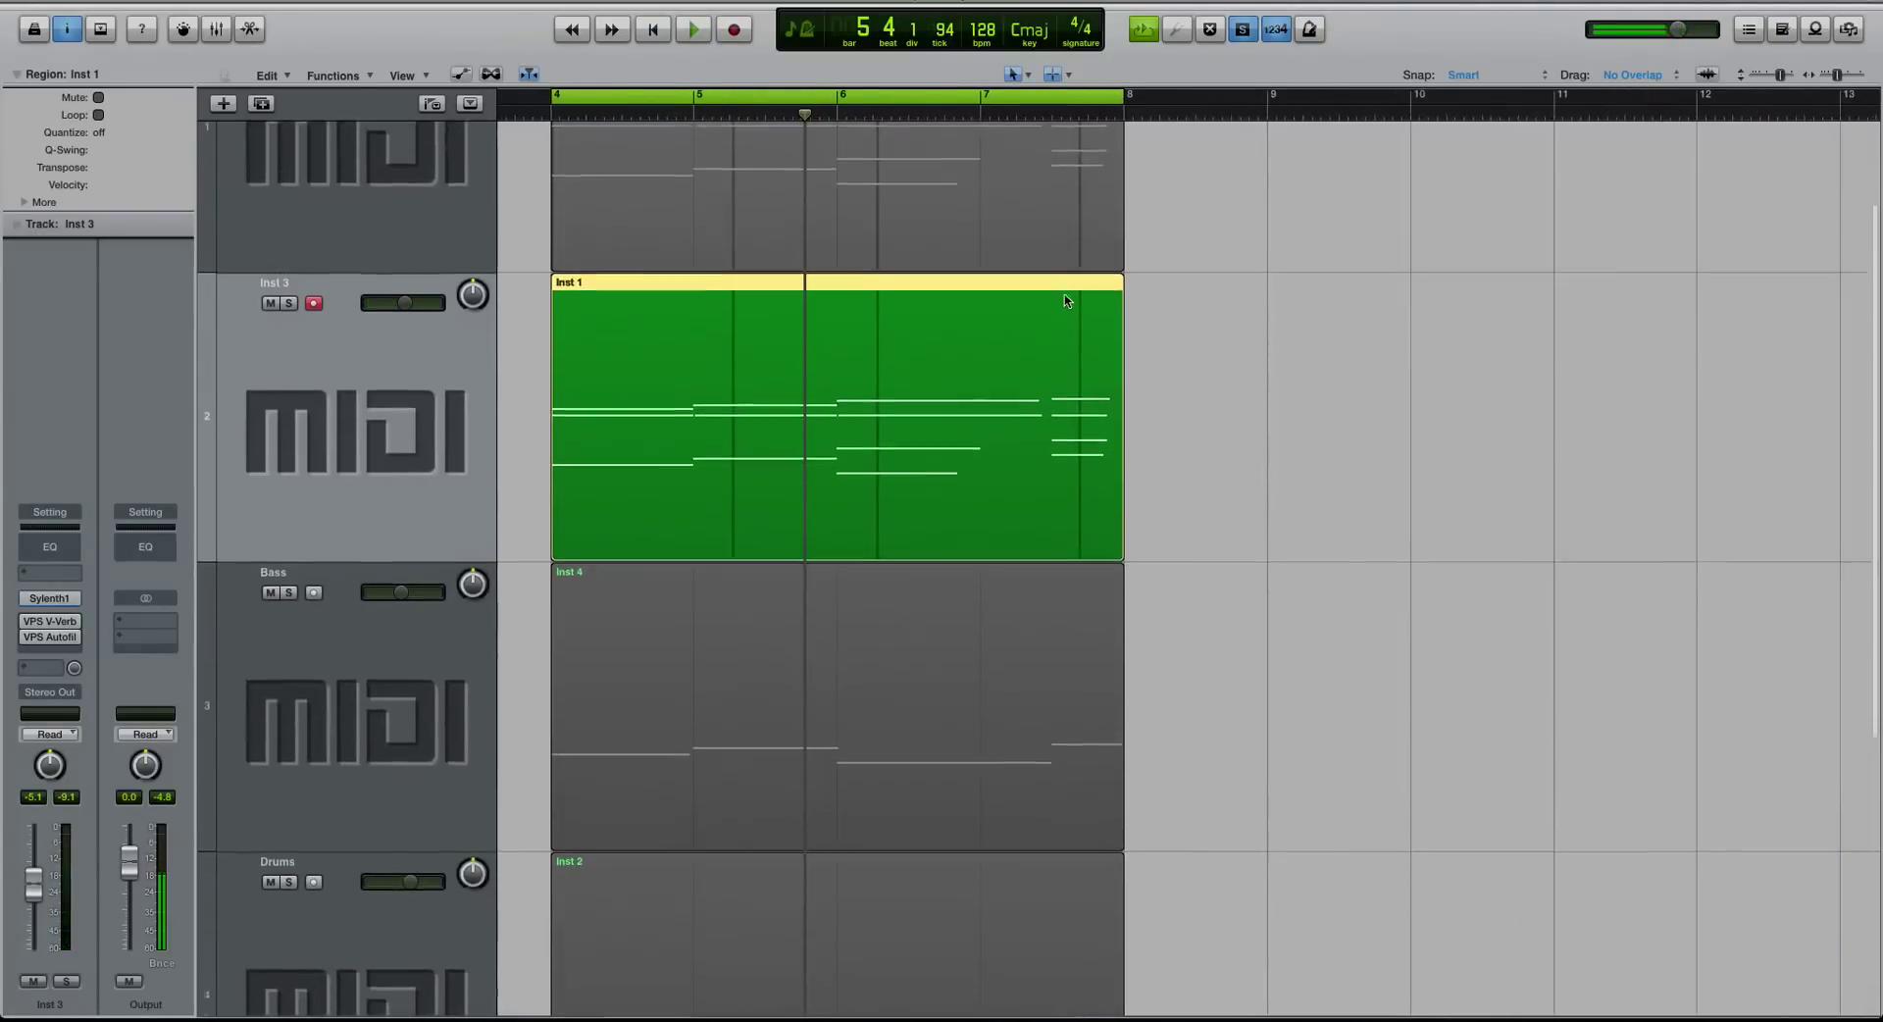
{"action": "key", "text": "super+Up"}
{"action": "key", "text": "ctrl+s"}
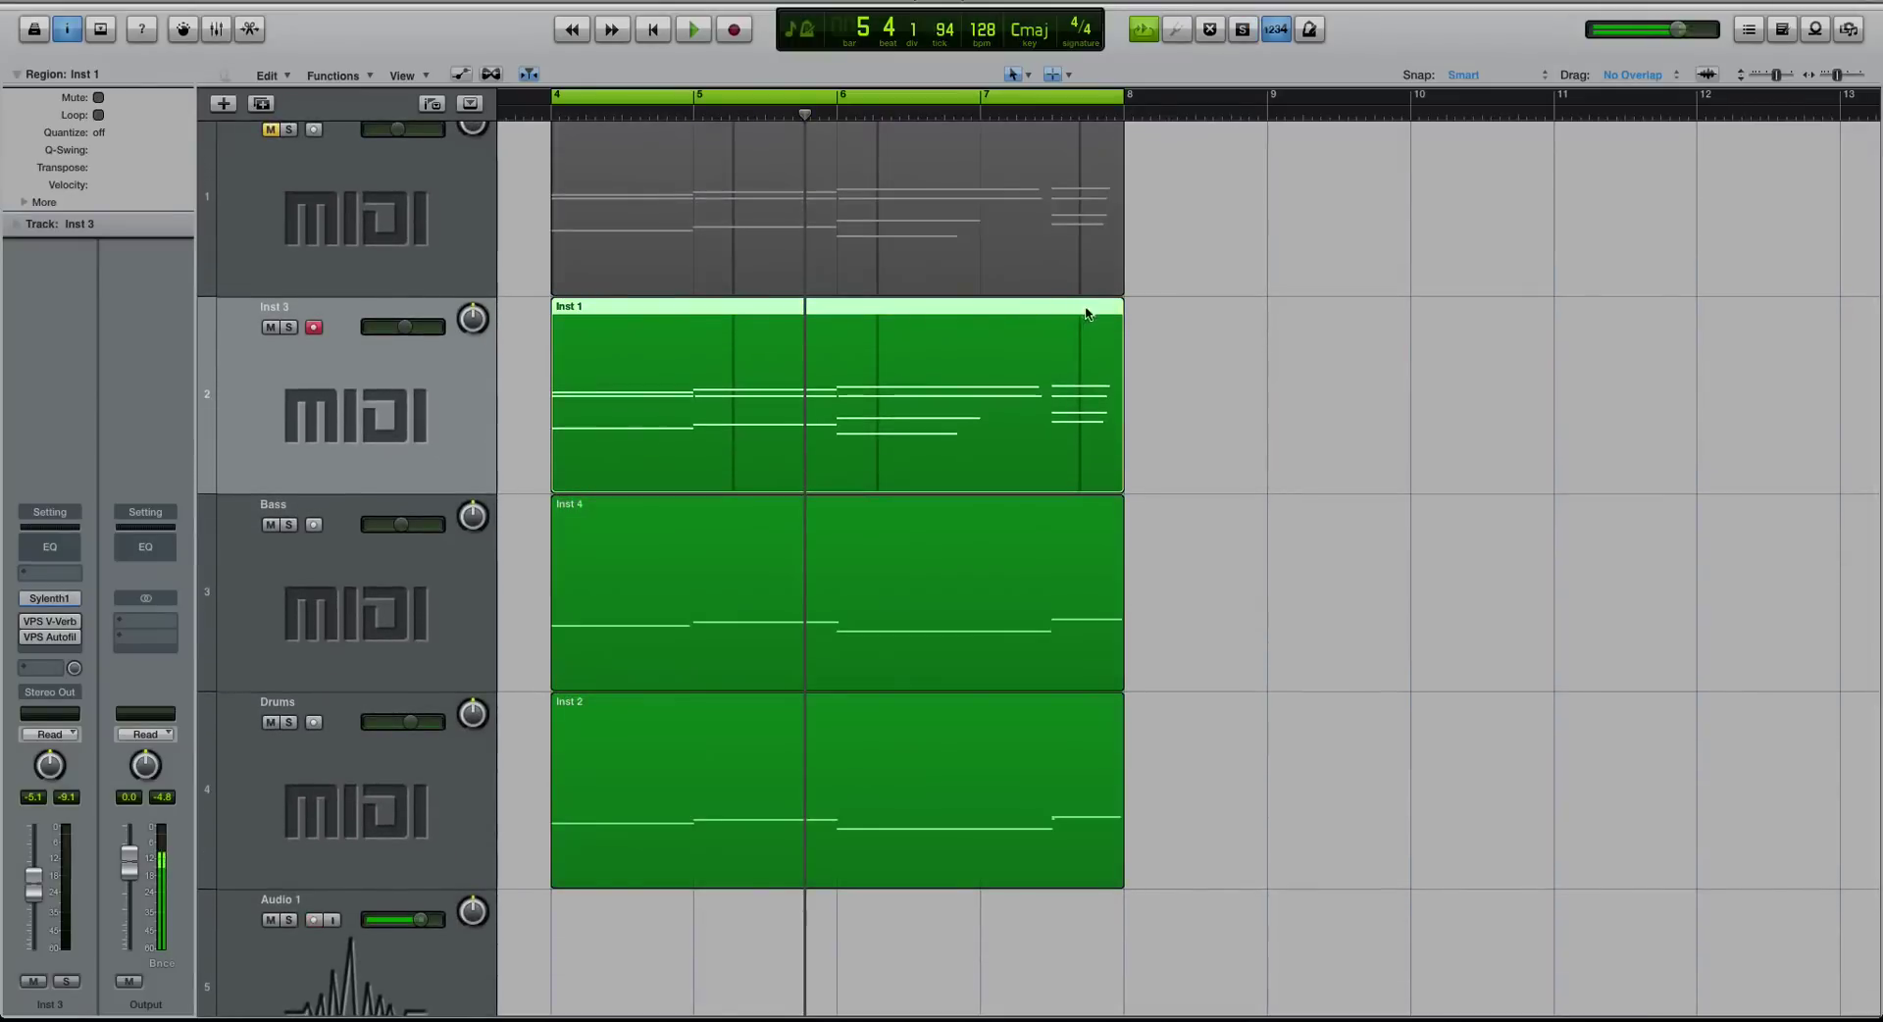
{"action": "key", "text": "super+Up"}
- Play the loop and raise the Inst 3 track volume to -3.2 dB against the bass and drums
{"action": "left_click_drag", "start_coordinate": [411, 319], "coordinate": [439, 316]}
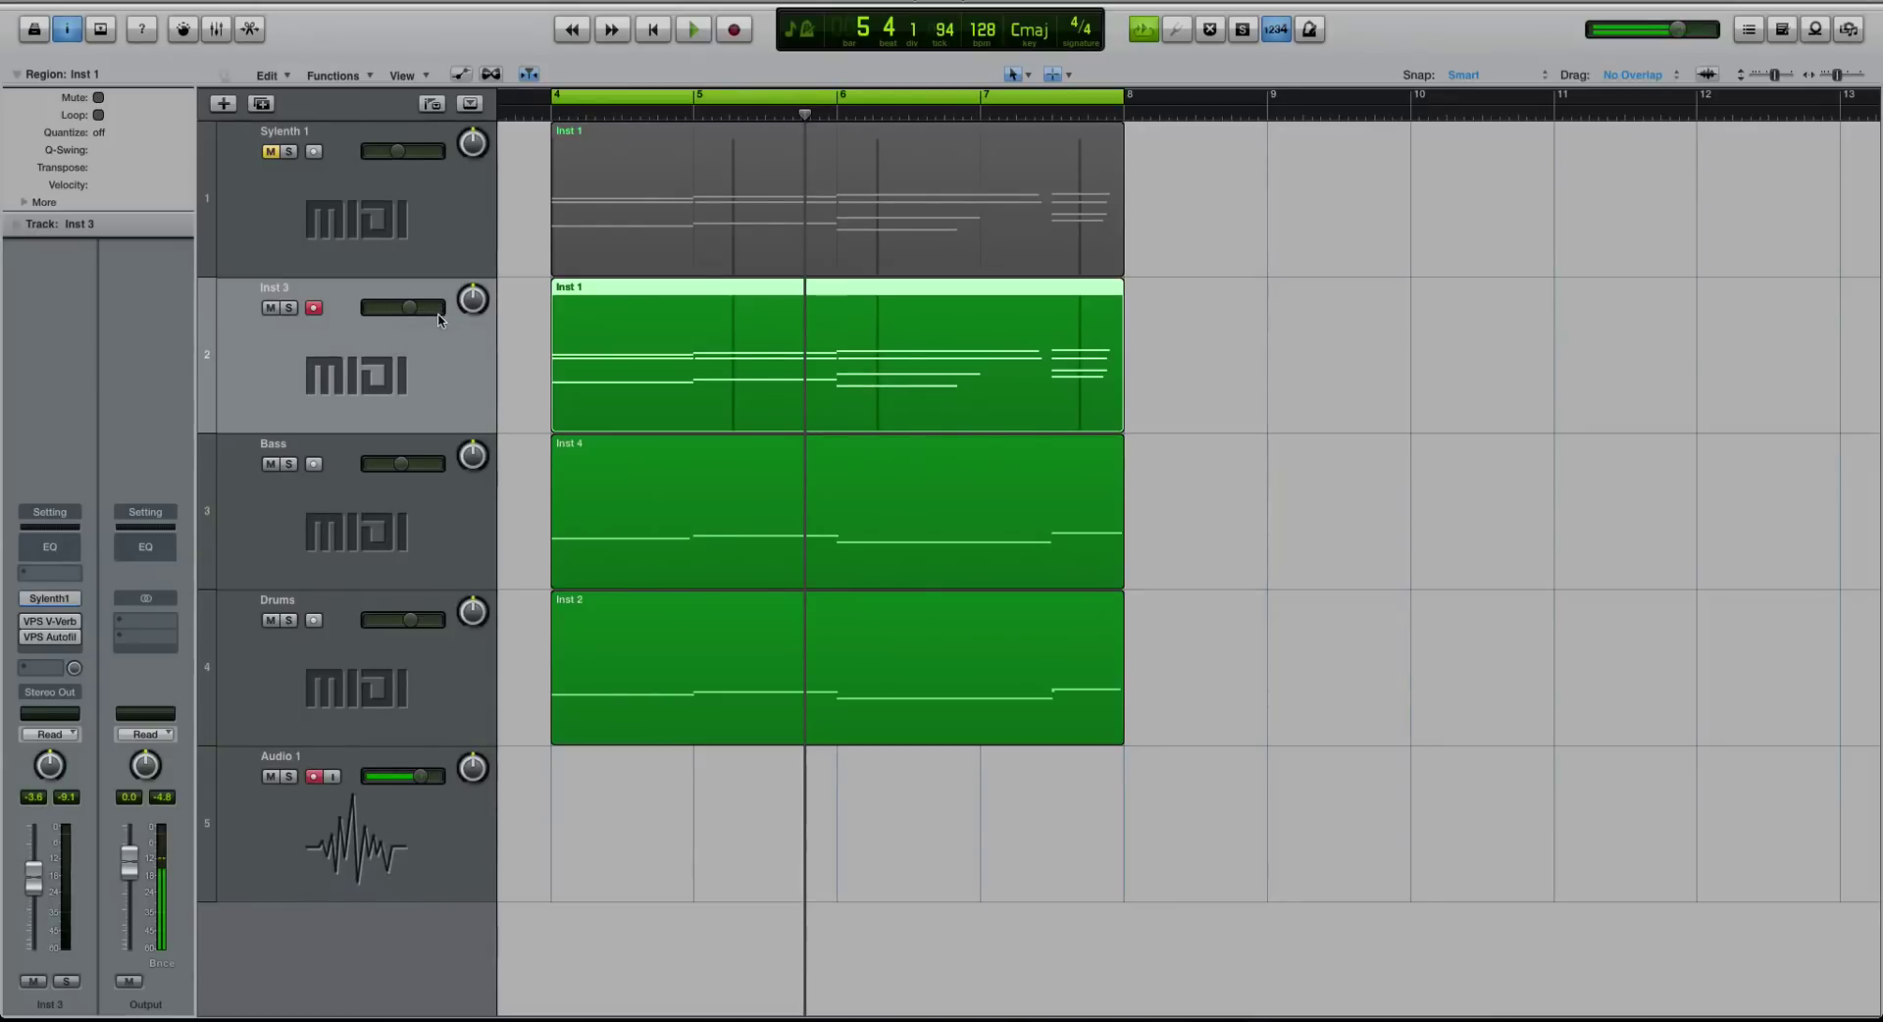
{"action": "key", "text": "space"}
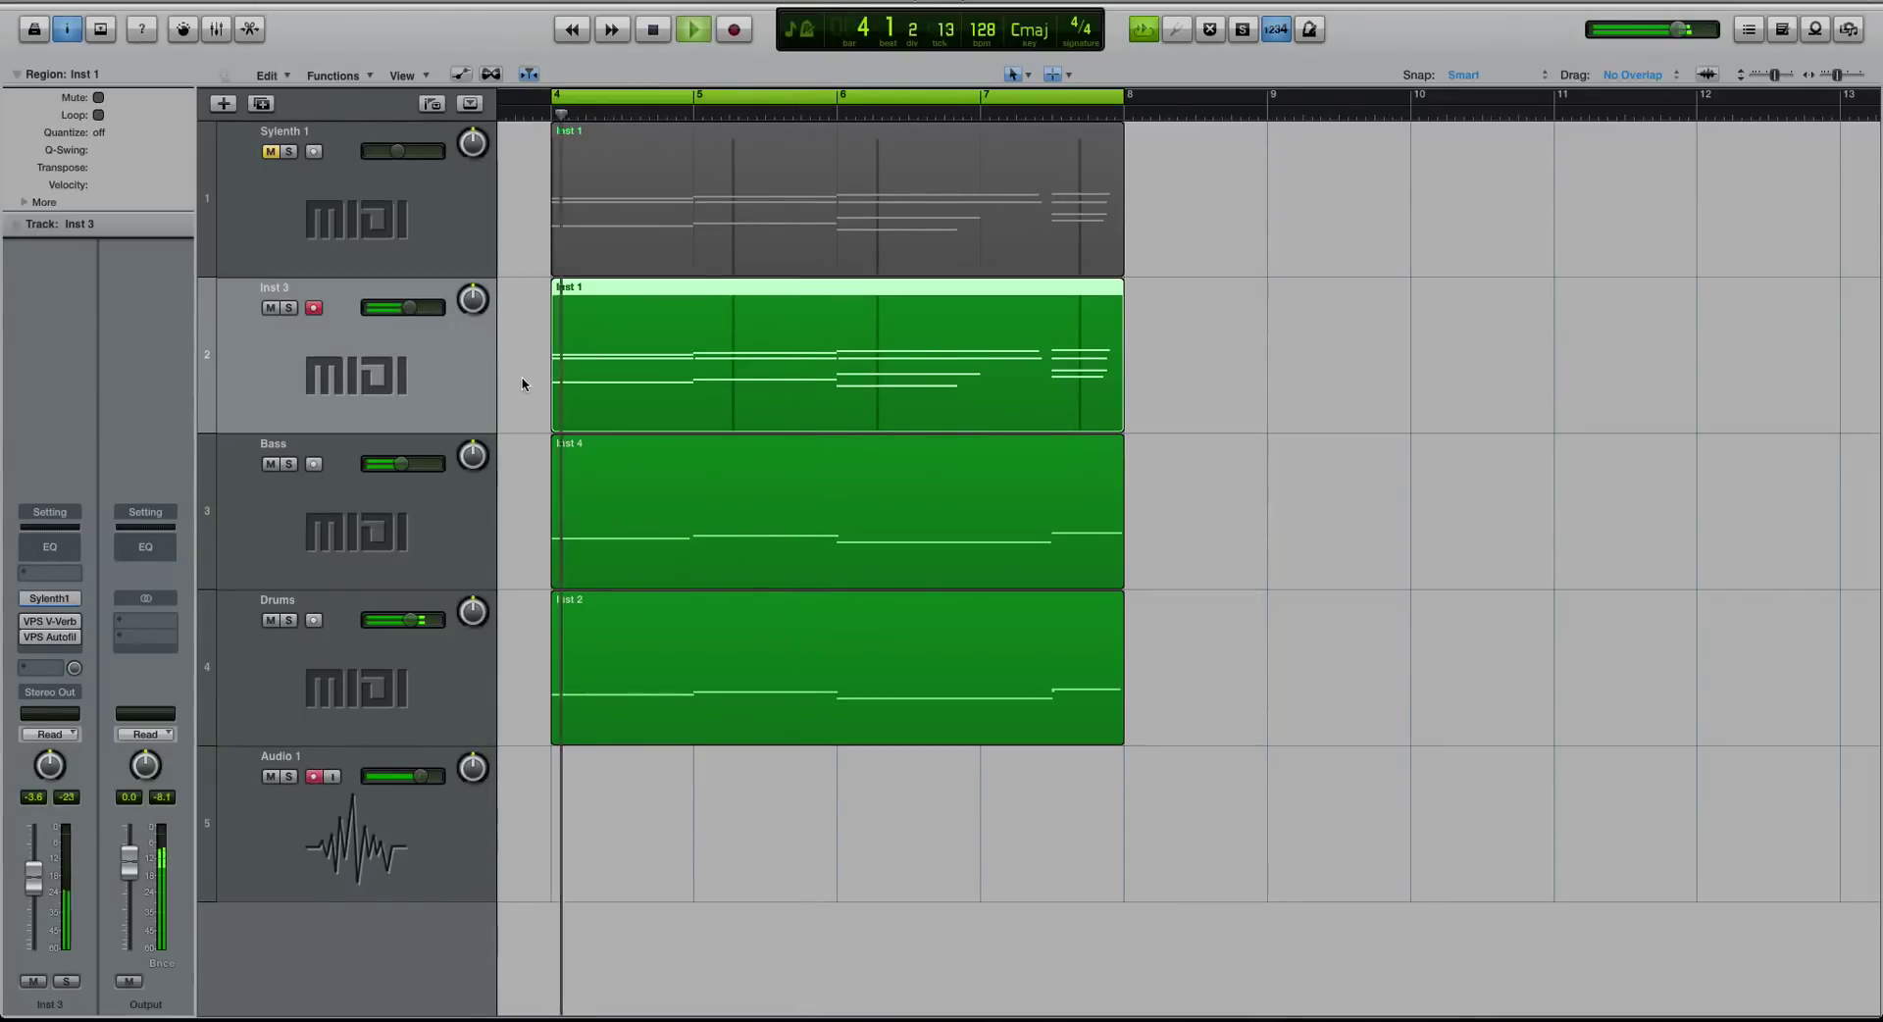
{"action": "left_click", "coordinate": [425, 312]}
{"action": "key", "text": "super+Down"}
{"action": "key", "text": "super+Right"}
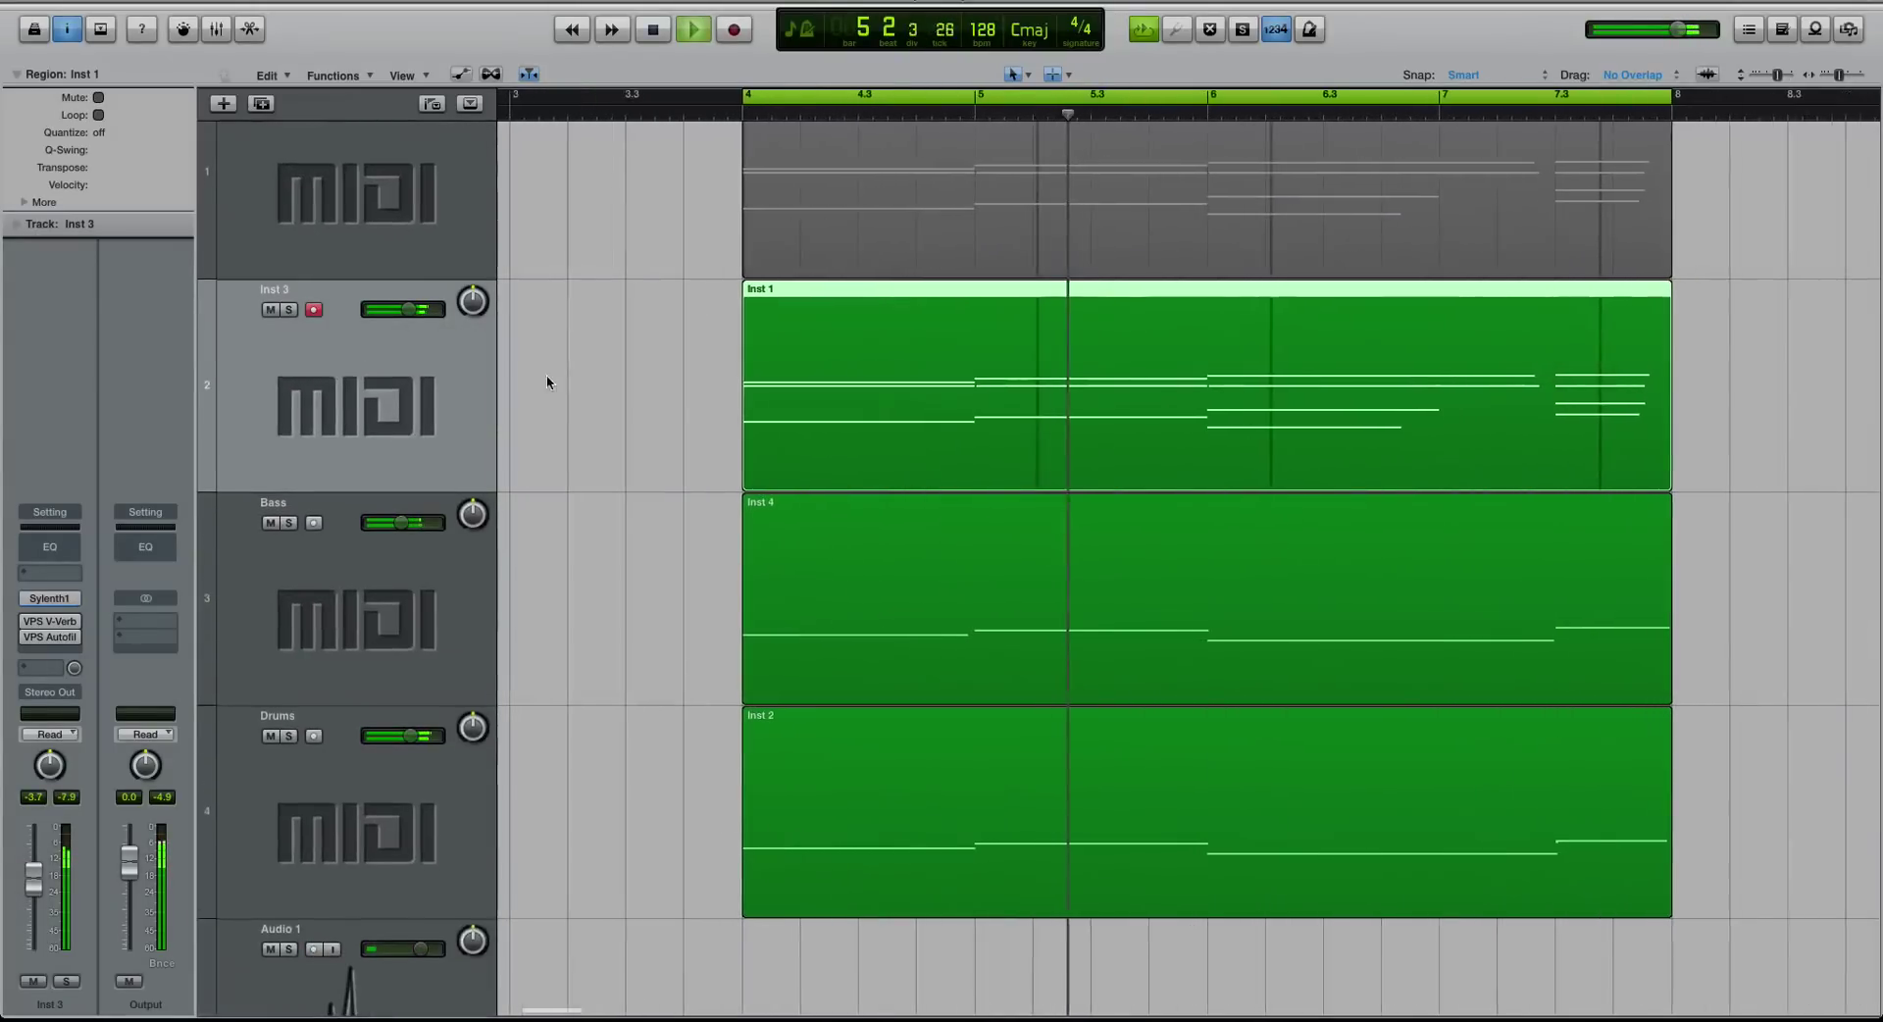
{"action": "key", "text": "super+Down"}
{"action": "key", "text": "super+Up"}
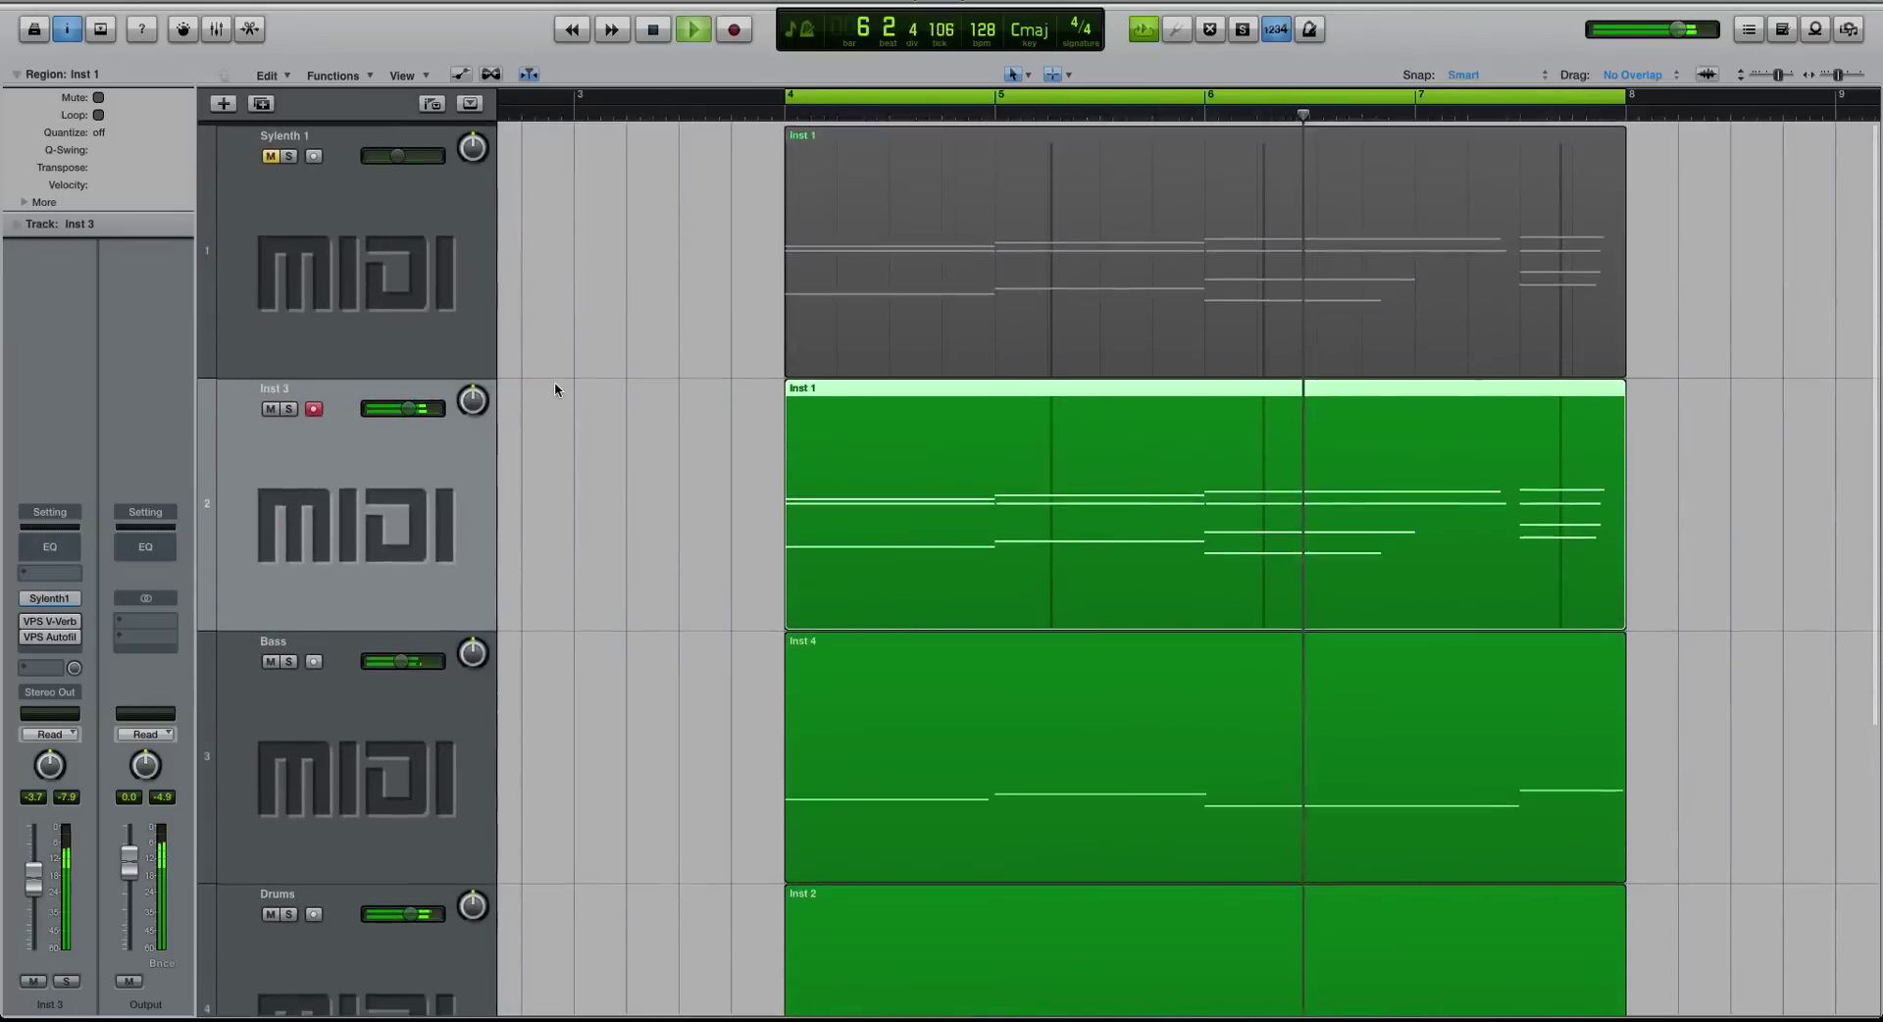
{"action": "key", "text": "super+Left"}
{"action": "left_click_drag", "start_coordinate": [405, 406], "coordinate": [411, 406]}
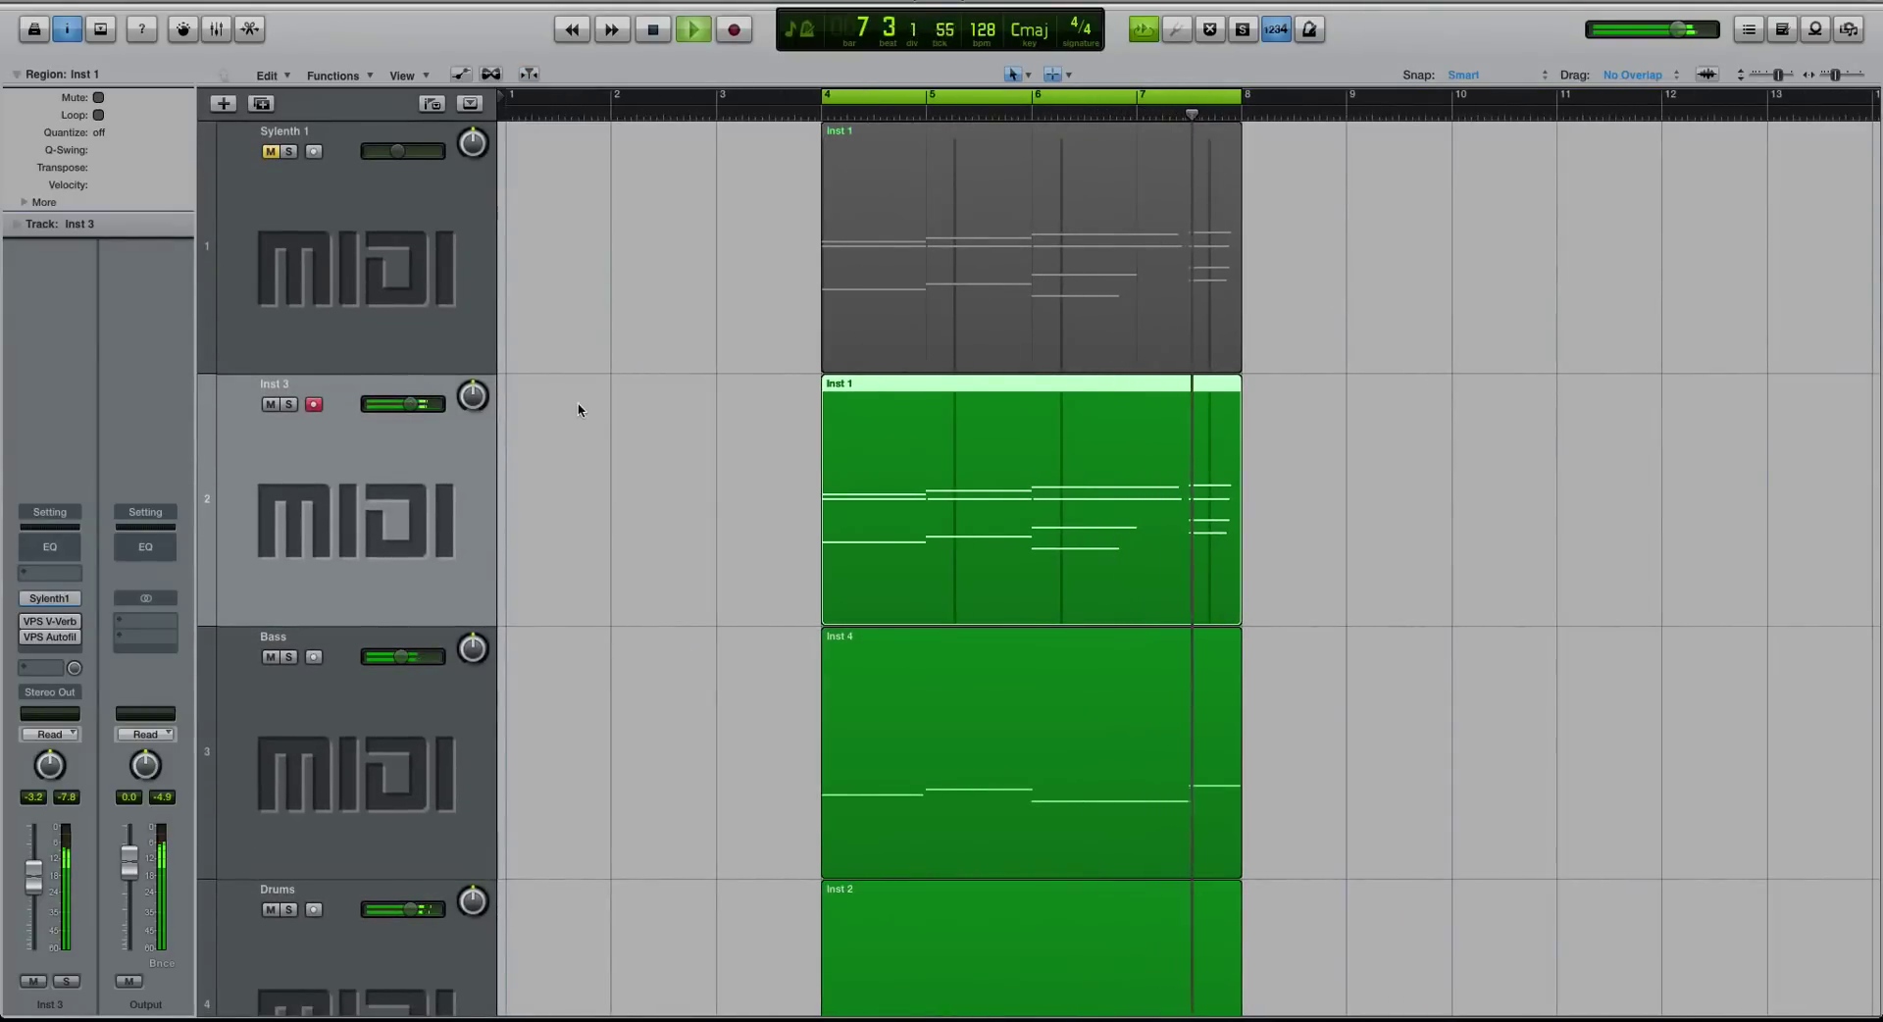
- Solo and unsolo the Inst 3 track during playback to compare it alone and in the mix
{"action": "left_click", "coordinate": [290, 404]}
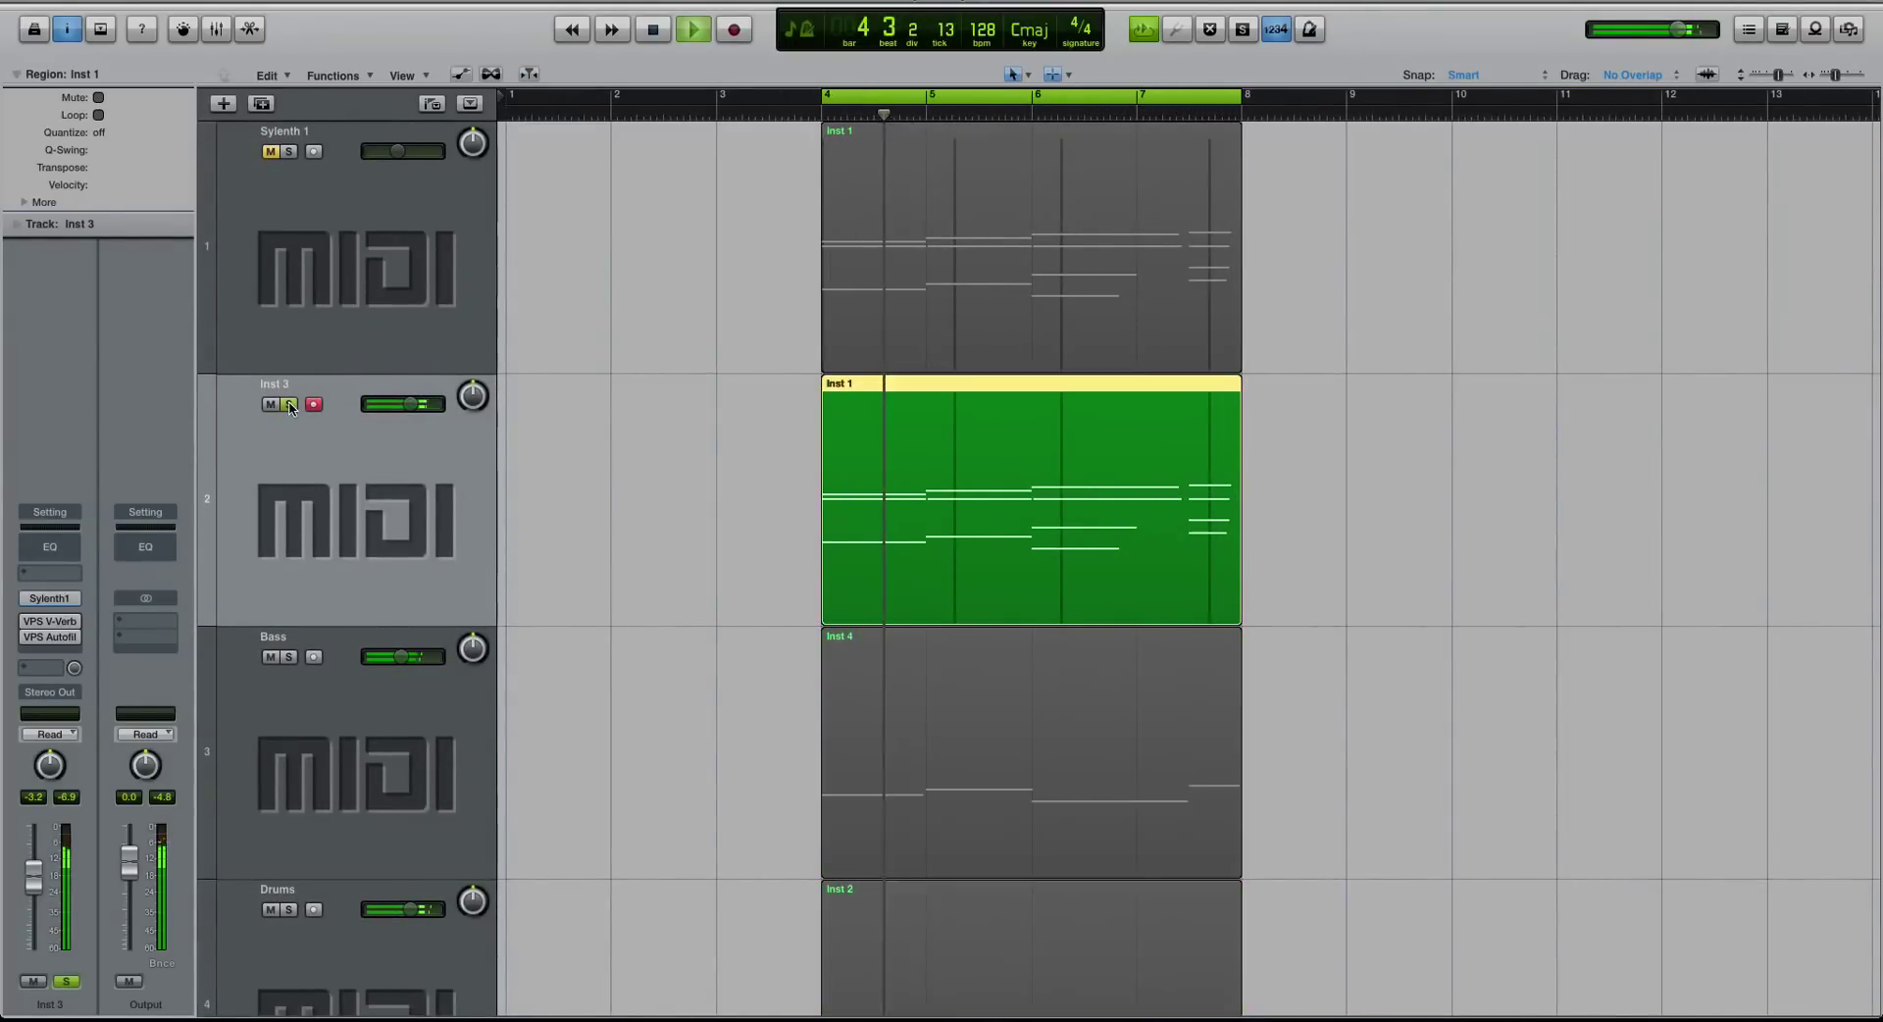
{"action": "left_click", "coordinate": [290, 404]}
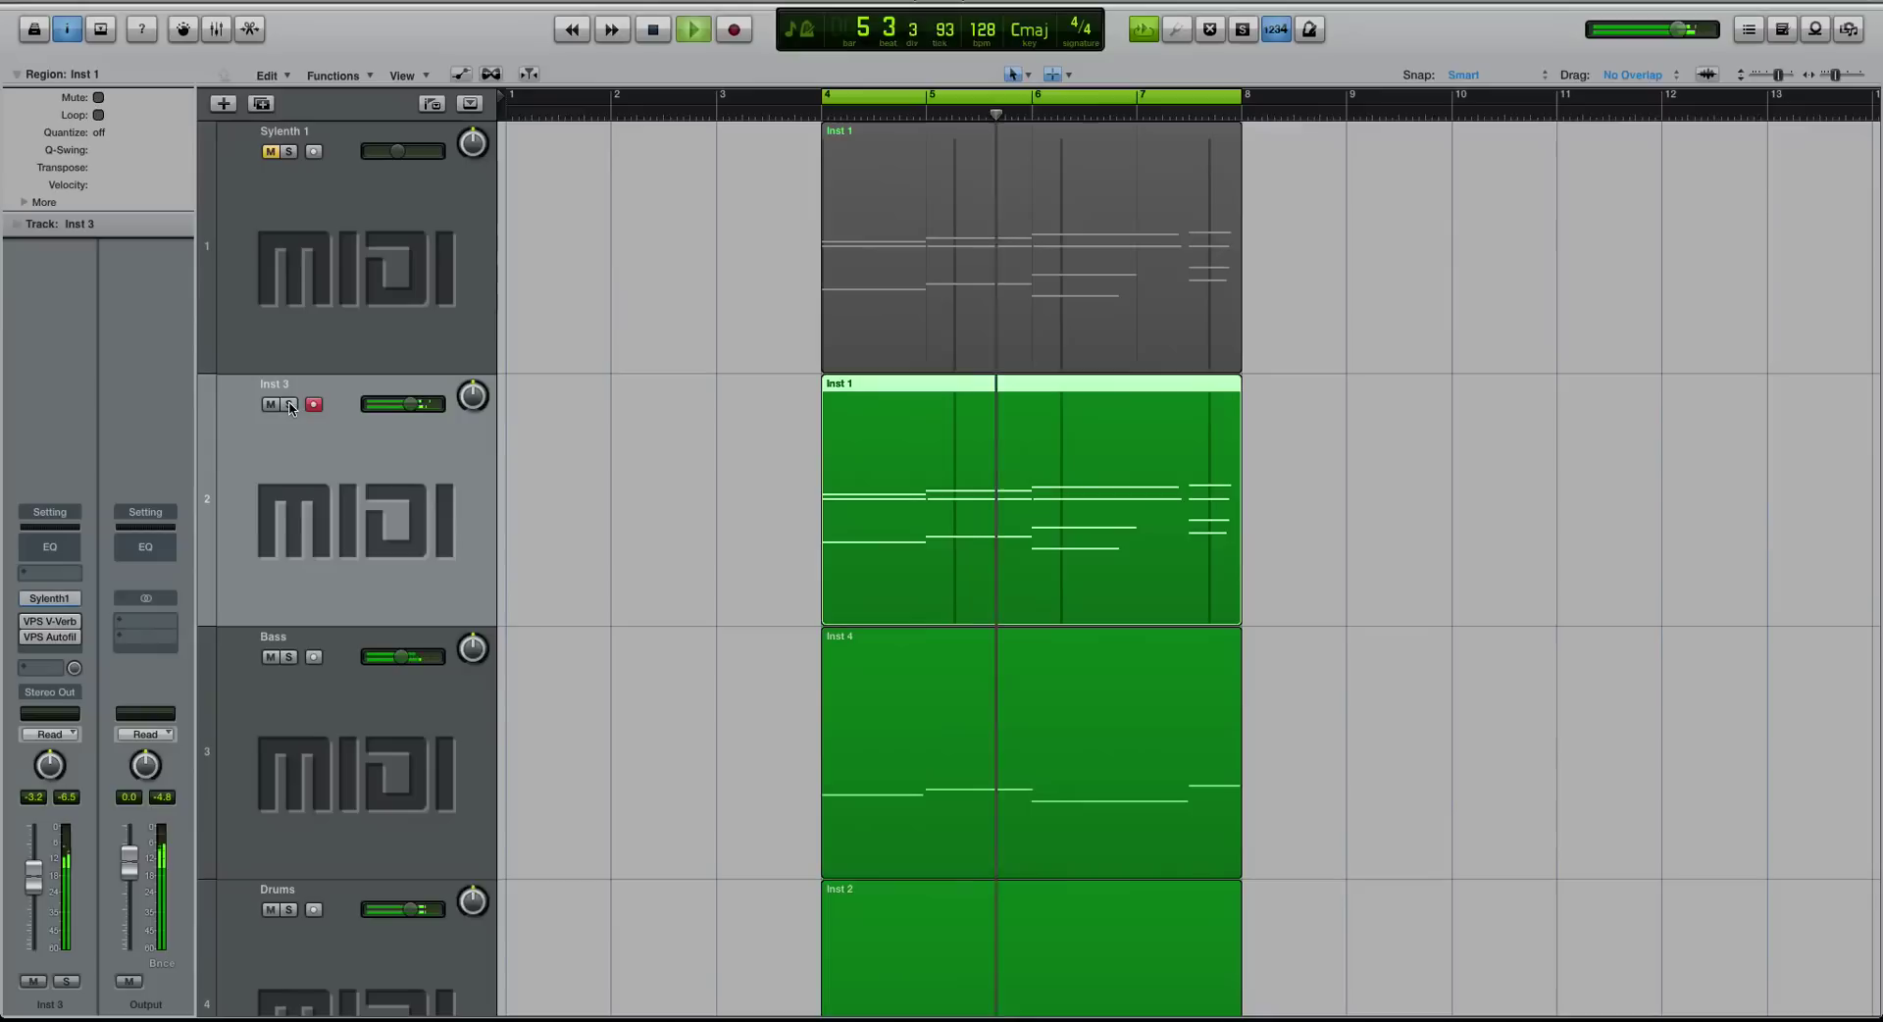